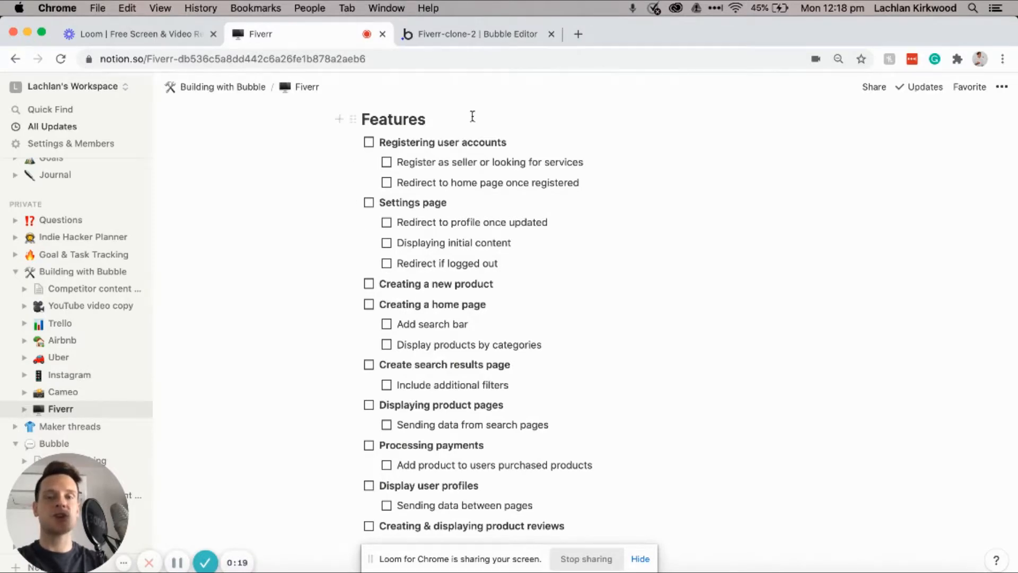
Step: Review the Notion Fiverr plan's features and User data fields, then switch to Bubble's Data types
{"action": "scroll", "coordinate": [443, 189], "scroll_direction": "down", "scroll_amount": 2}
{"action": "scroll", "coordinate": [443, 188], "scroll_direction": "down", "scroll_amount": 2}
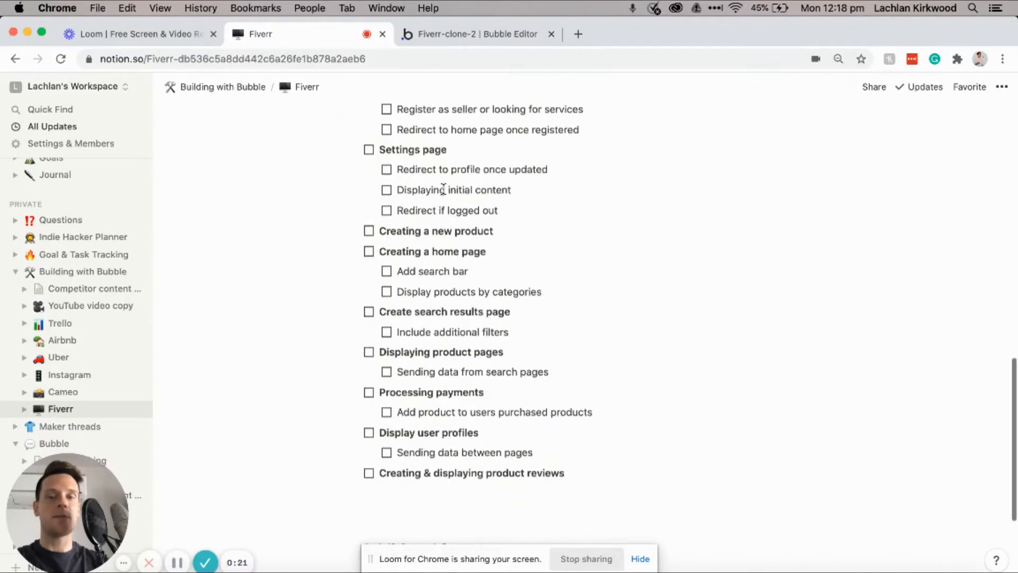
{"action": "scroll", "coordinate": [502, 235], "scroll_direction": "up", "scroll_amount": 2}
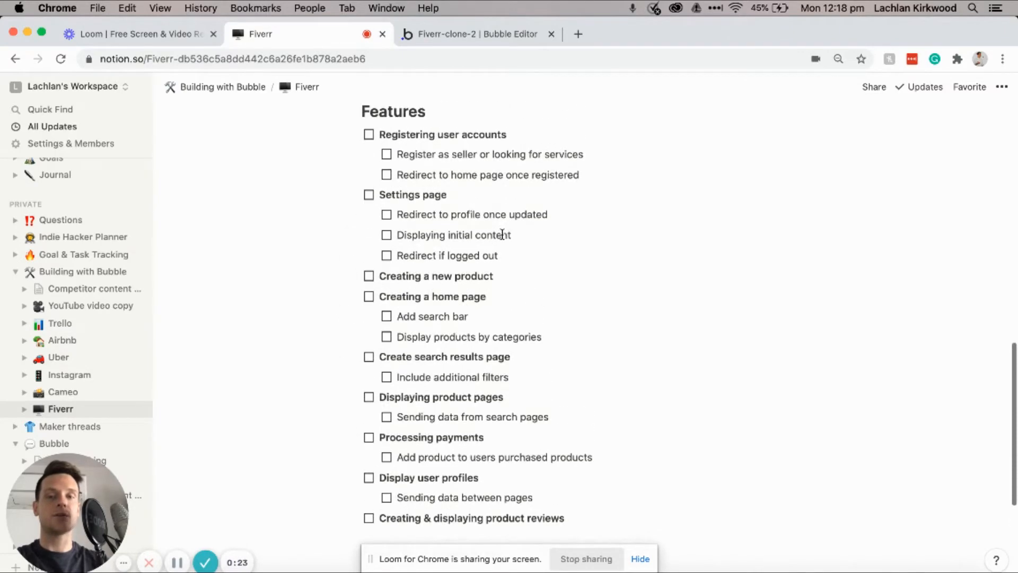
{"action": "scroll", "coordinate": [502, 235], "scroll_direction": "up", "scroll_amount": 5}
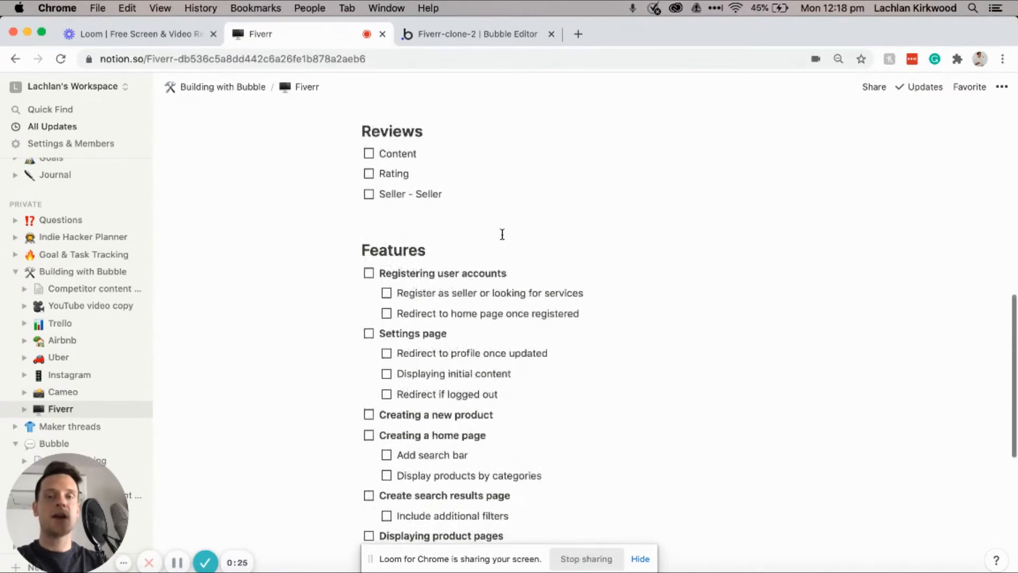
{"action": "scroll", "coordinate": [502, 234], "scroll_direction": "up", "scroll_amount": 6}
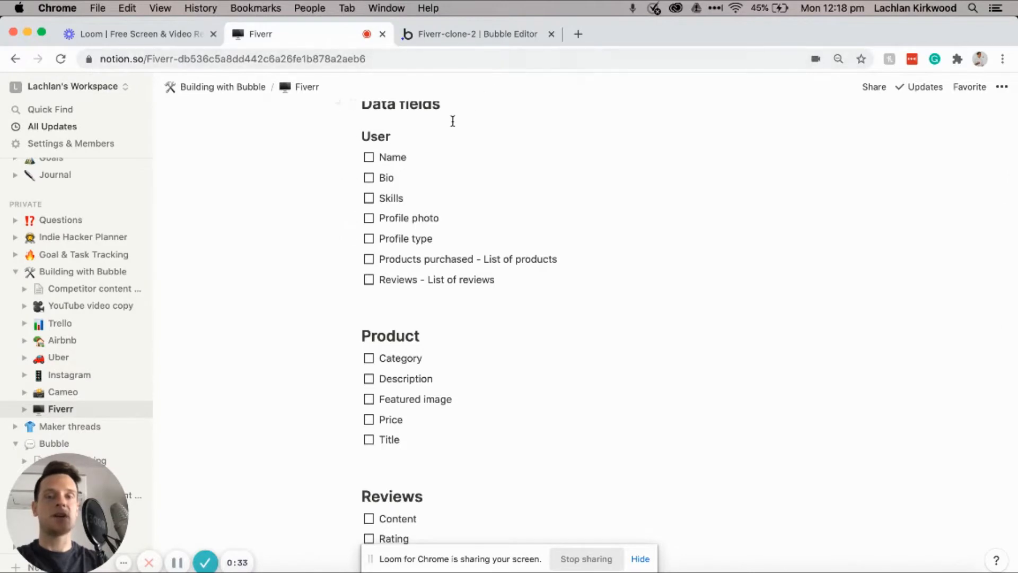
{"action": "left_click", "coordinate": [483, 32]}
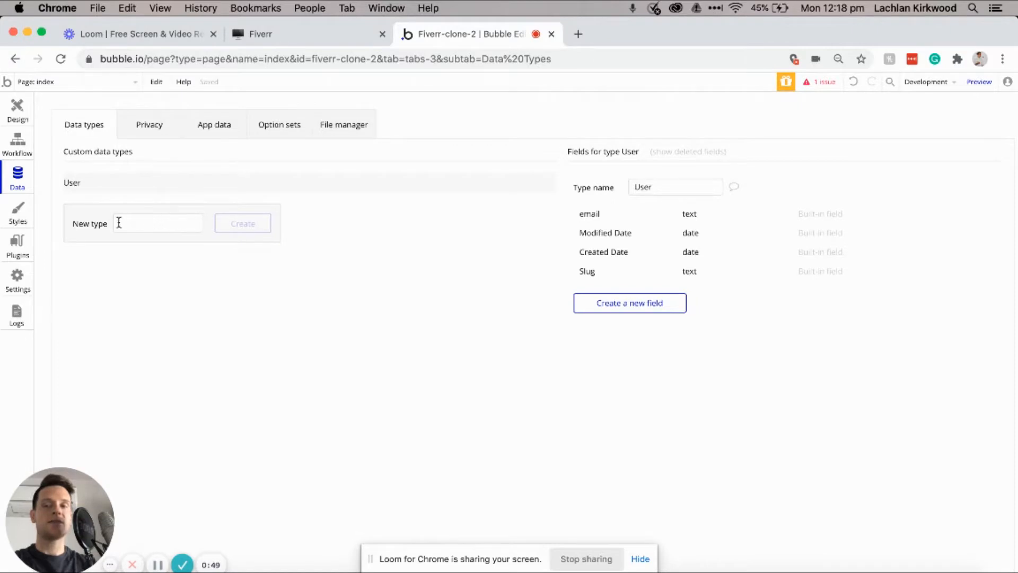
Step: Create the Product and Reviews data types, then show the User type's fields
{"action": "left_click", "coordinate": [162, 224]}
{"action": "type", "text": "Product"}
{"action": "left_click", "coordinate": [251, 227]}
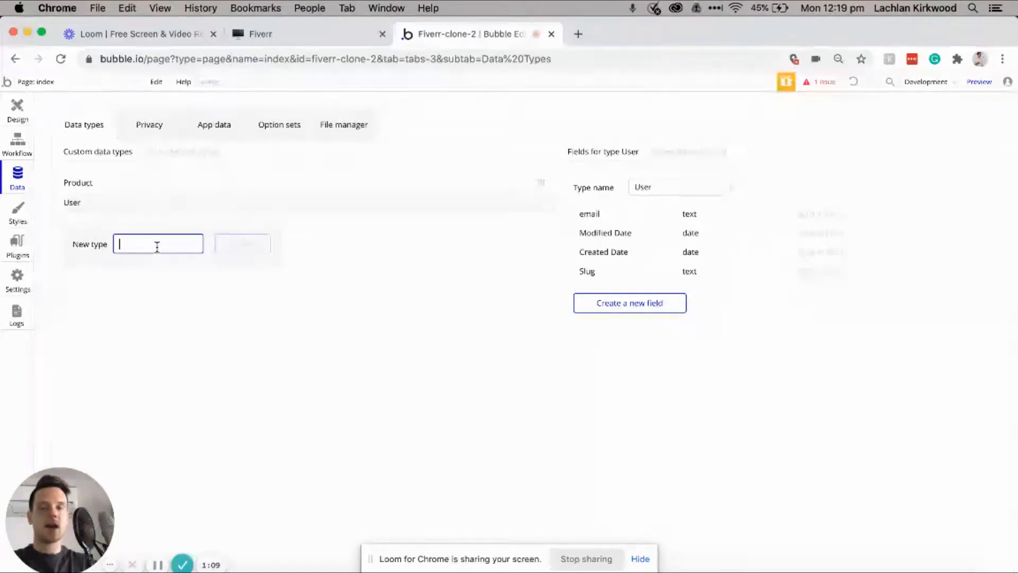
{"action": "type", "text": "r"}
{"action": "key", "text": "BackSpace"}
{"action": "type", "text": "Reviews"}
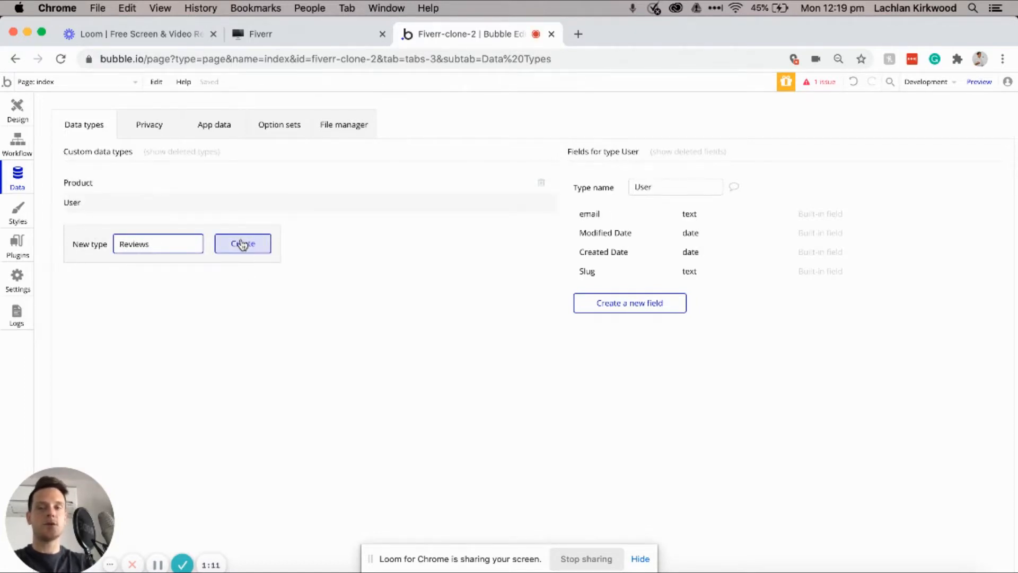
{"action": "left_click", "coordinate": [242, 244]}
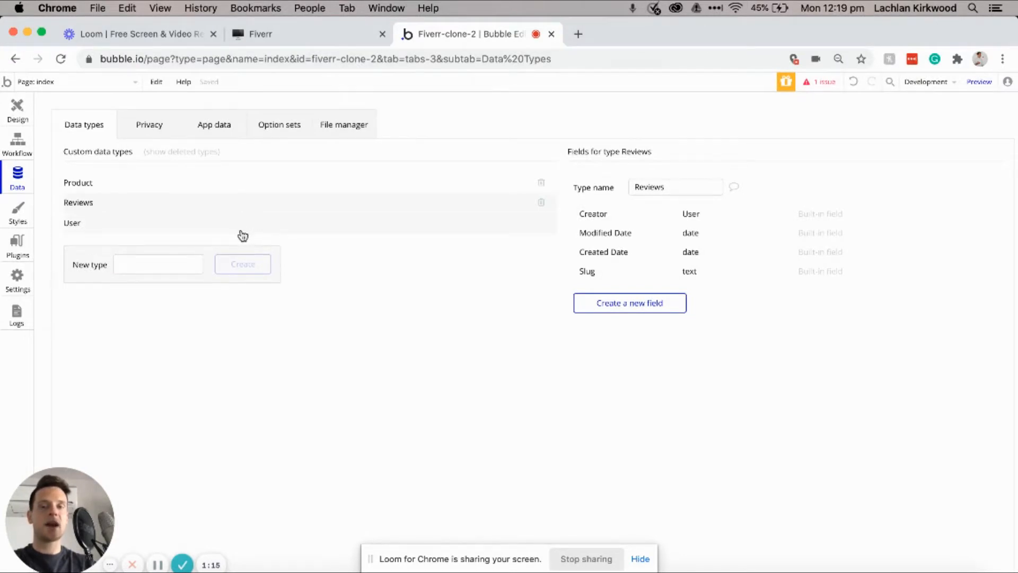
{"action": "left_click", "coordinate": [241, 232]}
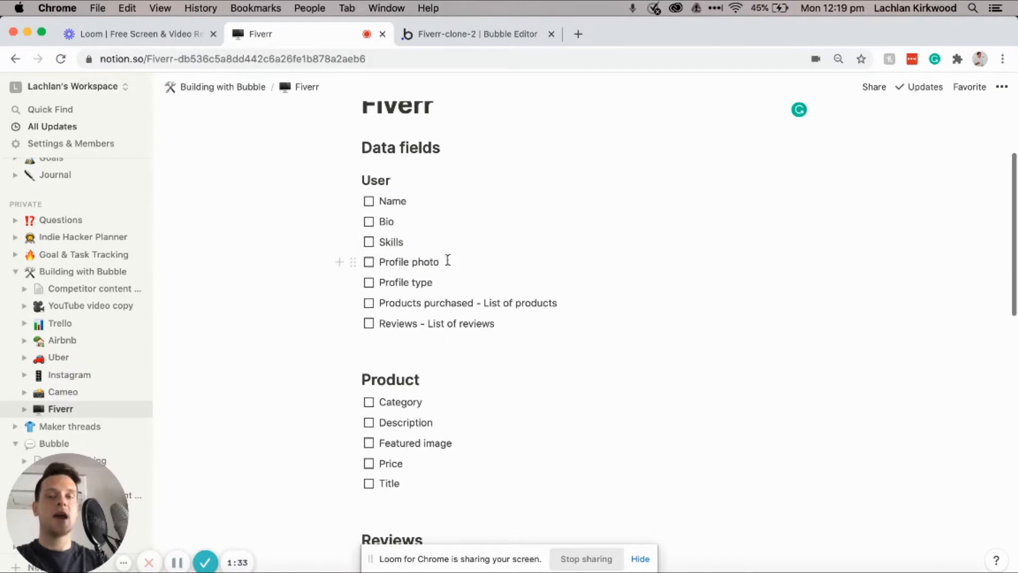
Step: Go back from the Notion User field list to the Bubble editor's User type
{"action": "left_click", "coordinate": [495, 33]}
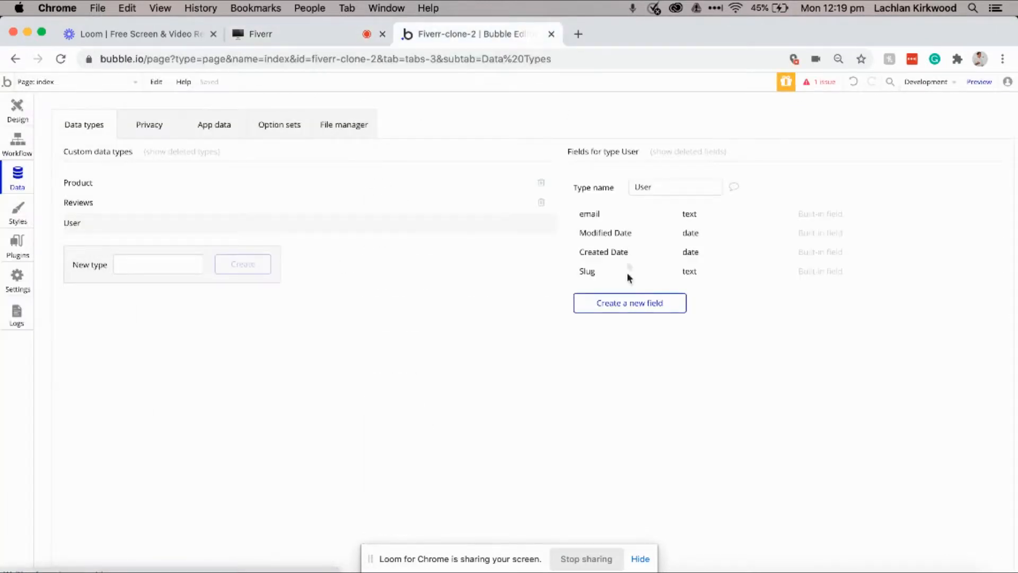
Step: Add Name and Bio text fields to the User type
{"action": "left_click", "coordinate": [615, 307]}
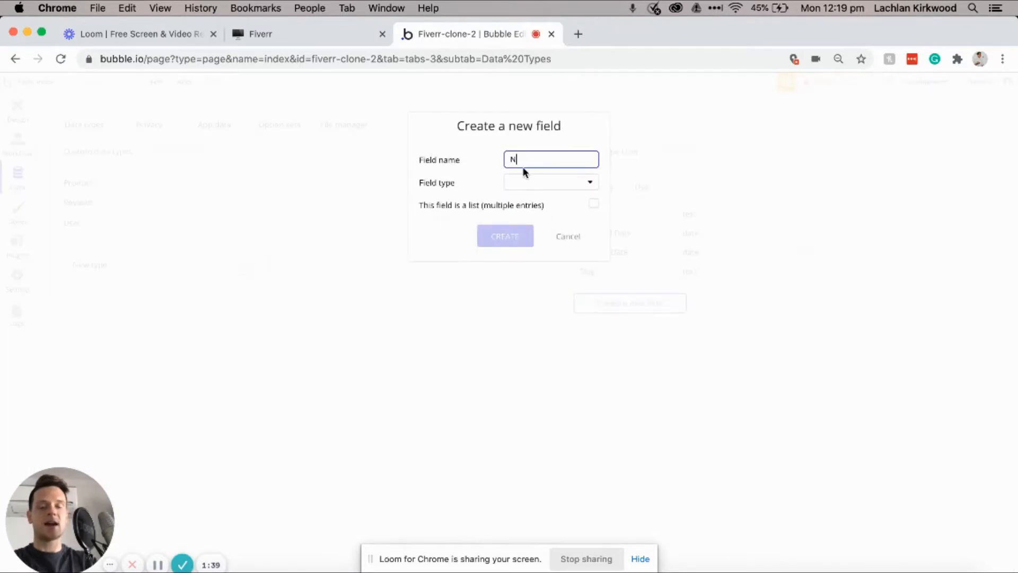
{"action": "left_click", "coordinate": [529, 183]}
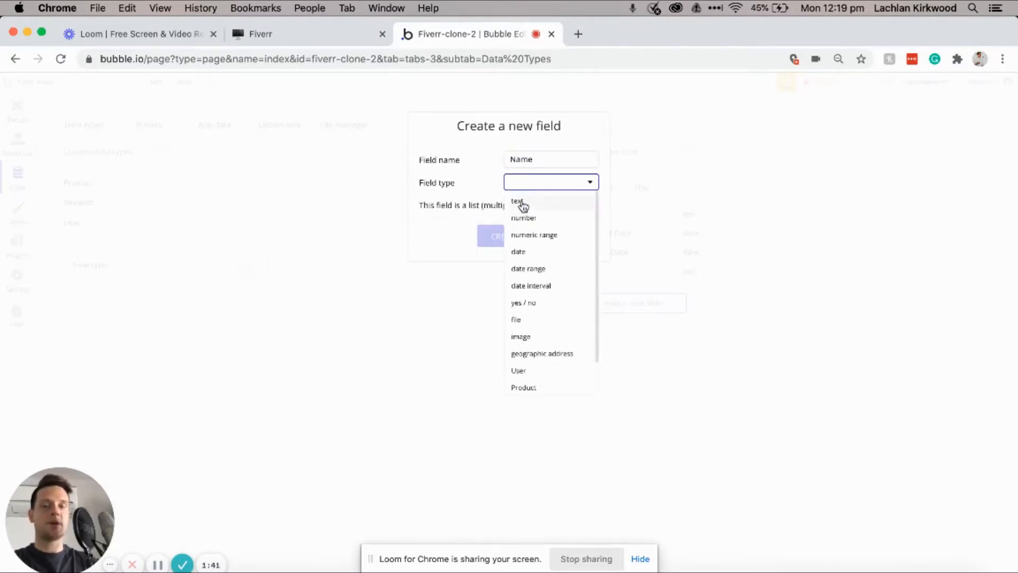
{"action": "left_click", "coordinate": [524, 204]}
{"action": "left_click", "coordinate": [504, 242]}
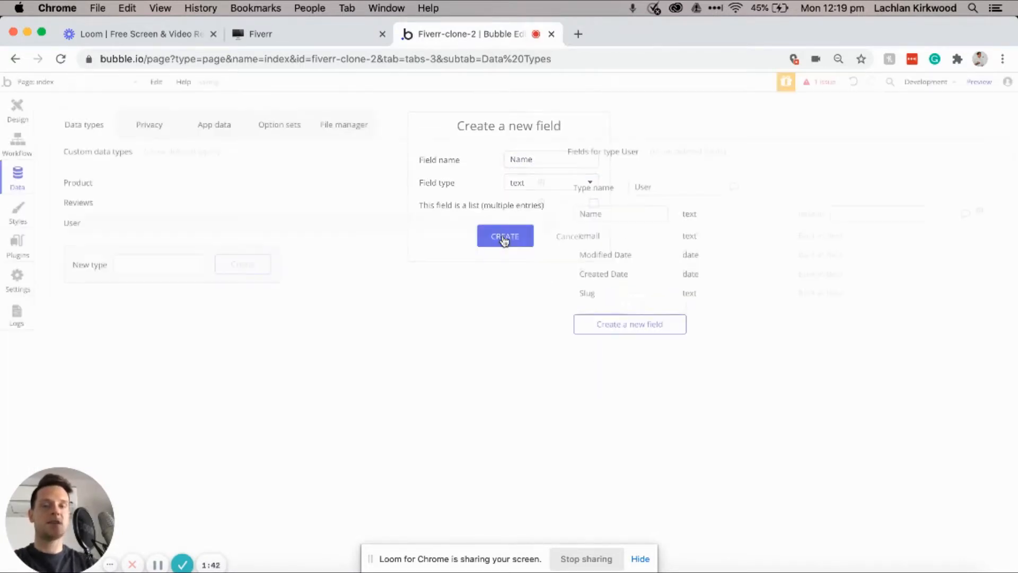
{"action": "left_click", "coordinate": [647, 326]}
{"action": "type", "text": "Bio"}
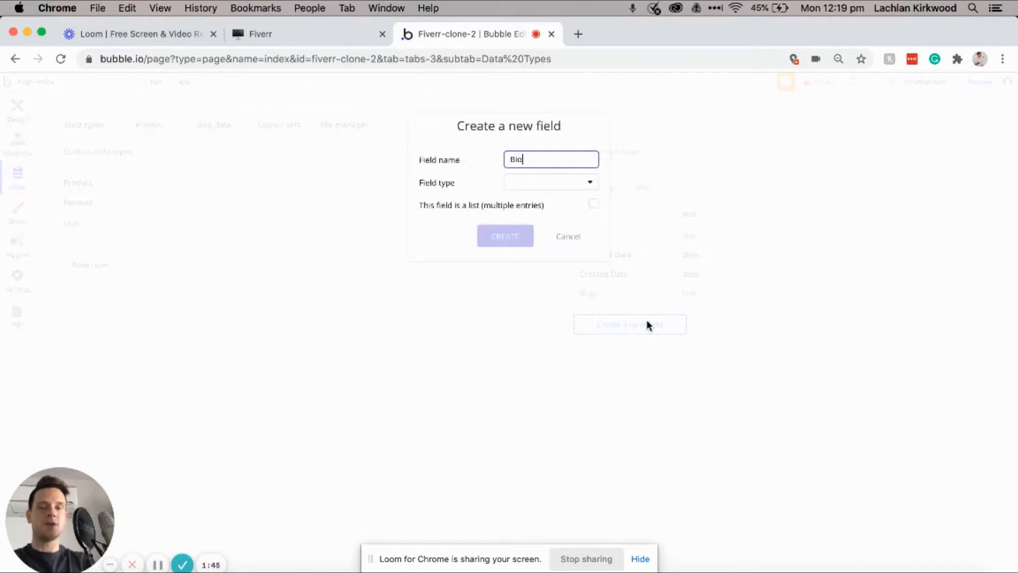
{"action": "left_click", "coordinate": [558, 185]}
{"action": "left_click", "coordinate": [541, 201]}
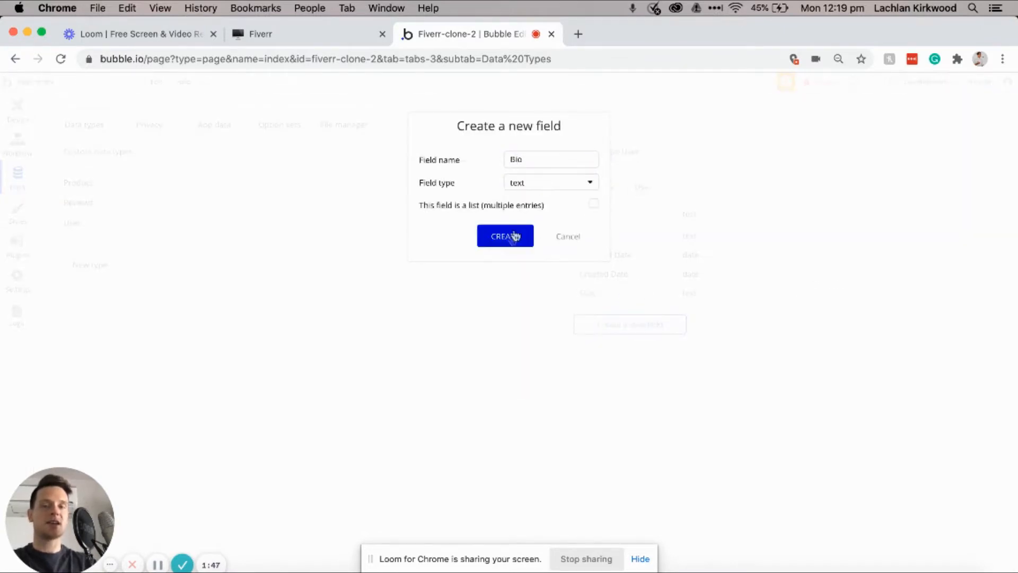
{"action": "left_click", "coordinate": [505, 243]}
Step: Add a Profile-photo image field and a Skills list-of-texts field to User
{"action": "left_click", "coordinate": [665, 354]}
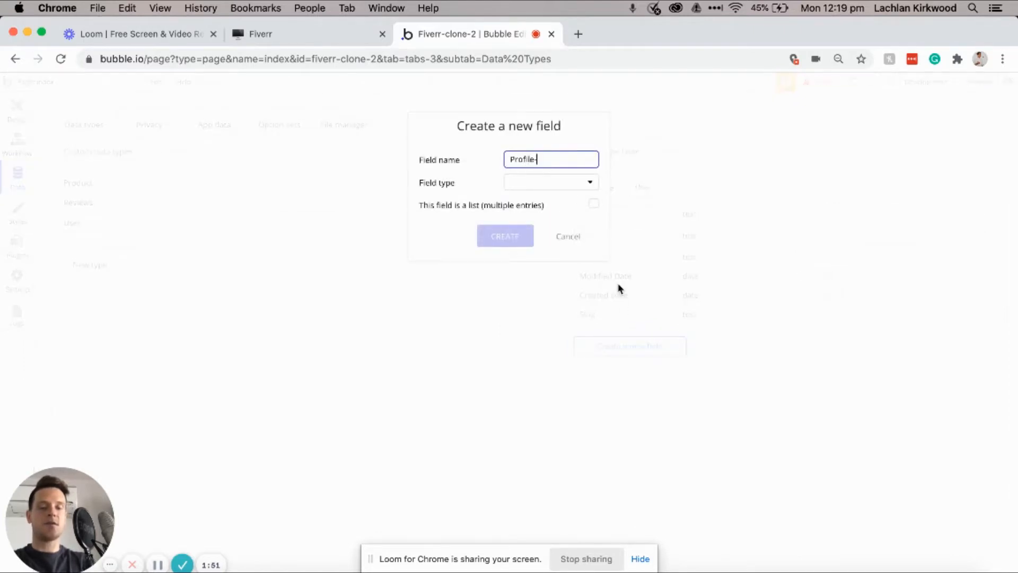
{"action": "type", "text": "Profile-photo"}
{"action": "left_click", "coordinate": [569, 182]}
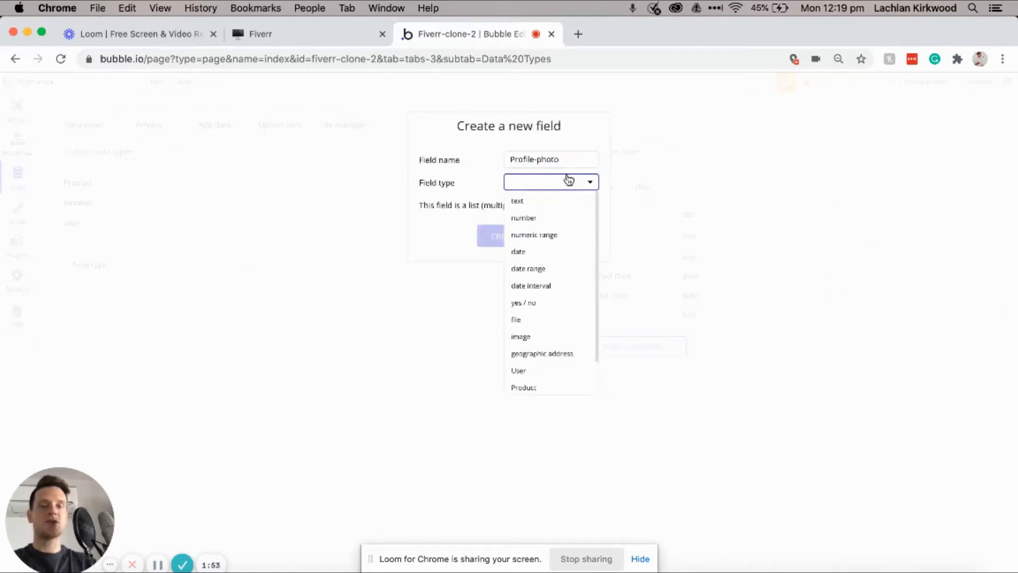
{"action": "left_click", "coordinate": [536, 338]}
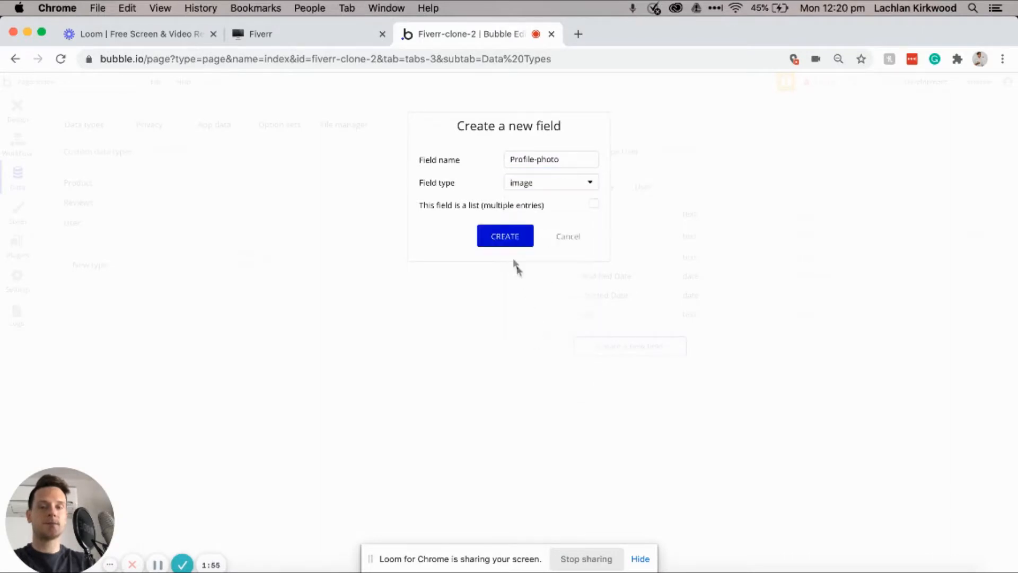
{"action": "left_click", "coordinate": [502, 235]}
{"action": "left_click", "coordinate": [616, 365]}
{"action": "type", "text": "Skills"}
{"action": "left_click", "coordinate": [578, 181]}
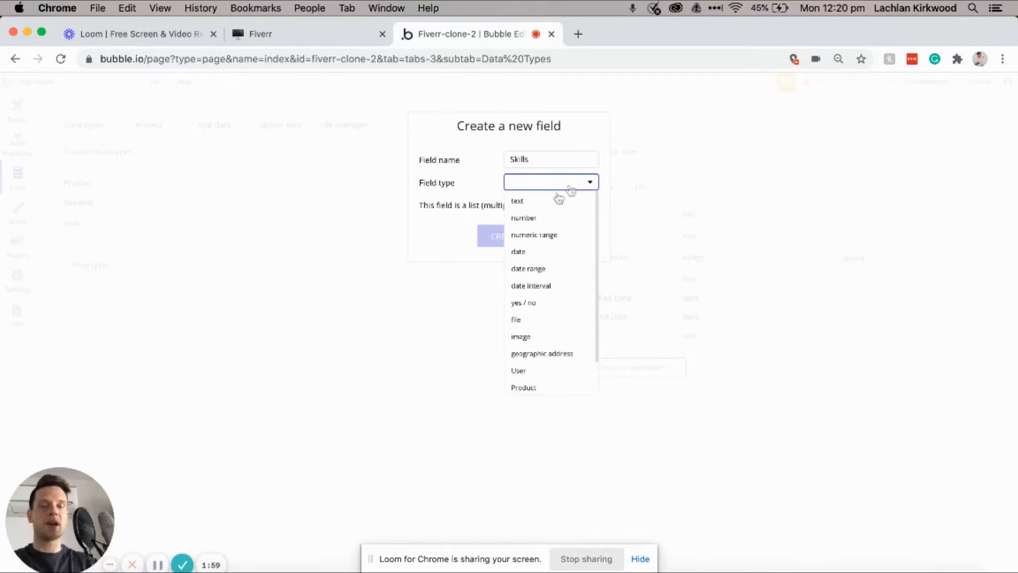
{"action": "left_click", "coordinate": [540, 207]}
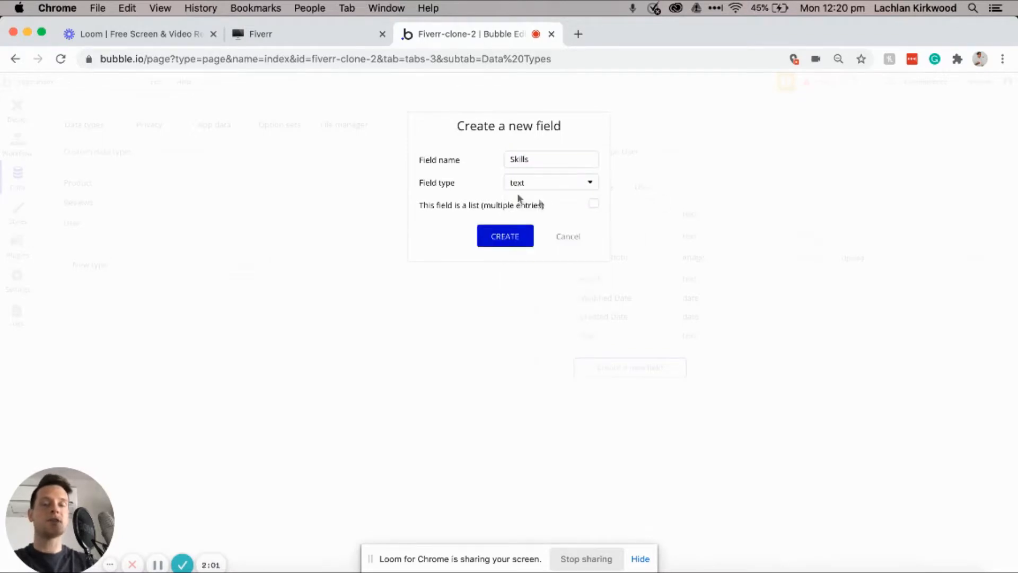
{"action": "left_click", "coordinate": [594, 207]}
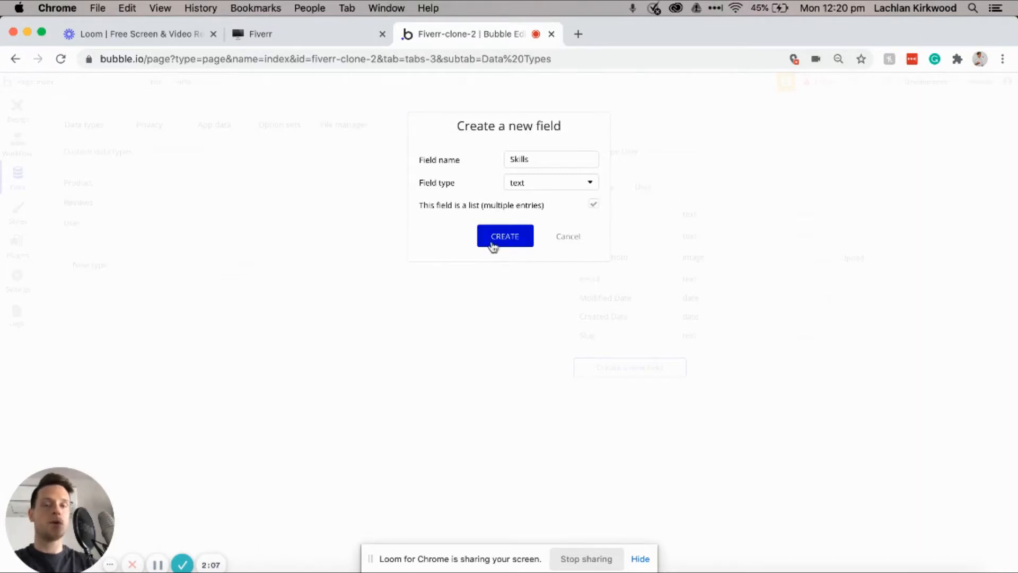
{"action": "left_click", "coordinate": [489, 241]}
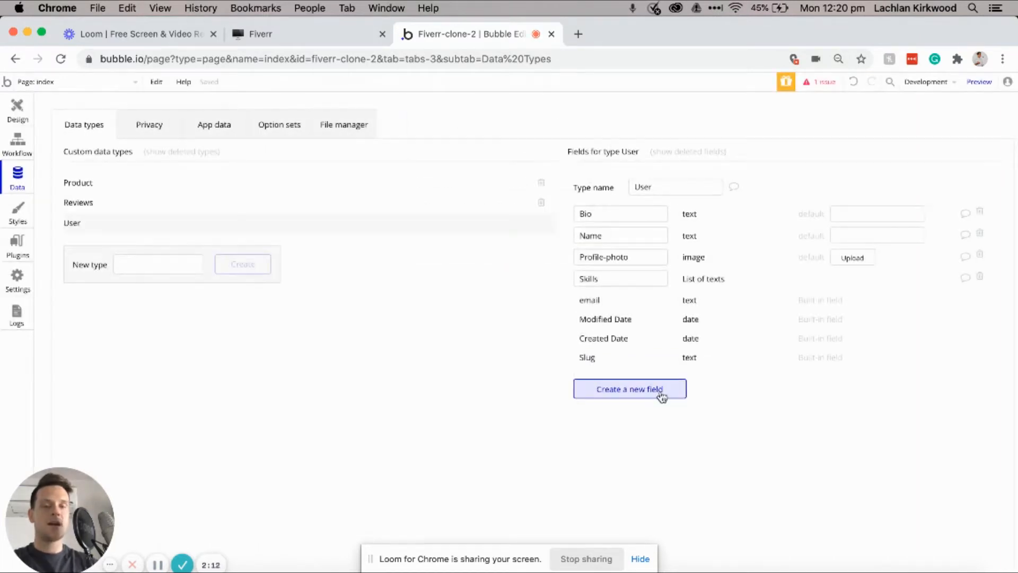
Step: Add a Profile-type text field to User
{"action": "left_click", "coordinate": [662, 390]}
{"action": "type", "text": "Profile-type"}
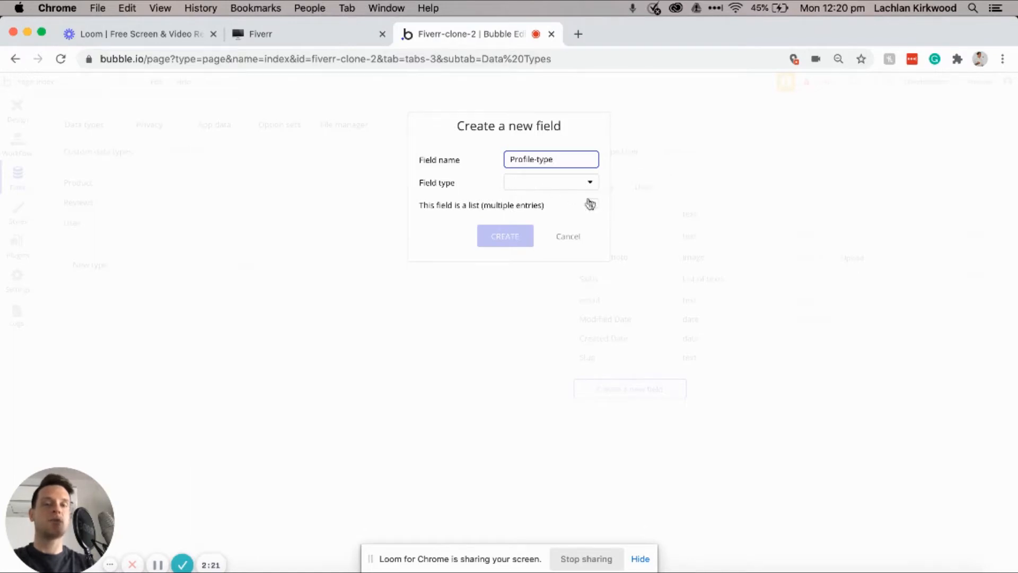
{"action": "left_click", "coordinate": [561, 183]}
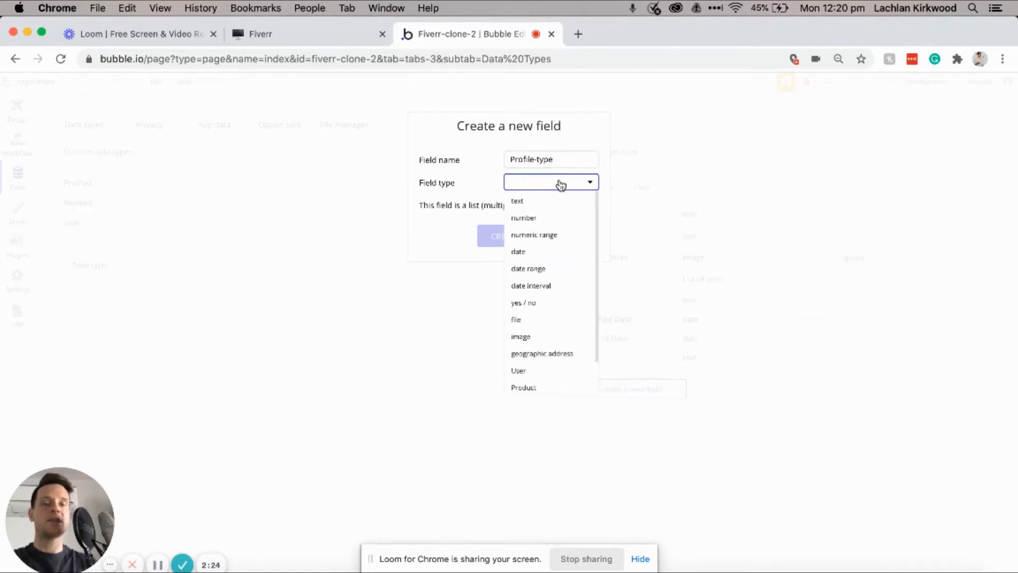
{"action": "left_click", "coordinate": [527, 205]}
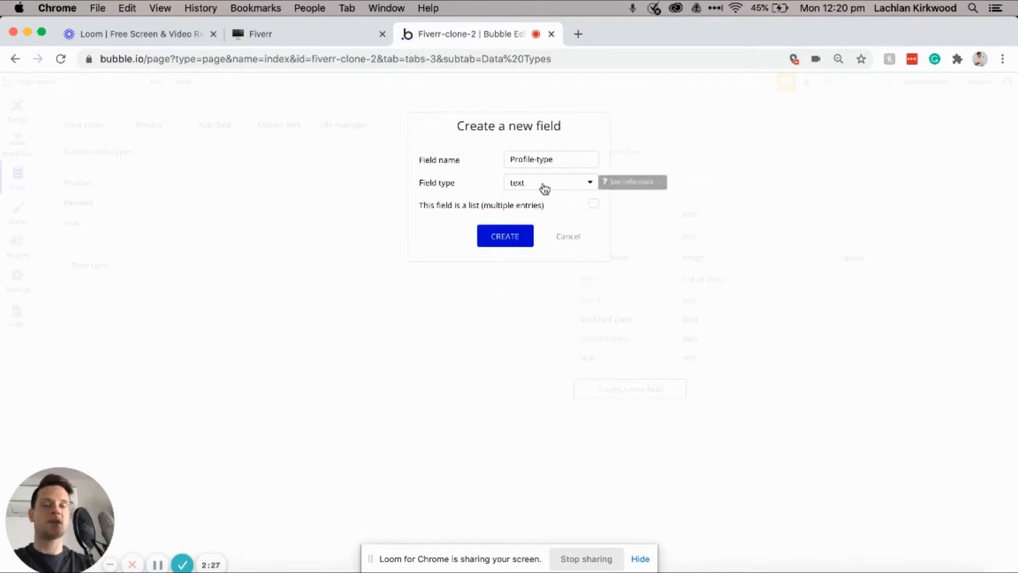
{"action": "left_click", "coordinate": [511, 242]}
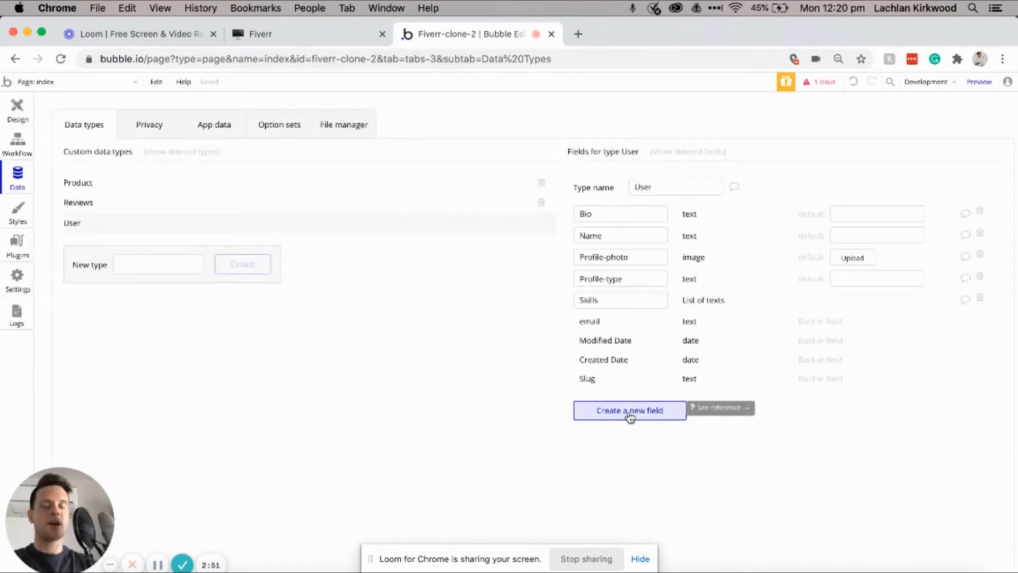
Step: Add a Products-purchased field to User holding a list of Products
{"action": "left_click", "coordinate": [630, 414]}
{"action": "type", "text": "Product"}
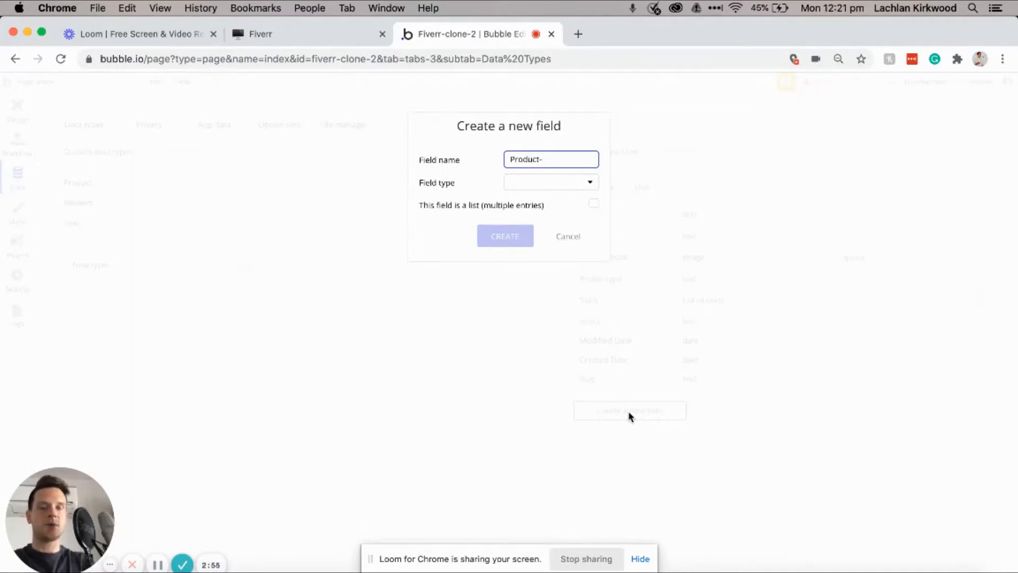
{"action": "type", "text": "s-purchase"}
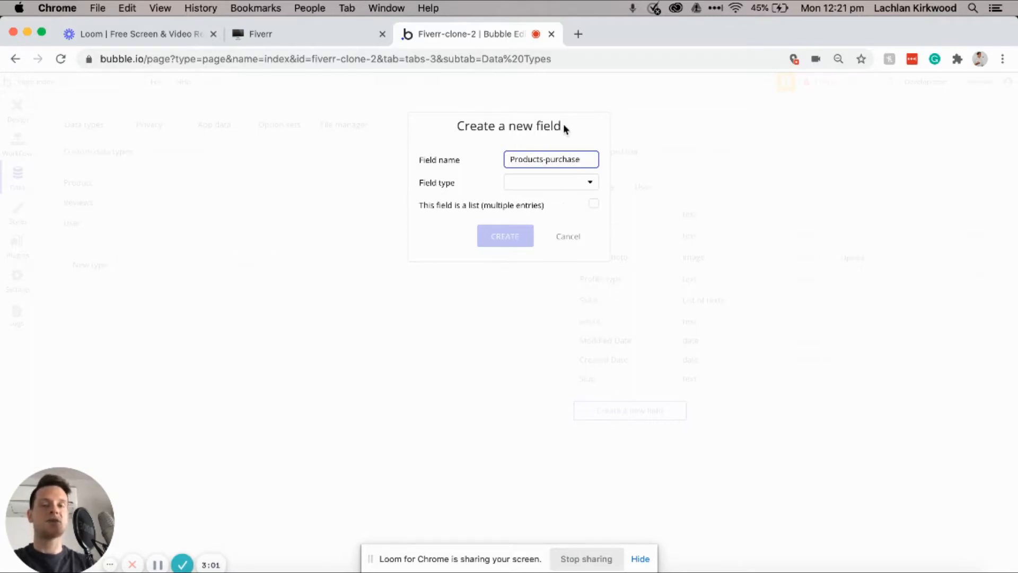
{"action": "type", "text": "d"}
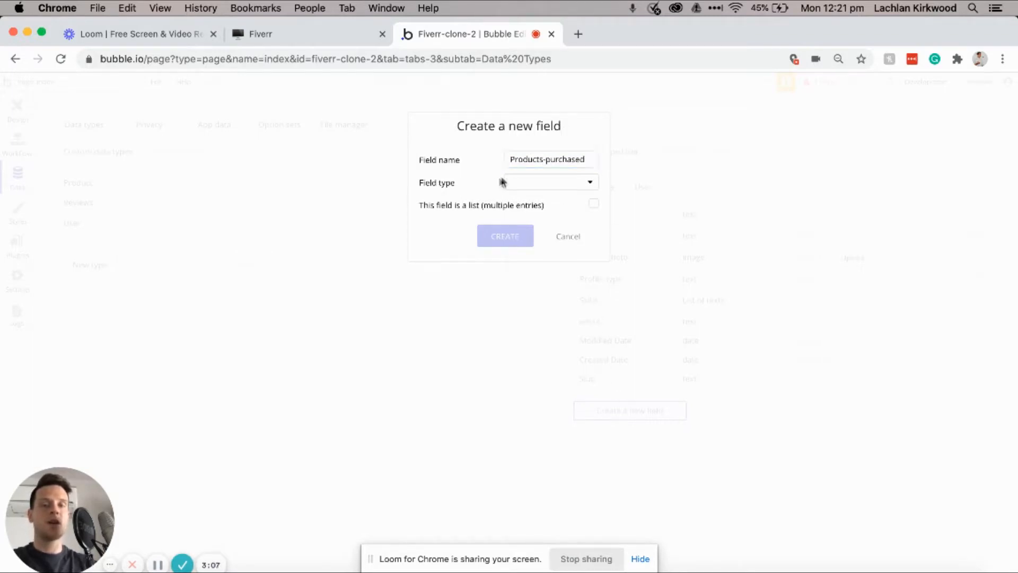
{"action": "left_click", "coordinate": [540, 189]}
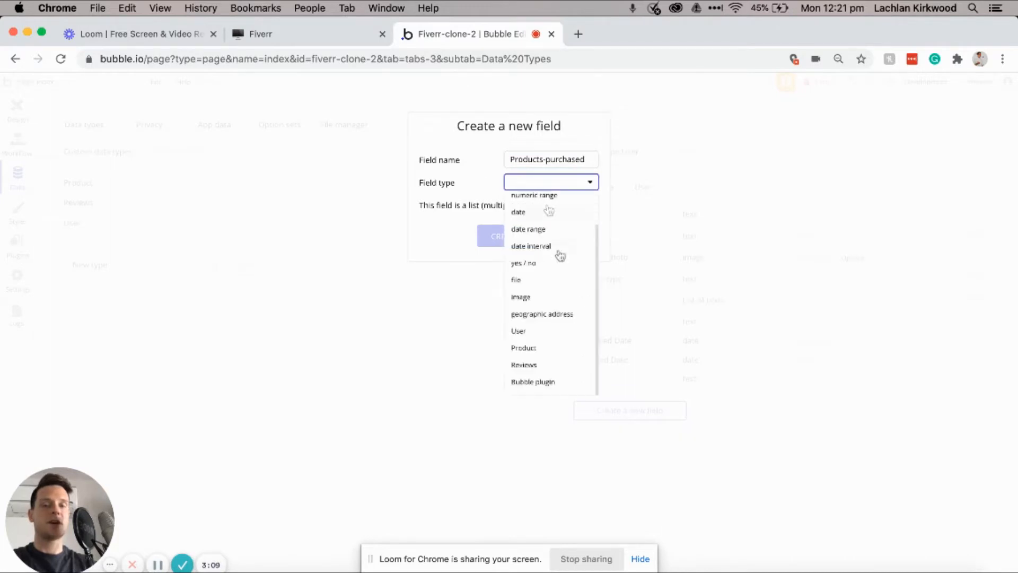
{"action": "left_click", "coordinate": [534, 348]}
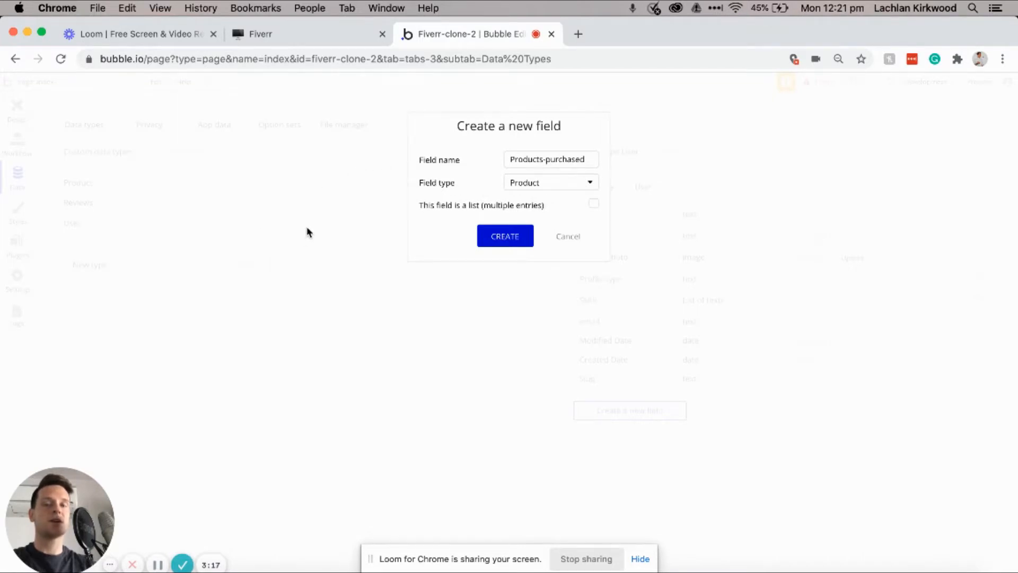
{"action": "left_click", "coordinate": [595, 206]}
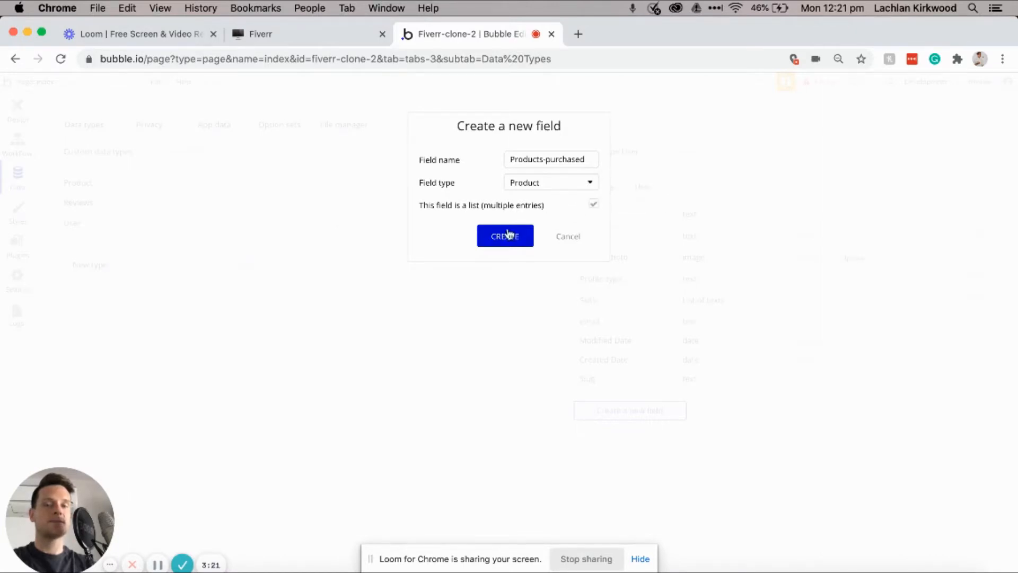
{"action": "left_click", "coordinate": [495, 239]}
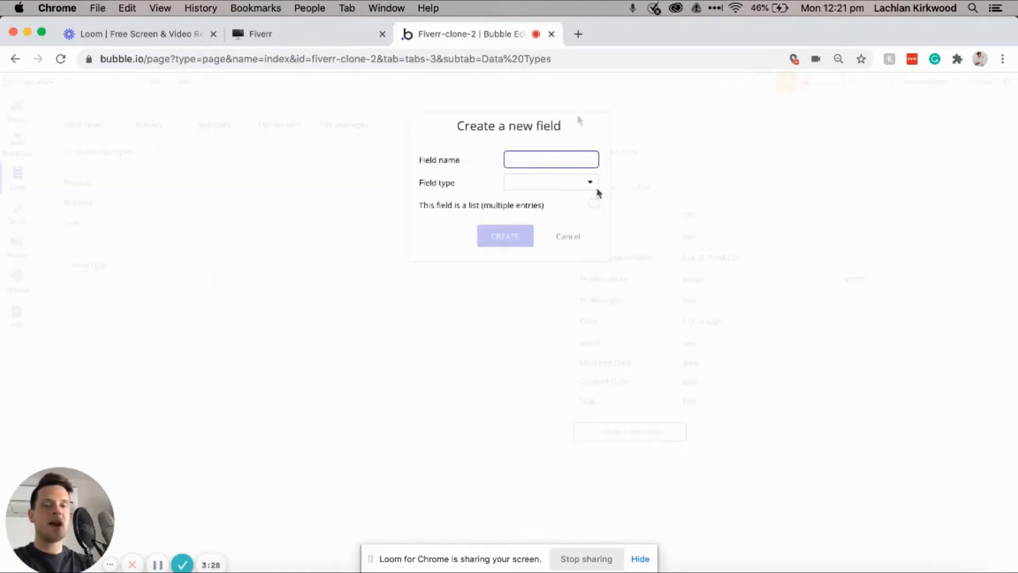
Step: Add a Reviews field to User holding a list of Reviews
{"action": "type", "text": "Reviews"}
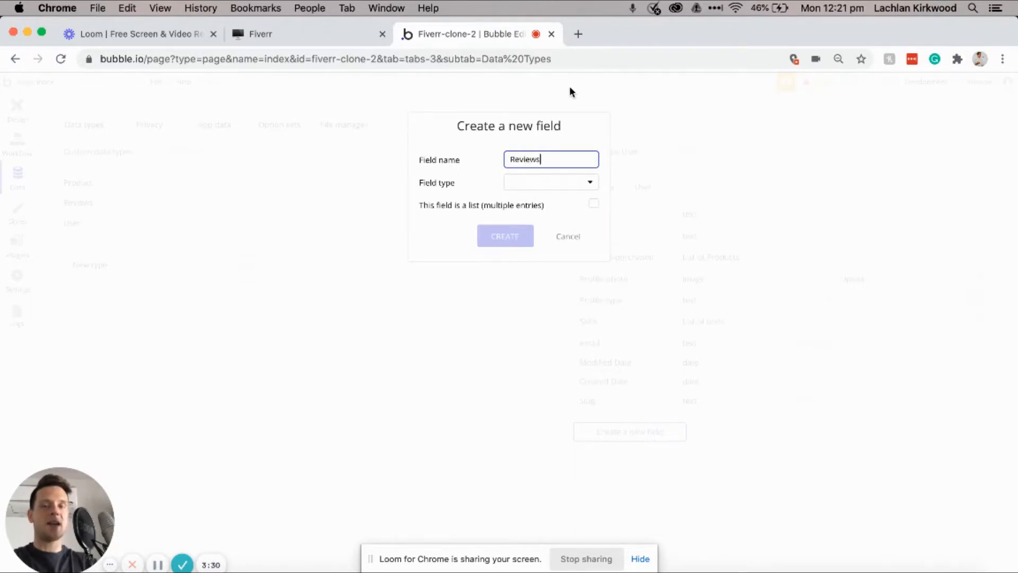
{"action": "left_click", "coordinate": [516, 183]}
{"action": "scroll", "coordinate": [530, 249], "scroll_direction": "down", "scroll_amount": 2}
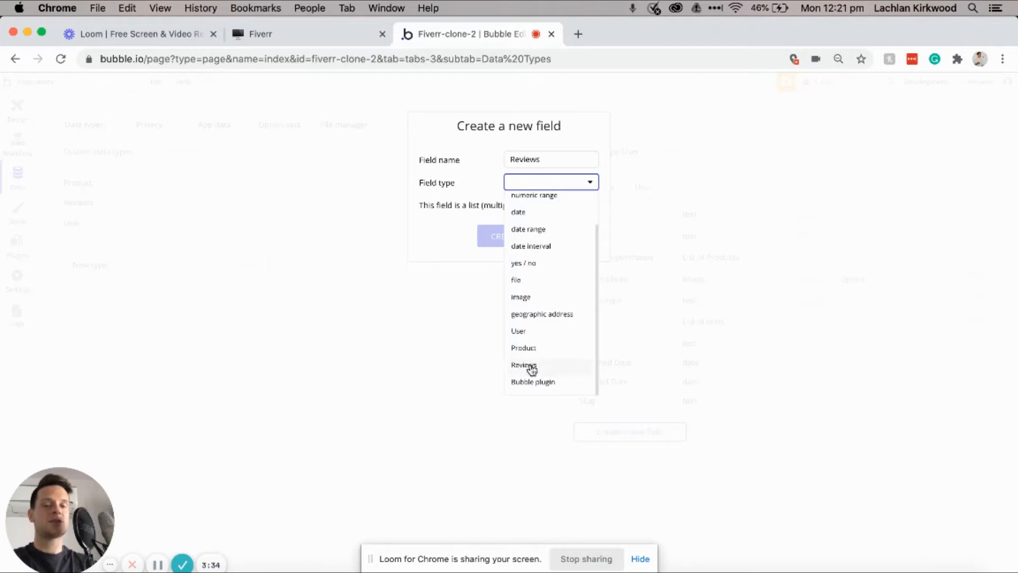
{"action": "left_click", "coordinate": [532, 366]}
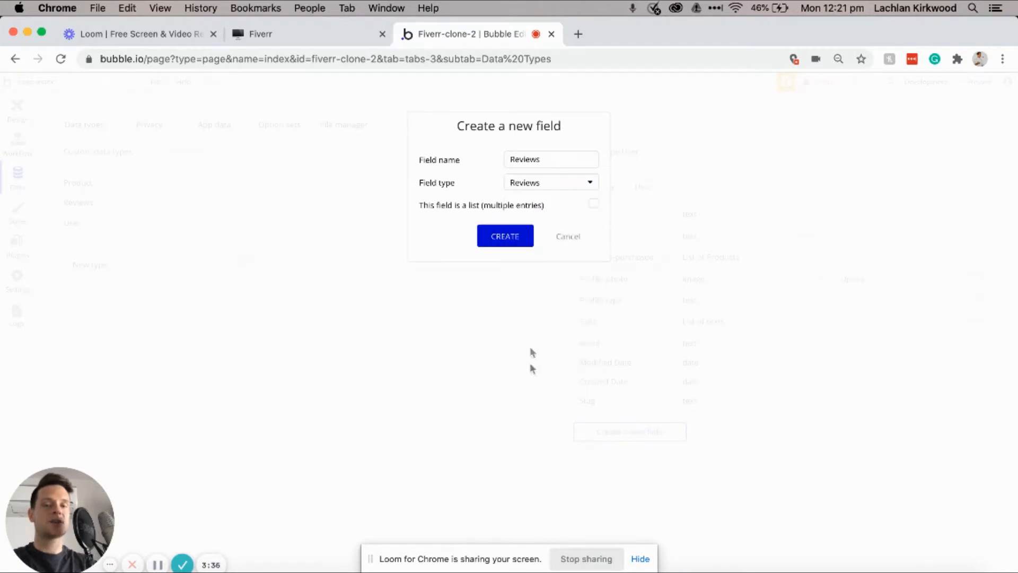
{"action": "left_click", "coordinate": [593, 205]}
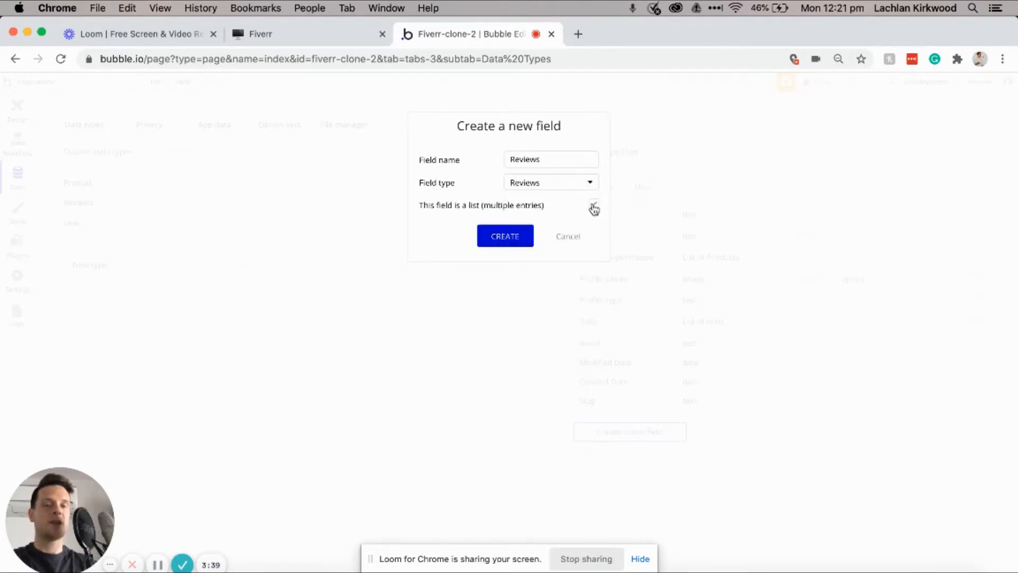
{"action": "left_click", "coordinate": [496, 239]}
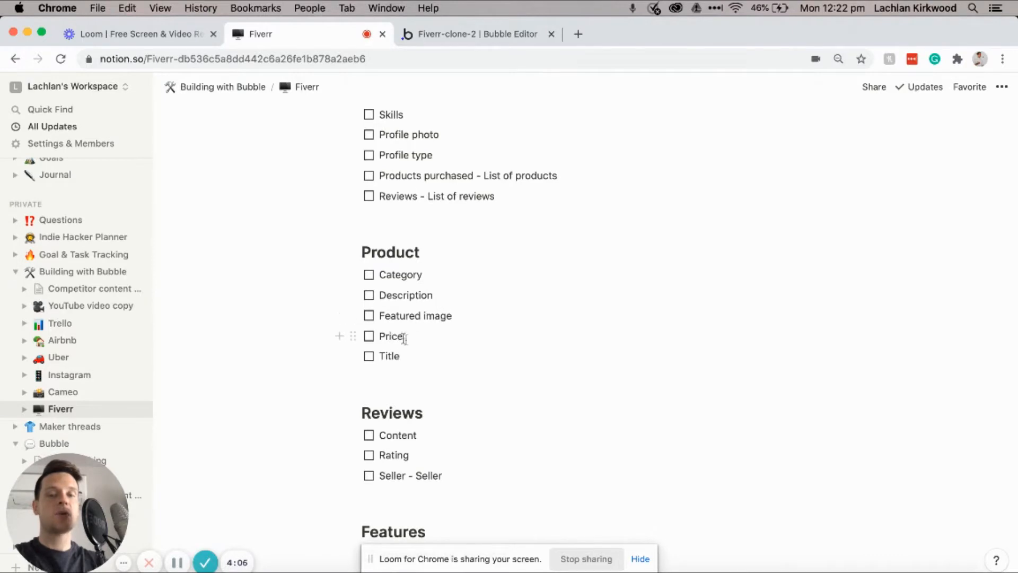
Step: Return to Bubble's Data types after reading the planned Product and Reviews fields
{"action": "left_click", "coordinate": [465, 33]}
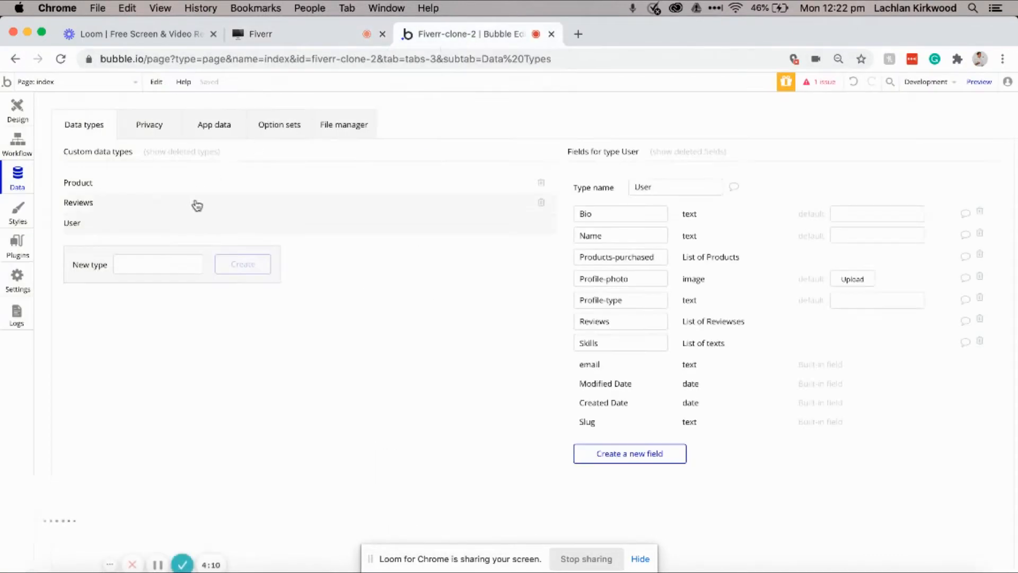
Step: Select Product and add Title and Category text fields
{"action": "left_click", "coordinate": [193, 180]}
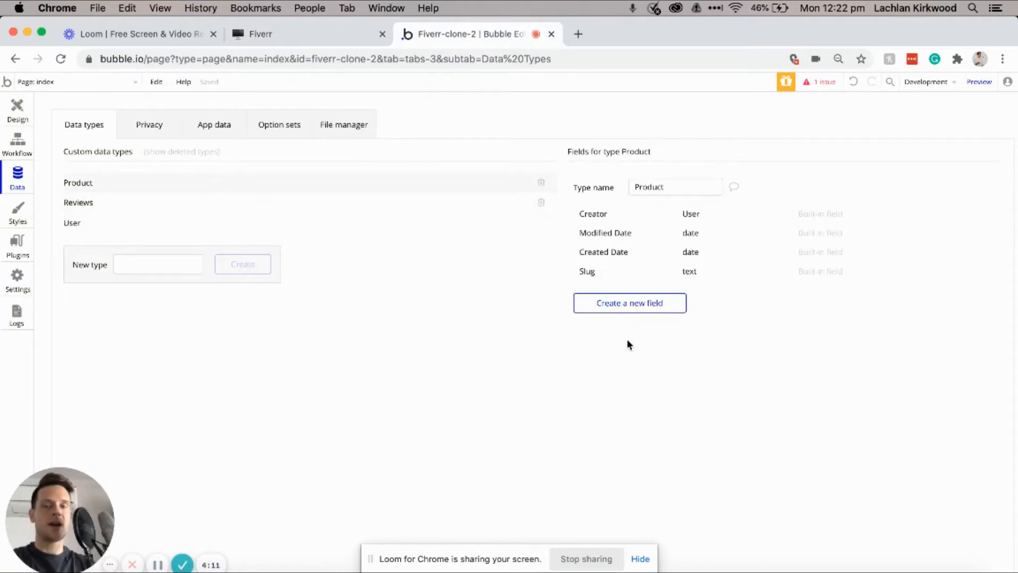
{"action": "left_click", "coordinate": [639, 311]}
{"action": "type", "text": "Title"}
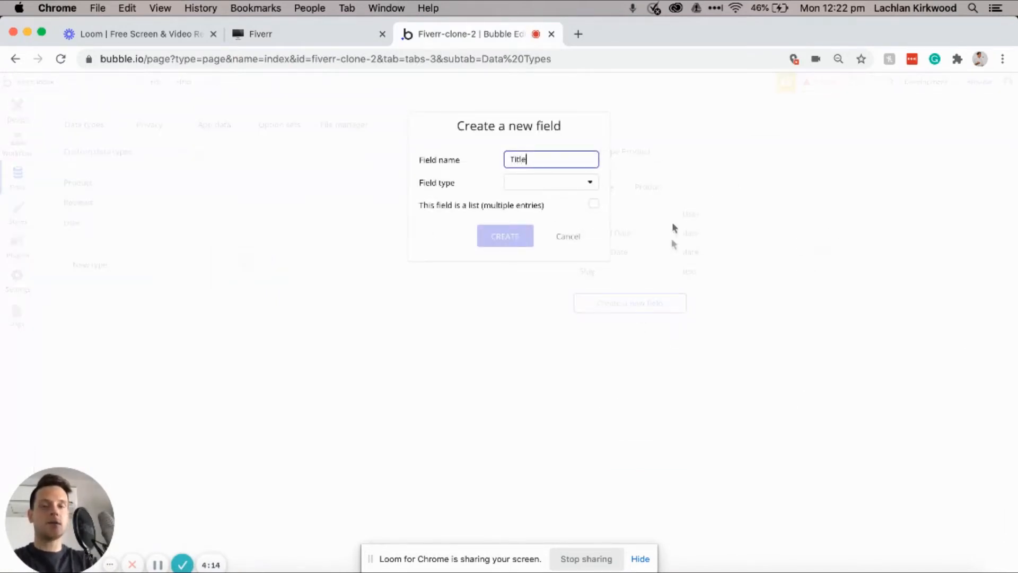
{"action": "left_click", "coordinate": [570, 181]}
{"action": "left_click", "coordinate": [530, 205]}
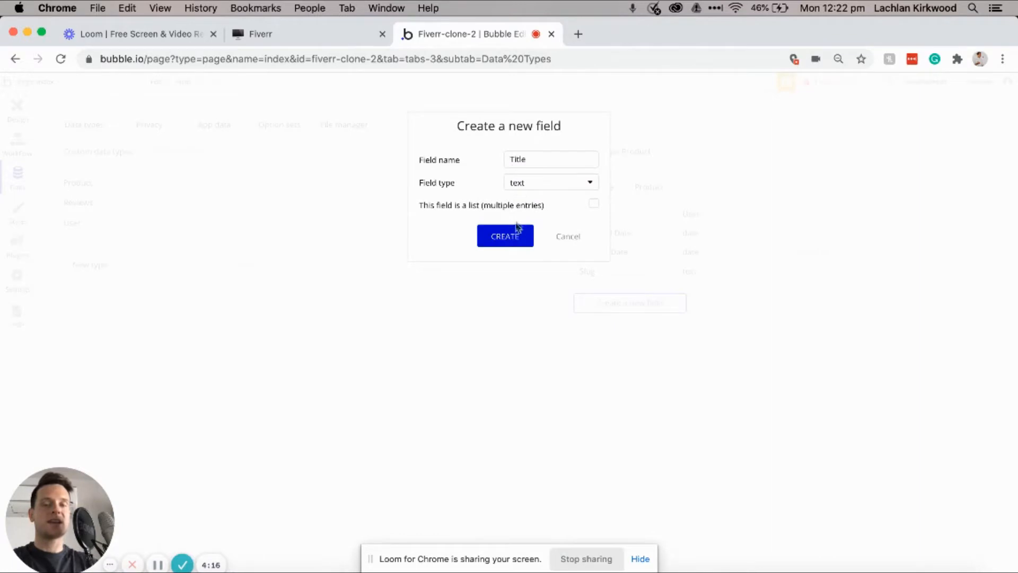
{"action": "left_click", "coordinate": [505, 236]}
{"action": "left_click", "coordinate": [652, 325]}
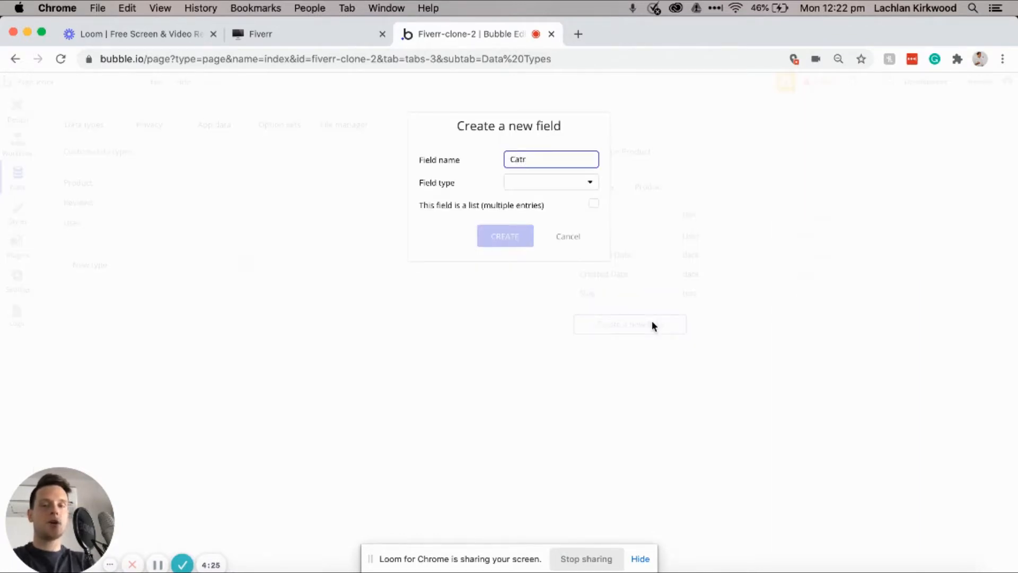
{"action": "type", "text": "Category"}
{"action": "left_click", "coordinate": [590, 183]}
{"action": "left_click", "coordinate": [512, 233]}
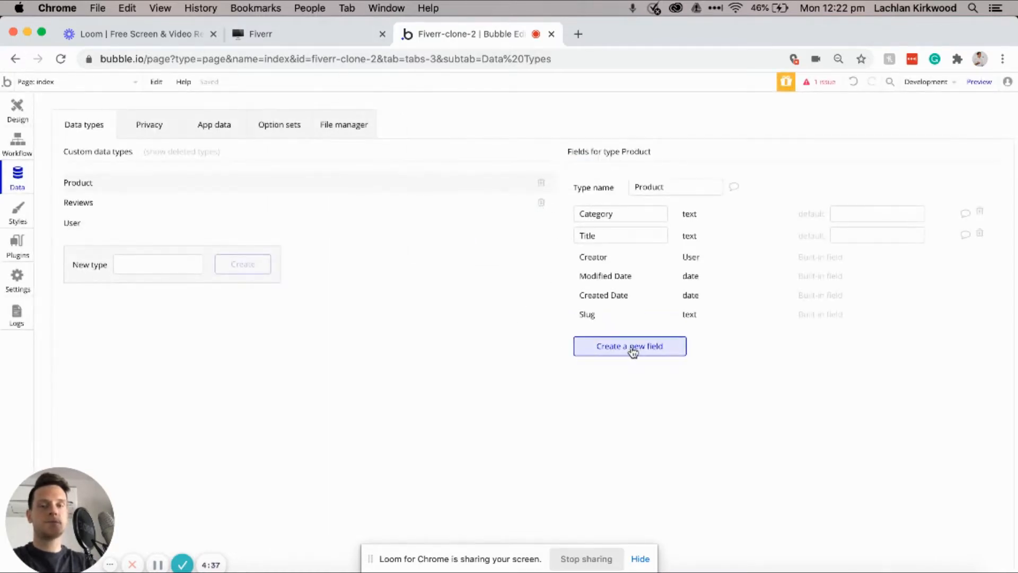
Step: Add a Description text field and a Featured-image image field to Product
{"action": "left_click", "coordinate": [632, 350]}
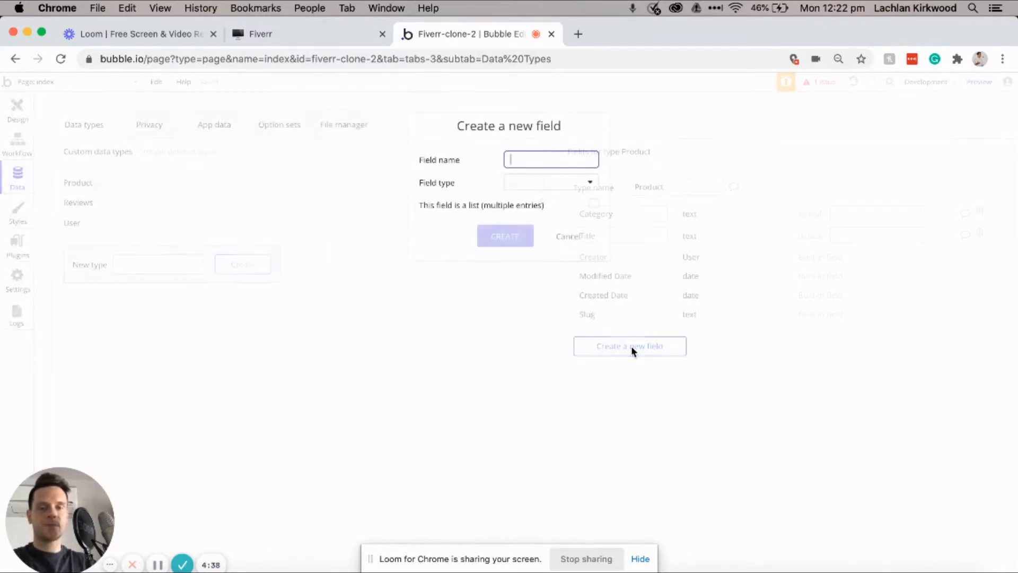
{"action": "type", "text": "Descripoti"}
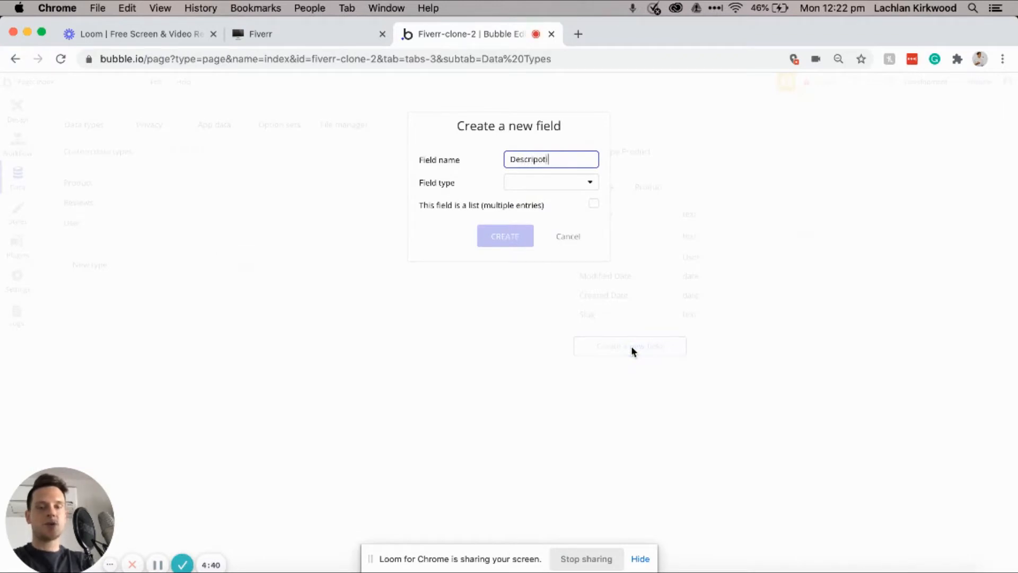
{"action": "key", "text": "BackSpace"}
{"action": "key", "text": "BackSpace"}
{"action": "key", "text": "BackSpace"}
{"action": "type", "text": "tion"}
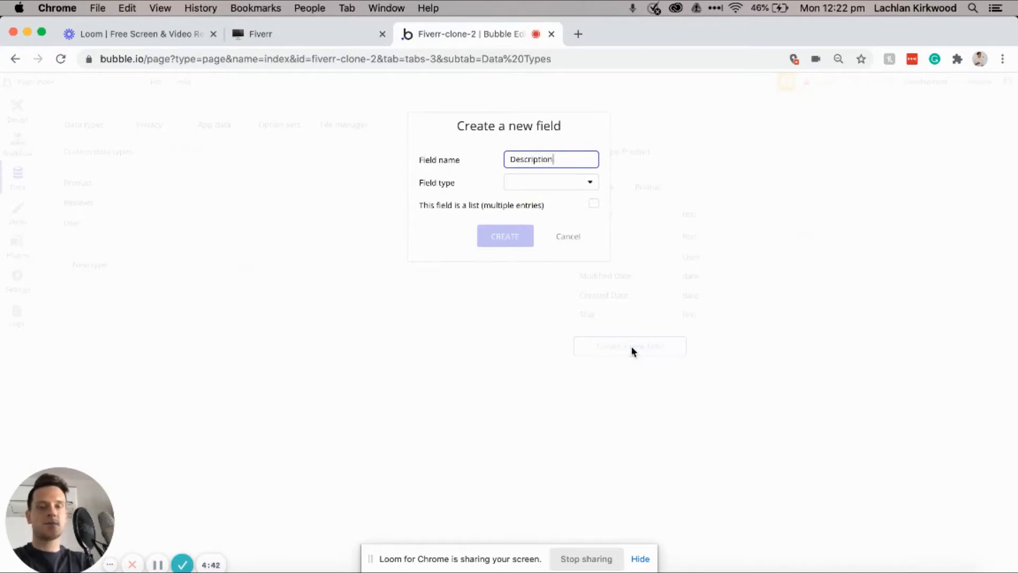
{"action": "left_click", "coordinate": [549, 183]}
{"action": "left_click", "coordinate": [537, 204]}
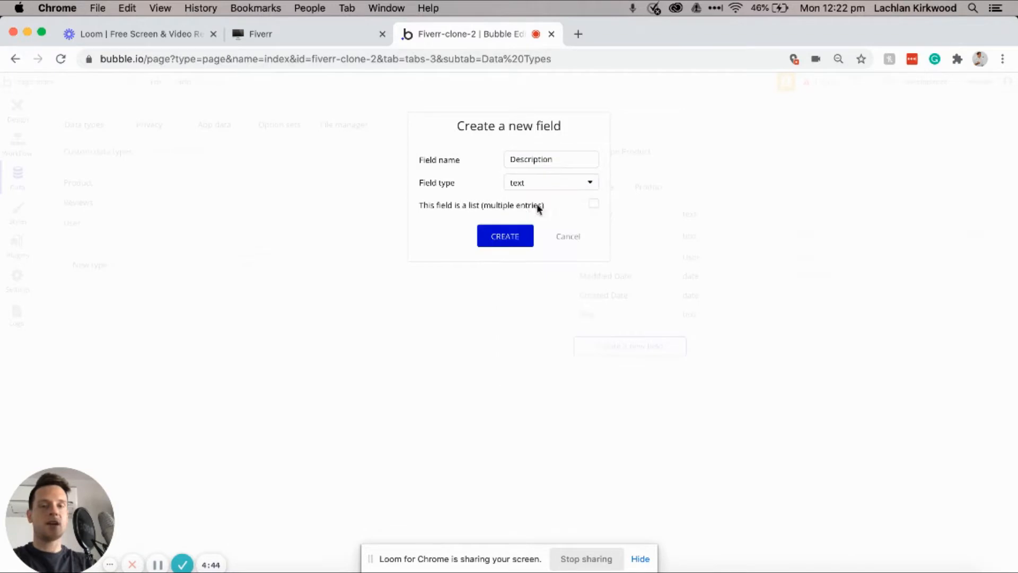
{"action": "left_click", "coordinate": [499, 242]}
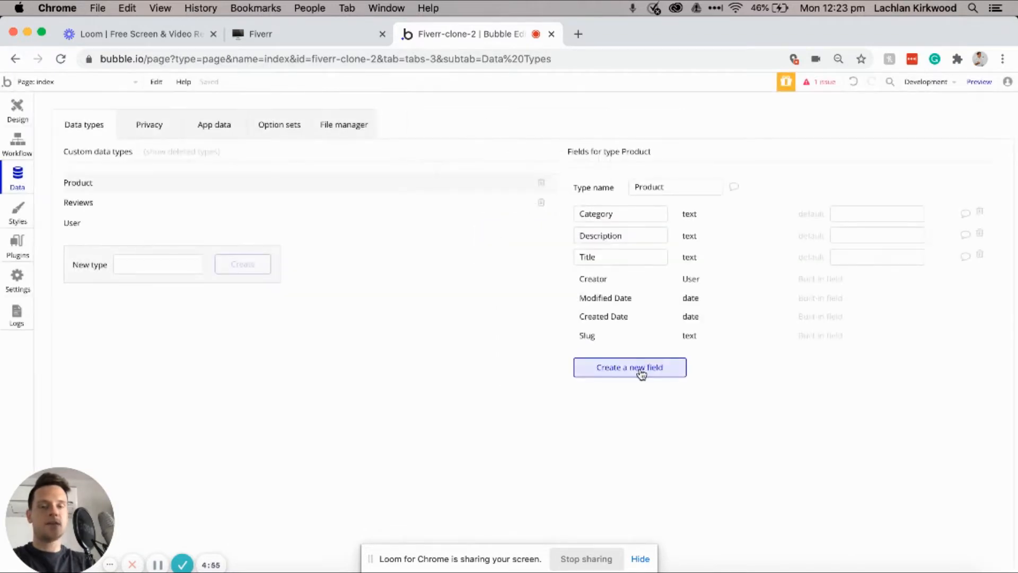
{"action": "left_click", "coordinate": [641, 371]}
{"action": "type", "text": "Featured-image"}
{"action": "left_click", "coordinate": [533, 182]}
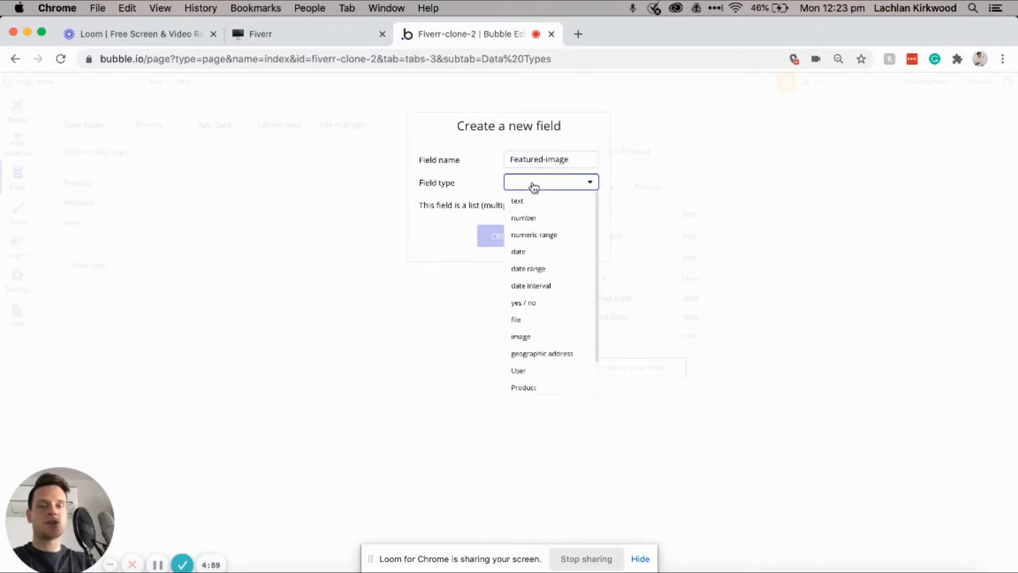
{"action": "left_click", "coordinate": [538, 338]}
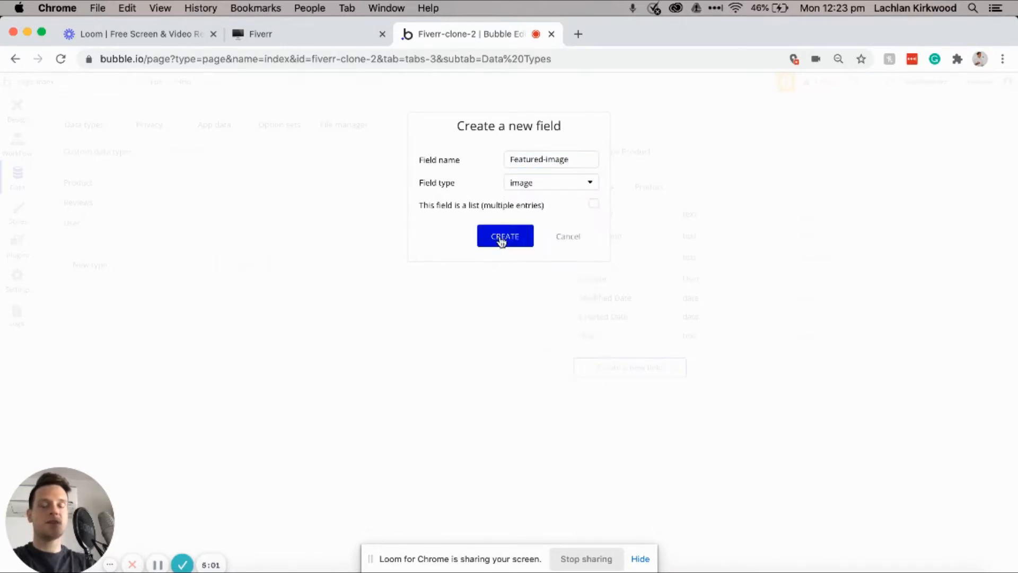
{"action": "left_click", "coordinate": [501, 238]}
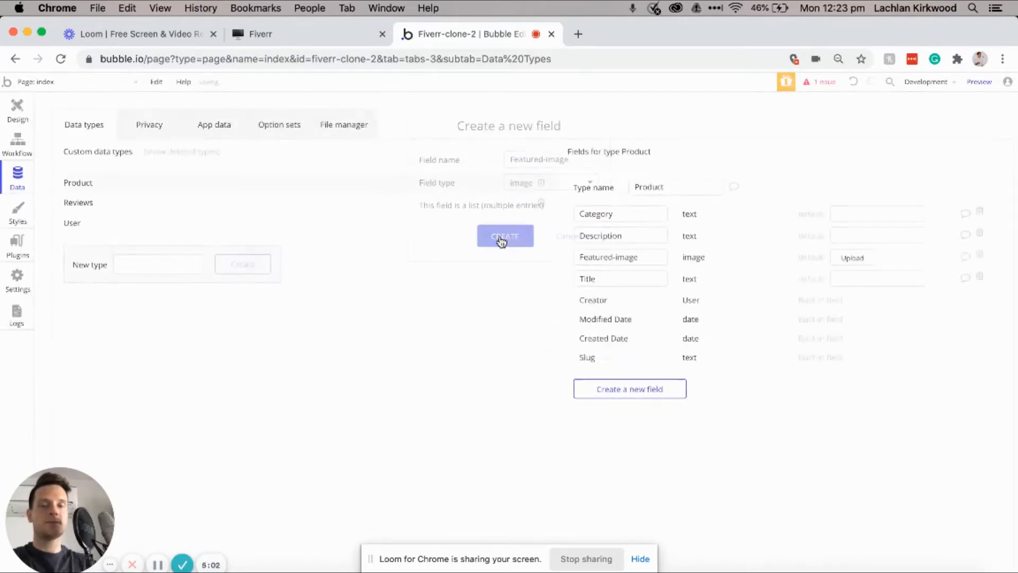
Step: Add a Price number field to Product
{"action": "left_click", "coordinate": [634, 394]}
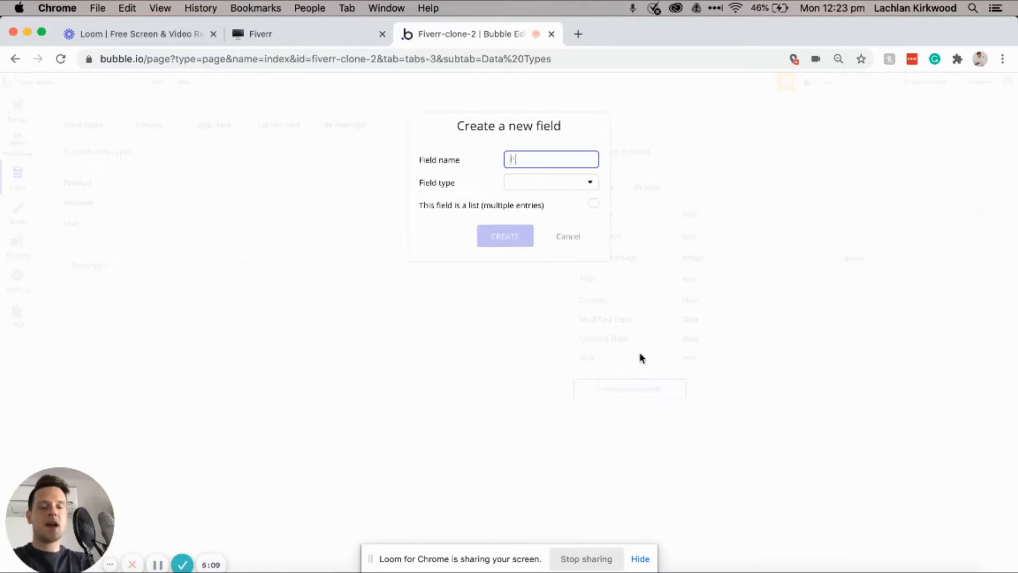
{"action": "type", "text": "Price"}
{"action": "left_click", "coordinate": [551, 184]}
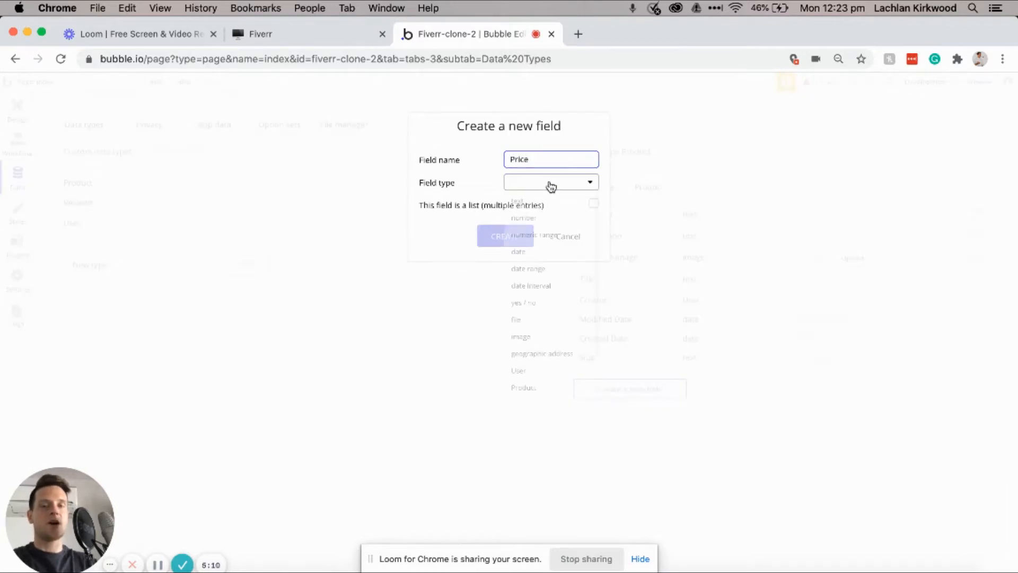
{"action": "left_click", "coordinate": [527, 222]}
{"action": "left_click", "coordinate": [501, 242]}
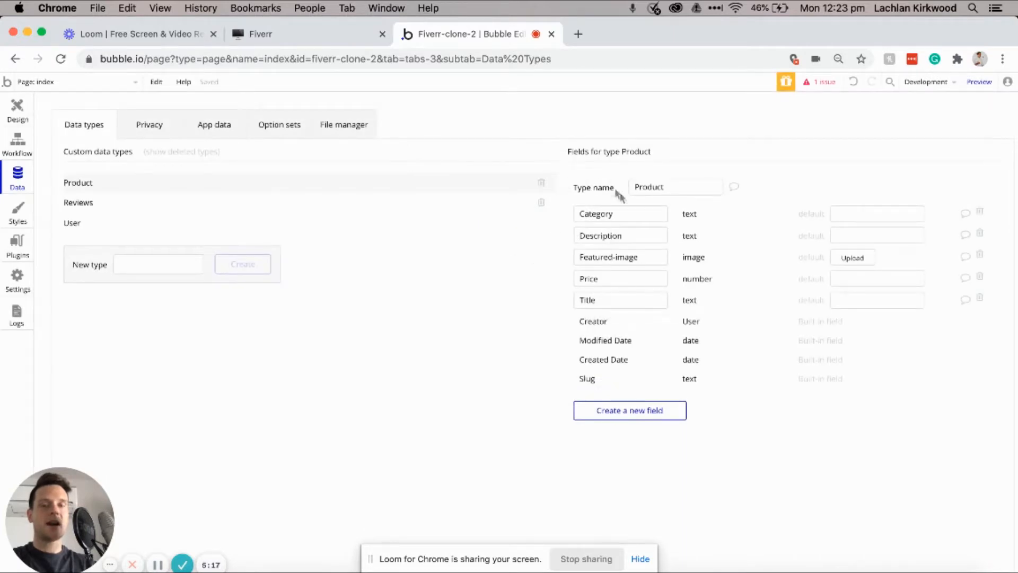
Step: Select the Reviews type and check its planned fields in the Notion notes
{"action": "left_click", "coordinate": [393, 204]}
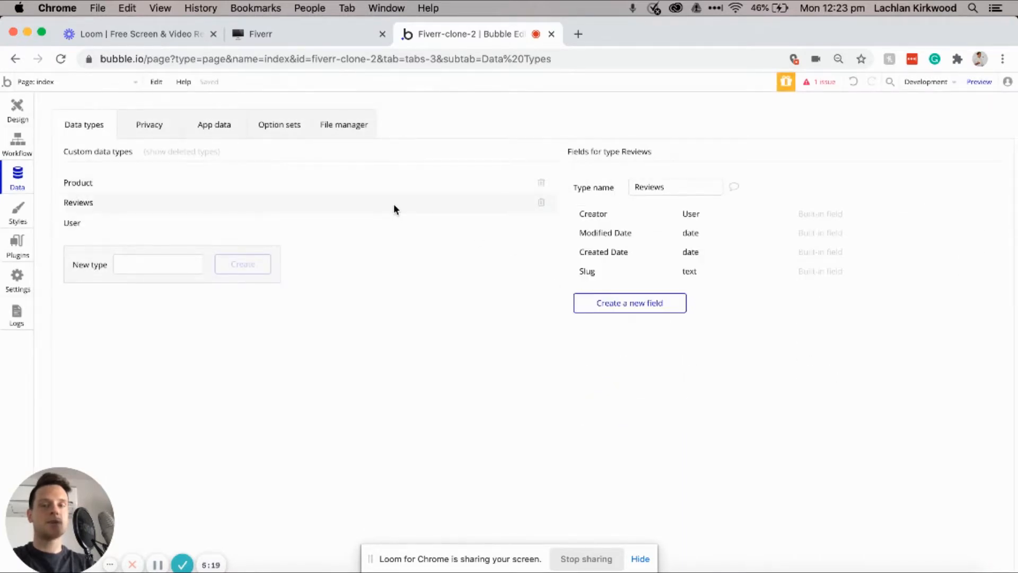
{"action": "left_click", "coordinate": [293, 35]}
{"action": "scroll", "coordinate": [409, 320], "scroll_direction": "down", "scroll_amount": 2}
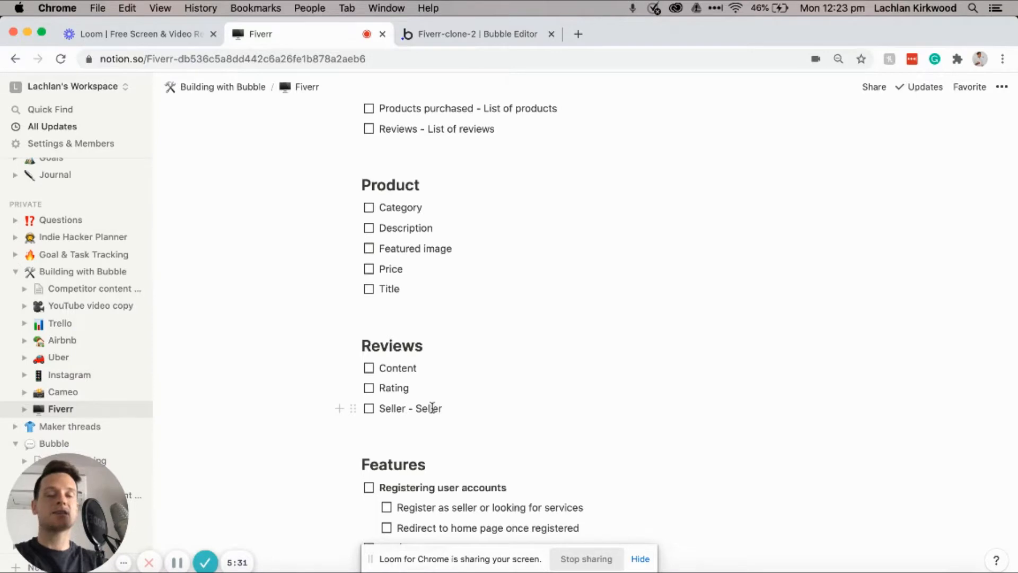
{"action": "left_click", "coordinate": [451, 34]}
Step: Add a Content text field and a Rating number field to Reviews
{"action": "left_click", "coordinate": [650, 307]}
{"action": "type", "text": "ACOnt"}
{"action": "key", "text": "super+a"}
{"action": "type", "text": "Content"}
{"action": "left_click", "coordinate": [562, 183]}
{"action": "left_click", "coordinate": [532, 201]}
{"action": "left_click", "coordinate": [506, 236]}
{"action": "left_click", "coordinate": [634, 323]}
{"action": "type", "text": "Rating"}
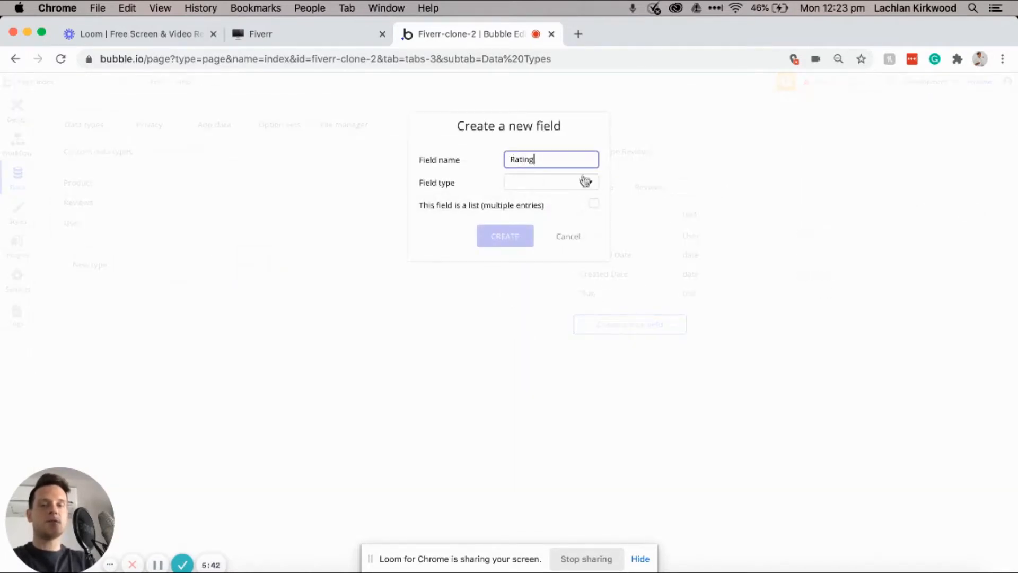
{"action": "left_click", "coordinate": [581, 182]}
{"action": "left_click", "coordinate": [540, 223]}
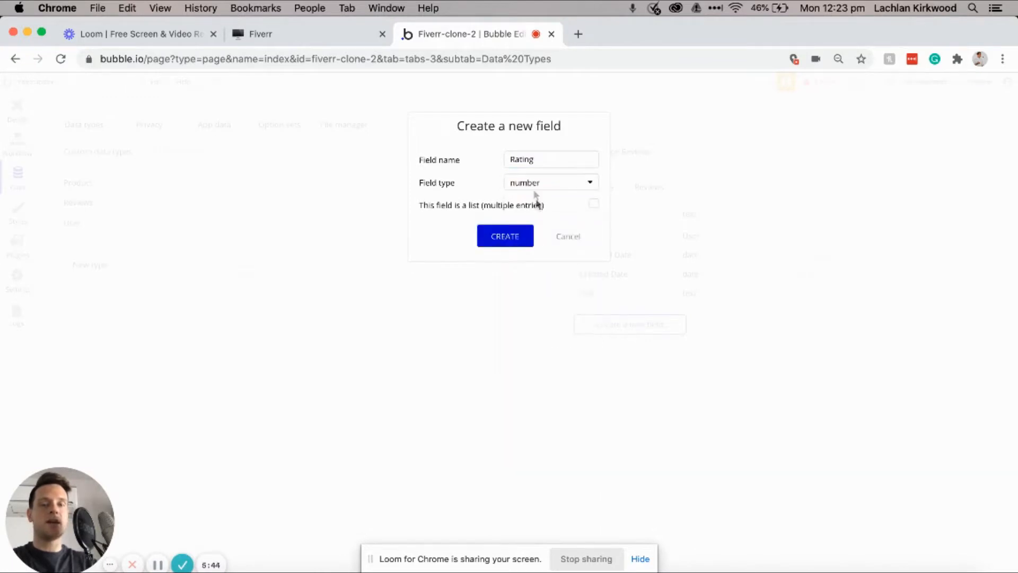
{"action": "left_click", "coordinate": [511, 236]}
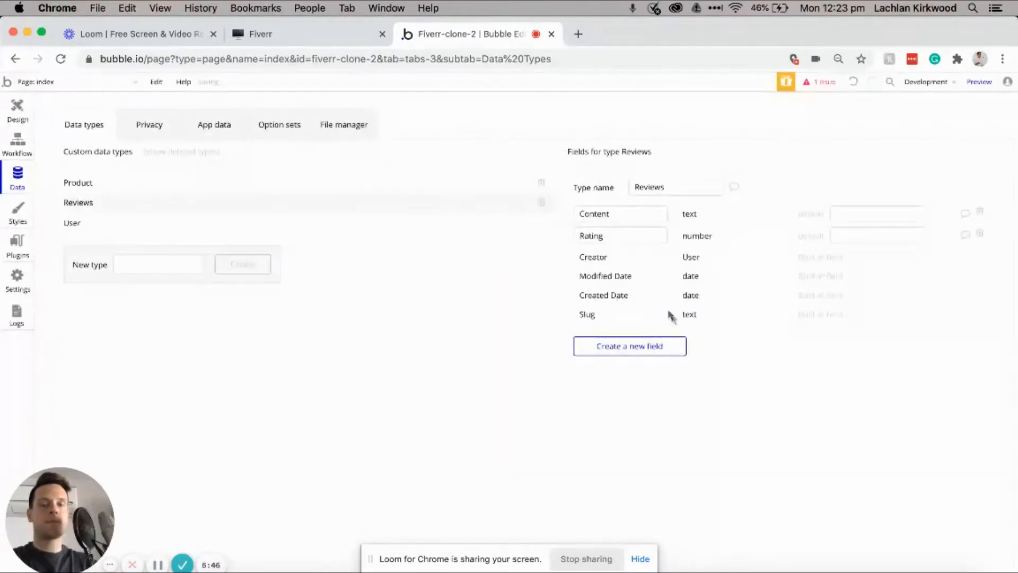
Step: Add a Seller field of type User to Reviews
{"action": "left_click", "coordinate": [661, 346]}
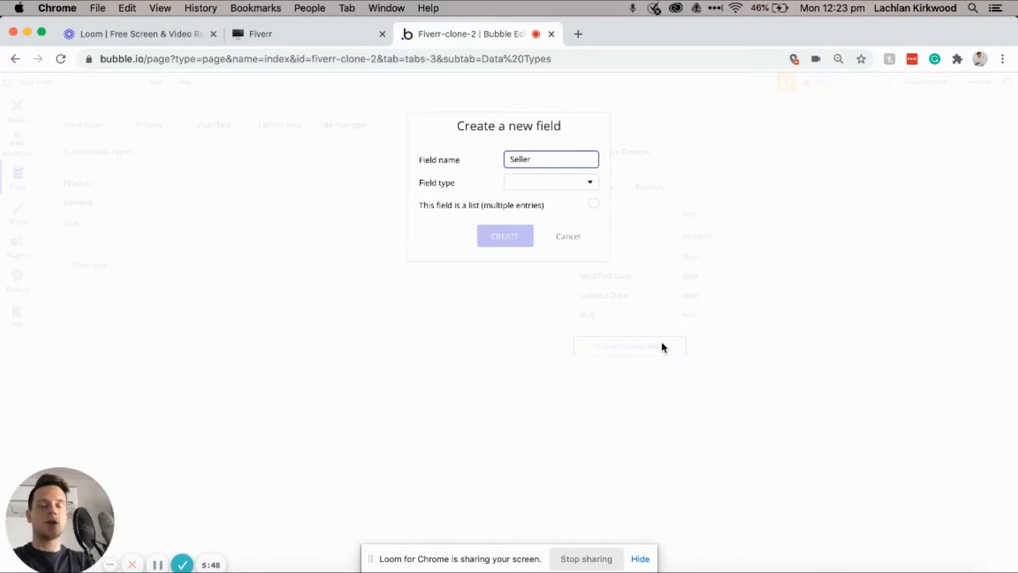
{"action": "left_click", "coordinate": [566, 187]}
{"action": "scroll", "coordinate": [554, 265], "scroll_direction": "down", "scroll_amount": 2}
{"action": "left_click", "coordinate": [532, 335]}
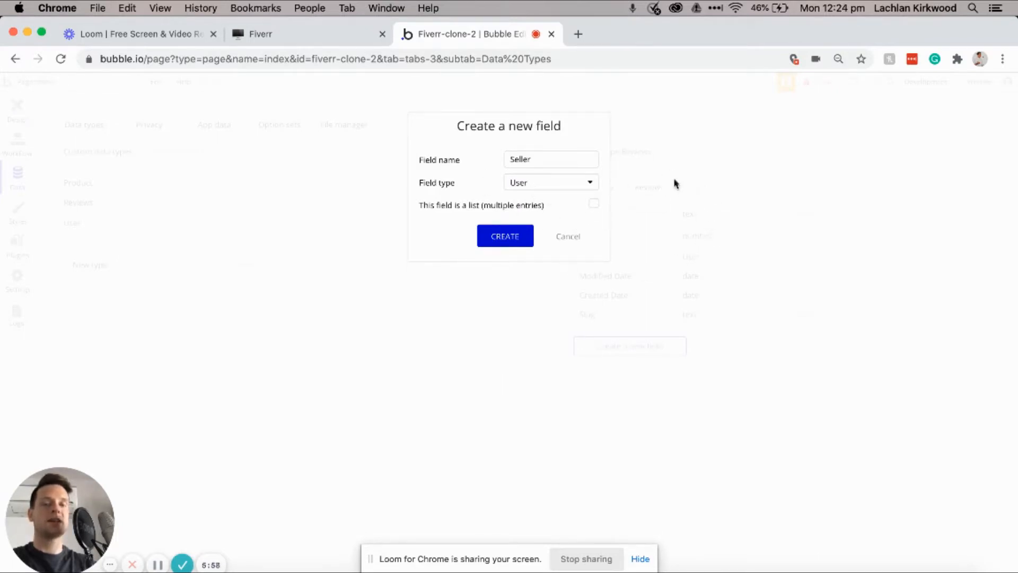
{"action": "left_click", "coordinate": [521, 240]}
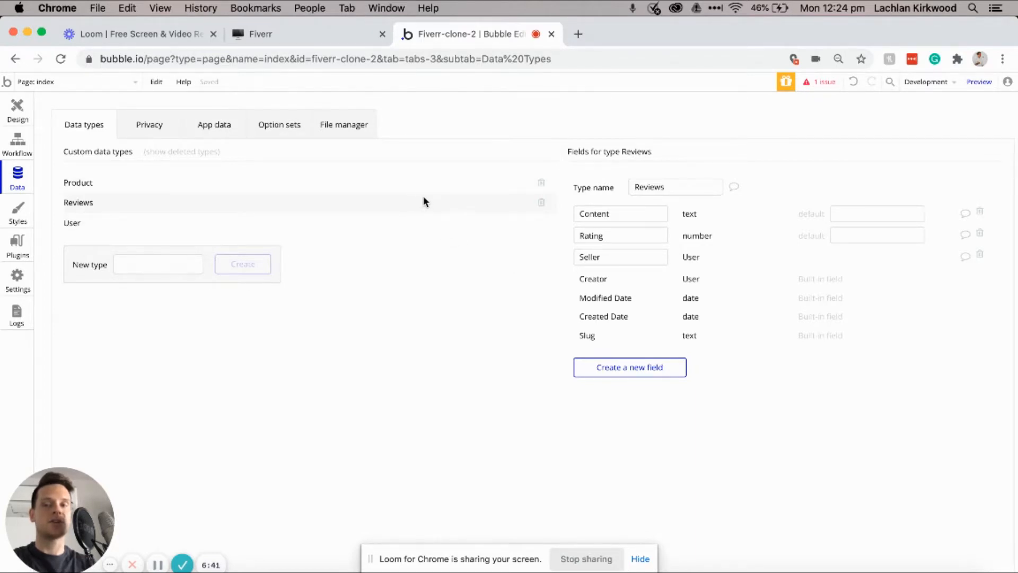
Step: Inspect User's fields including Products-purchased, check the Registering user accounts task in Notion, and return
{"action": "left_click", "coordinate": [420, 227]}
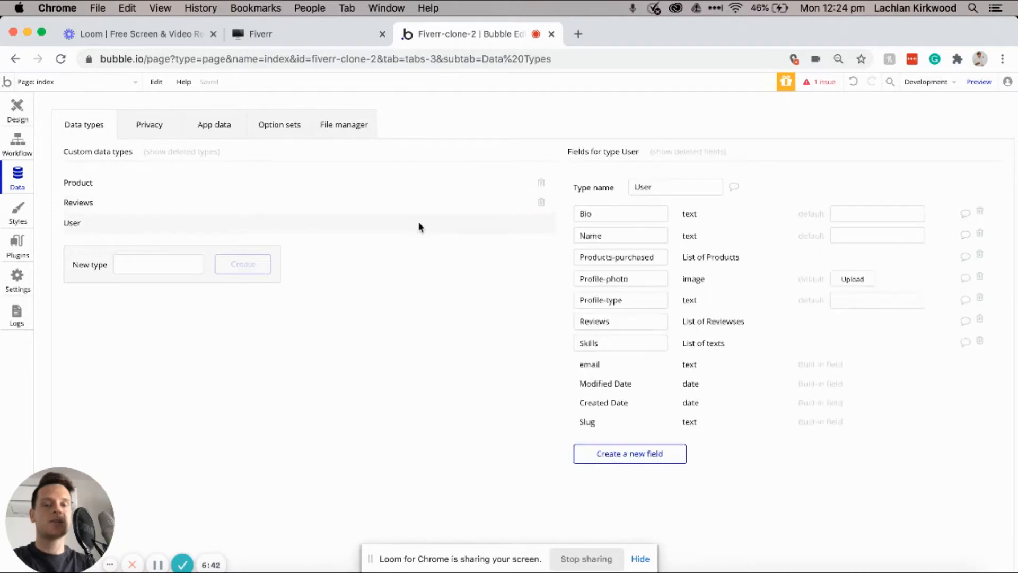
{"action": "left_click", "coordinate": [657, 258]}
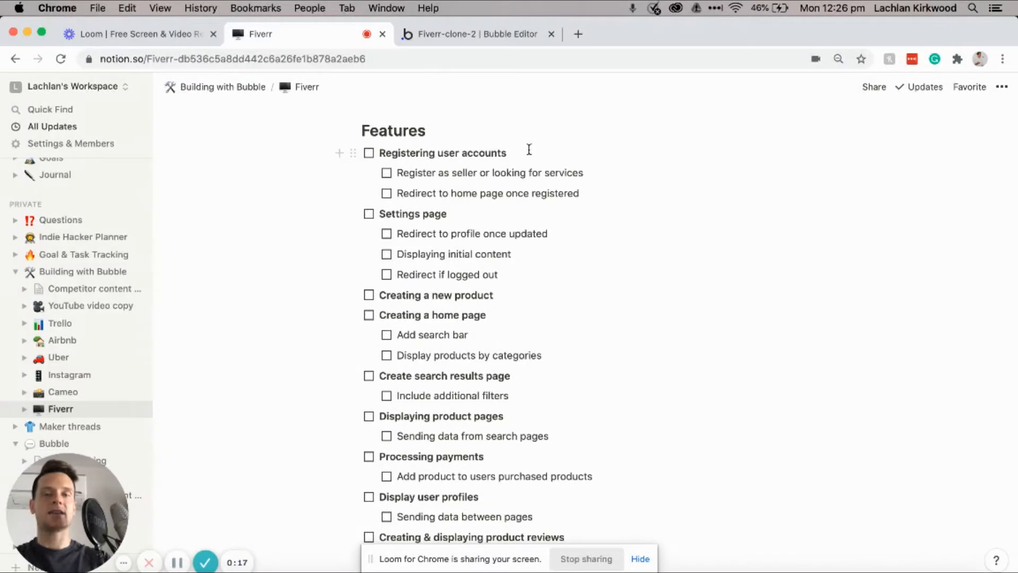
{"action": "left_click", "coordinate": [527, 150]}
{"action": "triple_click", "coordinate": [527, 149]}
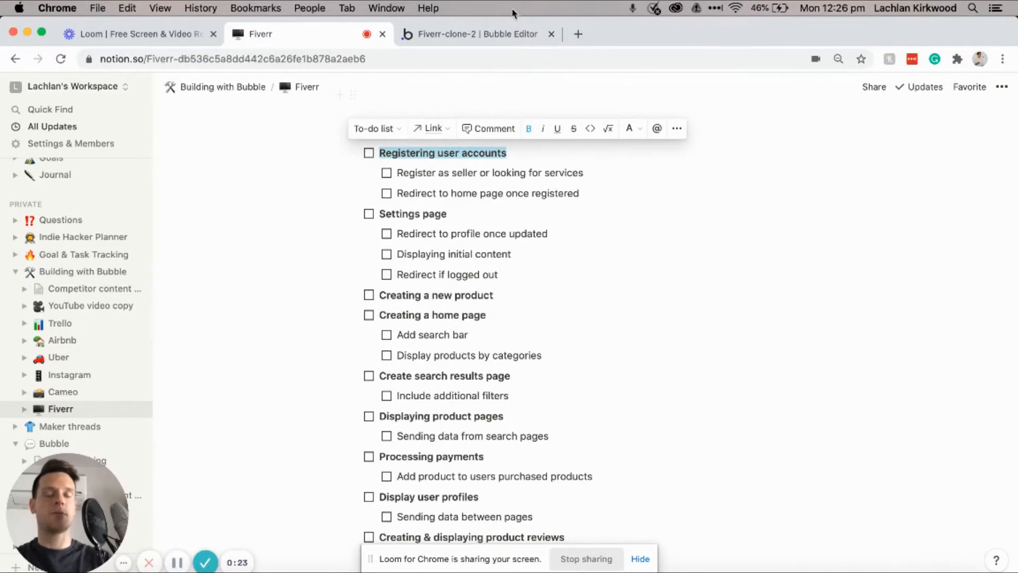
{"action": "left_click", "coordinate": [507, 33]}
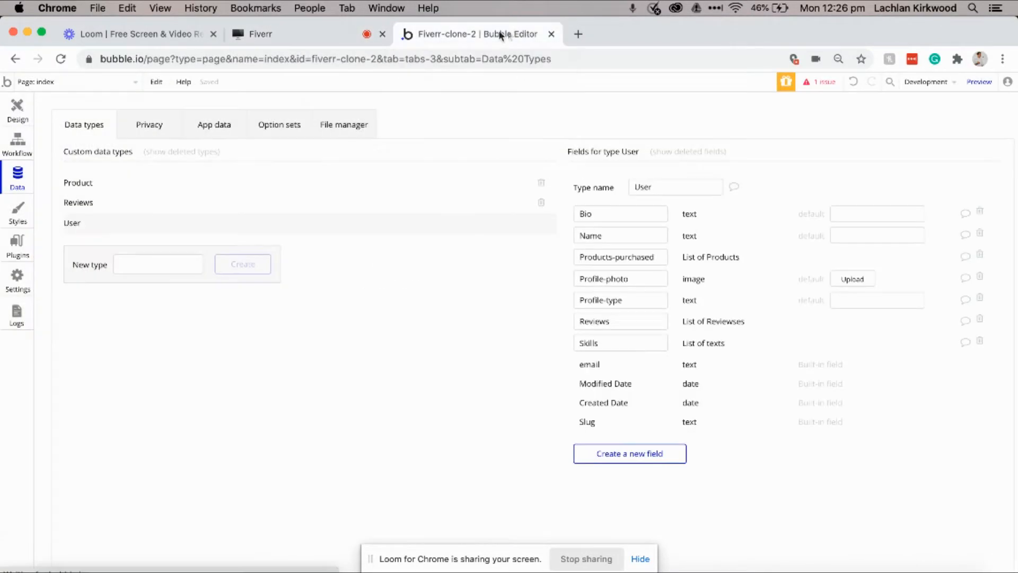
Step: Add a new page named register
{"action": "left_click", "coordinate": [21, 110]}
{"action": "left_click", "coordinate": [99, 82]}
{"action": "left_click", "coordinate": [81, 152]}
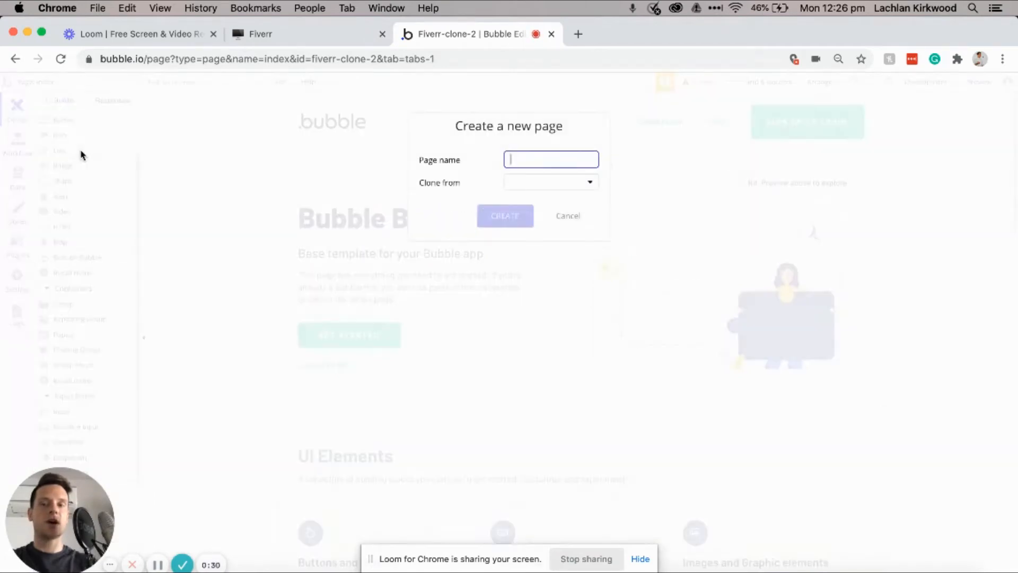
{"action": "type", "text": "register"}
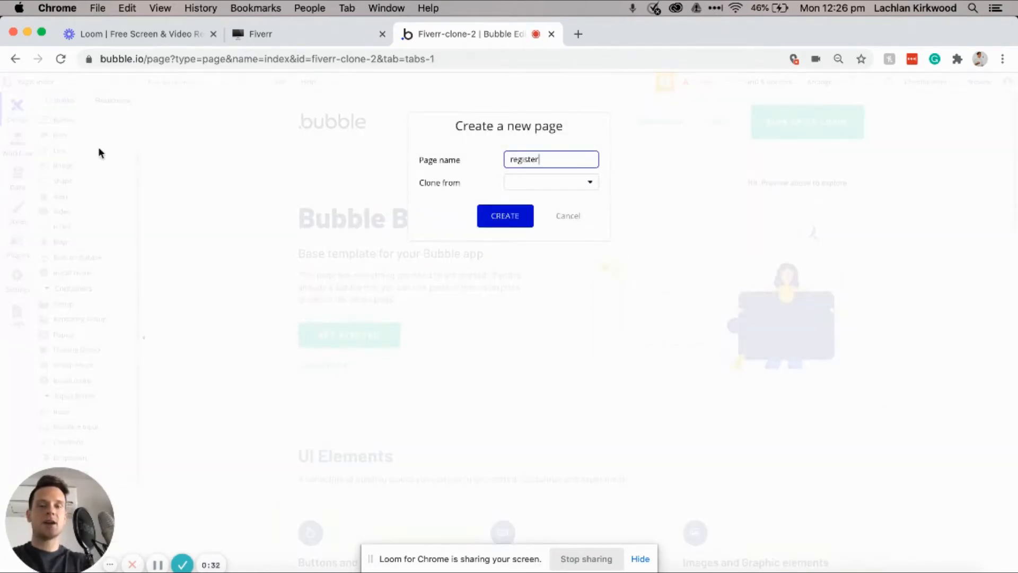
{"action": "key", "text": "Return"}
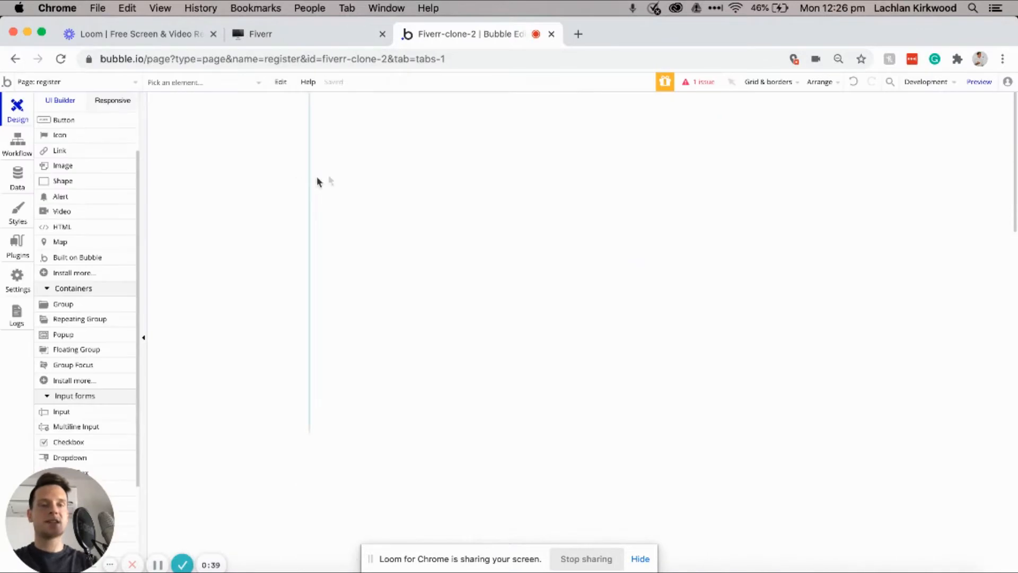
Step: Set the register page's background colour to light grey #F0F0F0
{"action": "double_click", "coordinate": [400, 182]}
{"action": "left_click", "coordinate": [791, 336]}
{"action": "left_click_drag", "start_coordinate": [790, 341], "coordinate": [778, 350]}
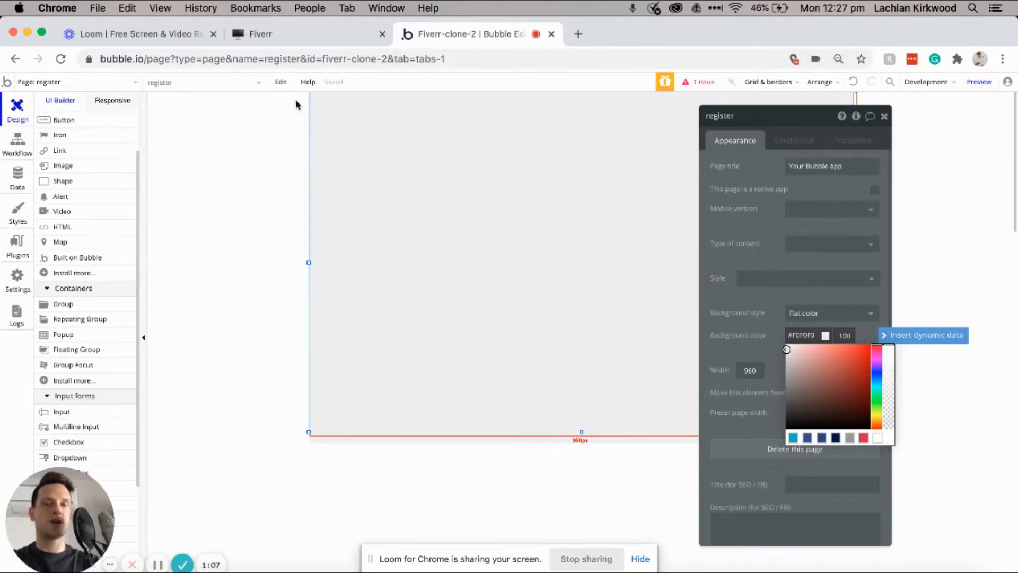
Step: Open the Signup / Login Popup reusable element, inspect its SIGN UP workflow, then return to Design
{"action": "left_click", "coordinate": [131, 85]}
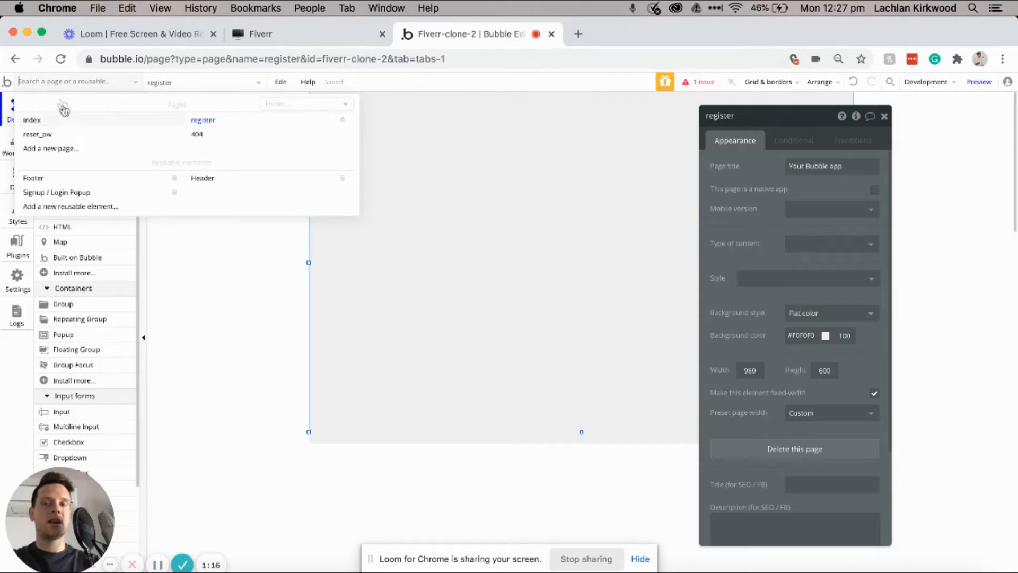
{"action": "mouse_move", "coordinate": [57, 192]}
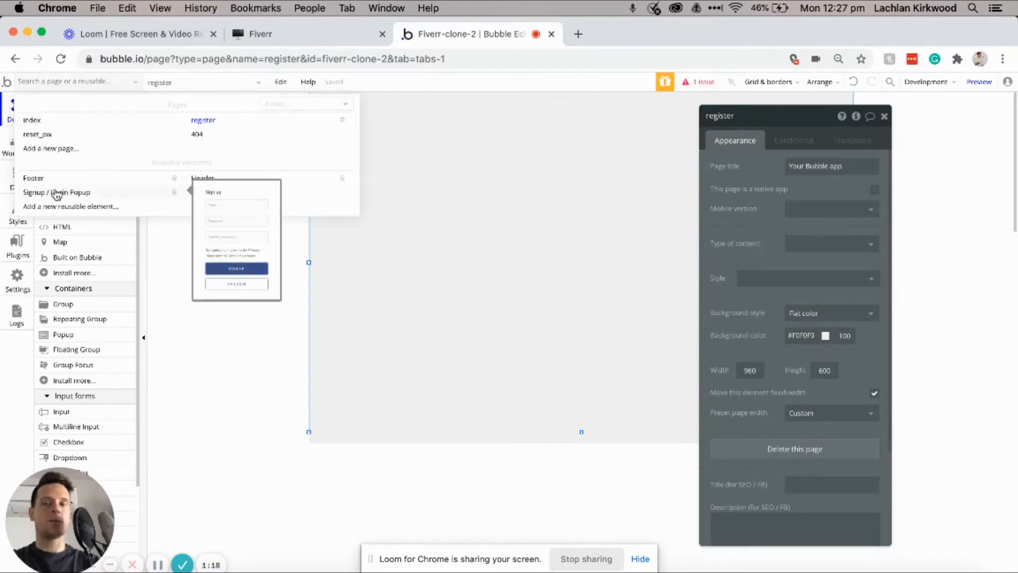
{"action": "left_click", "coordinate": [39, 194]}
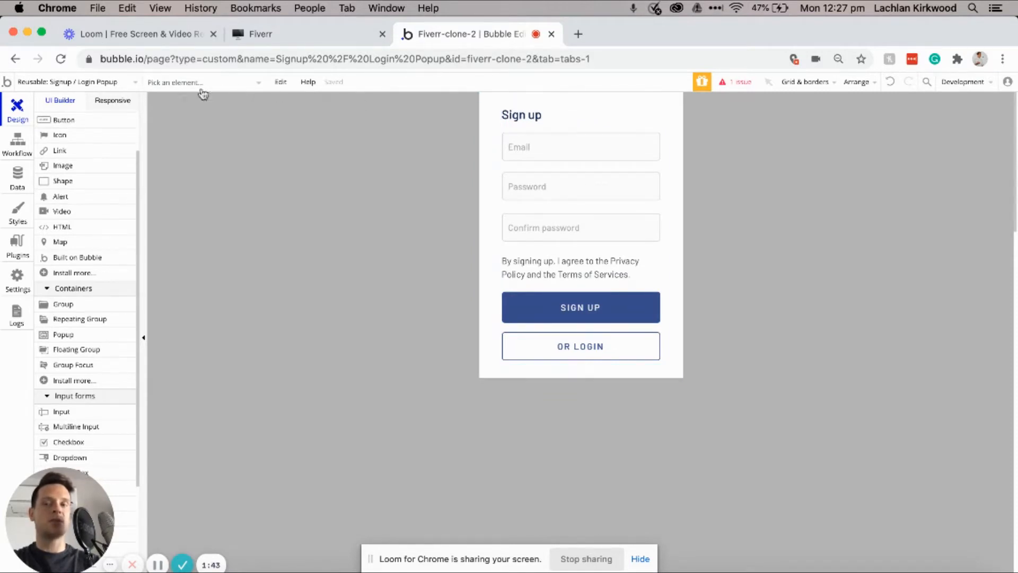
{"action": "left_click", "coordinate": [17, 148]}
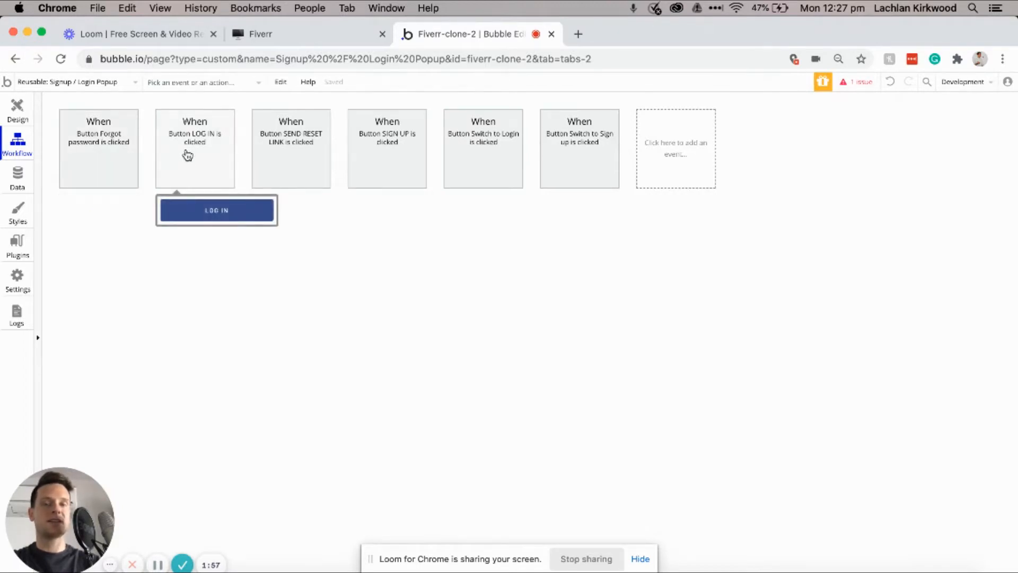
{"action": "left_click", "coordinate": [395, 152]}
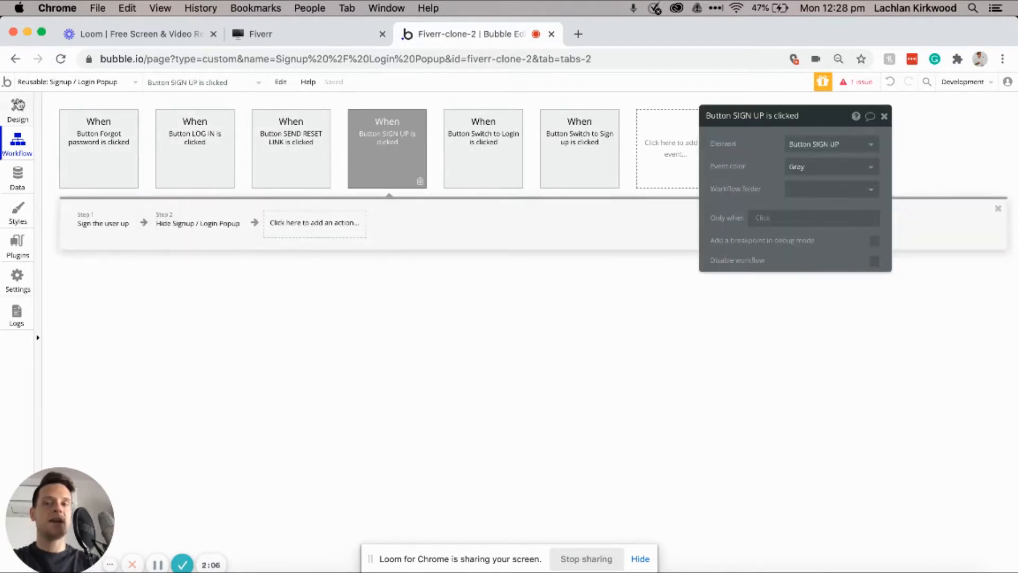
{"action": "left_click", "coordinate": [18, 106]}
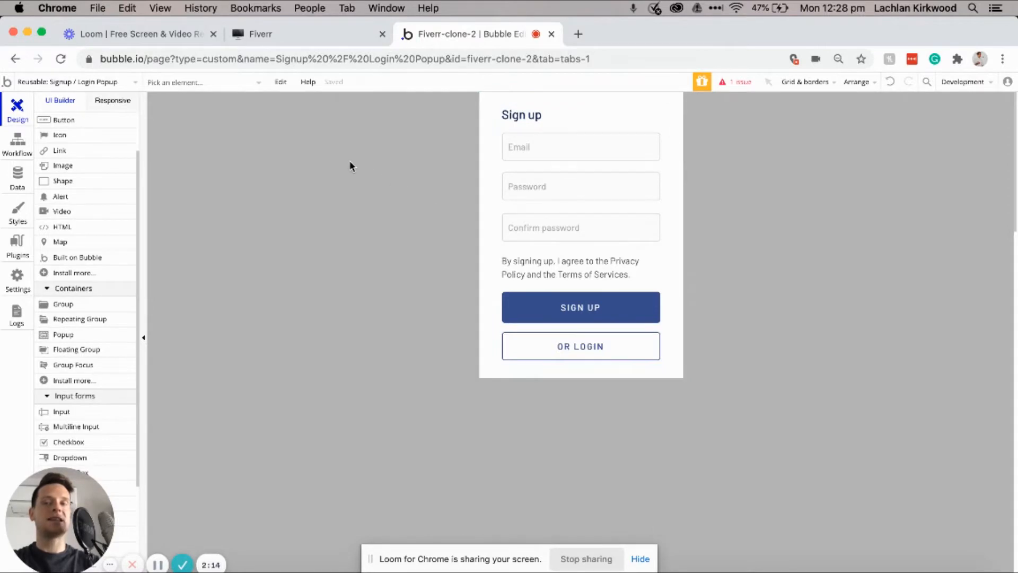
Step: Switch to the register page and add a 'Register account' text box near the top
{"action": "left_click", "coordinate": [91, 81]}
{"action": "left_click", "coordinate": [201, 121]}
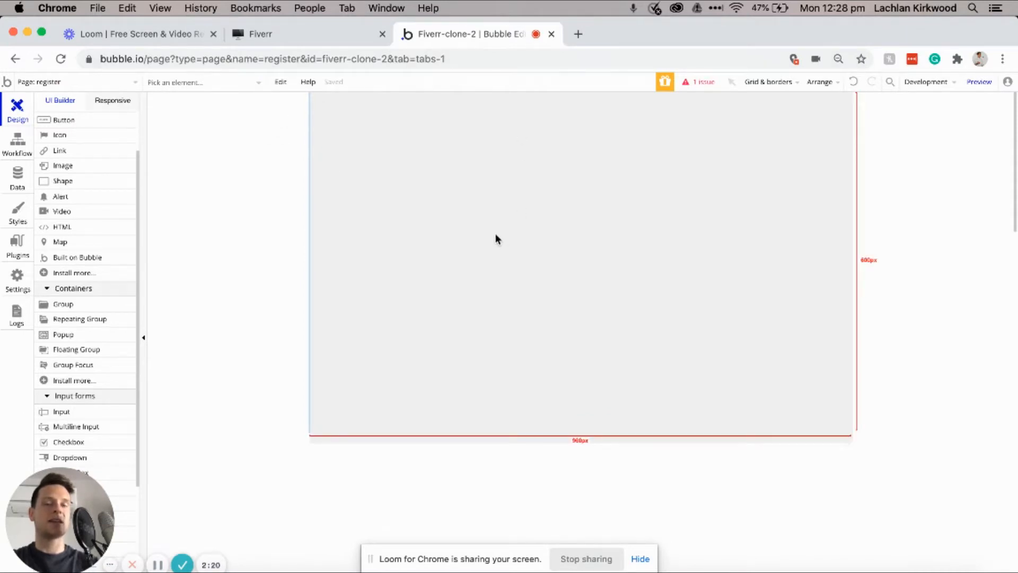
{"action": "scroll", "coordinate": [79, 200], "scroll_direction": "up", "scroll_amount": 3}
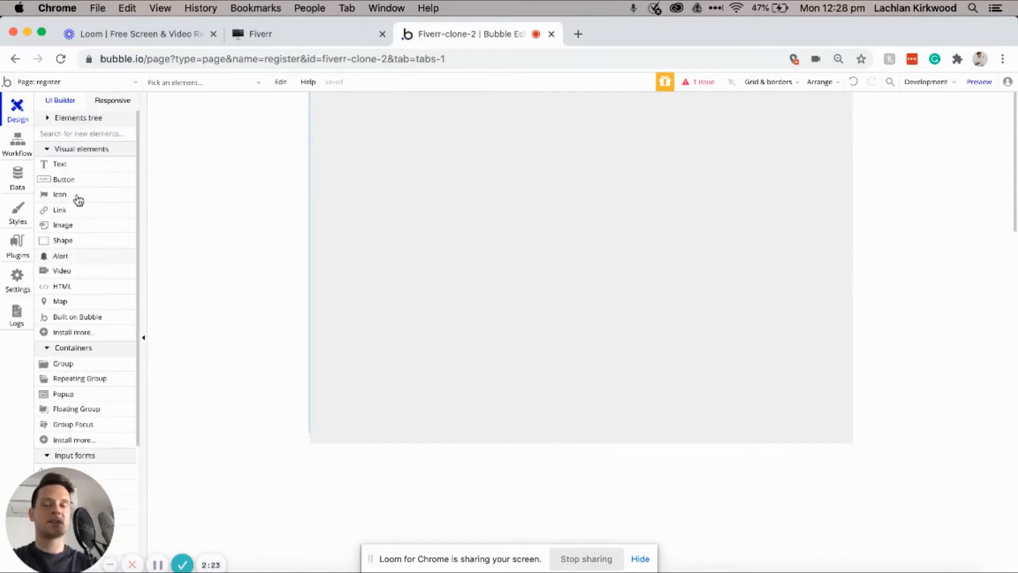
{"action": "left_click", "coordinate": [71, 165]}
{"action": "mouse_move", "coordinate": [512, 105]}
{"action": "left_mouse_down"}
{"action": "mouse_move", "coordinate": [674, 132]}
{"action": "mouse_move", "coordinate": [660, 138]}
{"action": "left_mouse_up"}
{"action": "type", "text": "Register account"}
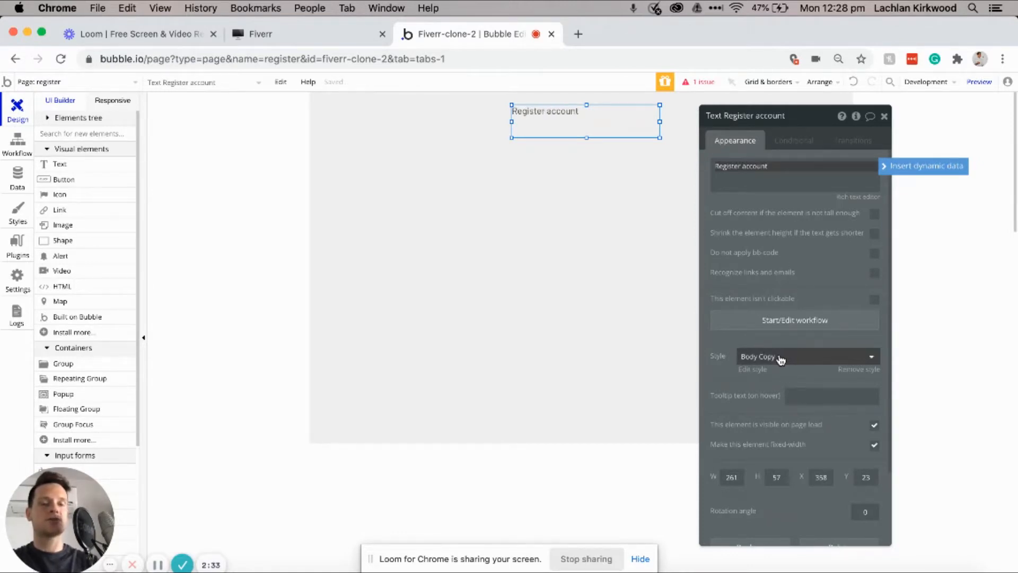
Step: Style the heading H2 Heading - Dark, shrink it to fit, and centre it horizontally
{"action": "left_click", "coordinate": [779, 359]}
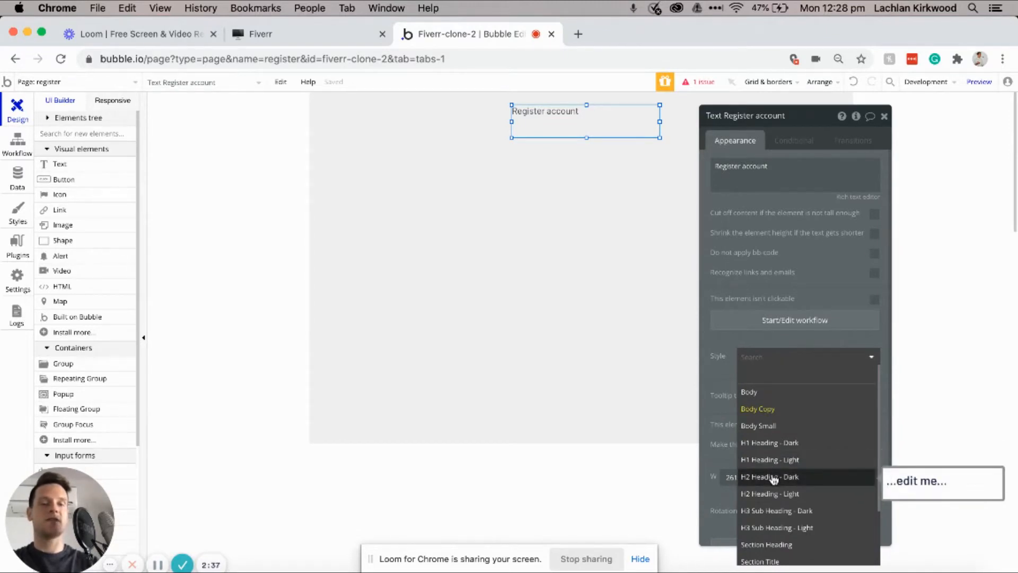
{"action": "scroll", "coordinate": [775, 479], "scroll_direction": "down", "scroll_amount": 3}
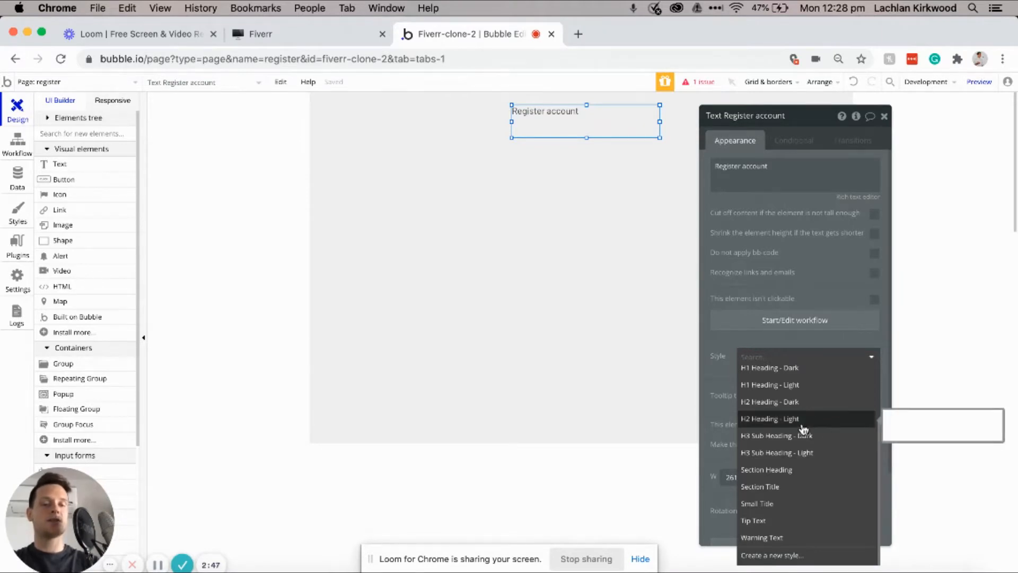
{"action": "left_click", "coordinate": [774, 401]}
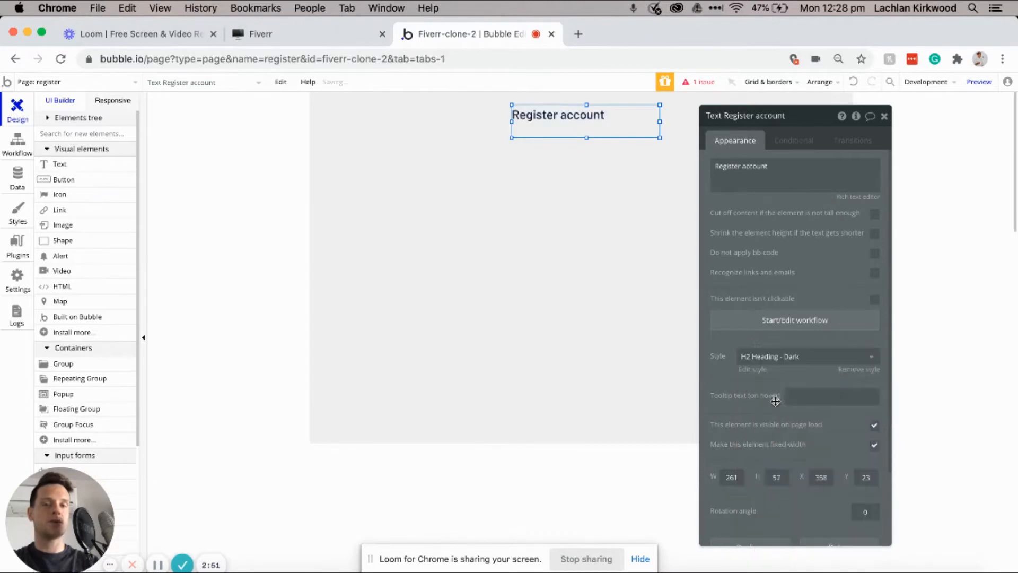
{"action": "left_click_drag", "start_coordinate": [661, 138], "coordinate": [613, 128]}
{"action": "right_click", "coordinate": [582, 116]}
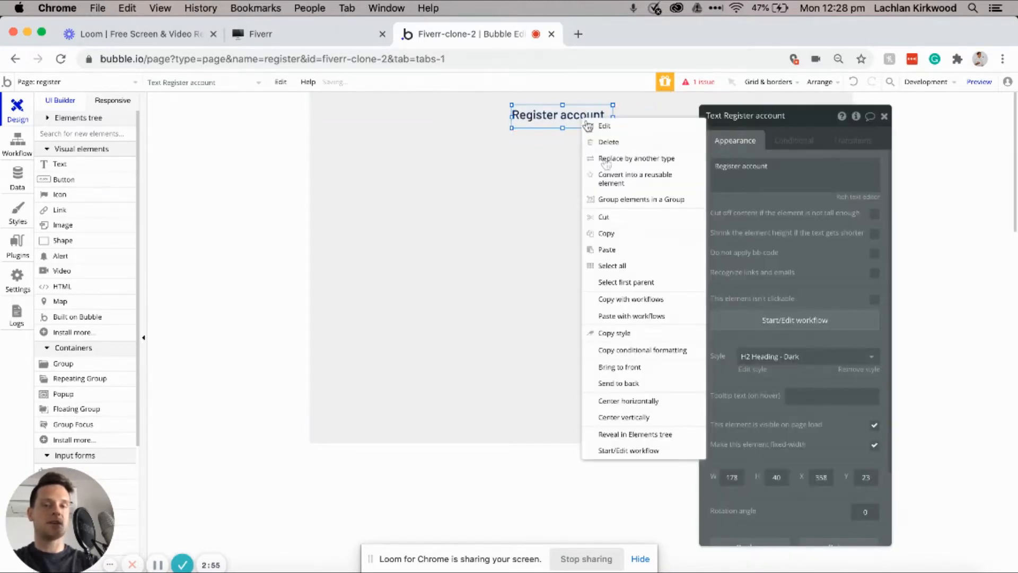
{"action": "left_click", "coordinate": [630, 399]}
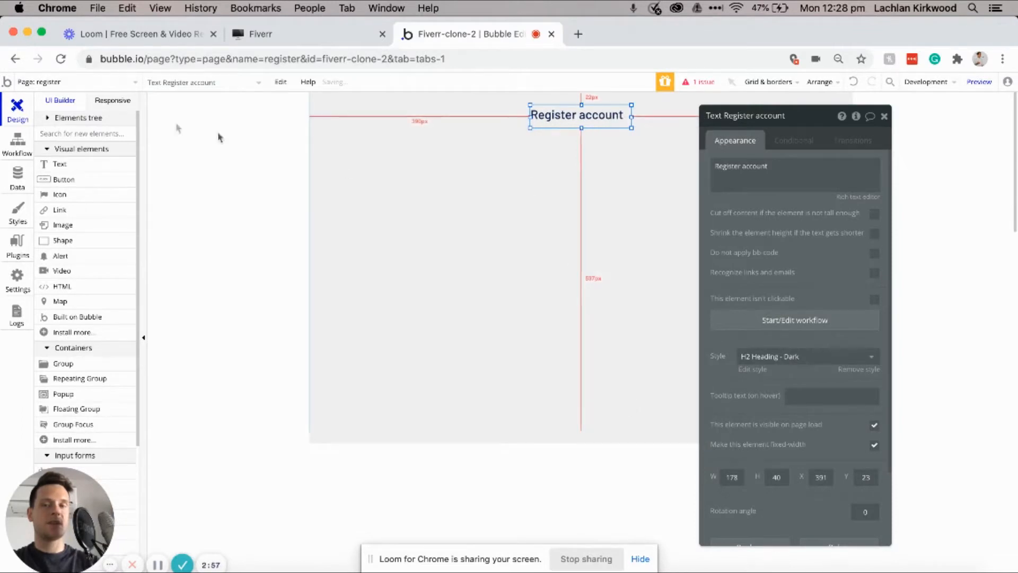
Step: Add a second text element reading 'Name' below and left of the heading
{"action": "left_click", "coordinate": [79, 165]}
{"action": "left_click_drag", "start_coordinate": [360, 139], "coordinate": [451, 162]}
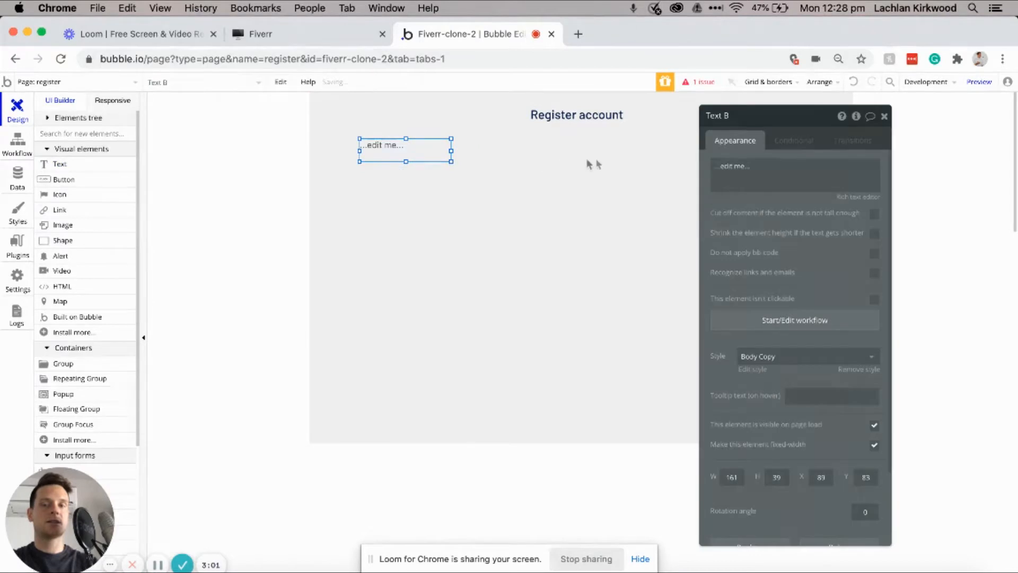
{"action": "type", "text": "Name"}
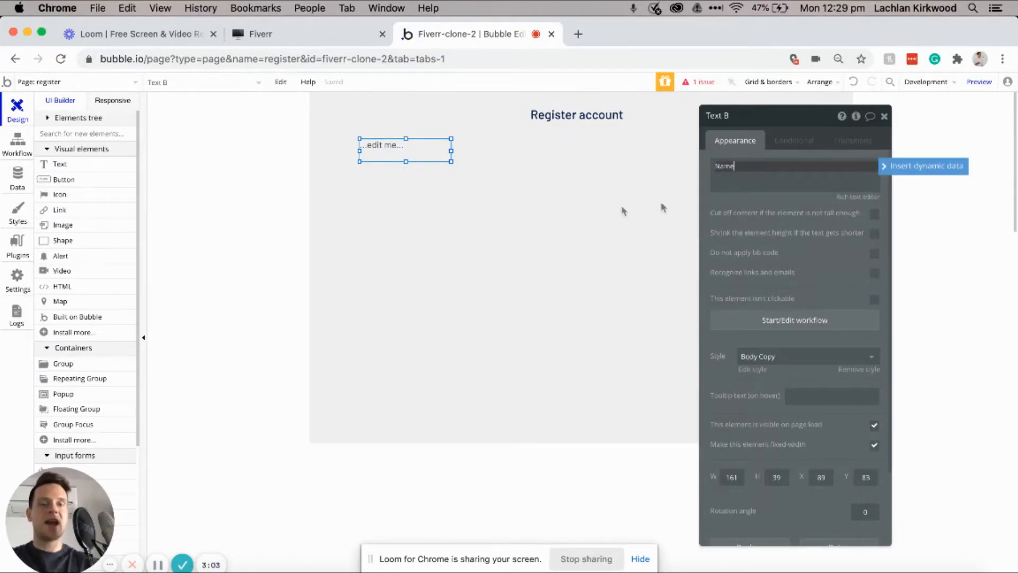
Step: Style the Name label H2 Heading - Dark and draw an input box beneath it
{"action": "left_click", "coordinate": [827, 356]}
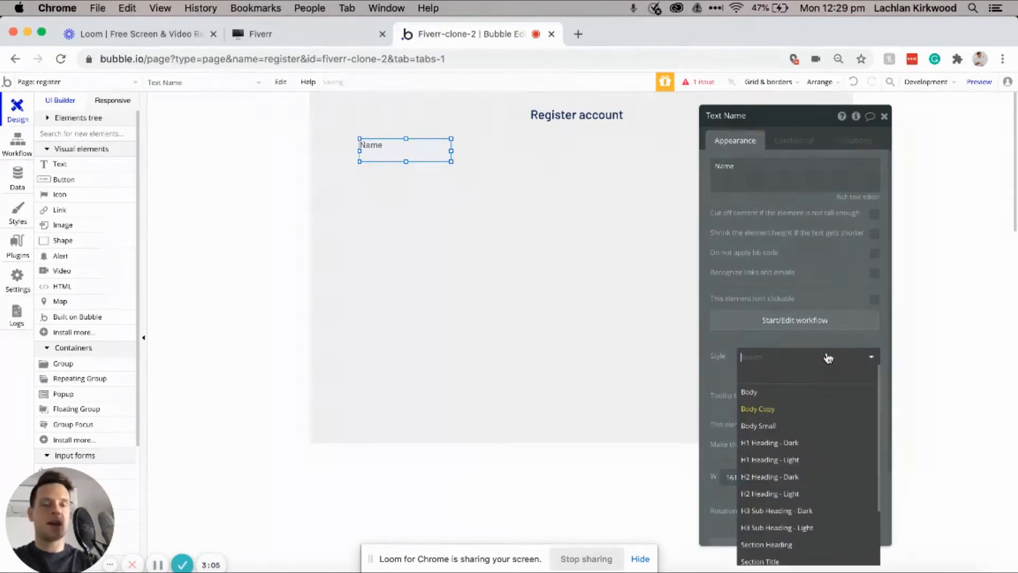
{"action": "left_click", "coordinate": [778, 476]}
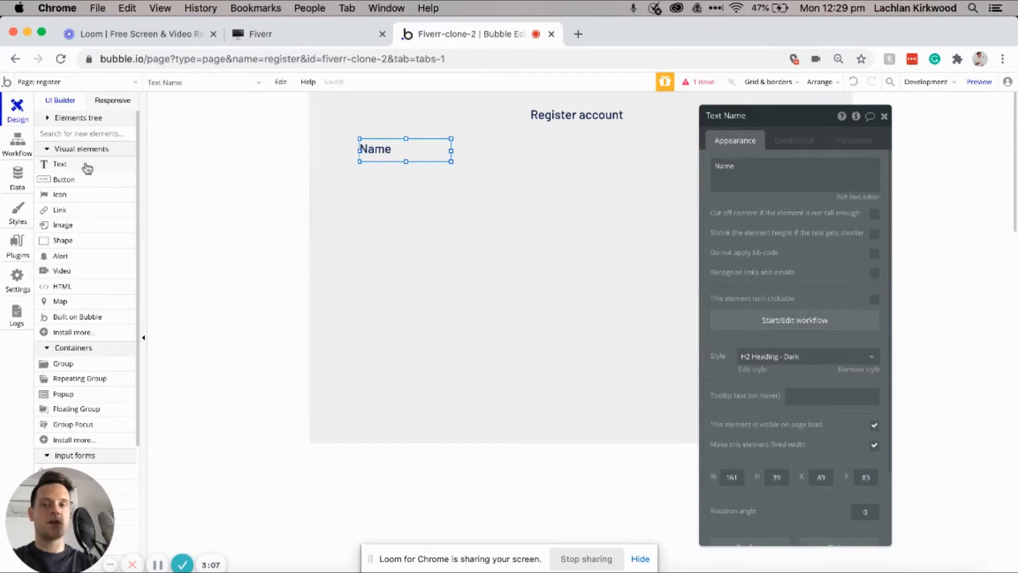
{"action": "scroll", "coordinate": [78, 252], "scroll_direction": "down", "scroll_amount": 3}
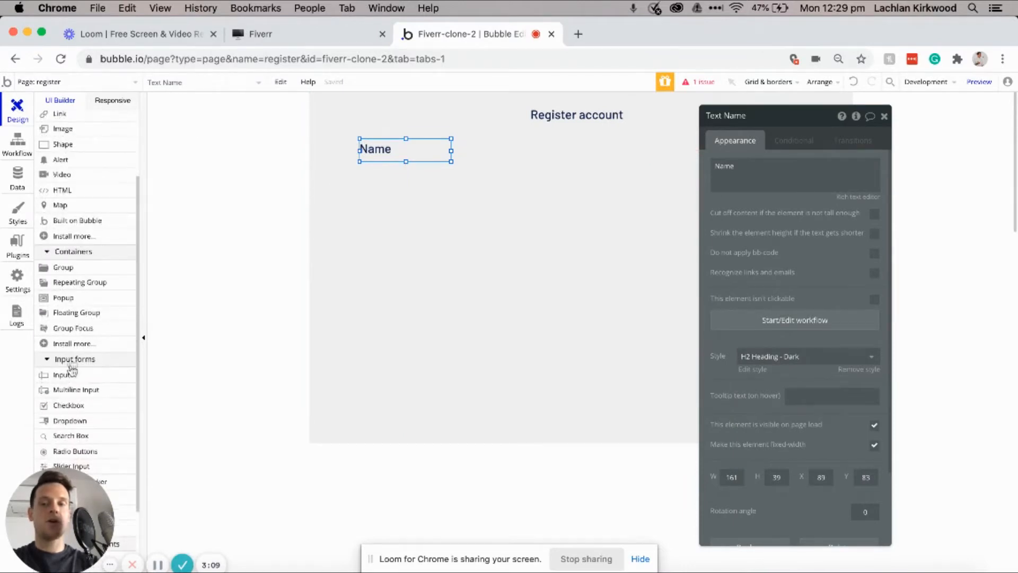
{"action": "left_click", "coordinate": [69, 375]}
{"action": "mouse_move", "coordinate": [358, 159]}
{"action": "left_mouse_down"}
{"action": "mouse_move", "coordinate": [523, 177]}
{"action": "mouse_move", "coordinate": [513, 189]}
{"action": "left_mouse_up"}
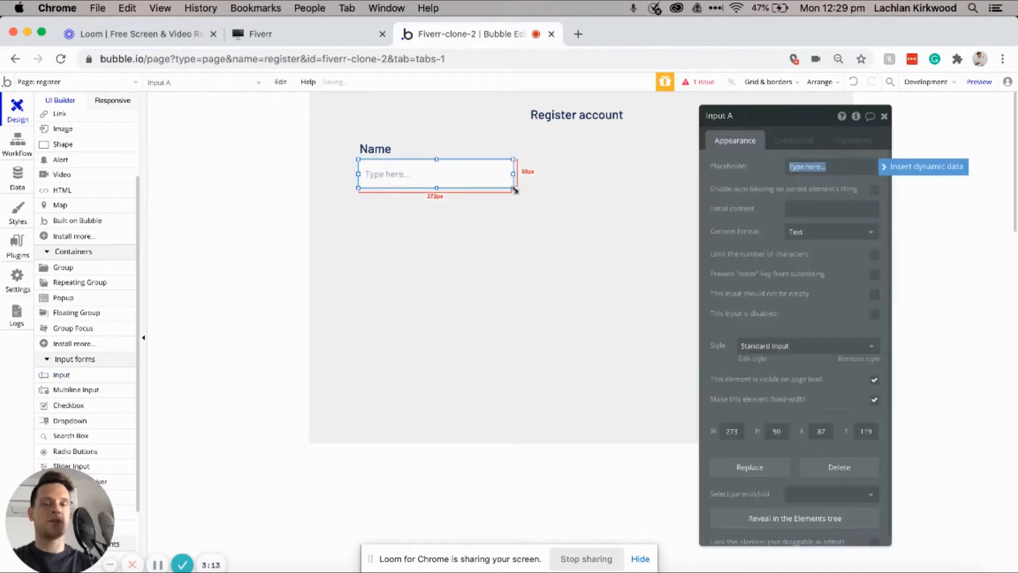
{"action": "left_click", "coordinate": [753, 119]}
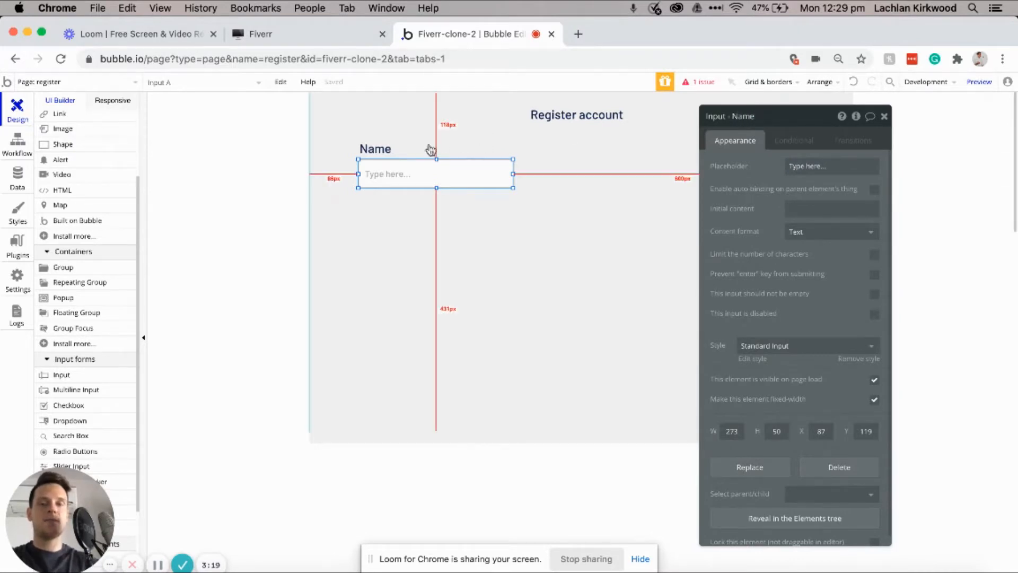
Step: Widen the Name input to about 315 px and select it together with the Name label
{"action": "left_click", "coordinate": [406, 144]}
{"action": "left_click", "coordinate": [418, 174], "text": "shift"}
{"action": "left_click", "coordinate": [532, 182]}
{"action": "left_click", "coordinate": [509, 175]}
{"action": "left_click_drag", "start_coordinate": [514, 174], "coordinate": [537, 174]}
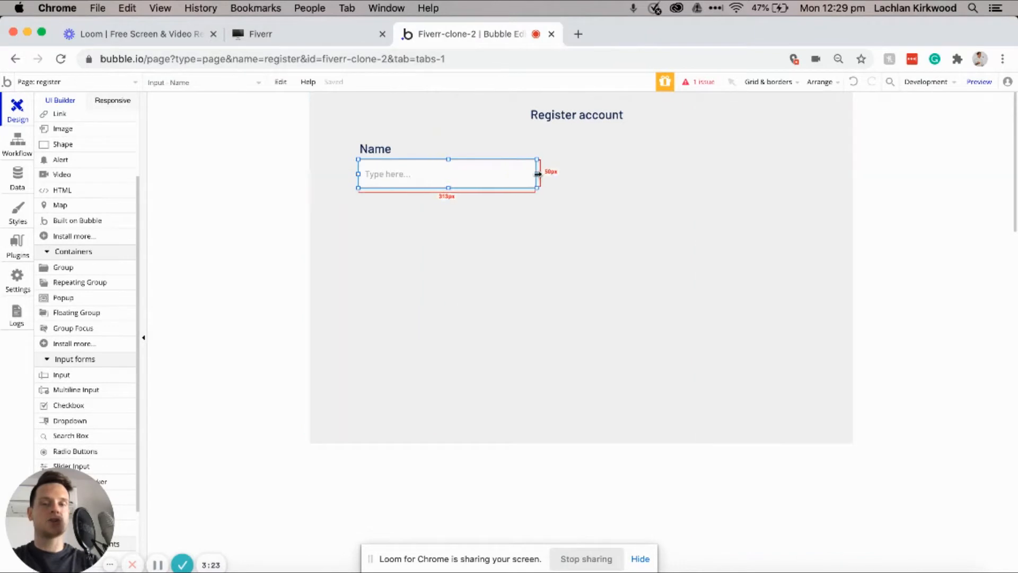
{"action": "left_click", "coordinate": [383, 147], "text": "shift"}
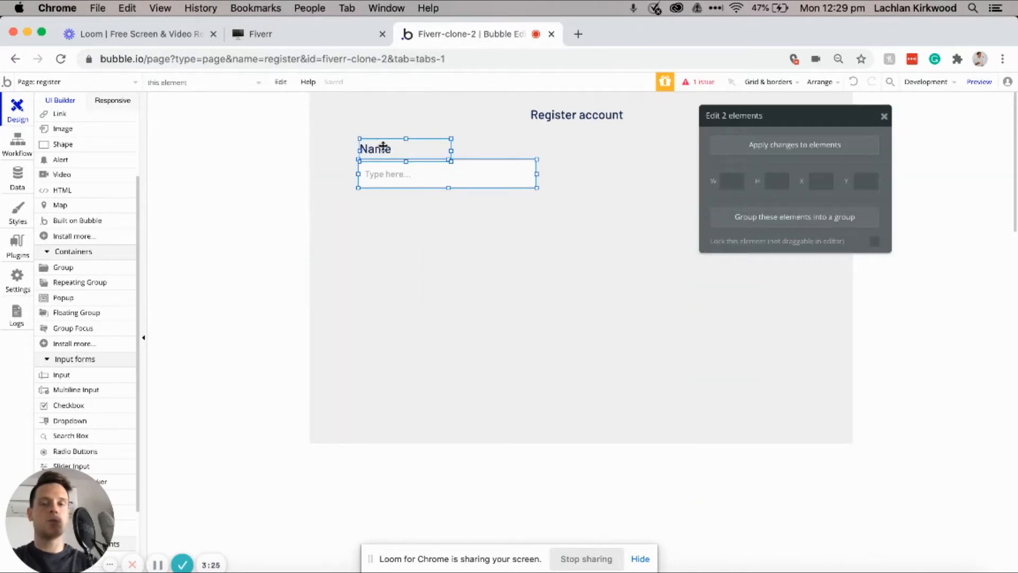
Step: Paste a copy of the Name pair below it, relabel it 'Email' and name its input Email
{"action": "key", "text": "super+v"}
{"action": "key", "text": "Down"}
{"action": "key", "text": "Down"}
{"action": "key", "text": "Down"}
{"action": "key", "text": "Down"}
{"action": "key", "text": "Down"}
{"action": "key", "text": "Down"}
{"action": "key", "text": "Down"}
{"action": "key", "text": "Down"}
{"action": "key", "text": "Down"}
{"action": "key", "text": "Down"}
{"action": "key", "text": "Down"}
{"action": "key", "text": "Down"}
{"action": "key", "text": "Down"}
{"action": "key", "text": "Down"}
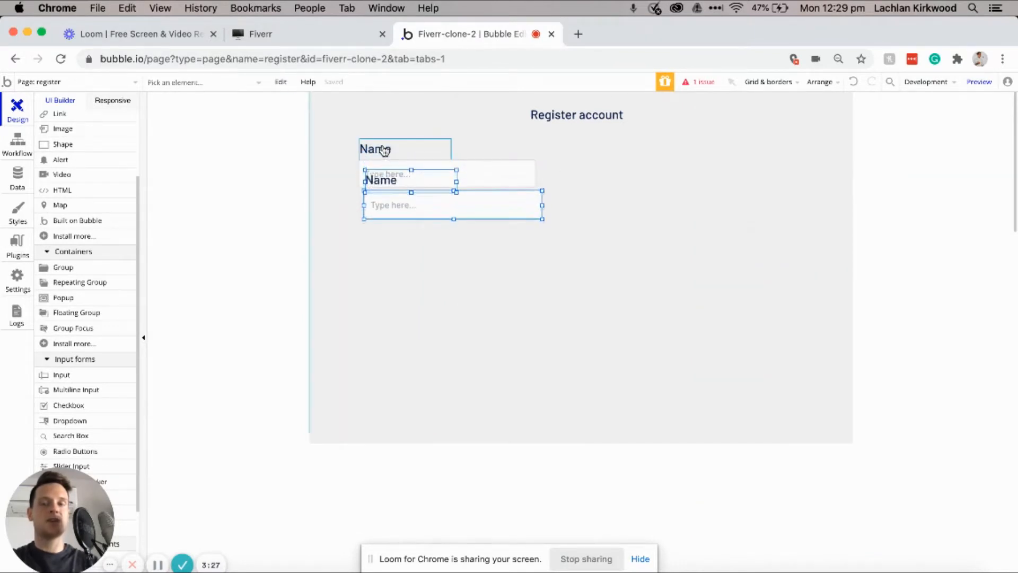
{"action": "key", "text": "Left"}
{"action": "key", "text": "Left"}
{"action": "key", "text": "Down"}
{"action": "left_click", "coordinate": [396, 275]}
{"action": "double_click", "coordinate": [396, 207]}
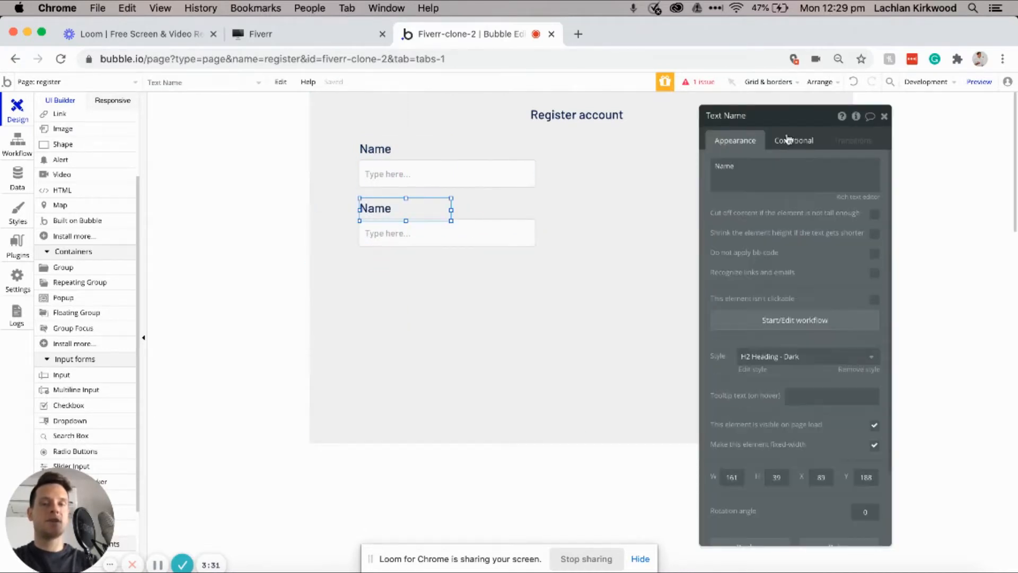
{"action": "double_click", "coordinate": [762, 171]}
{"action": "type", "text": "Email"}
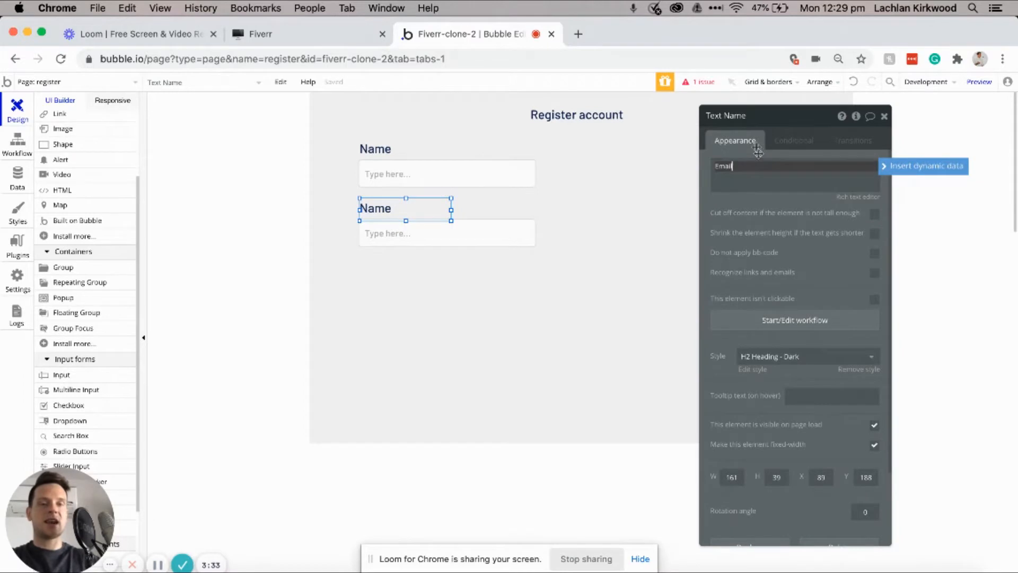
{"action": "left_click", "coordinate": [762, 118]}
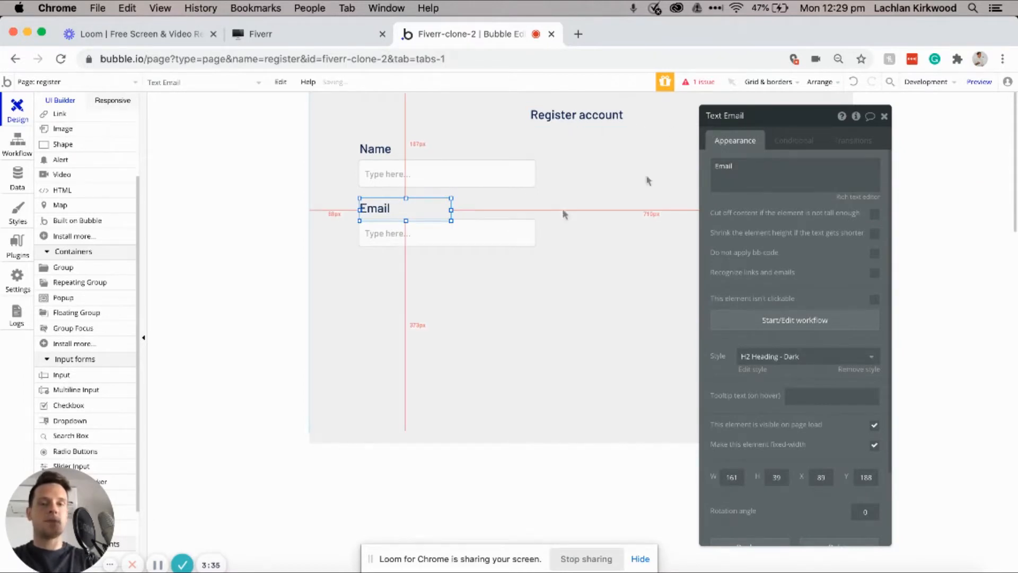
{"action": "left_click", "coordinate": [480, 229]}
{"action": "left_click_drag", "start_coordinate": [796, 116], "coordinate": [729, 114]}
{"action": "type", "text": "Email"}
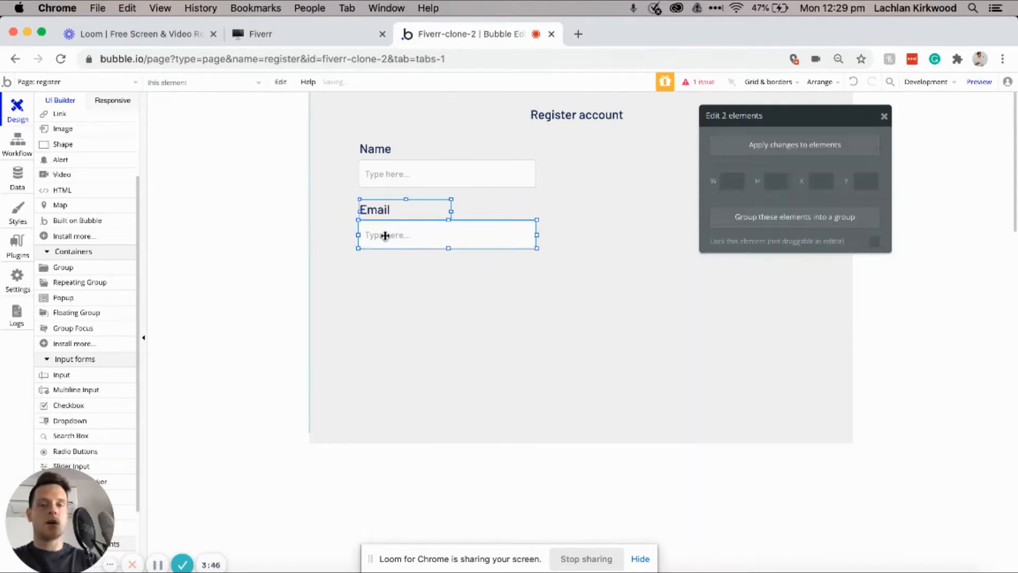
Step: Duplicate the Email pair below it, relabel it 'Password' and rename its input Password
{"action": "key", "text": "super+c"}
{"action": "key", "text": "super+v"}
{"action": "key", "text": "shift+Down"}
{"action": "key", "text": "shift+Down"}
{"action": "key", "text": "shift+Down"}
{"action": "key", "text": "shift+Down"}
{"action": "key", "text": "shift+Down"}
{"action": "key", "text": "shift+Down"}
{"action": "key", "text": "shift+Down"}
{"action": "key", "text": "shift+Down"}
{"action": "key", "text": "shift+Down"}
{"action": "key", "text": "shift+Left"}
{"action": "double_click", "coordinate": [339, 343]}
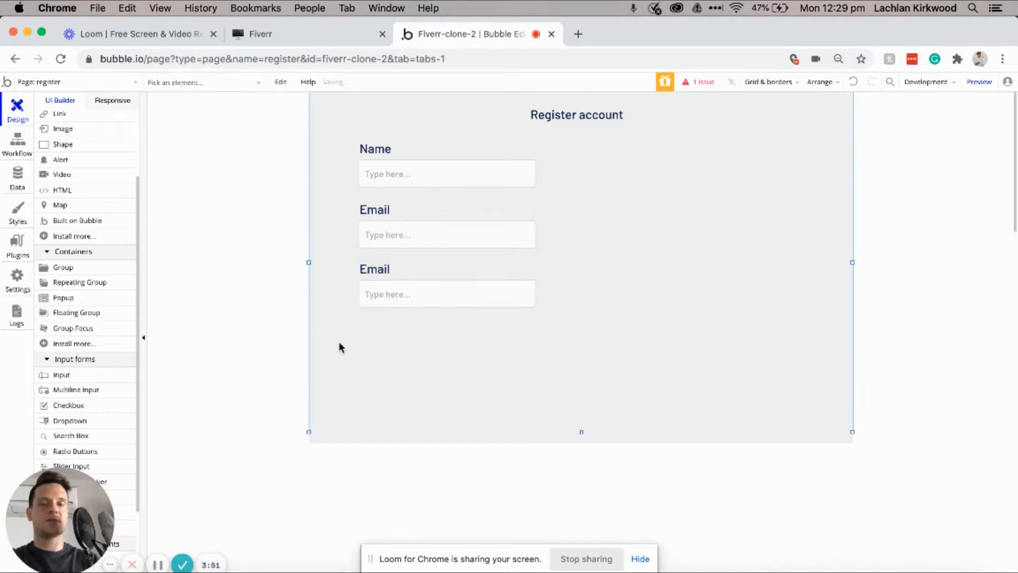
{"action": "left_click", "coordinate": [431, 263]}
{"action": "left_click_drag", "start_coordinate": [713, 181], "coordinate": [790, 161]}
{"action": "type", "text": "P"}
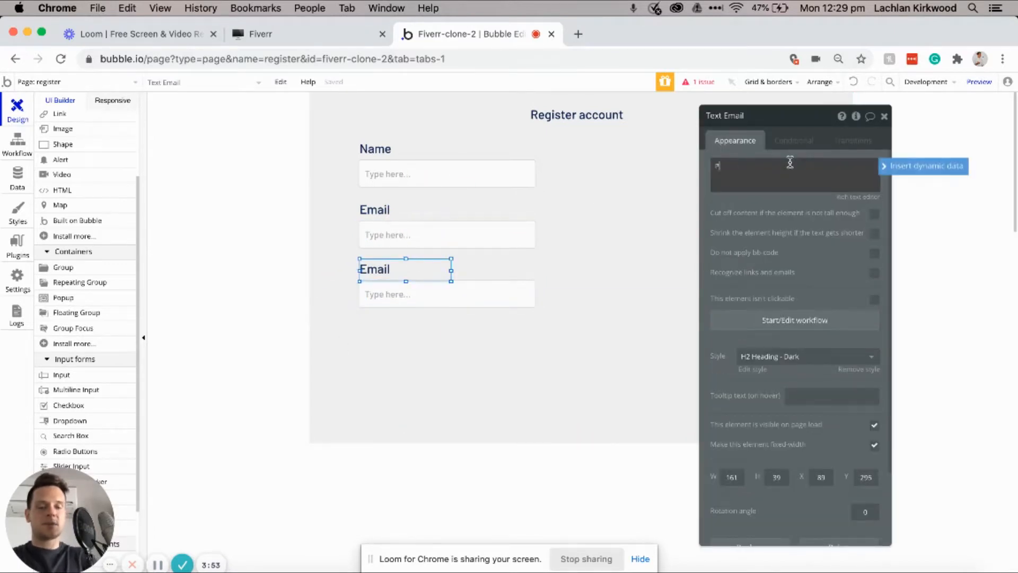
{"action": "type", "text": "assword"}
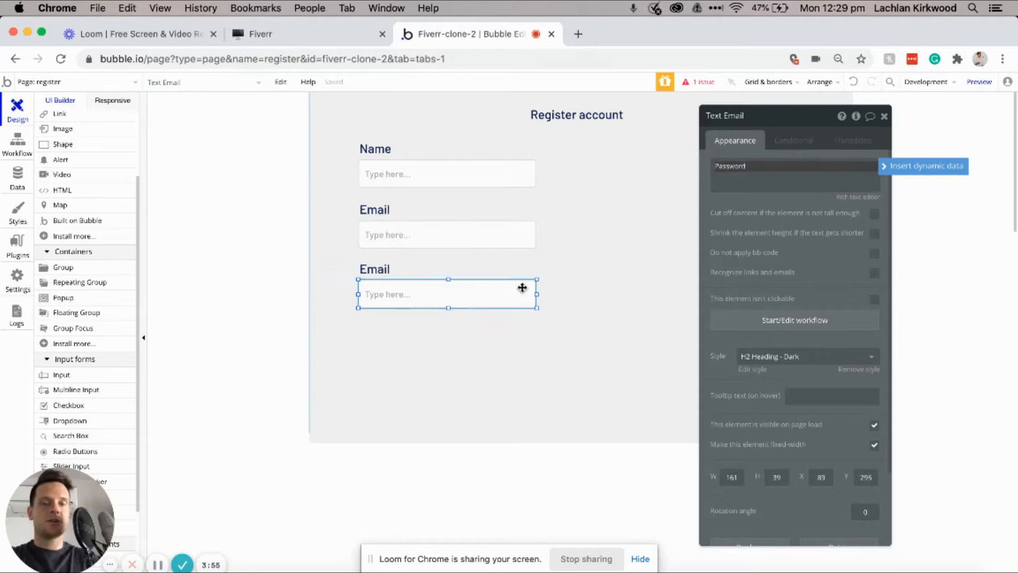
{"action": "left_click", "coordinate": [522, 289]}
{"action": "left_click", "coordinate": [796, 116]}
{"action": "left_click_drag", "start_coordinate": [790, 117], "coordinate": [735, 116]}
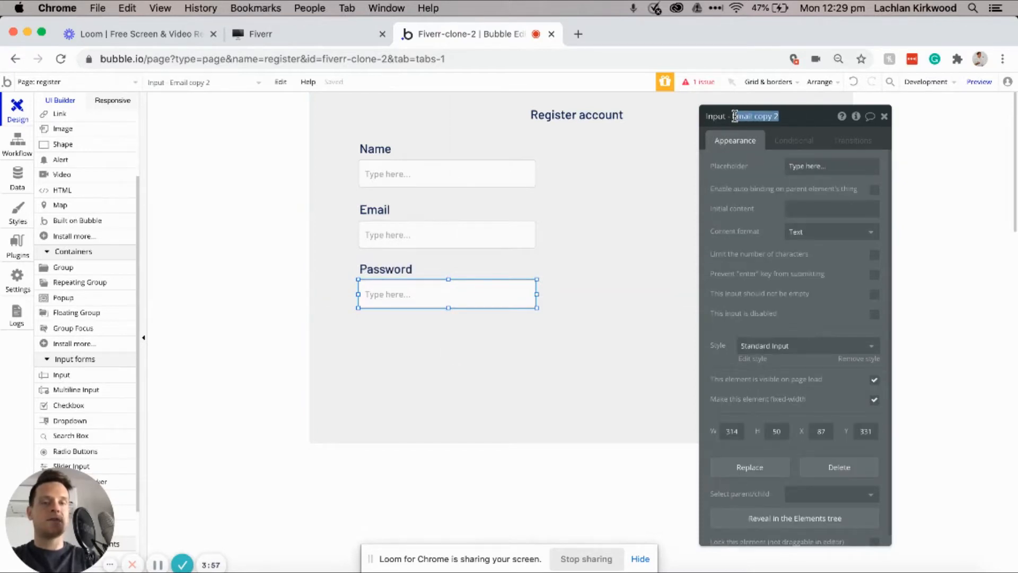
{"action": "key", "text": "BackSpace"}
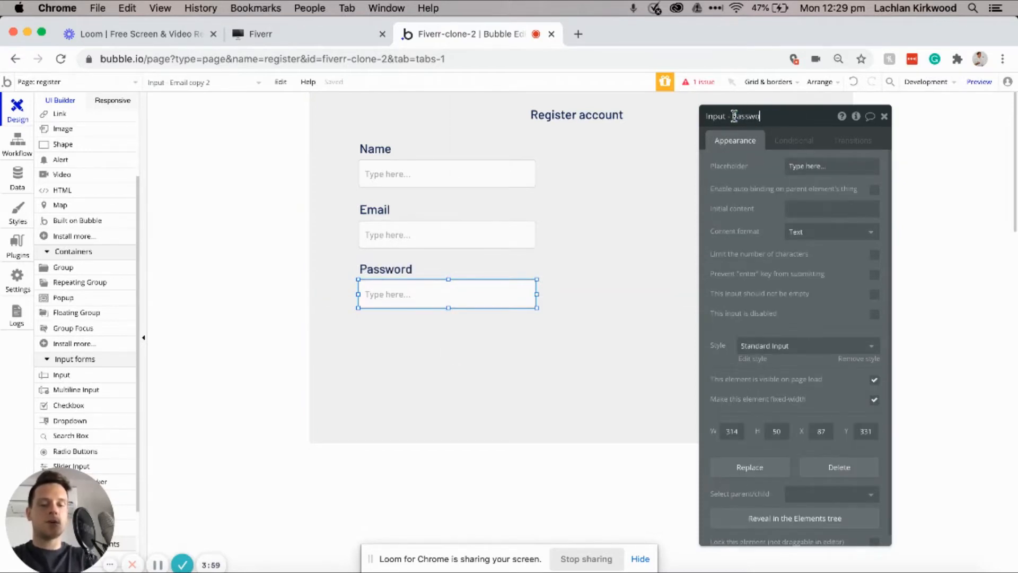
{"action": "type", "text": "Password"}
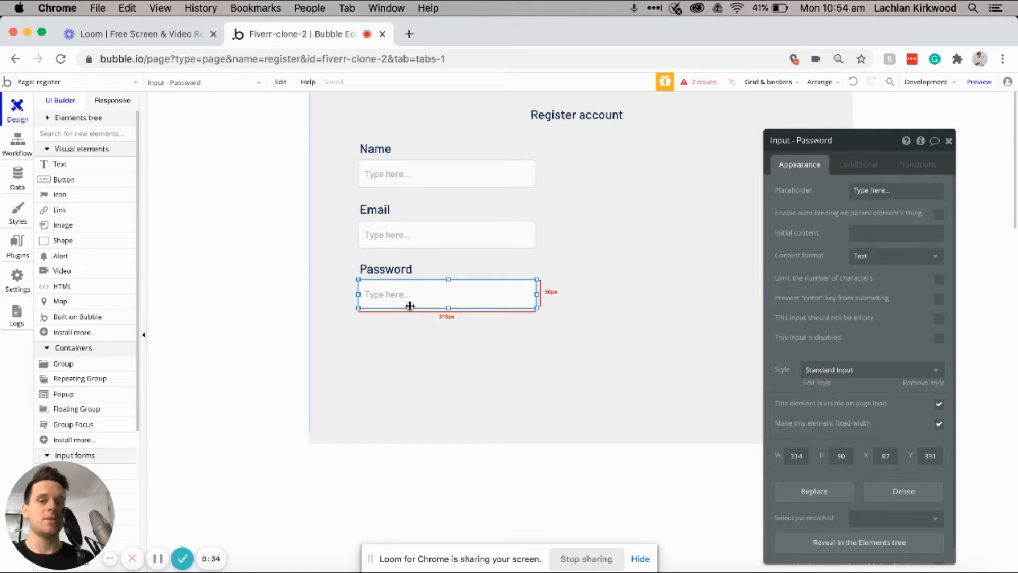
Step: Give the Password input Password content format and the Email input Email format, then check the Name input
{"action": "left_click", "coordinate": [871, 265]}
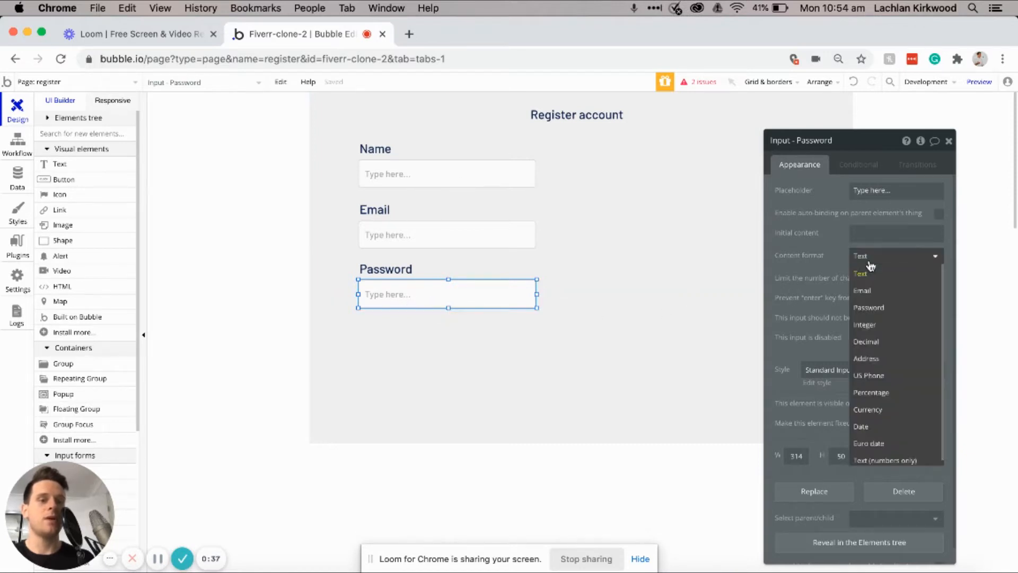
{"action": "left_click", "coordinate": [869, 307]}
{"action": "left_click", "coordinate": [488, 238]}
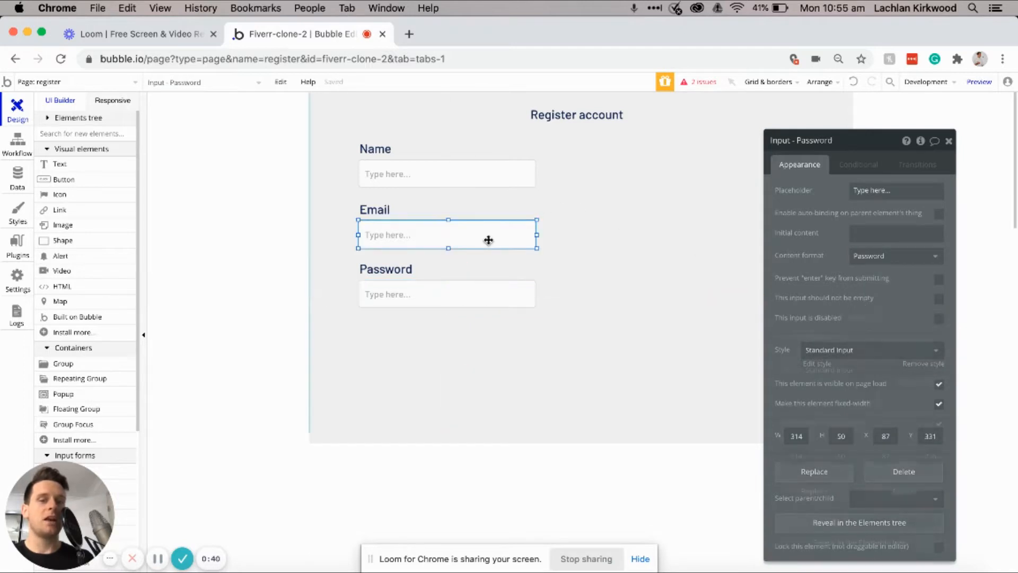
{"action": "left_click", "coordinate": [901, 262]}
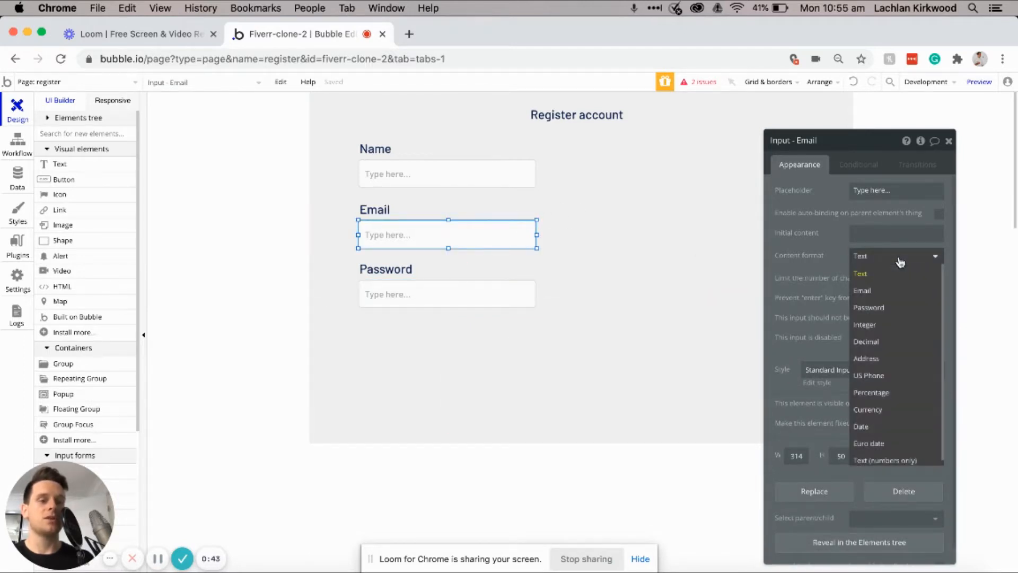
{"action": "left_click", "coordinate": [884, 295]}
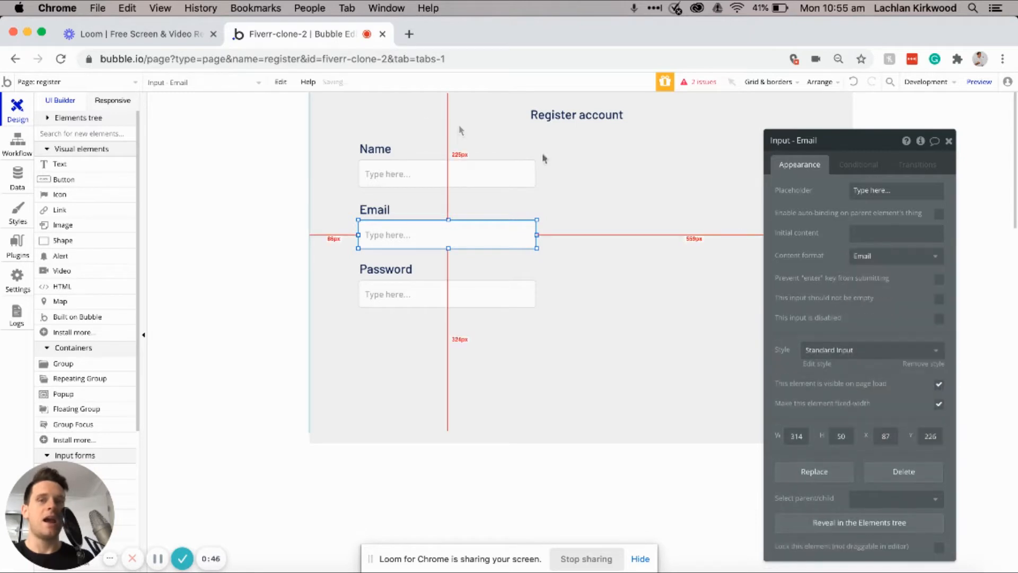
{"action": "left_click", "coordinate": [407, 172]}
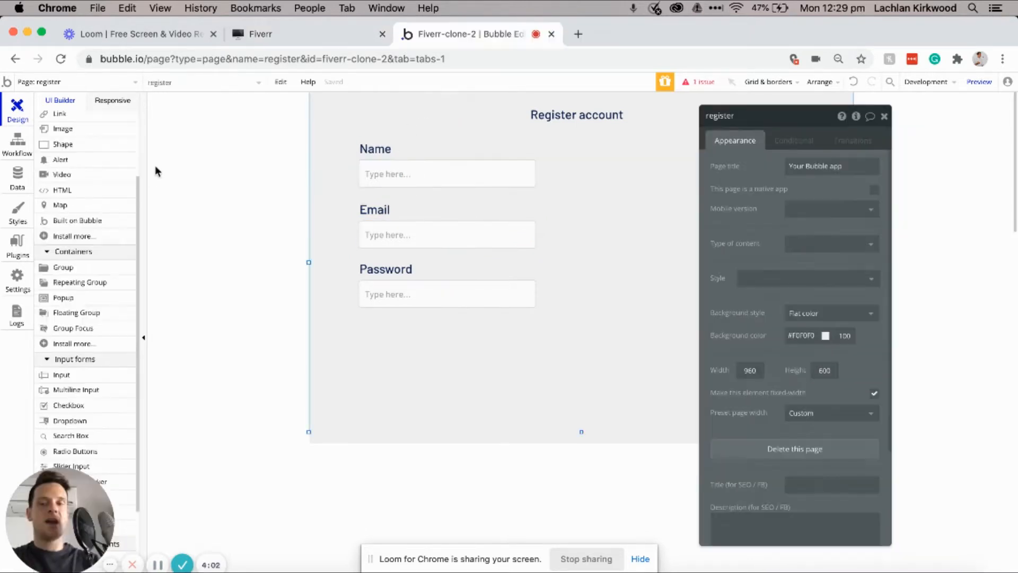
Step: Add a dropdown below Password, rename it, and enter static choices for selling or purchasing products
{"action": "scroll", "coordinate": [77, 266], "scroll_direction": "down", "scroll_amount": 5}
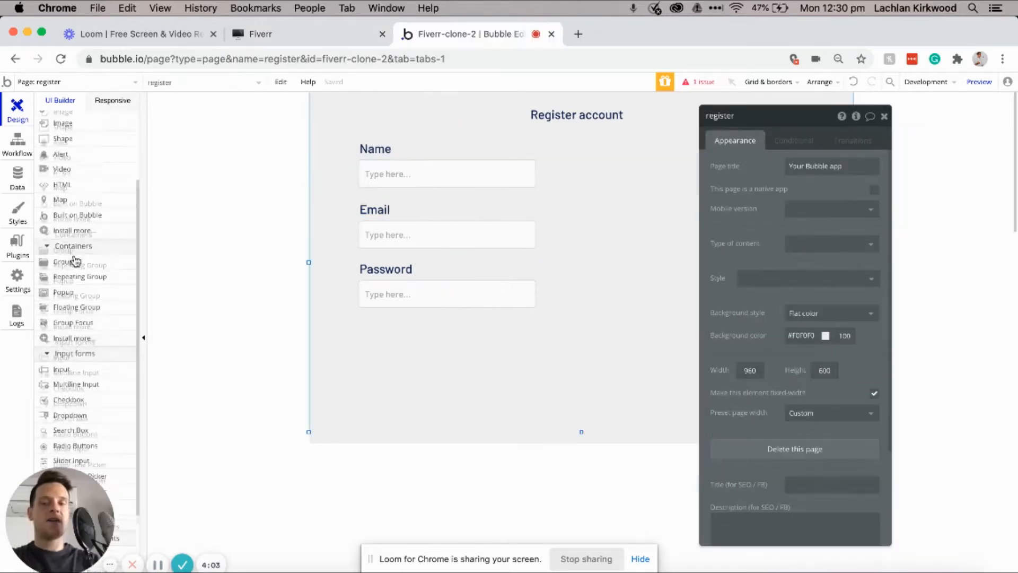
{"action": "left_click", "coordinate": [81, 363]}
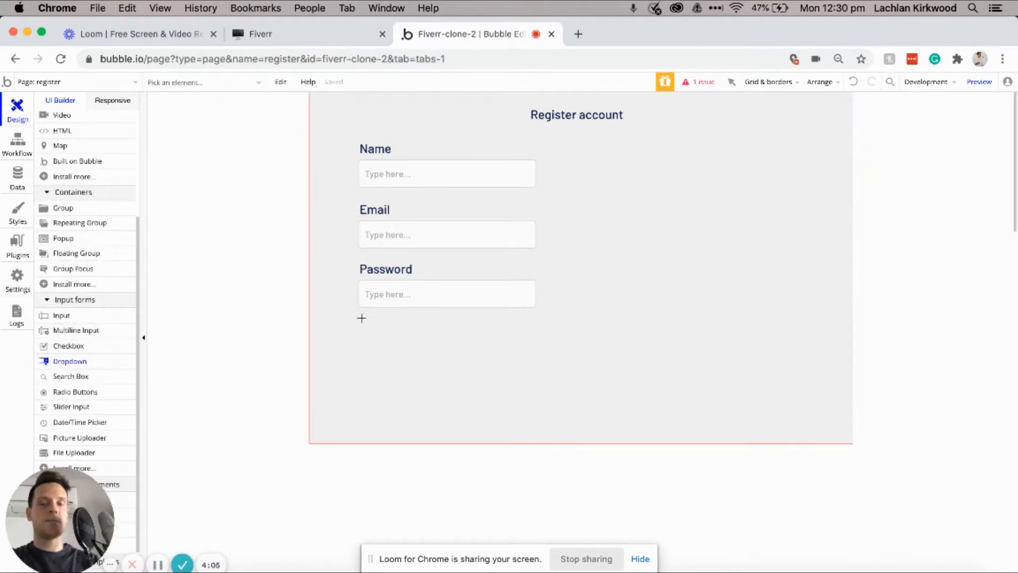
{"action": "left_click_drag", "start_coordinate": [360, 336], "coordinate": [458, 363]}
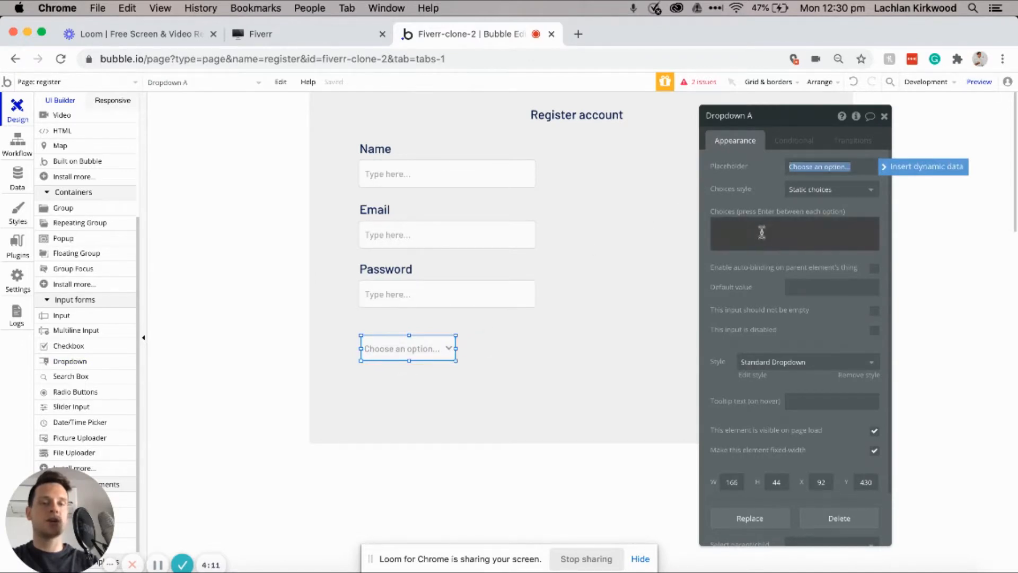
{"action": "left_click", "coordinate": [783, 116]}
{"action": "key", "text": "BackSpace"}
{"action": "type", "text": "ccount type"}
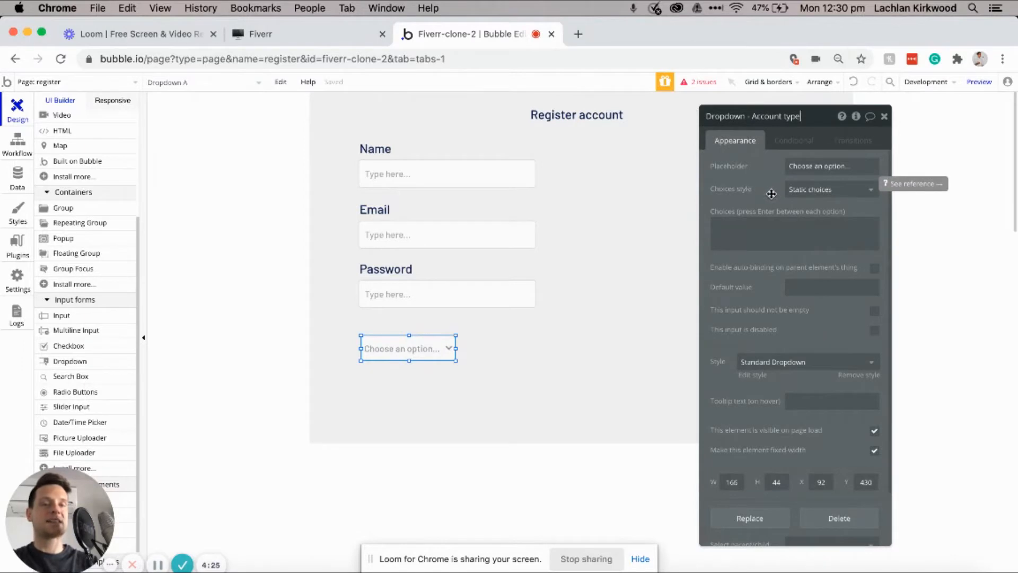
{"action": "left_click", "coordinate": [742, 228]}
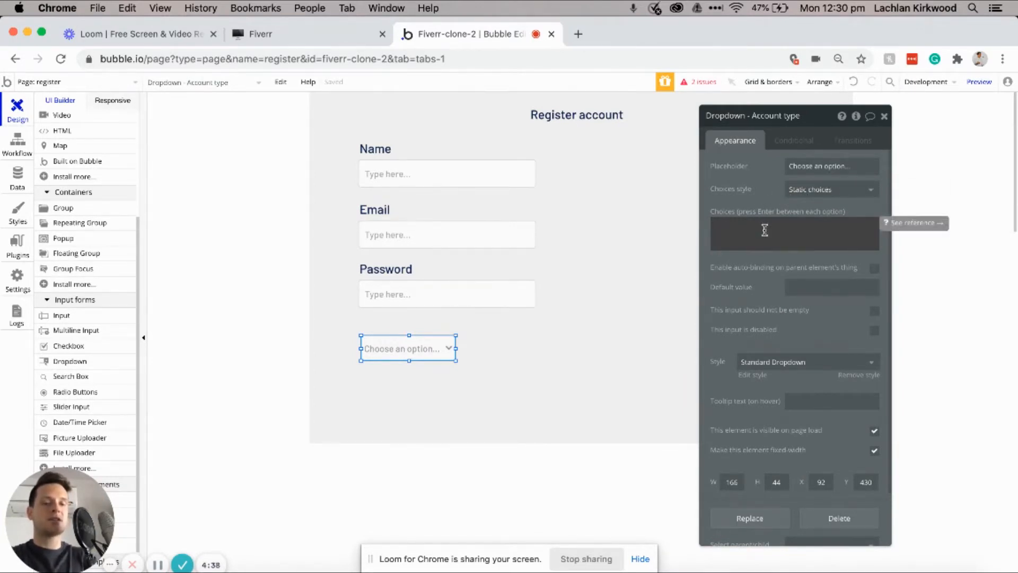
{"action": "type", "text": "C"}
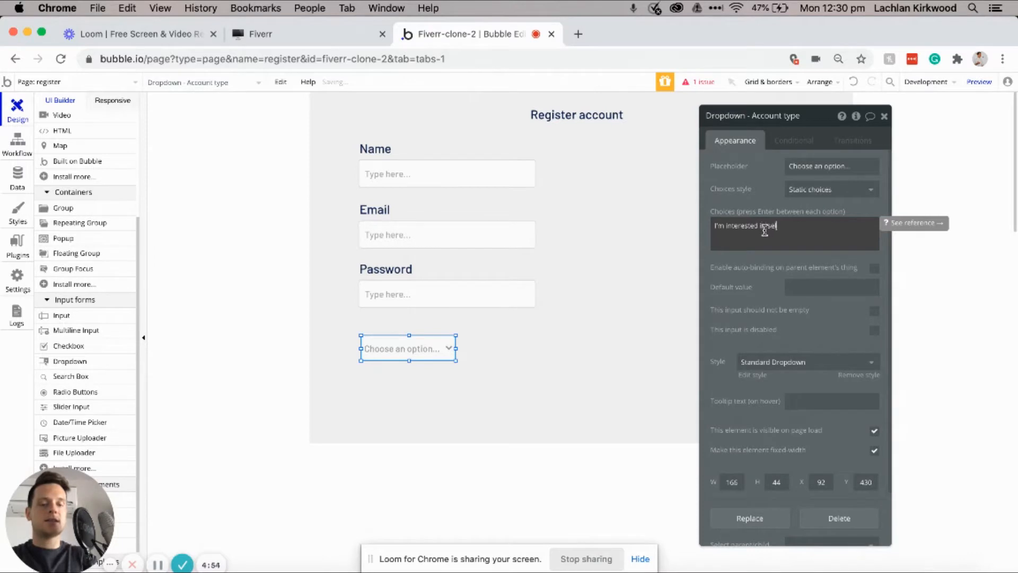
{"action": "type", "text": "ucts"}
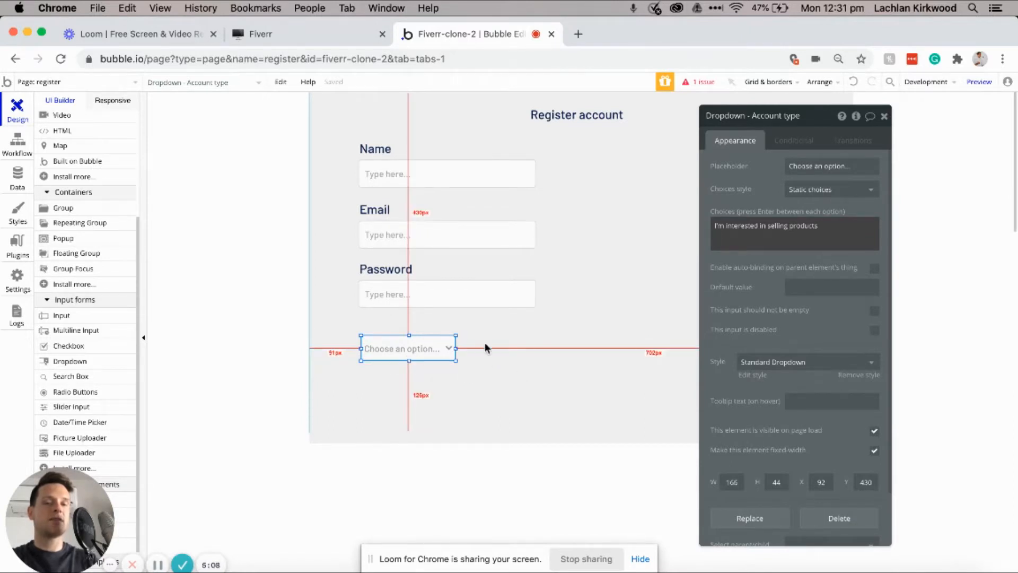
{"action": "type", "text": "I'm looking to purchase products"}
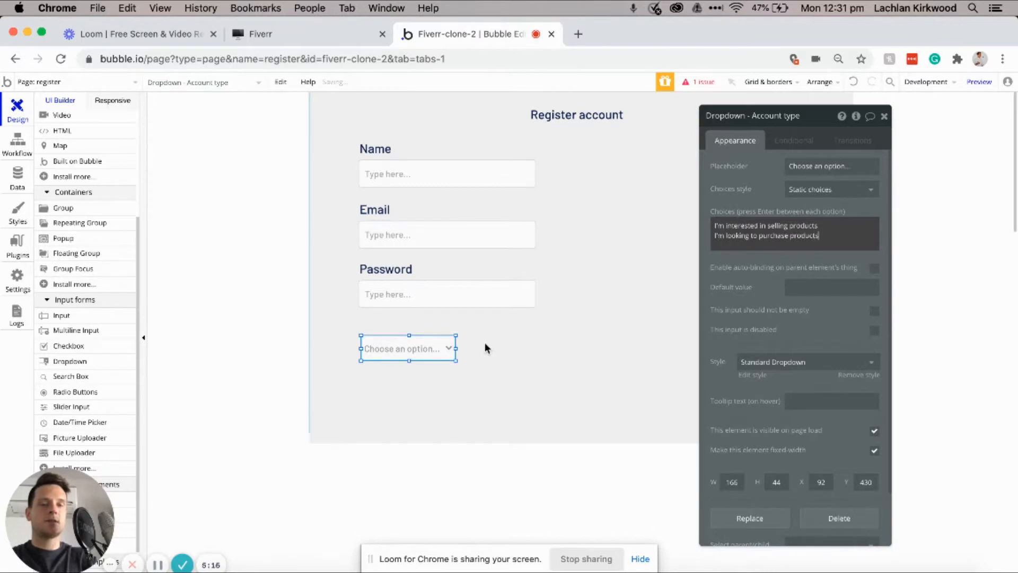
Step: Copy the Email heading above the dropdown as 'Account type' and resize the dropdown to 199×55
{"action": "left_click", "coordinate": [397, 211]}
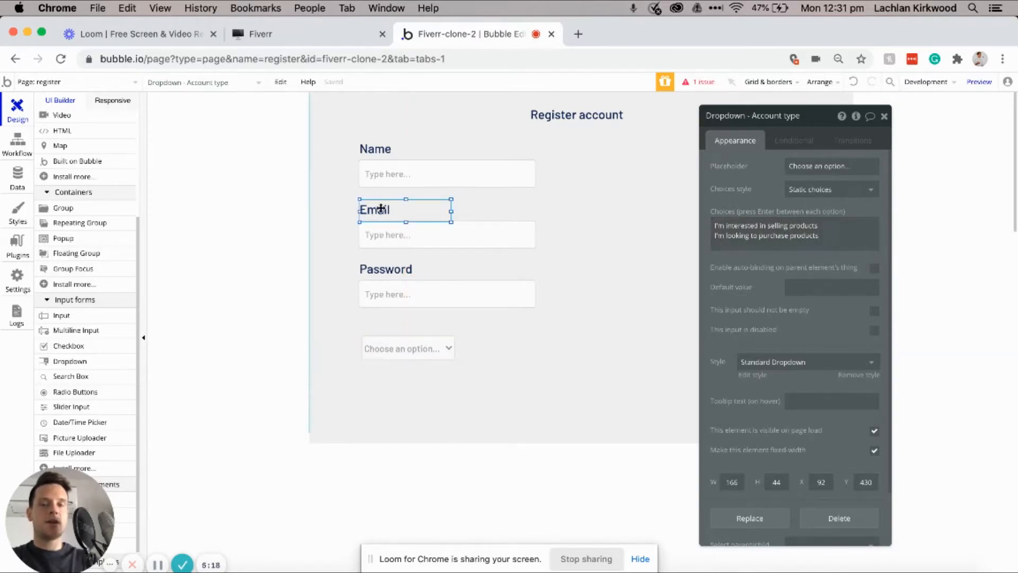
{"action": "key", "text": "super+c"}
{"action": "key", "text": "super+v"}
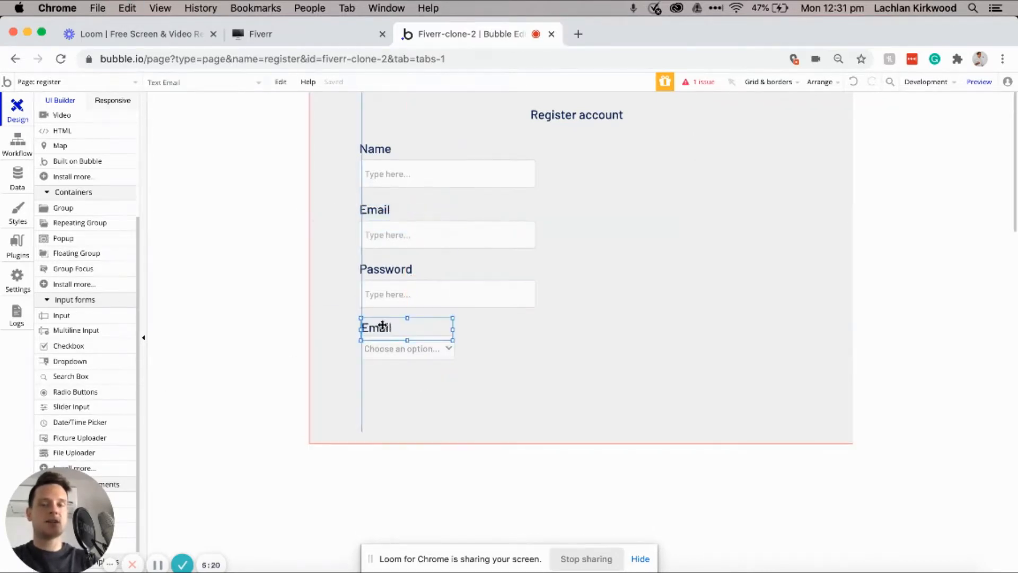
{"action": "double_click", "coordinate": [381, 325]}
{"action": "triple_click", "coordinate": [772, 177]}
{"action": "type", "text": "Ar"}
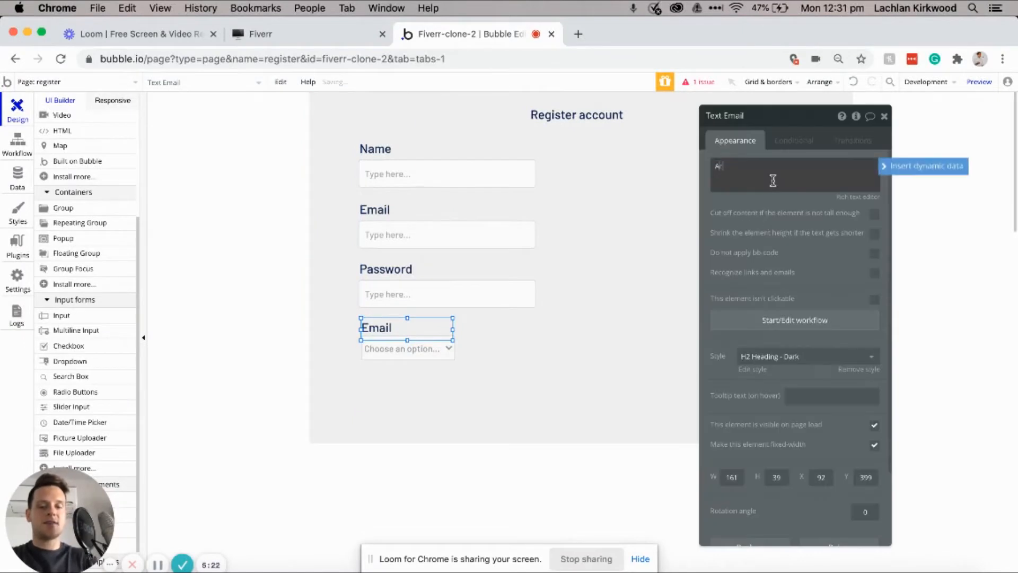
{"action": "type", "text": "count type"}
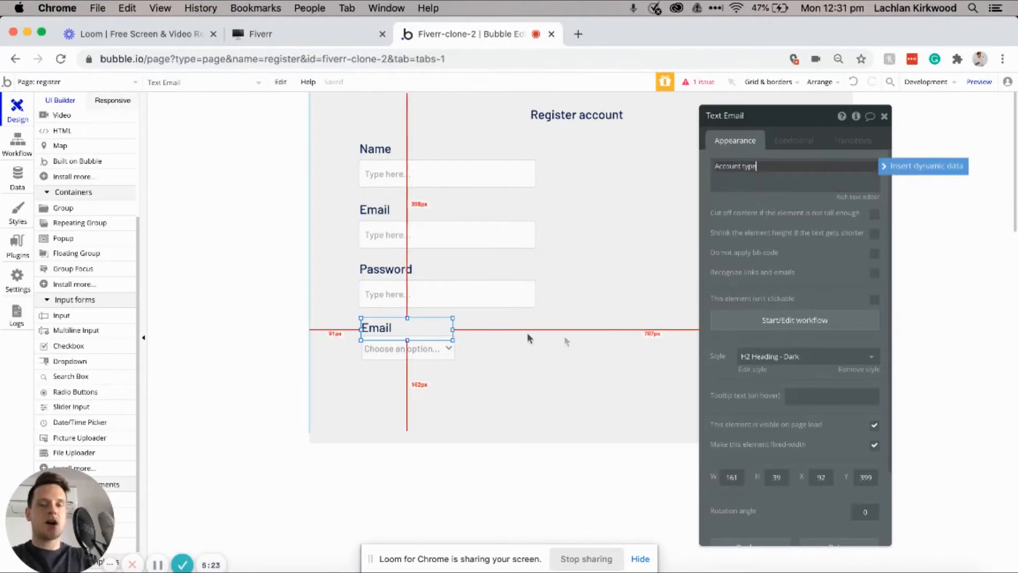
{"action": "left_click", "coordinate": [390, 355]}
{"action": "left_click_drag", "start_coordinate": [456, 367], "coordinate": [490, 369]}
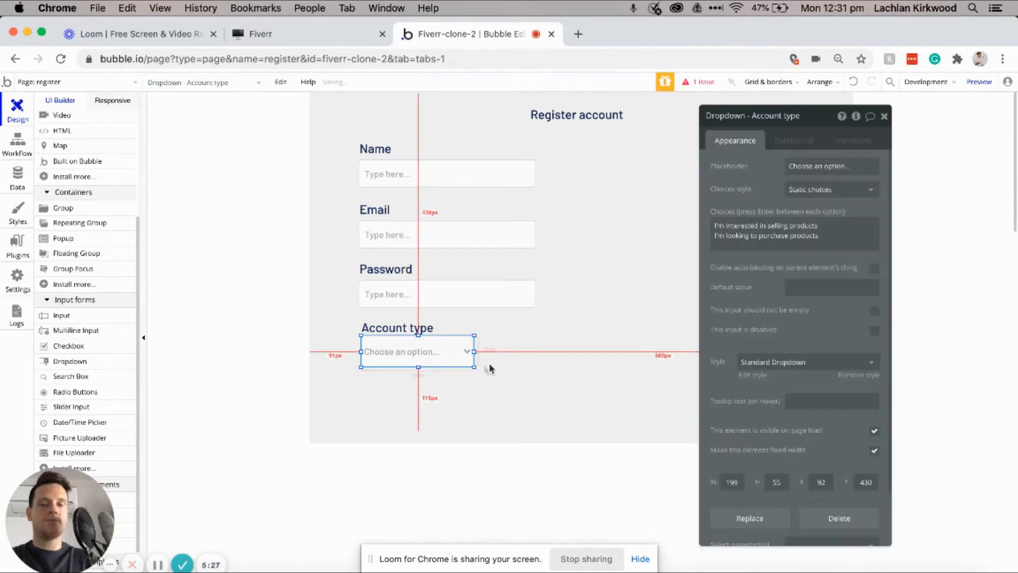
{"action": "scroll", "coordinate": [75, 198], "scroll_direction": "up", "scroll_amount": 5}
Step: Draw a button labelled Register below the Account type dropdown, nudge it lower, and start its click workflow
{"action": "left_click", "coordinate": [76, 180]}
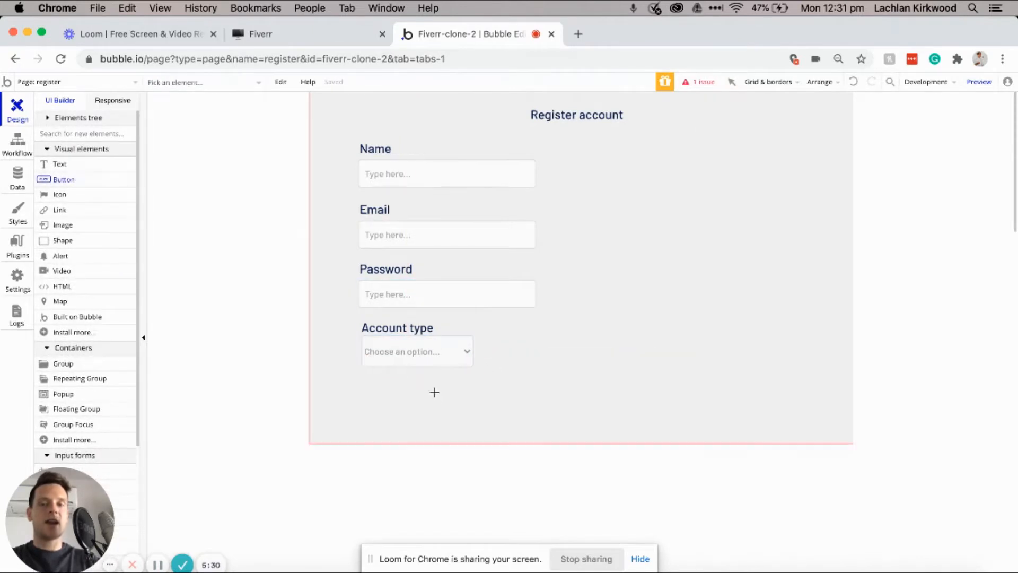
{"action": "left_click_drag", "start_coordinate": [364, 380], "coordinate": [446, 407]}
{"action": "double_click", "coordinate": [421, 399]}
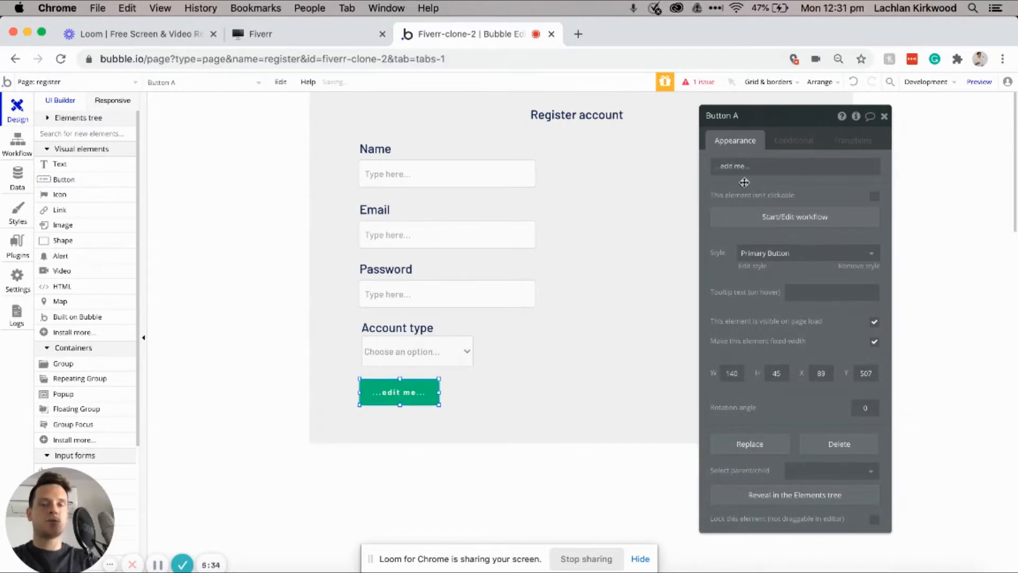
{"action": "left_click", "coordinate": [764, 166]}
{"action": "type", "text": "Register"}
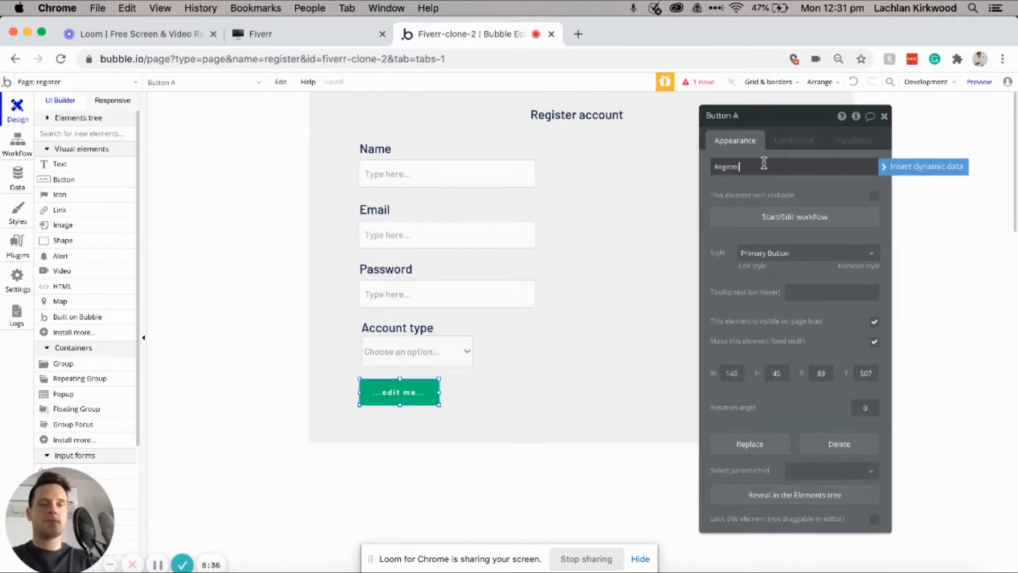
{"action": "left_click", "coordinate": [760, 179]}
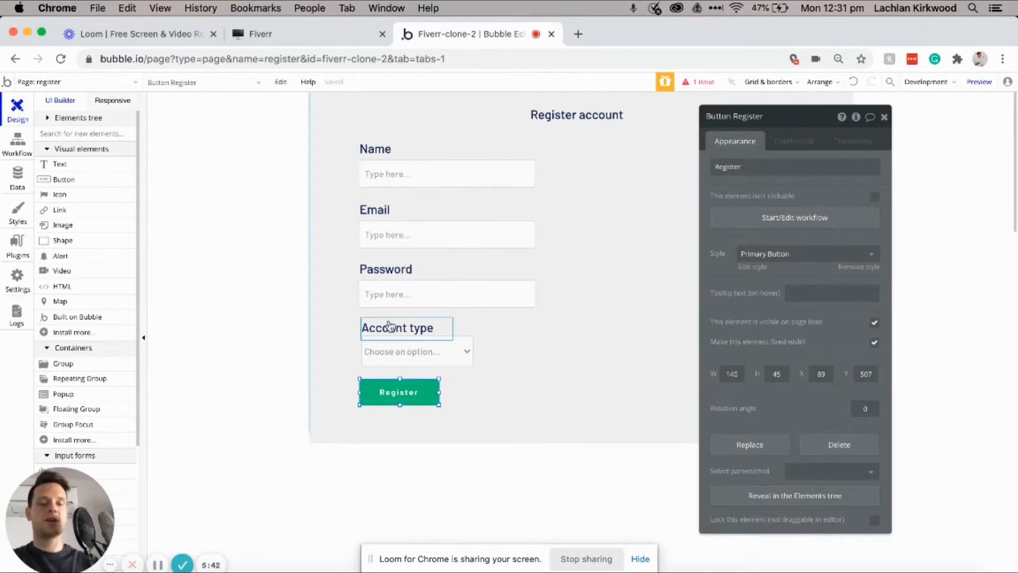
{"action": "left_click_drag", "start_coordinate": [404, 386], "coordinate": [412, 398]}
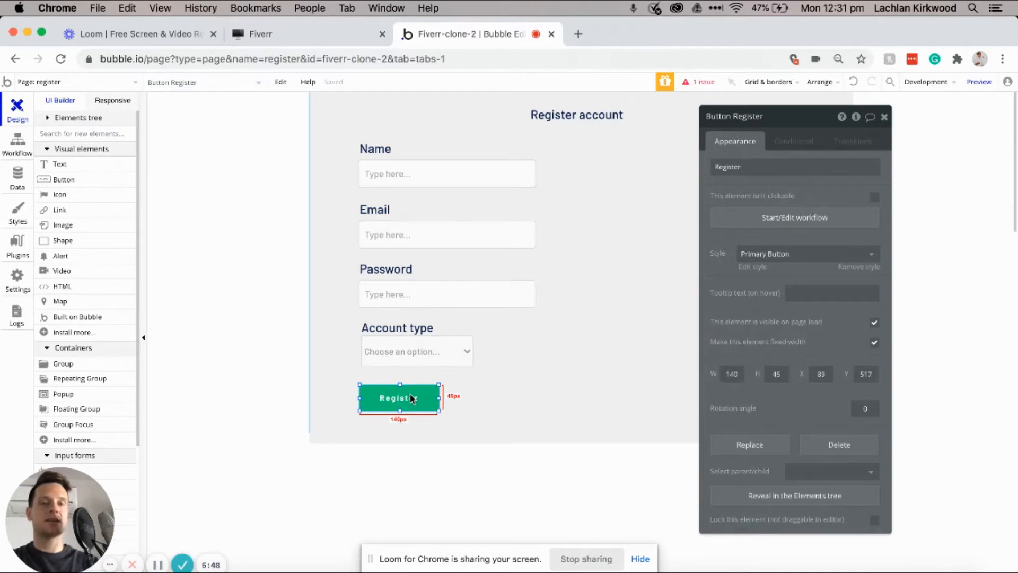
{"action": "left_click", "coordinate": [768, 223]}
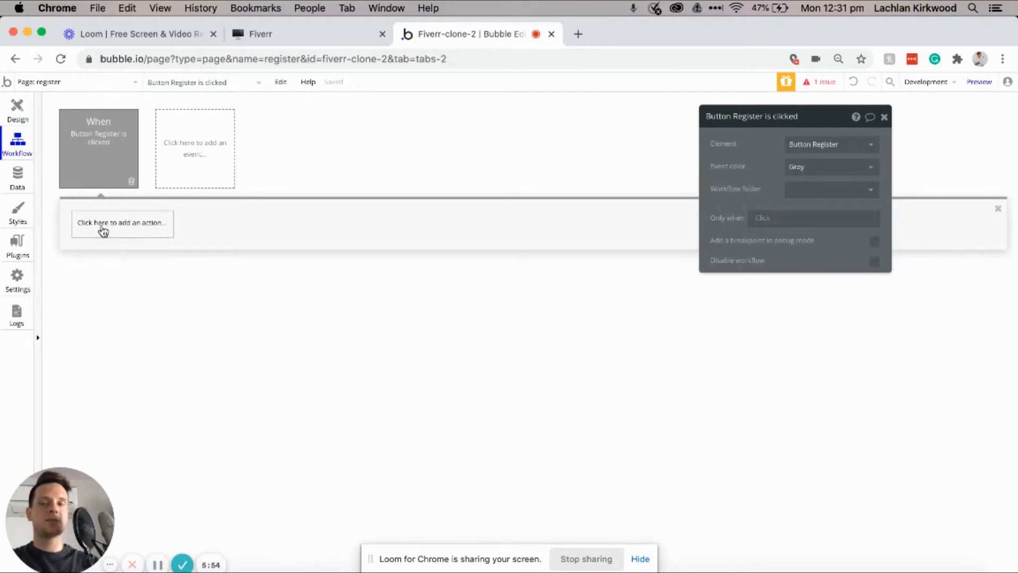
Step: Add Sign the user up, with Email from Input Email's value and Password from Input Password's value
{"action": "left_click", "coordinate": [103, 232]}
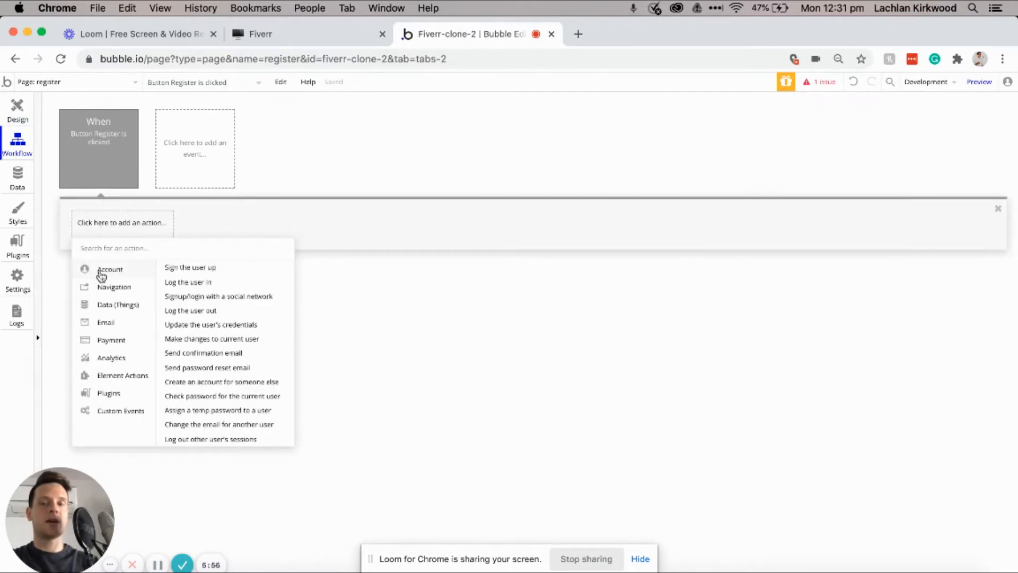
{"action": "left_click", "coordinate": [192, 269]}
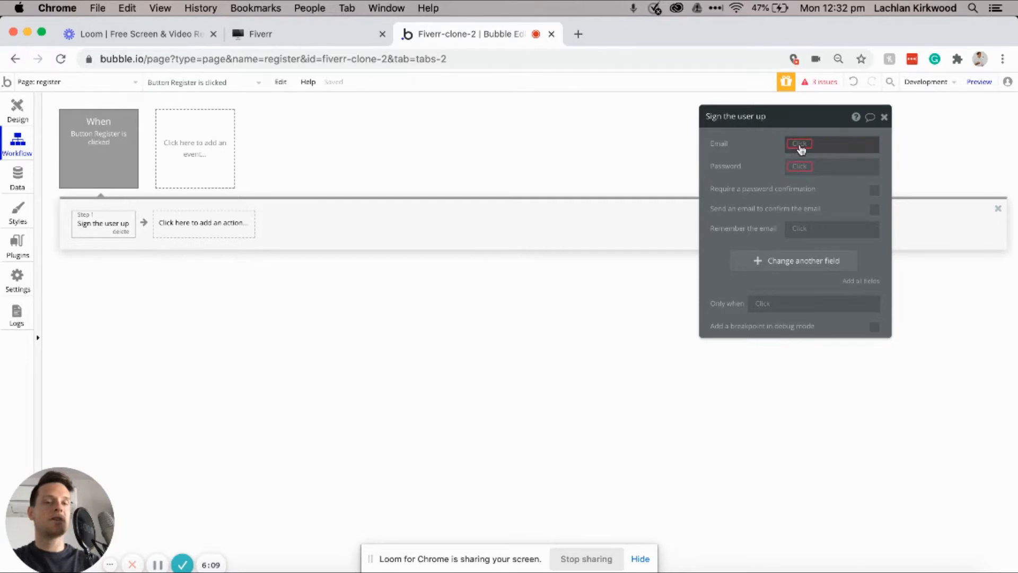
{"action": "mouse_move", "coordinate": [802, 148]}
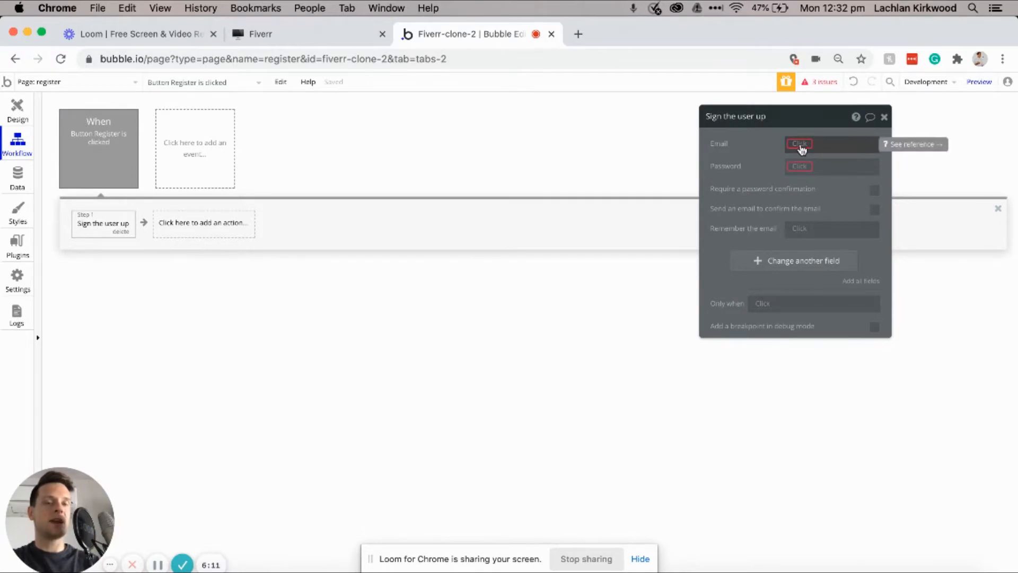
{"action": "left_click", "coordinate": [801, 144]}
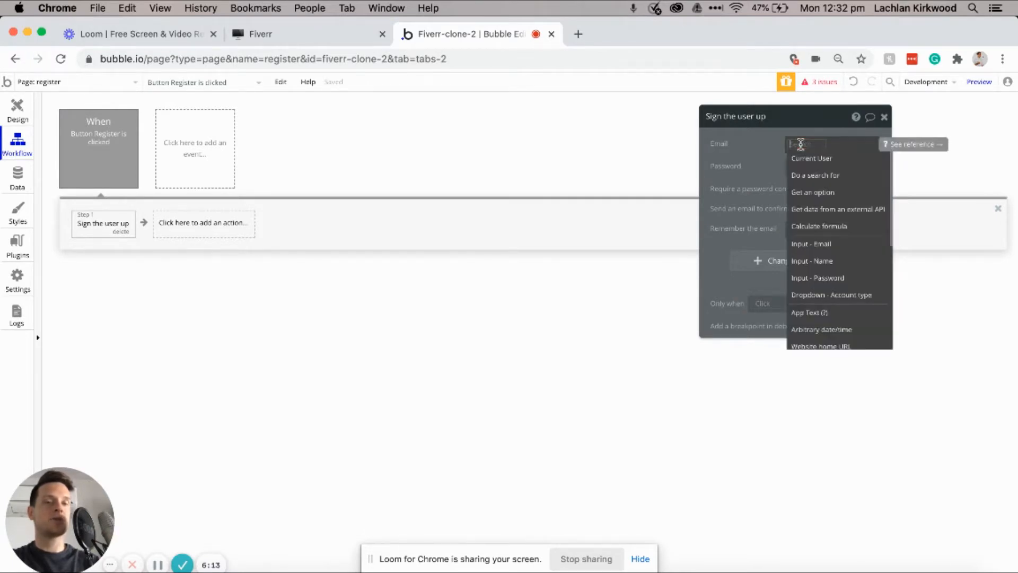
{"action": "mouse_move", "coordinate": [814, 249]}
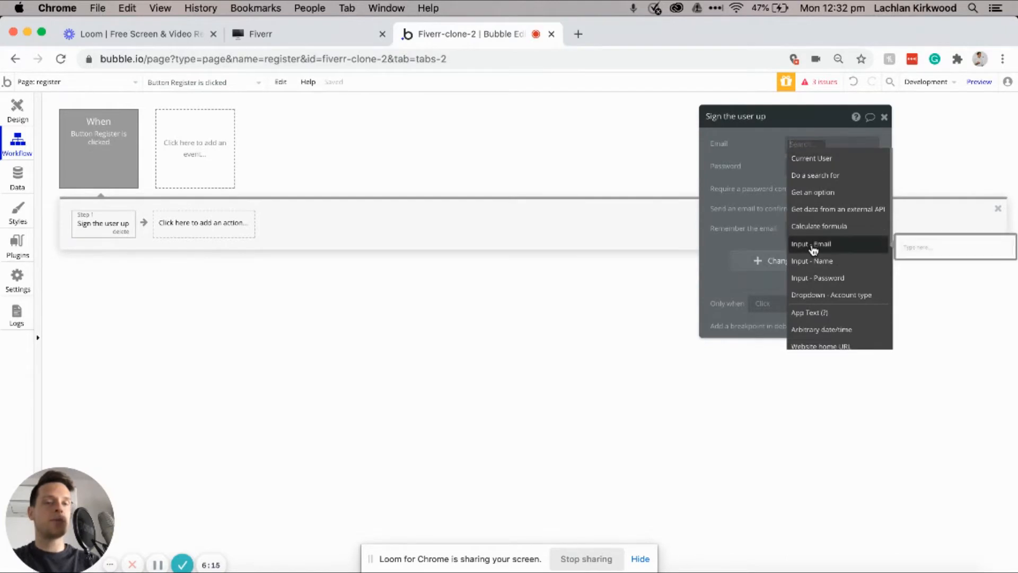
{"action": "left_click", "coordinate": [817, 249]}
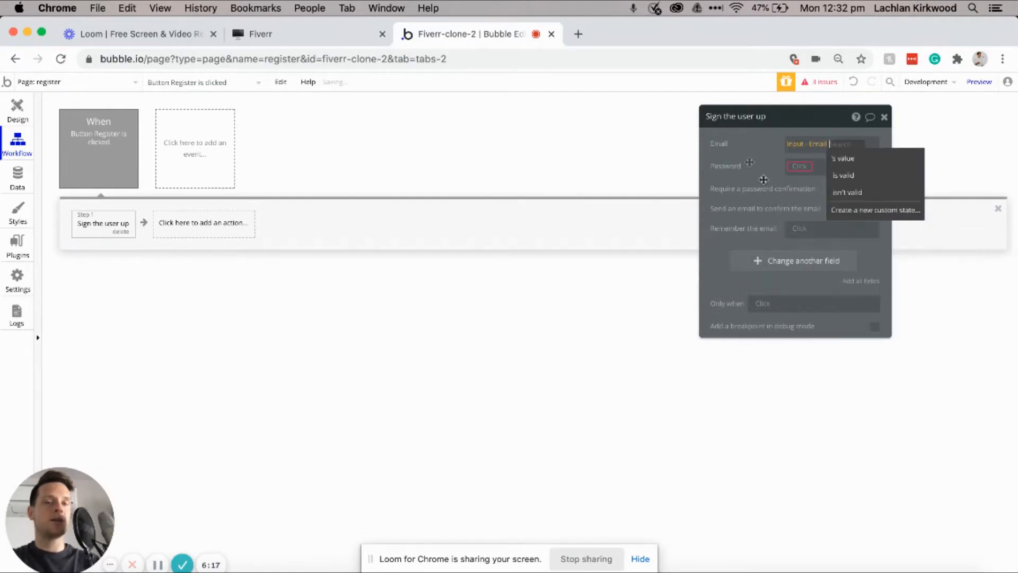
{"action": "left_click", "coordinate": [842, 162]}
{"action": "left_click", "coordinate": [798, 167]}
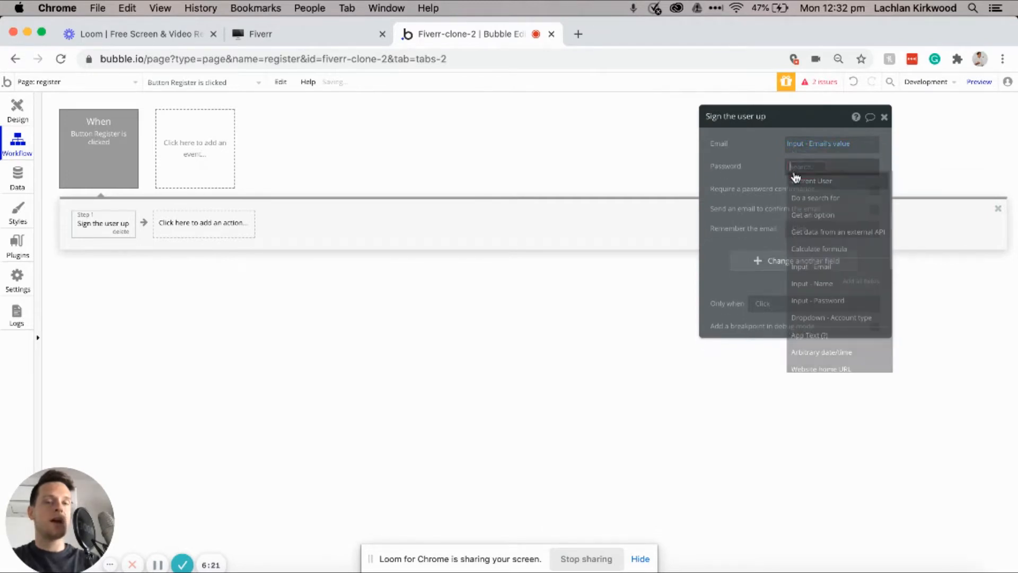
{"action": "mouse_move", "coordinate": [815, 307]}
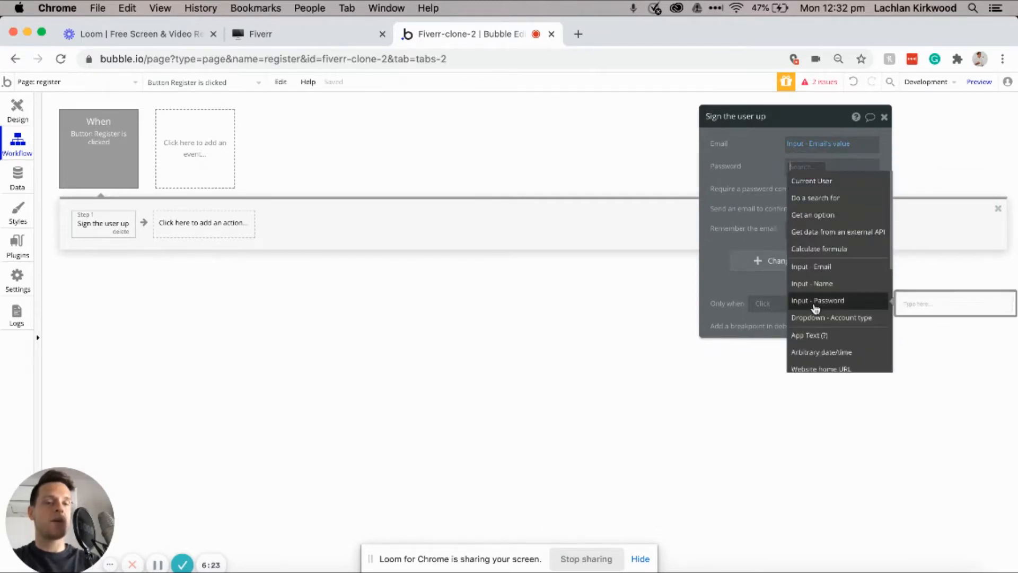
{"action": "left_click", "coordinate": [815, 307]}
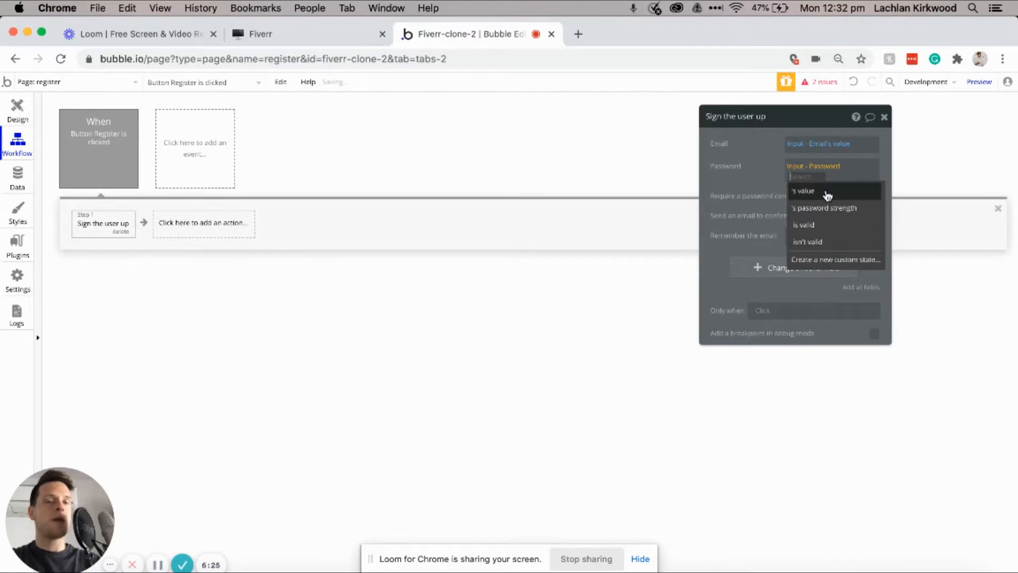
{"action": "left_click", "coordinate": [828, 194]}
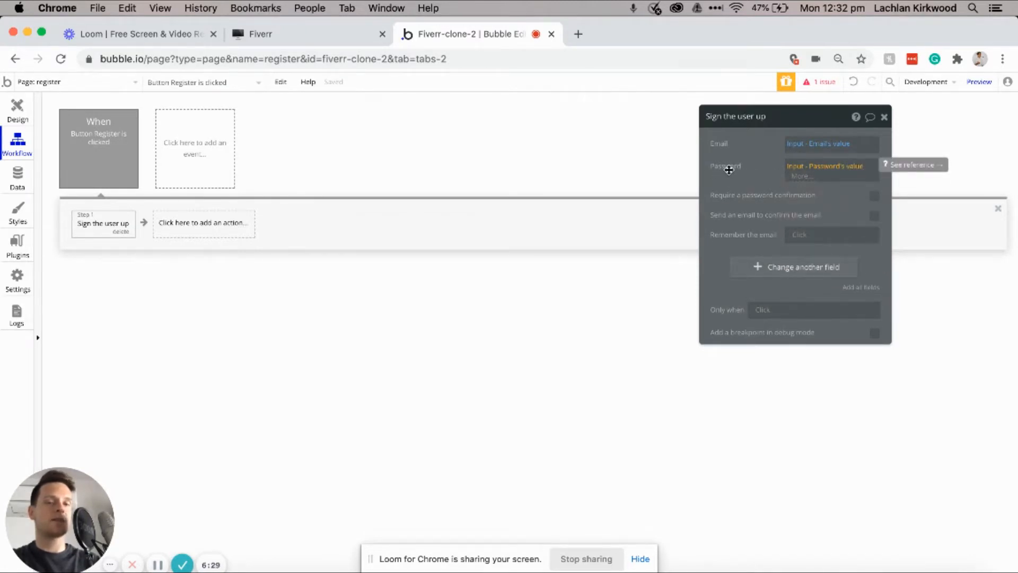
Step: Make sign-up also set the user's Name to Input Name's value
{"action": "left_click", "coordinate": [755, 268]}
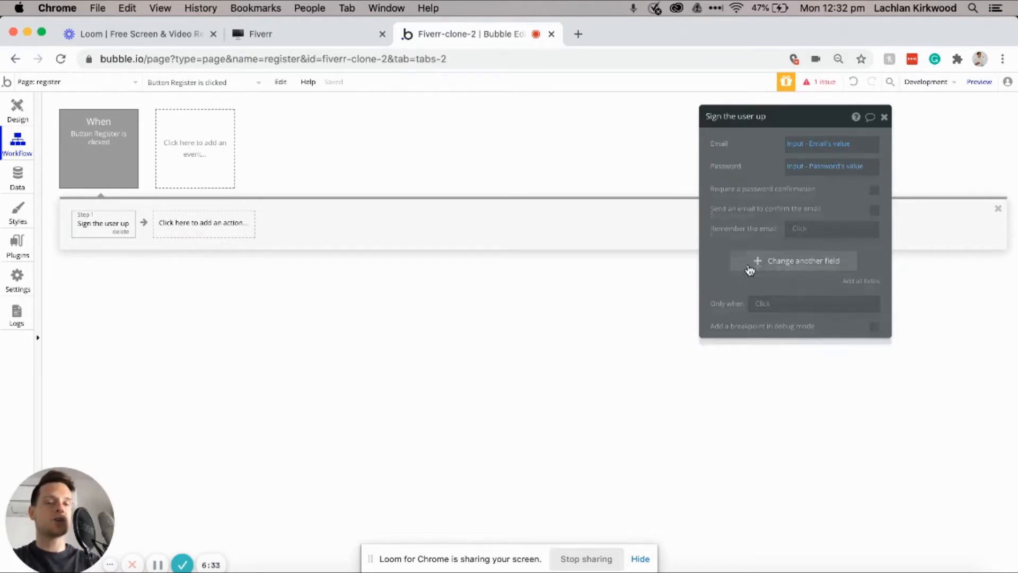
{"action": "left_click", "coordinate": [721, 256]}
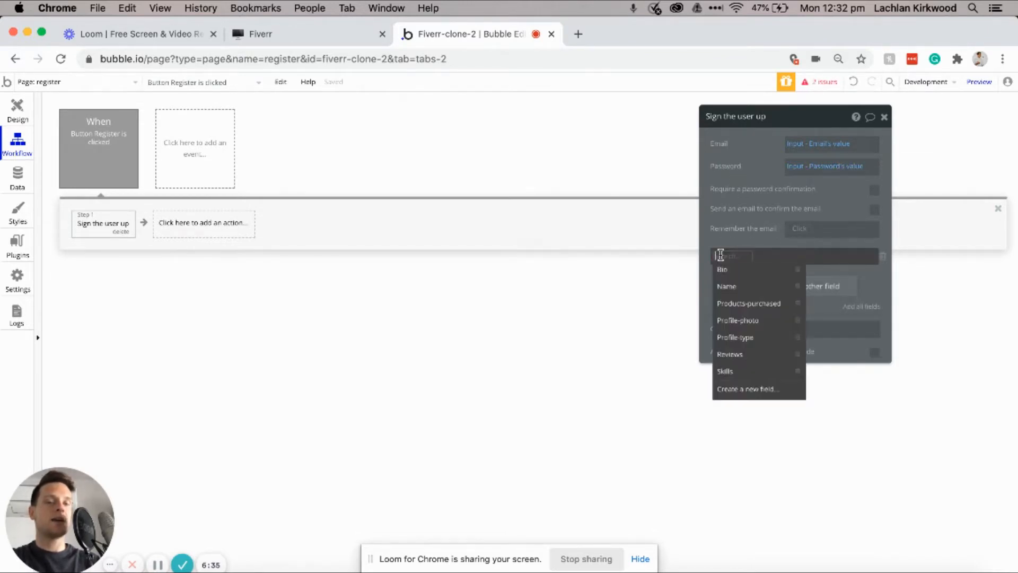
{"action": "left_click", "coordinate": [727, 287]}
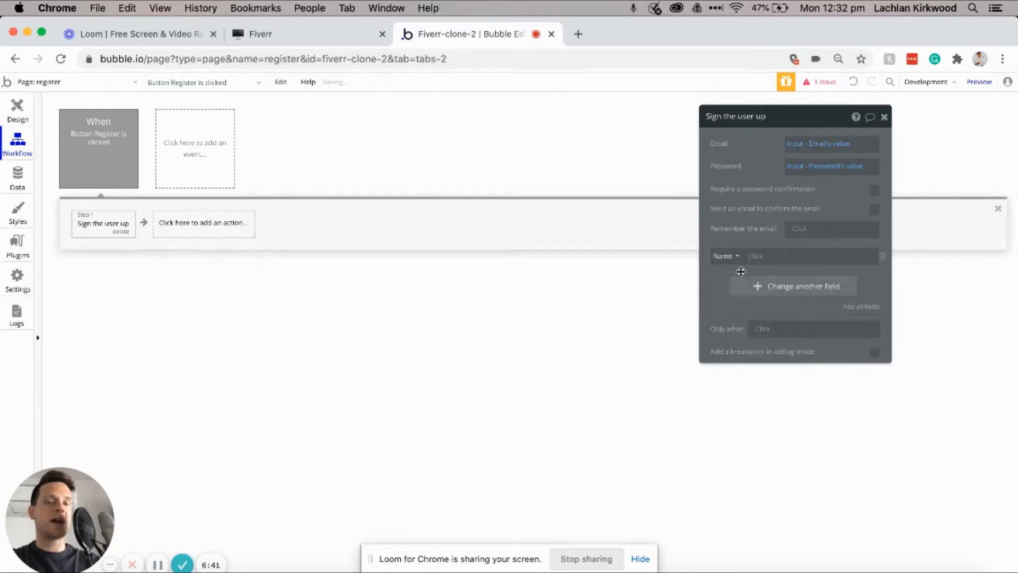
{"action": "left_click", "coordinate": [754, 257]}
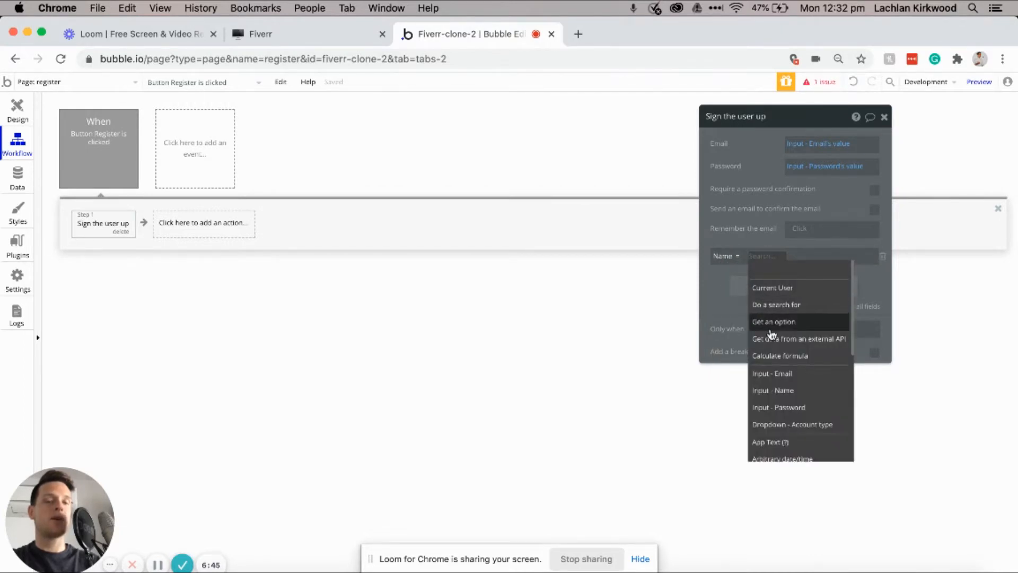
{"action": "mouse_move", "coordinate": [774, 391]}
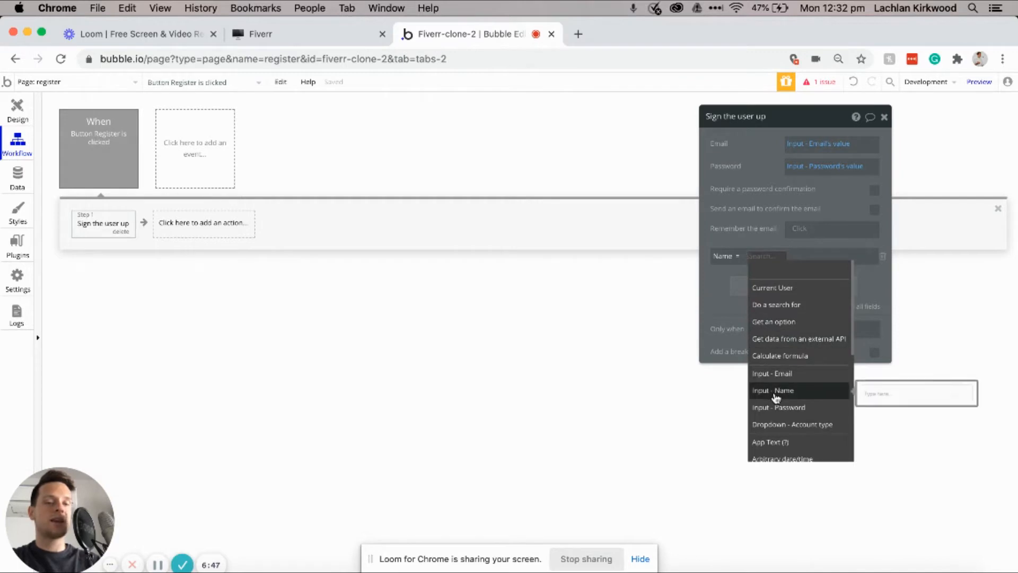
{"action": "left_click", "coordinate": [795, 391]}
{"action": "left_click", "coordinate": [823, 268]}
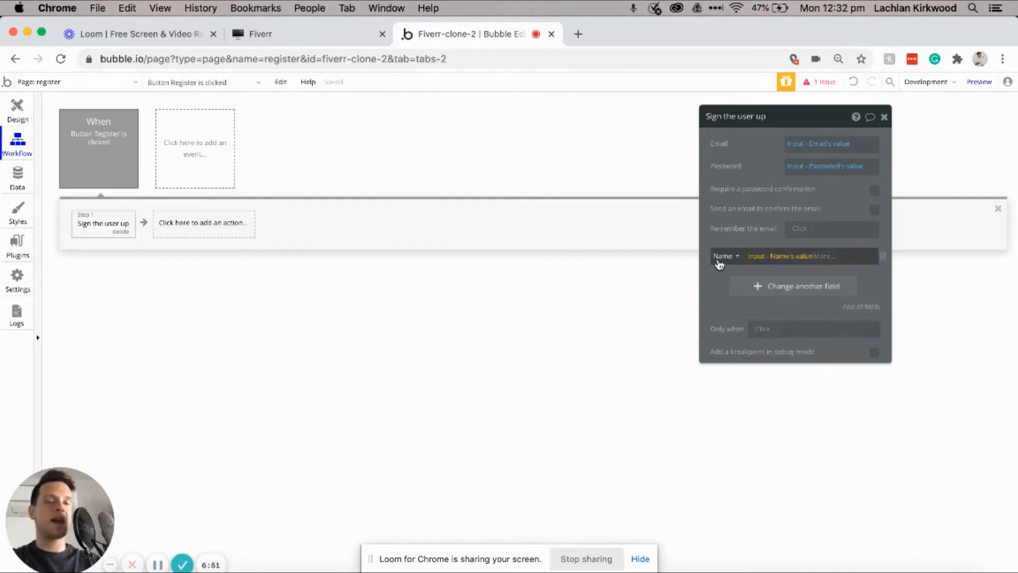
Step: Set Profile-type to the Account type dropdown's value and remove the extra empty field row
{"action": "left_click", "coordinate": [757, 289]}
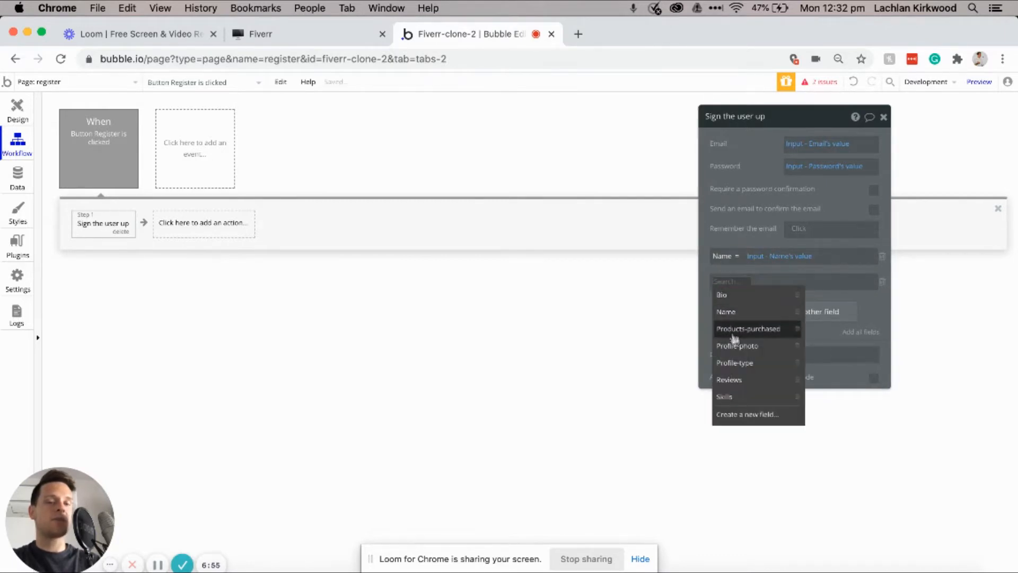
{"action": "left_click", "coordinate": [735, 364]}
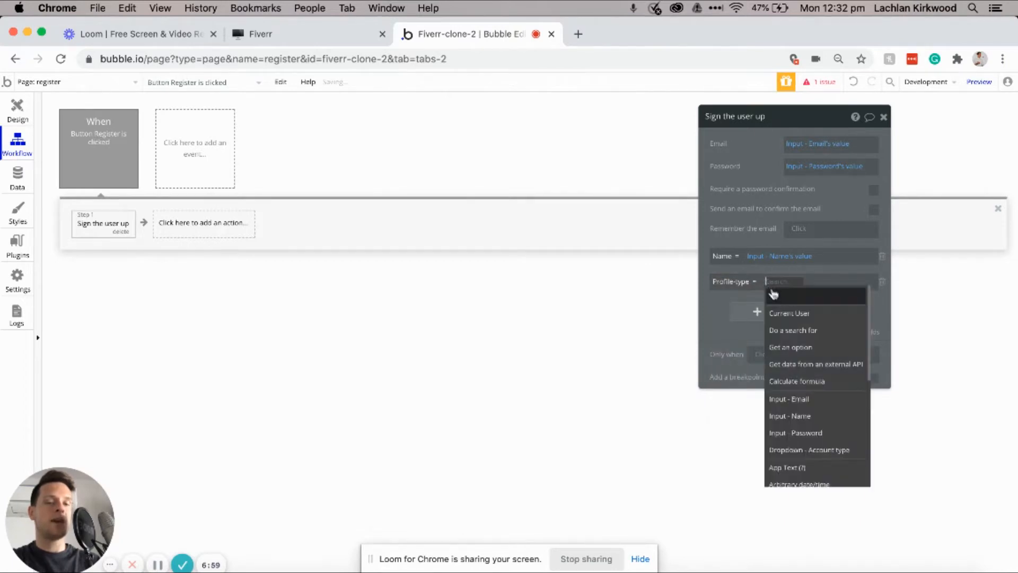
{"action": "left_click", "coordinate": [802, 449]}
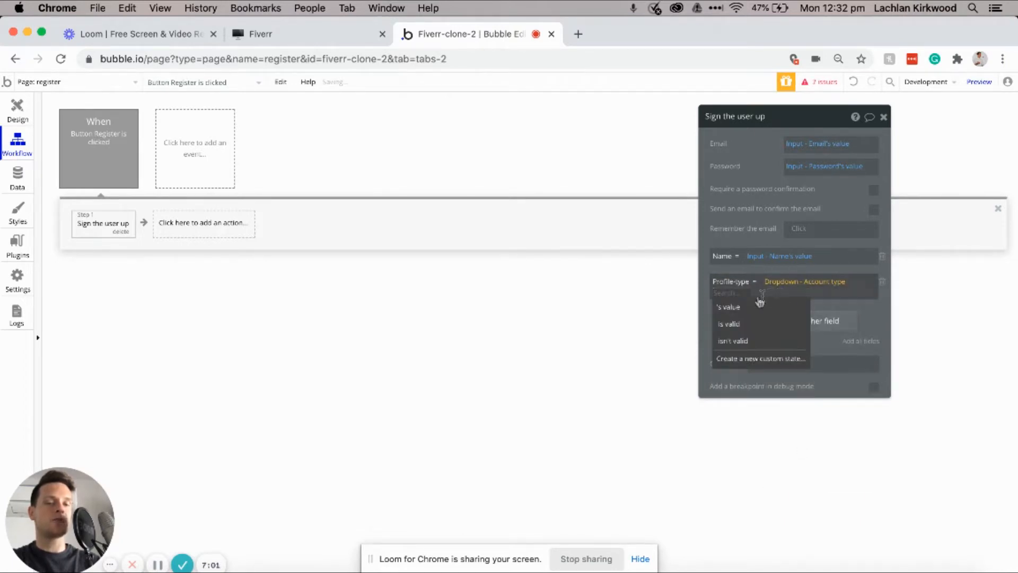
{"action": "left_click", "coordinate": [741, 309]}
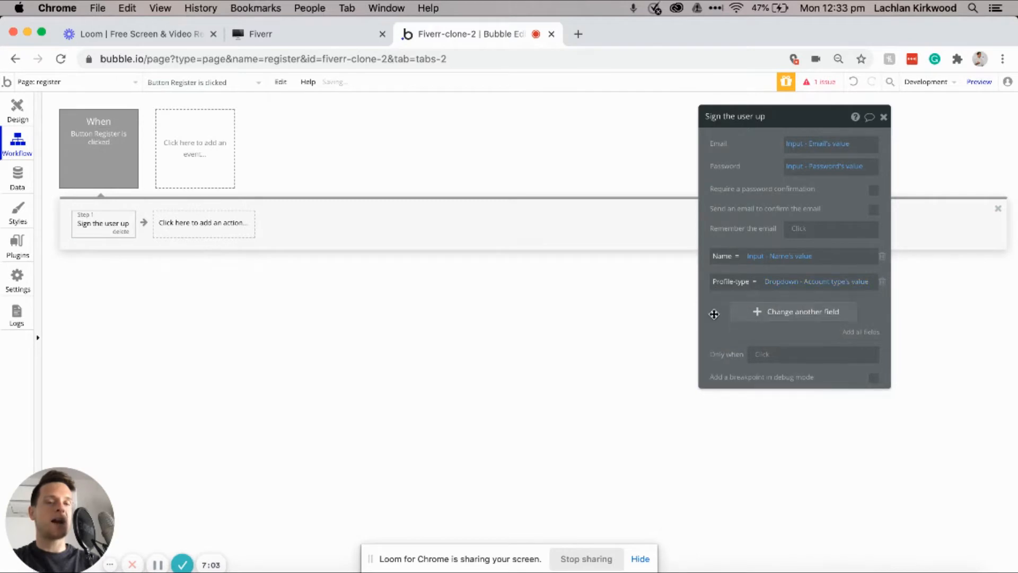
{"action": "left_click", "coordinate": [743, 320]}
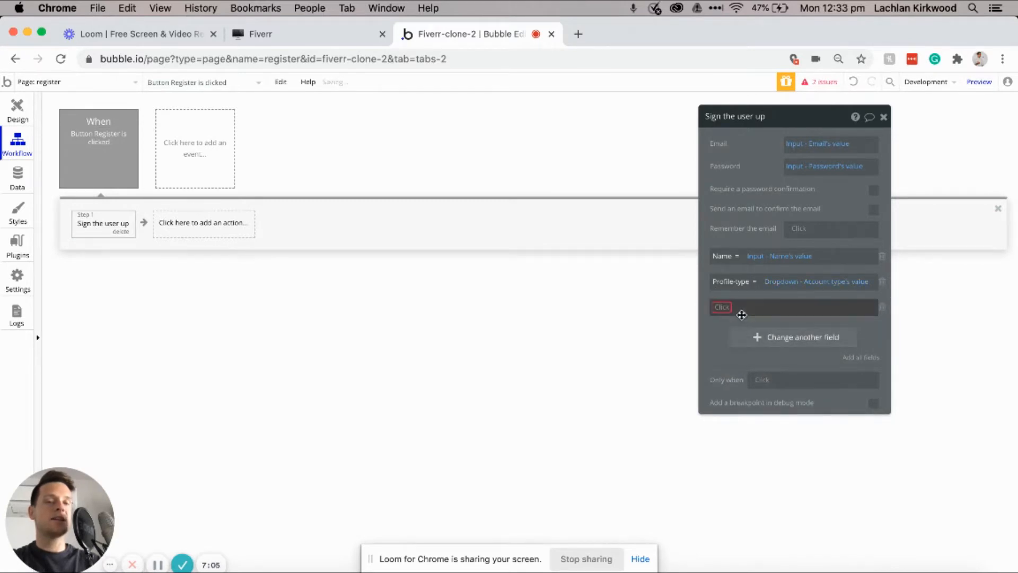
{"action": "left_click", "coordinate": [717, 308]}
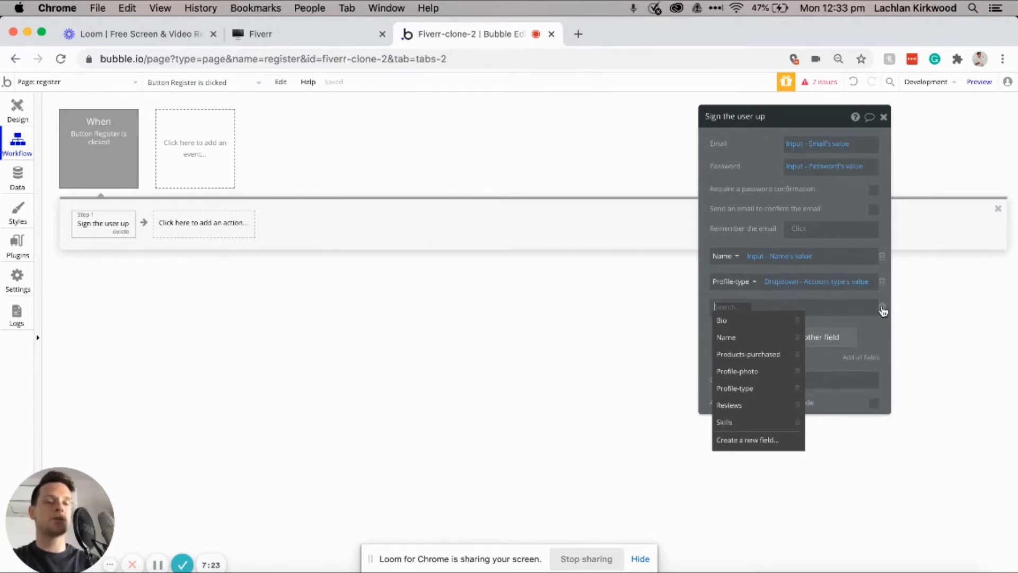
{"action": "left_click", "coordinate": [882, 307]}
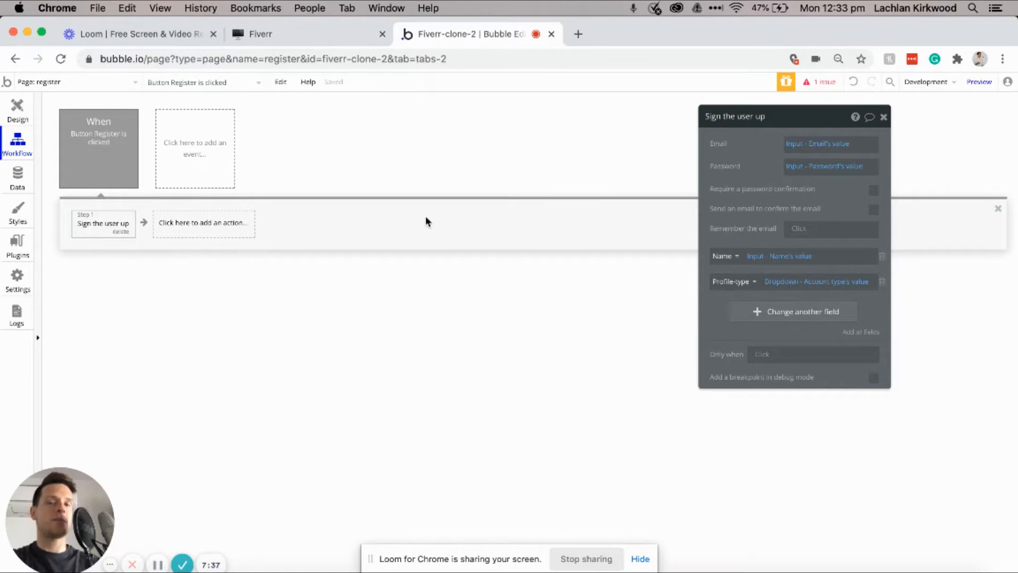
Step: Create a new blank page named home
{"action": "left_click", "coordinate": [53, 82]}
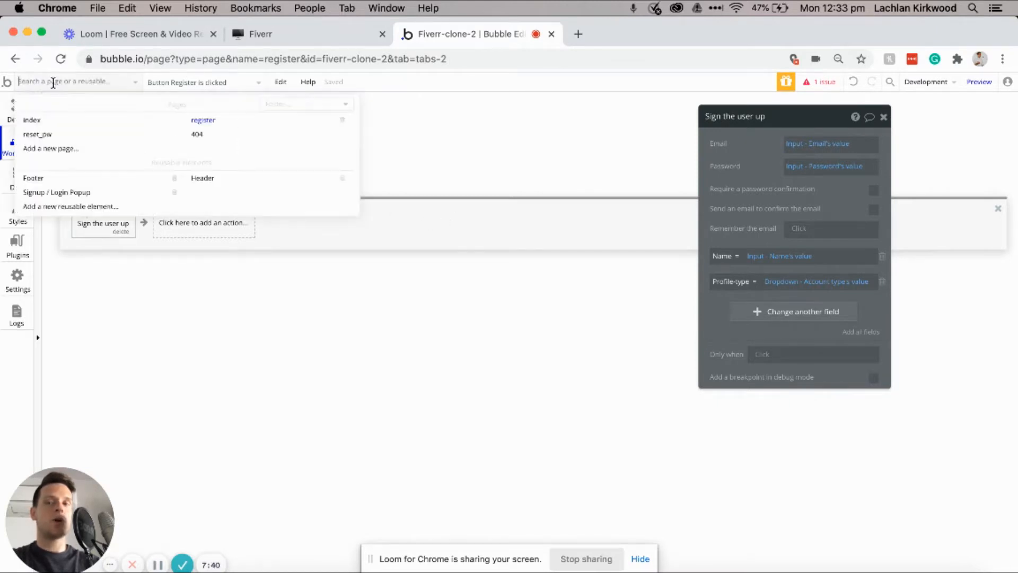
{"action": "left_click", "coordinate": [39, 151]}
{"action": "type", "text": "home"}
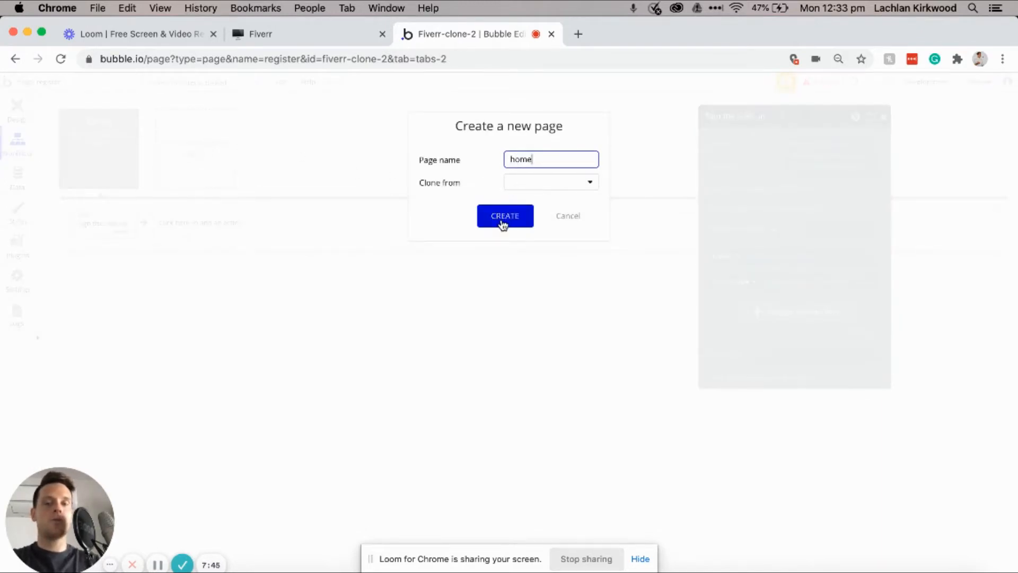
{"action": "left_click", "coordinate": [502, 221]}
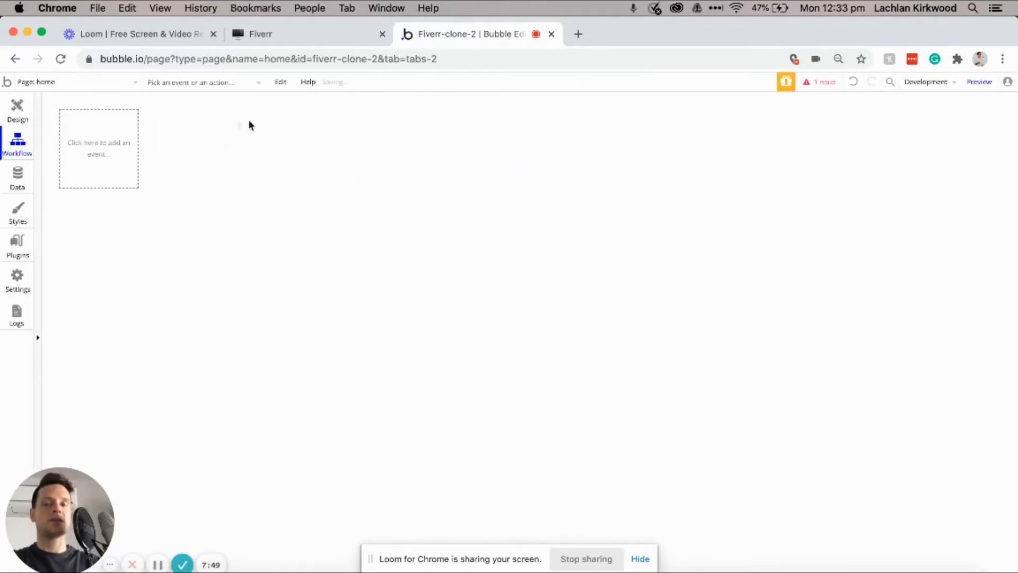
Step: Return to the Workflow view and switch back to the register page
{"action": "left_click", "coordinate": [18, 108]}
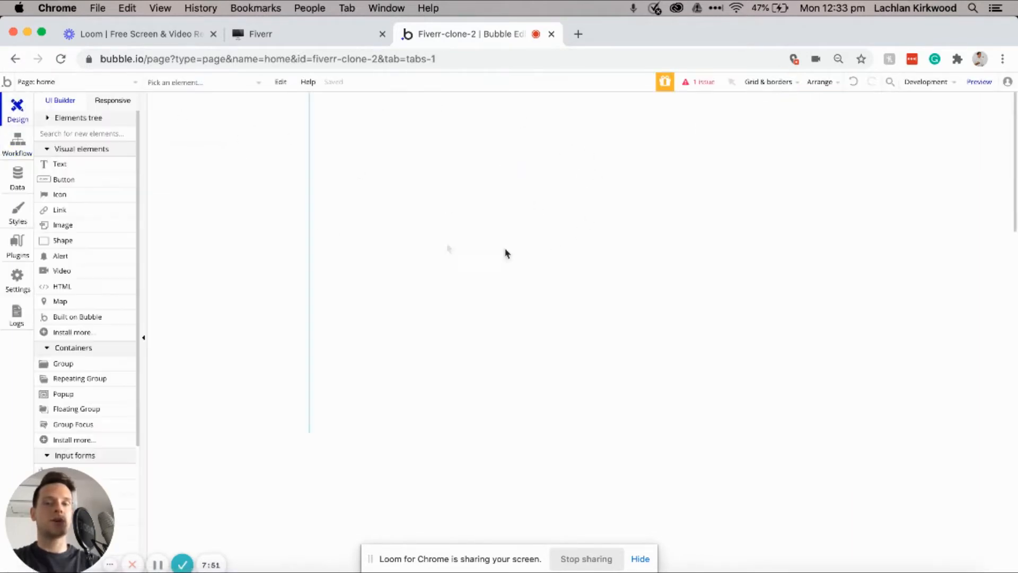
{"action": "left_click", "coordinate": [18, 142]}
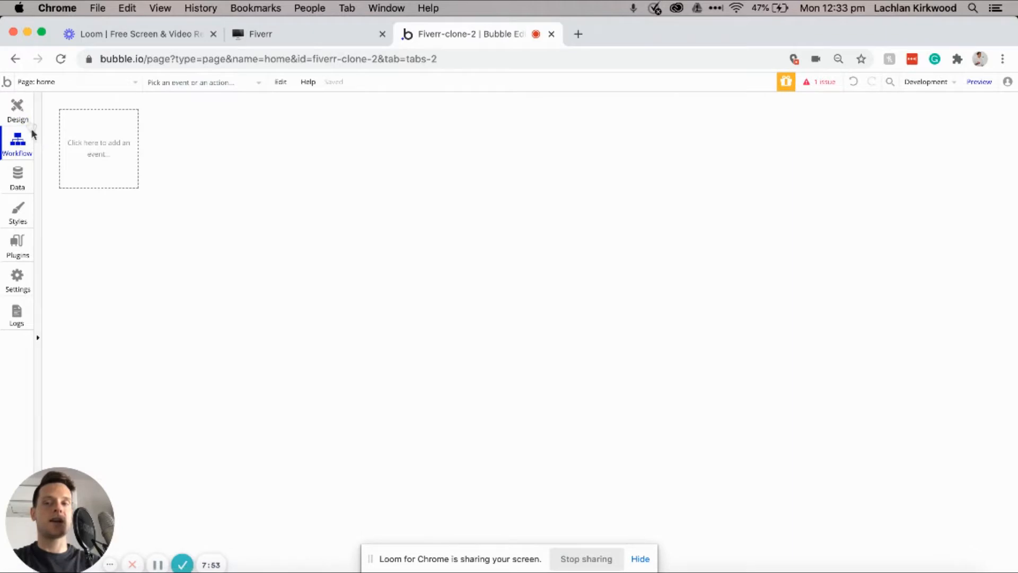
{"action": "left_click", "coordinate": [44, 88]}
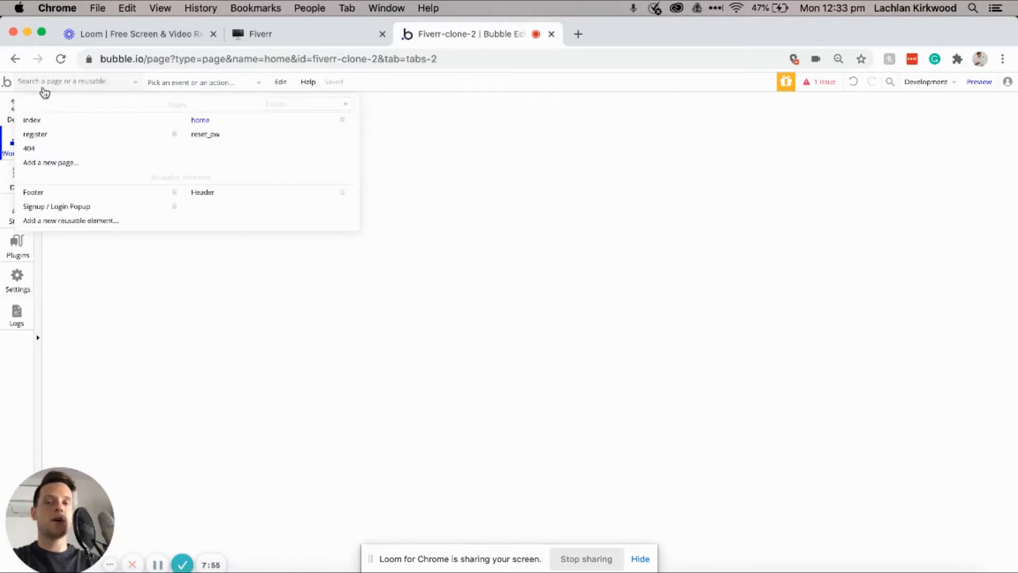
{"action": "left_click", "coordinate": [35, 135]}
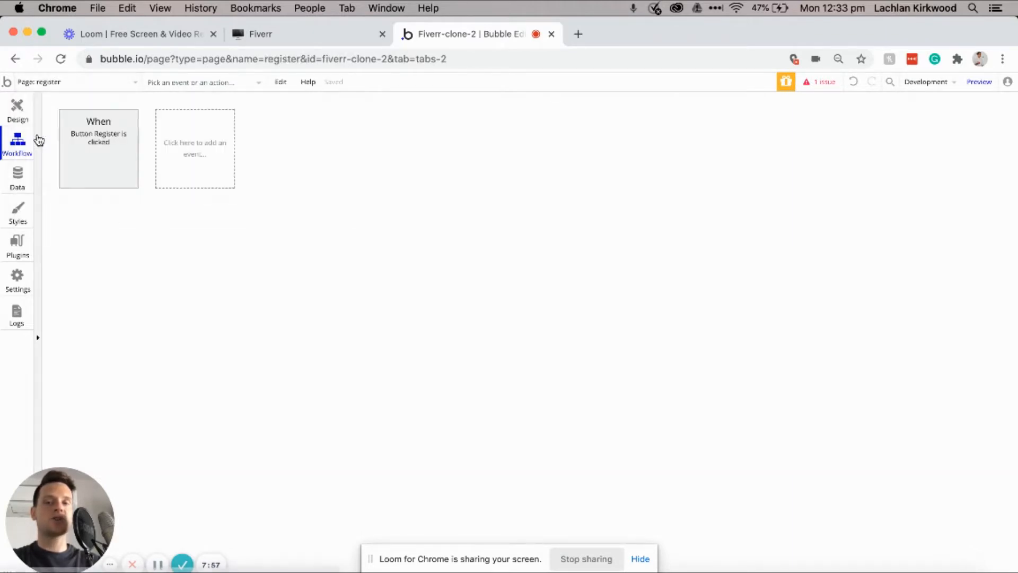
Step: Add a Go to page home action after Sign the user up in the Register button workflow
{"action": "left_click", "coordinate": [97, 148]}
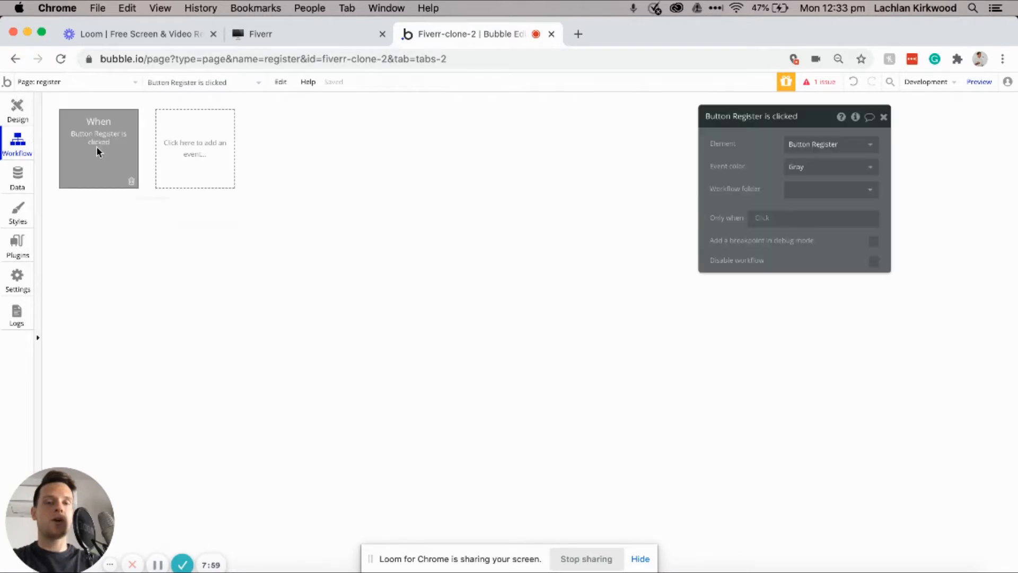
{"action": "left_click", "coordinate": [106, 225]}
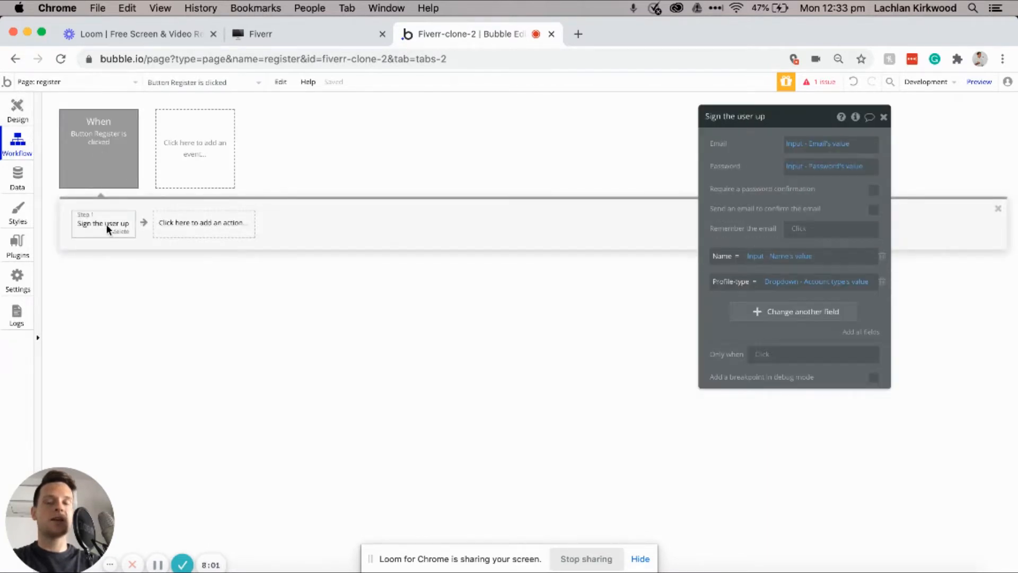
{"action": "left_click", "coordinate": [177, 231]}
{"action": "mouse_move", "coordinate": [186, 321]}
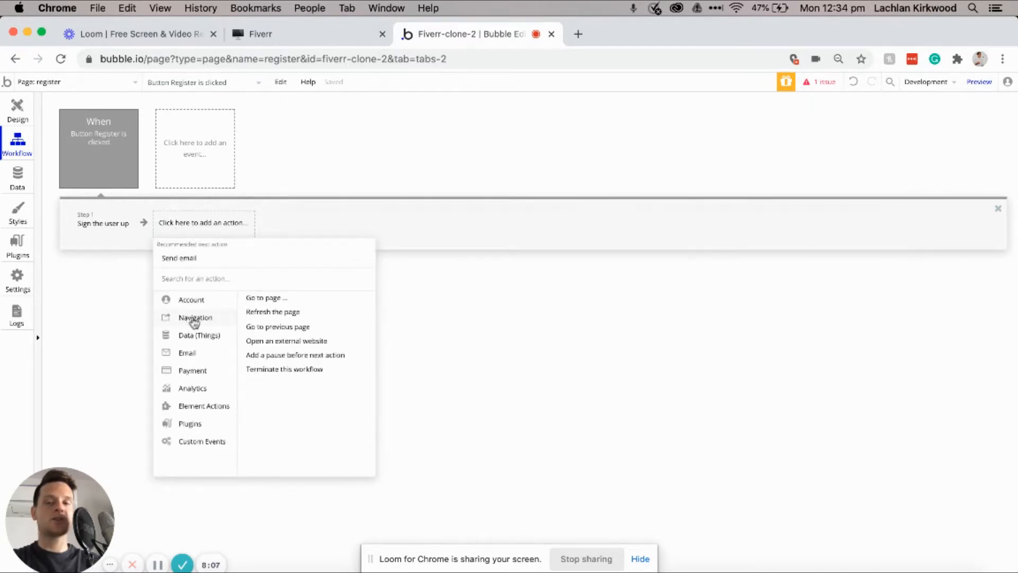
{"action": "left_click", "coordinate": [262, 297]}
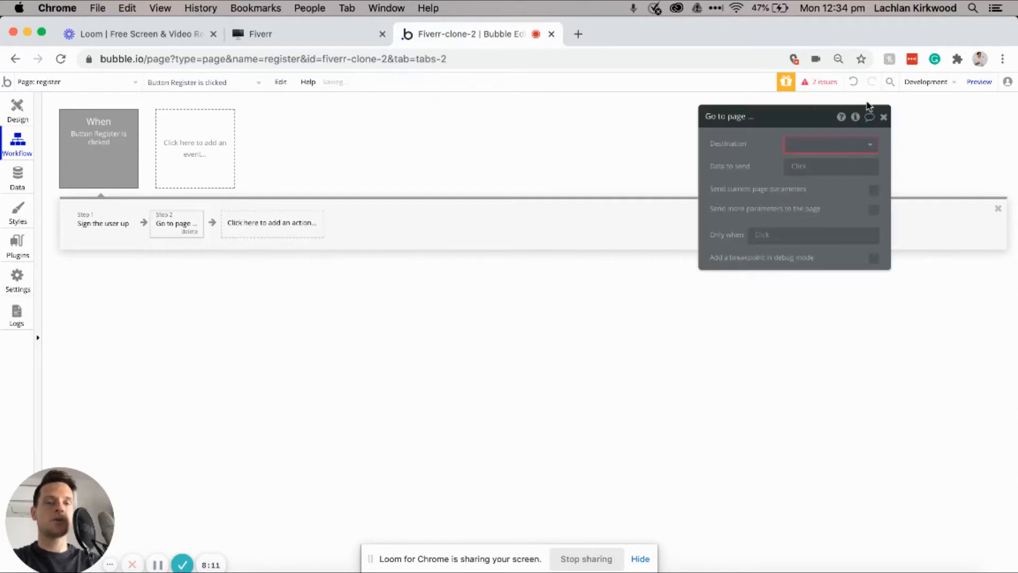
{"action": "left_click", "coordinate": [833, 144]}
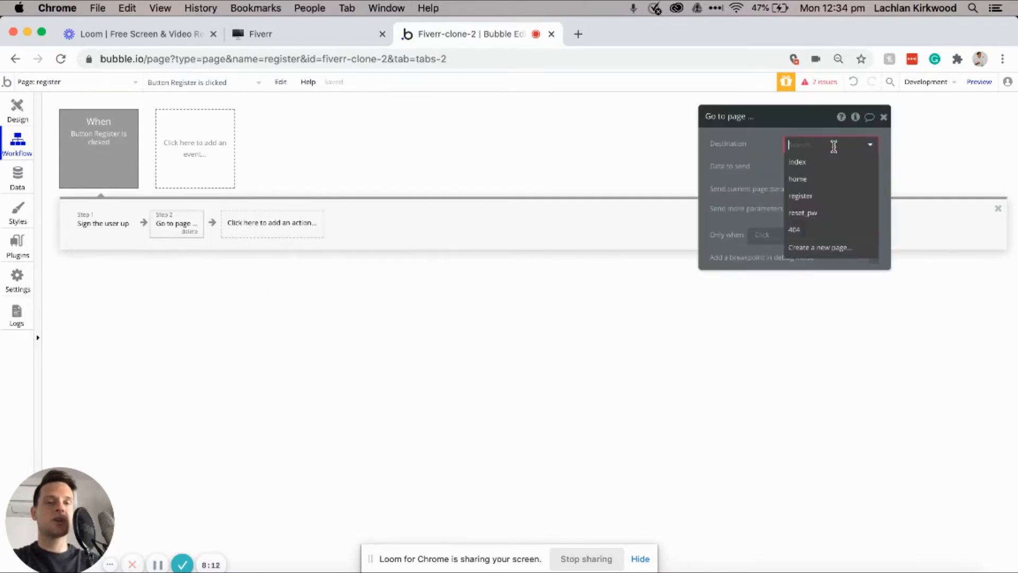
{"action": "left_click", "coordinate": [811, 183]}
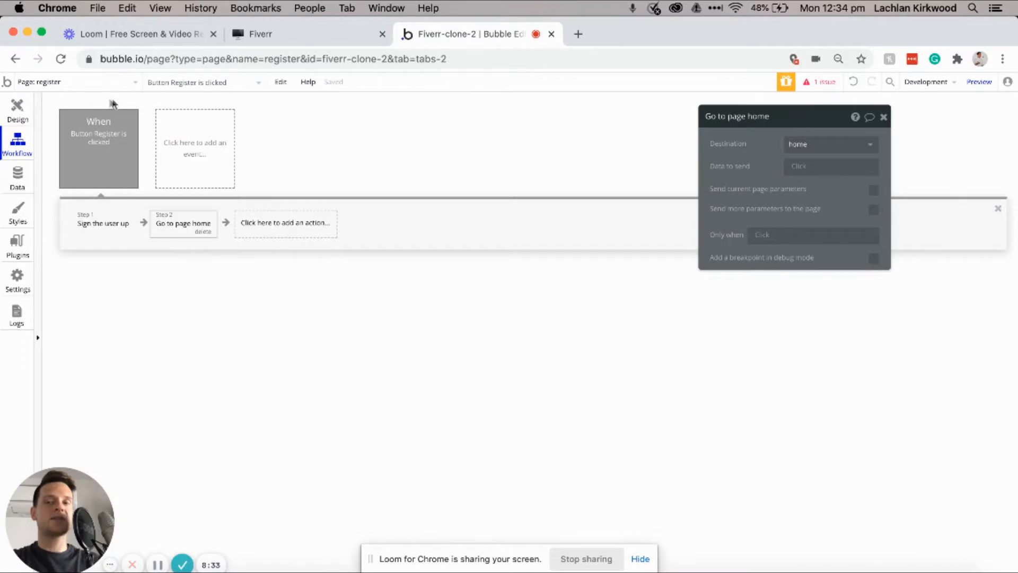
Step: Check the register page design, then go back to its workflows to start a new event
{"action": "left_click", "coordinate": [18, 108]}
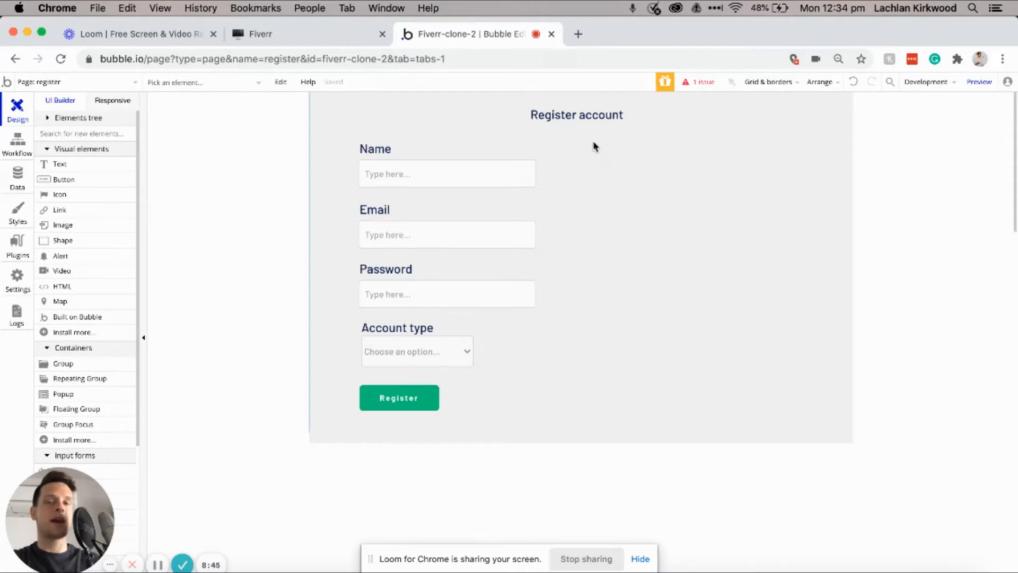
{"action": "left_click", "coordinate": [16, 153]}
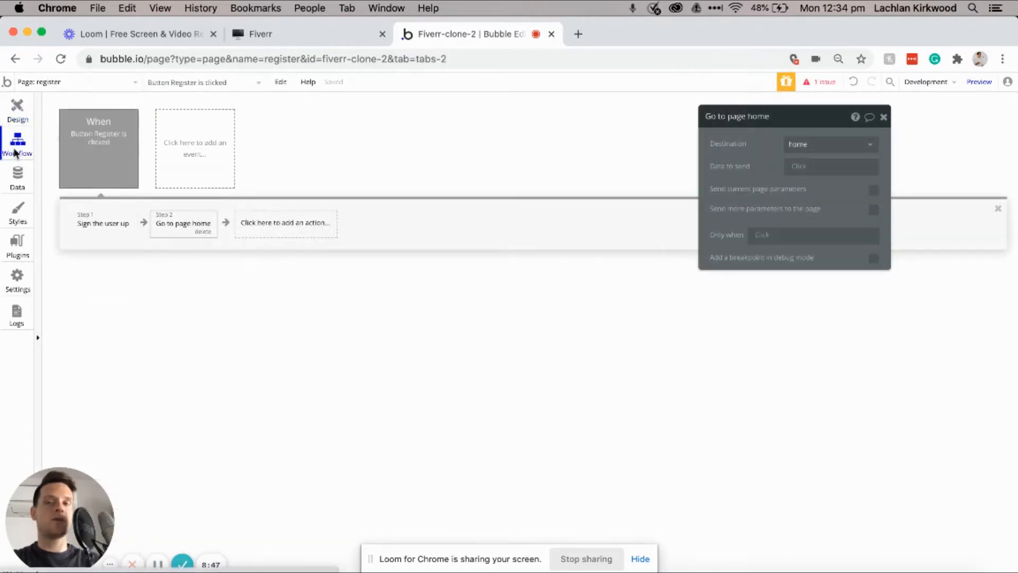
{"action": "left_click", "coordinate": [195, 157]}
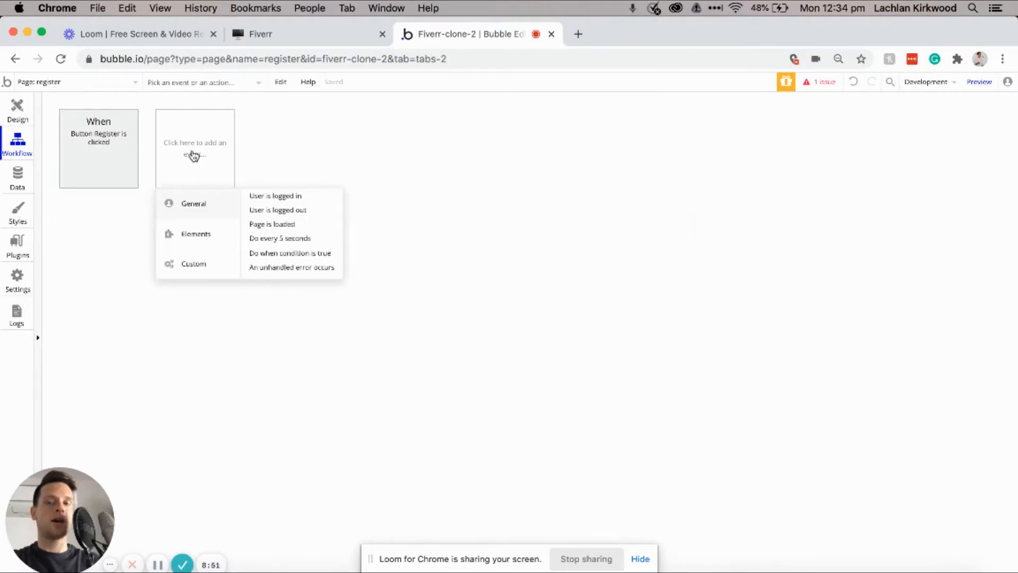
Step: Add a 'Page is loaded' event that runs only when Current User is logged in
{"action": "left_click", "coordinate": [272, 226]}
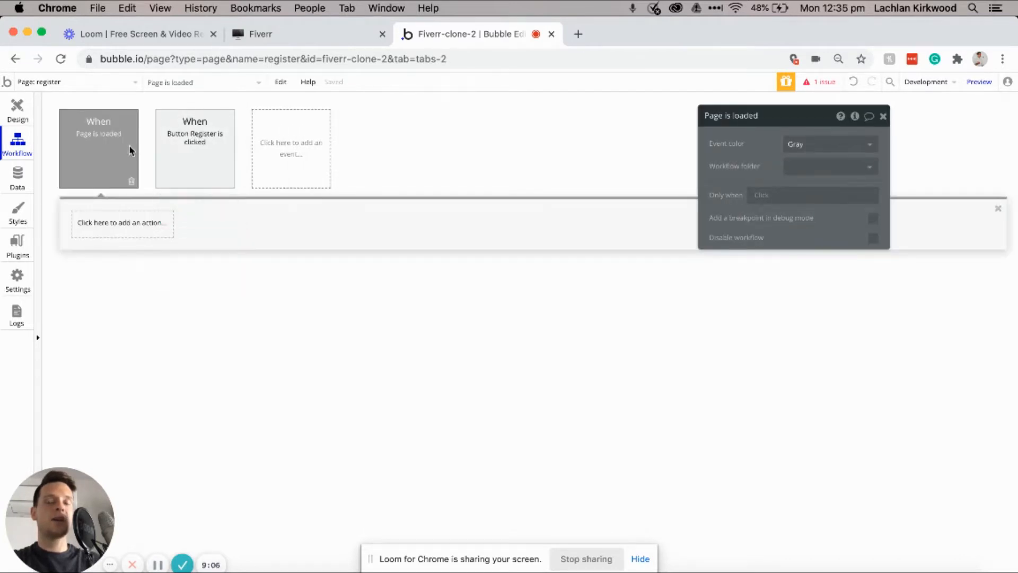
{"action": "left_click", "coordinate": [756, 195]}
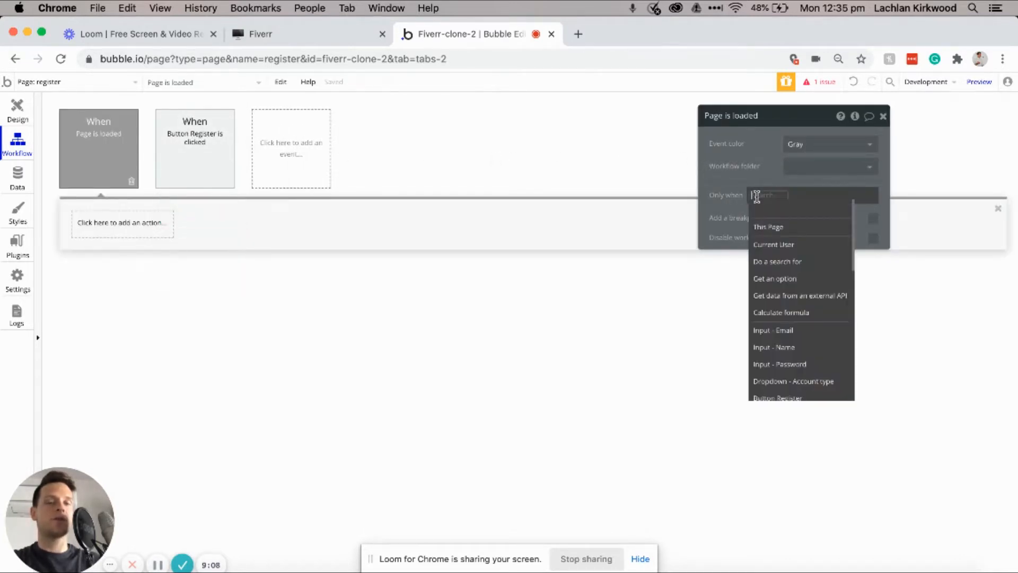
{"action": "left_click", "coordinate": [779, 245]}
{"action": "left_click", "coordinate": [824, 346]}
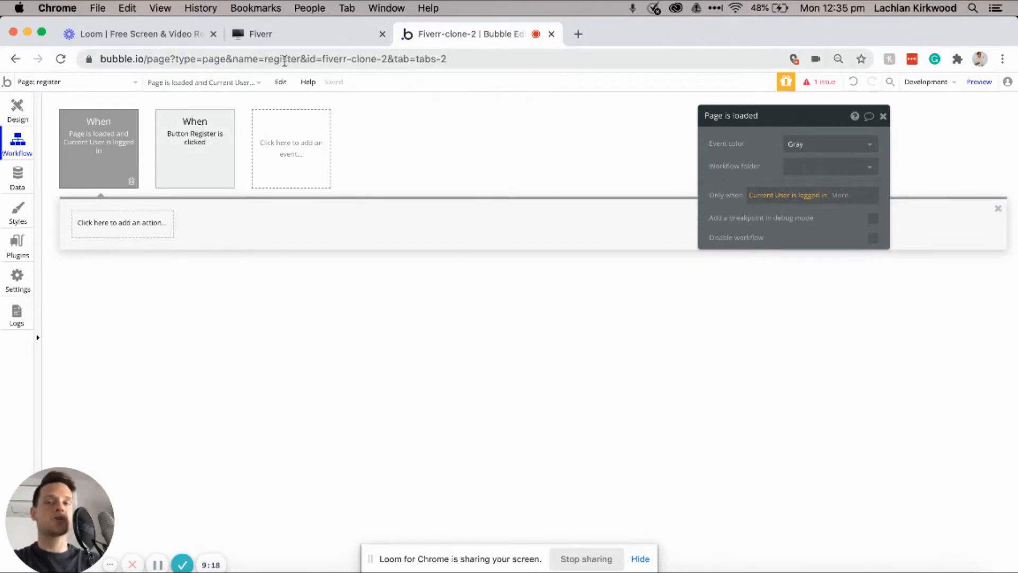
Step: Give the page-load event a Go to page action with destination home, then return to Design
{"action": "left_click", "coordinate": [112, 229]}
{"action": "mouse_move", "coordinate": [106, 289]}
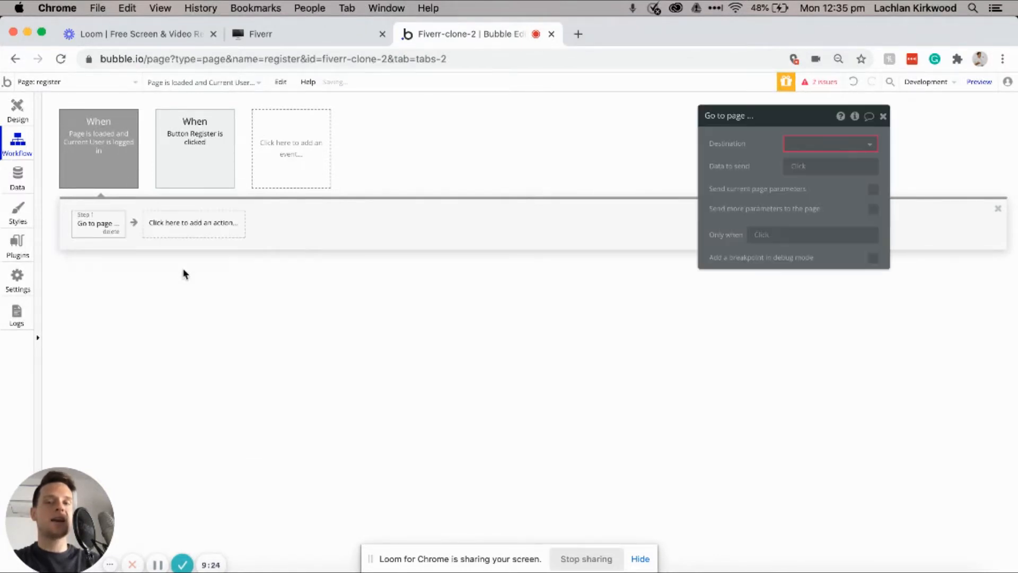
{"action": "left_click", "coordinate": [836, 142]}
{"action": "left_click", "coordinate": [802, 177]}
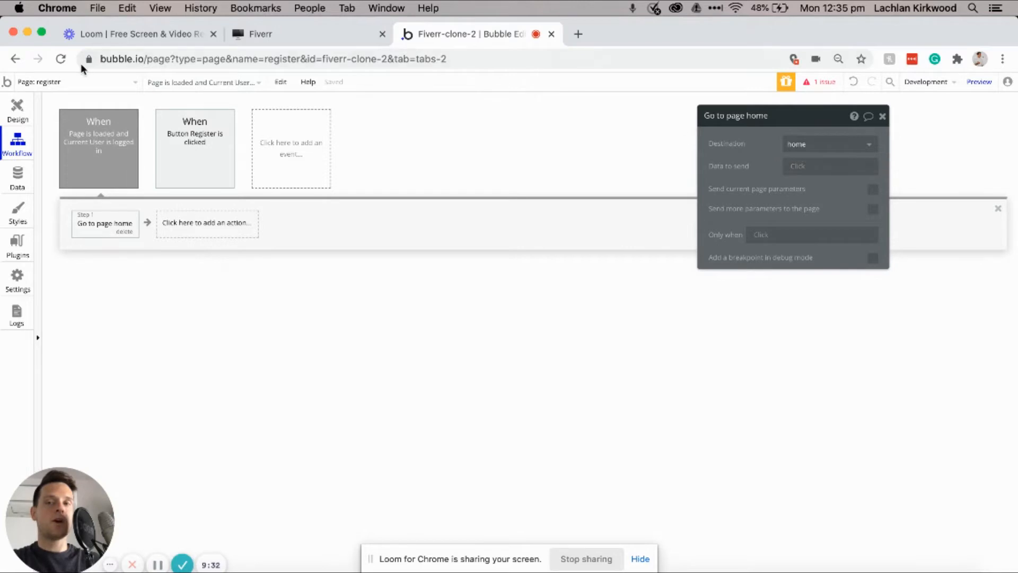
{"action": "left_click", "coordinate": [17, 110]}
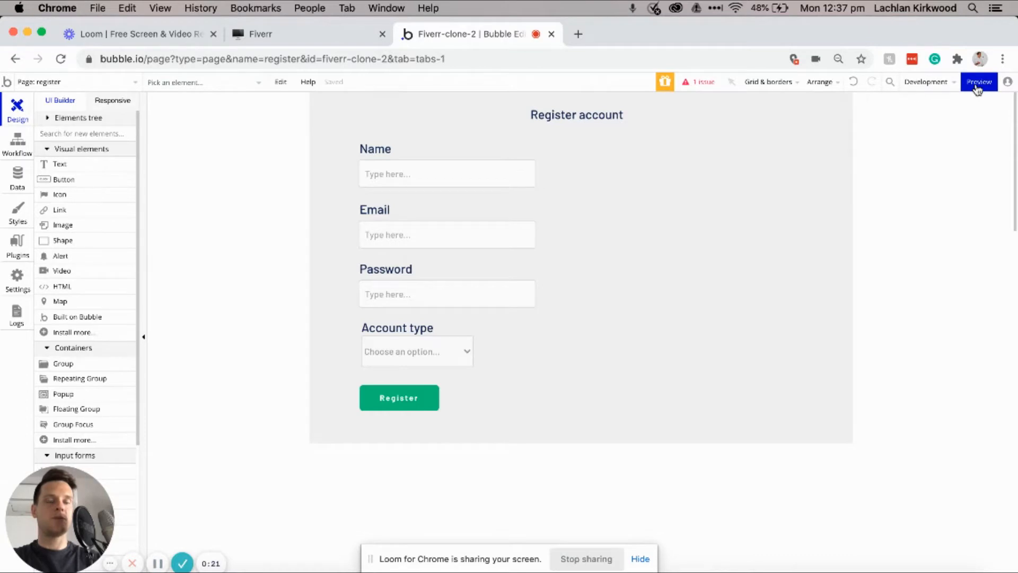
Step: Preview the register page and enter a test user's name and email address
{"action": "mouse_move", "coordinate": [978, 87]}
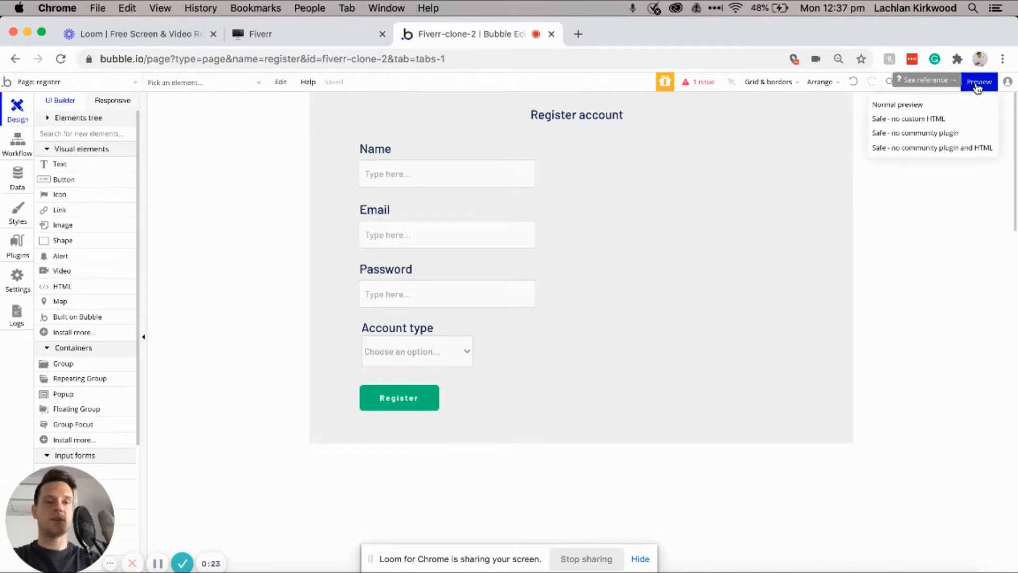
{"action": "left_click", "coordinate": [977, 85]}
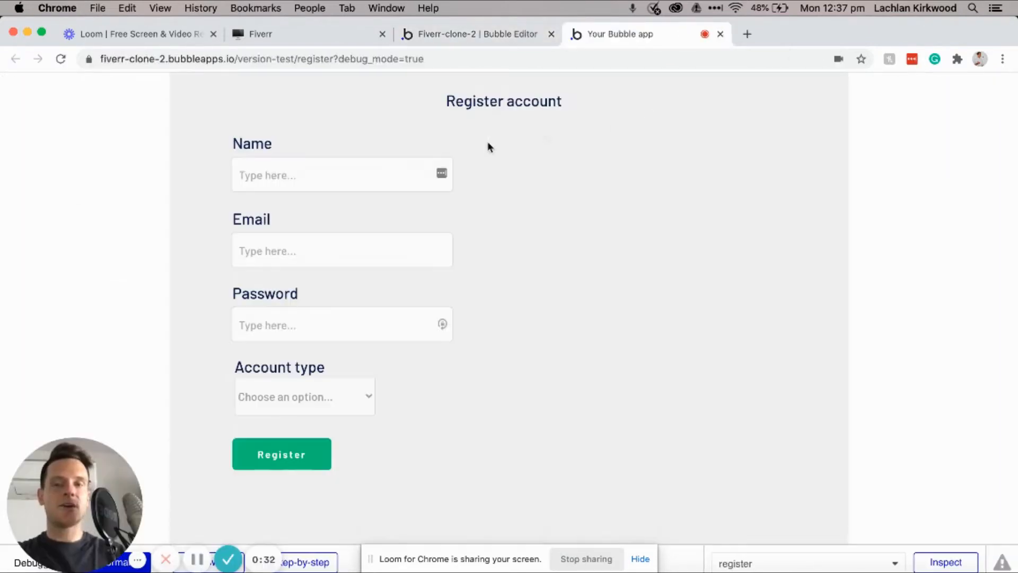
{"action": "left_click", "coordinate": [361, 173]}
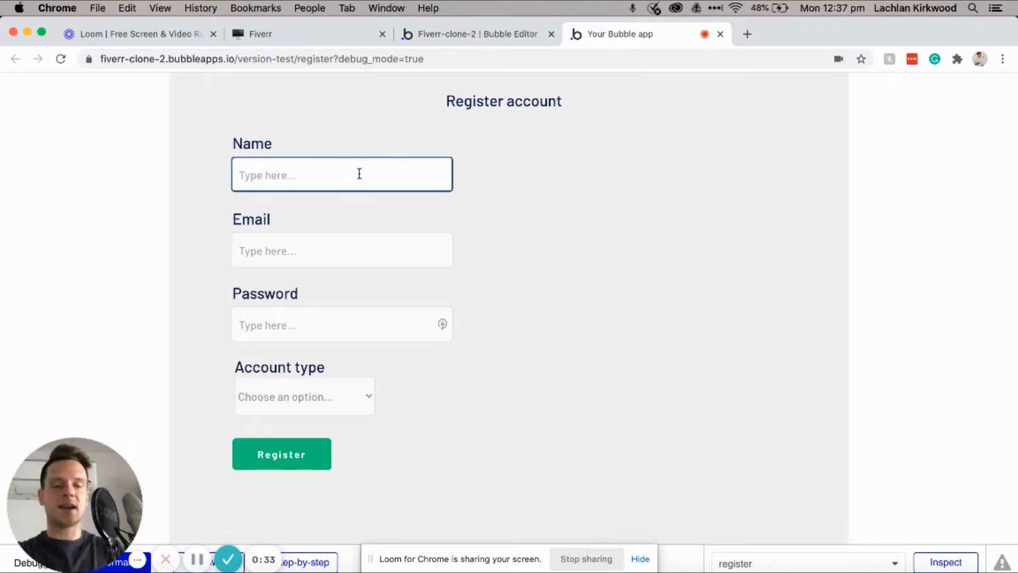
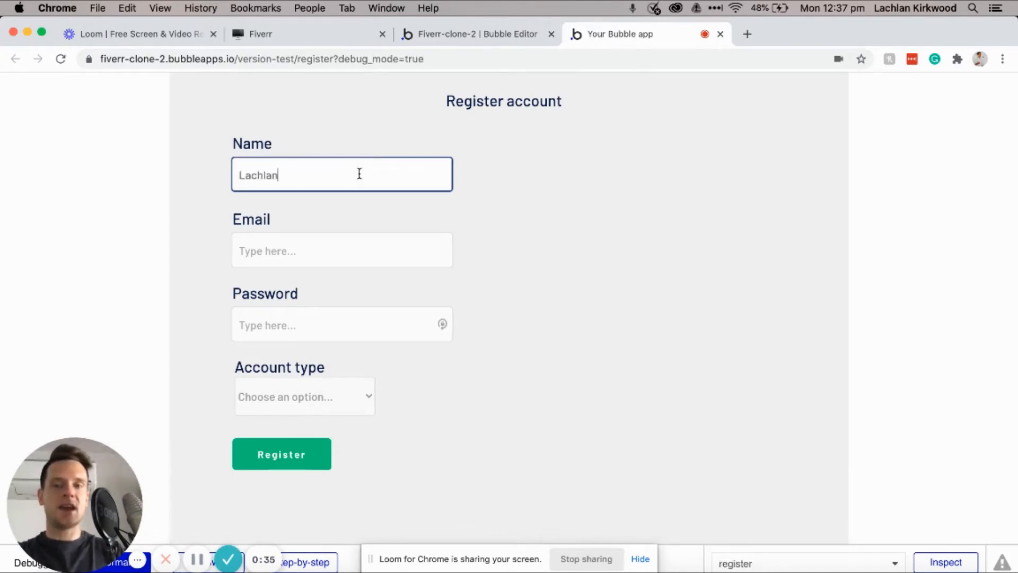
{"action": "left_click", "coordinate": [263, 245]}
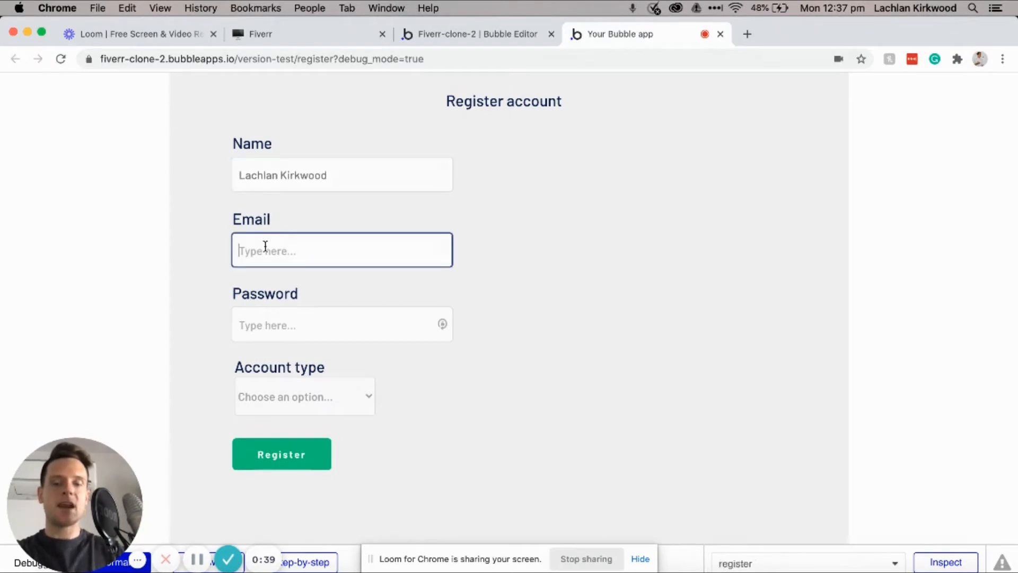
{"action": "type", "text": "test@gmai"}
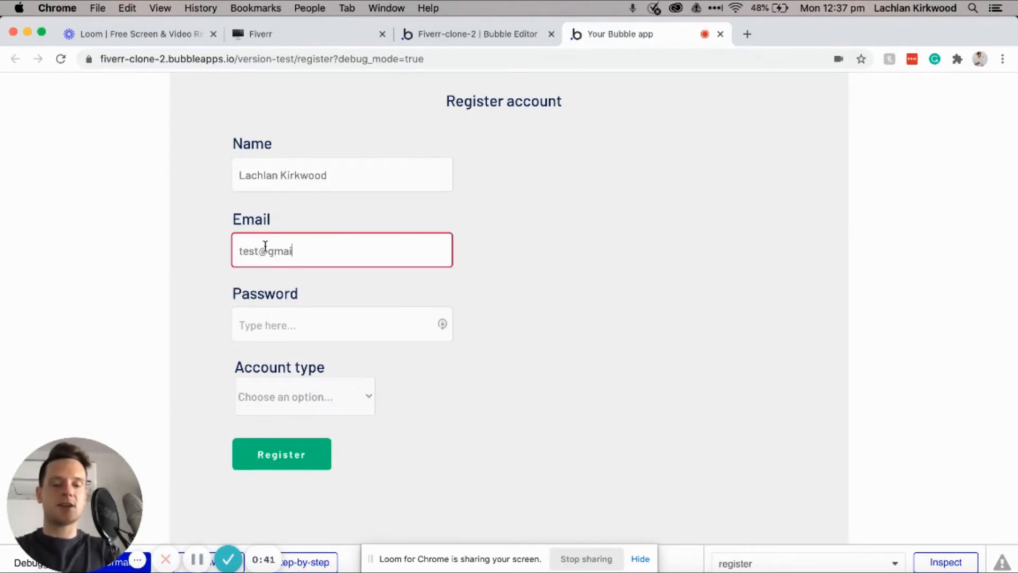
{"action": "type", "text": "l.com"}
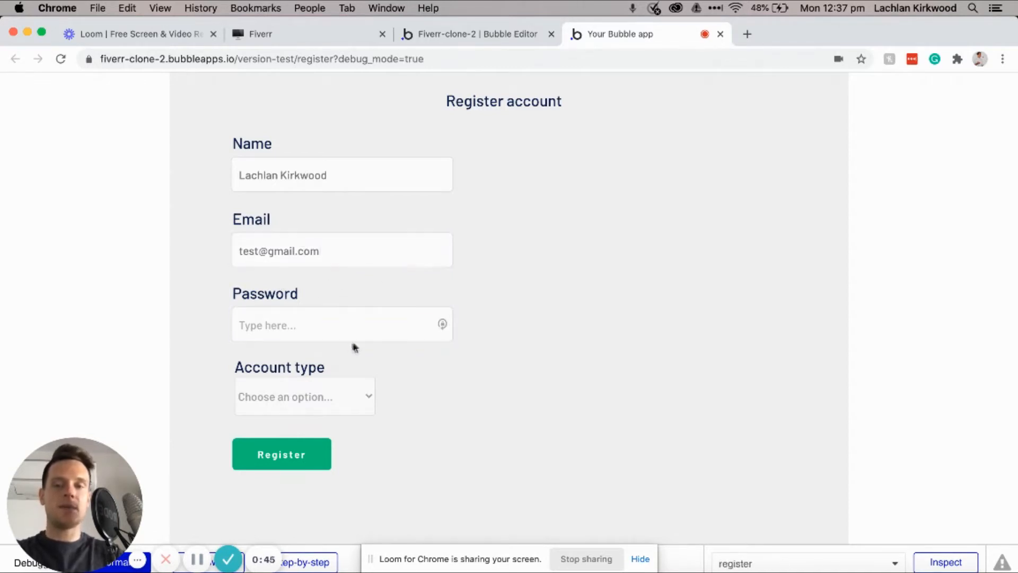
Step: Enter a test password, choose 'I'm interested in selling products' as account type, and submit
{"action": "left_click", "coordinate": [342, 328]}
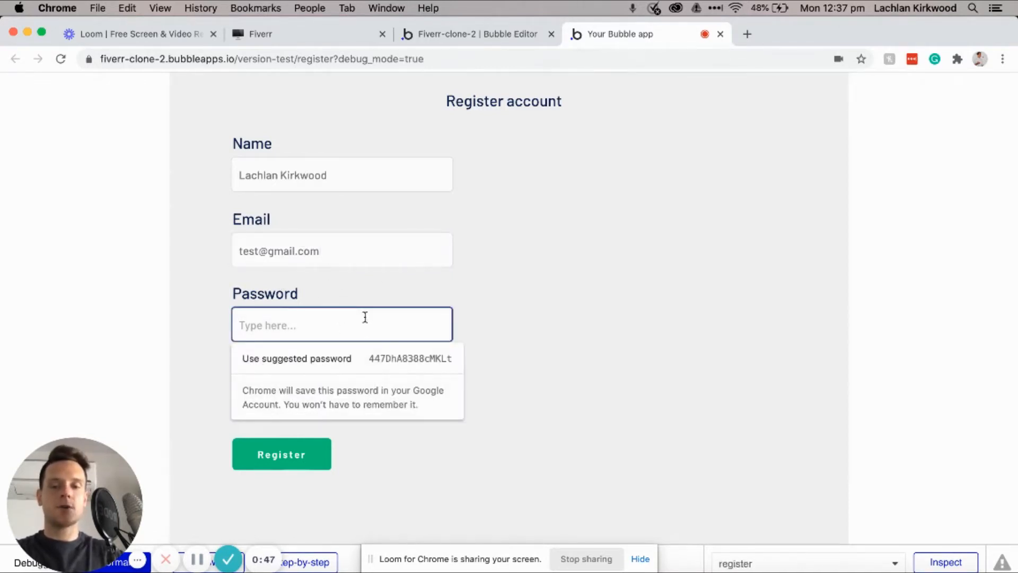
{"action": "type", "text": "test1"}
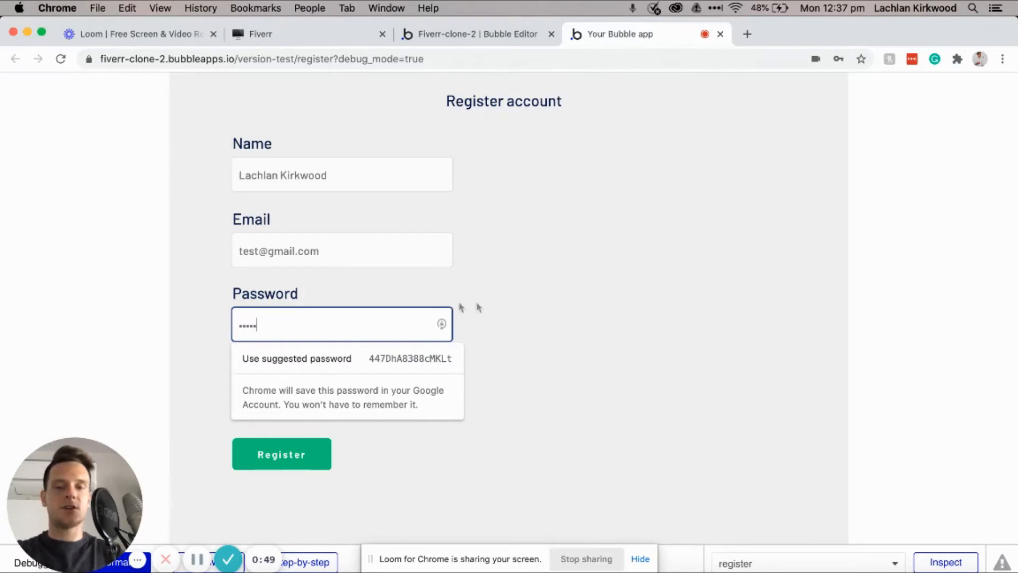
{"action": "left_click", "coordinate": [551, 310]}
{"action": "left_click", "coordinate": [371, 392]}
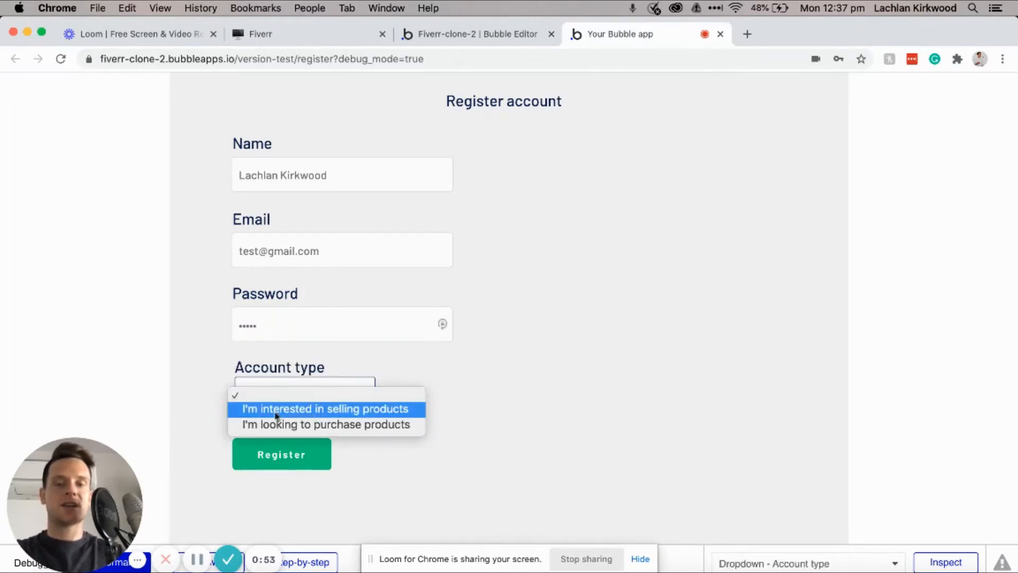
{"action": "left_click", "coordinate": [297, 411]}
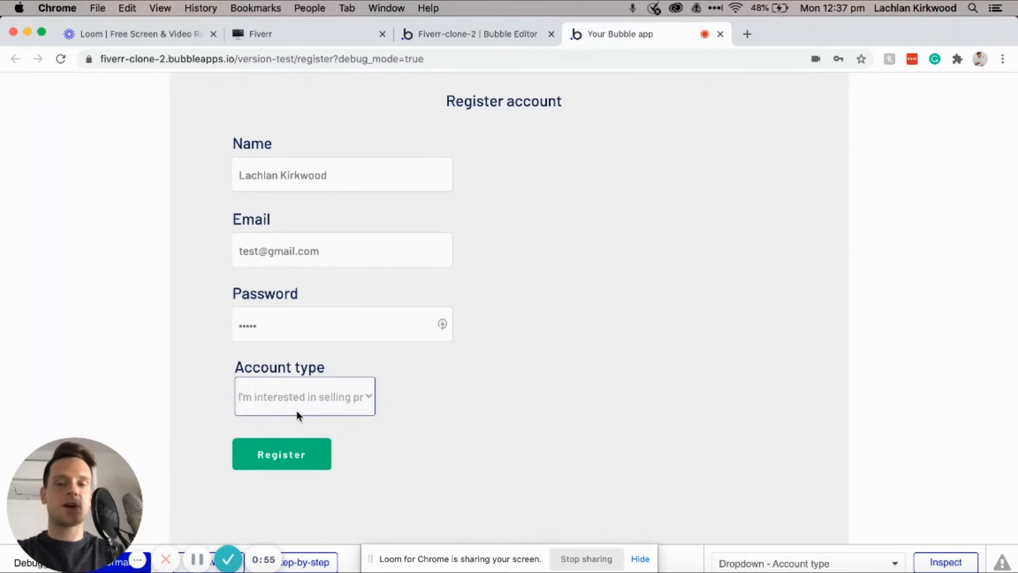
{"action": "left_click", "coordinate": [291, 461]}
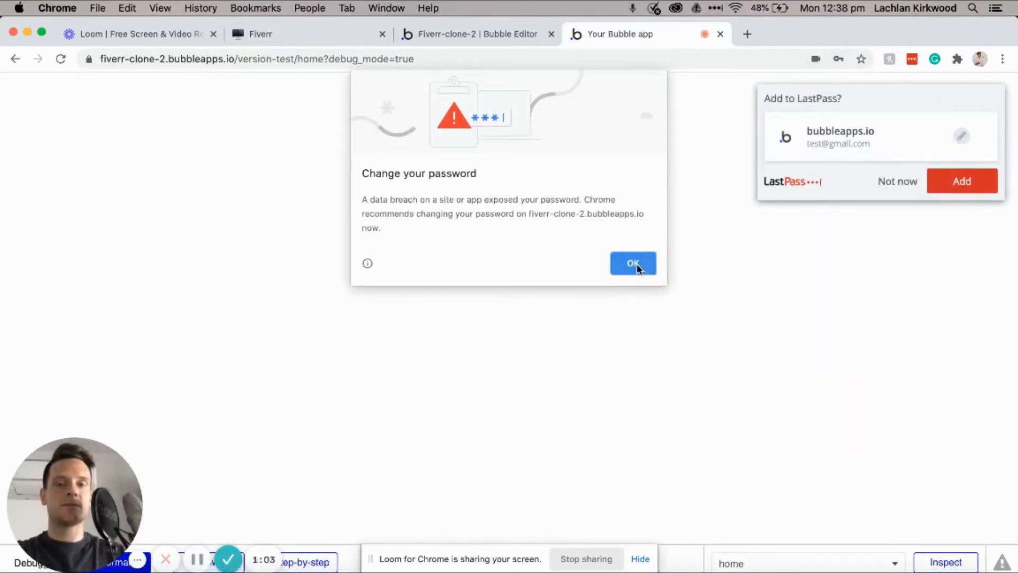
Step: Dismiss Chrome's password warning and LastPass's save prompt, then inspect the home URL
{"action": "left_click", "coordinate": [633, 263]}
{"action": "left_click", "coordinate": [899, 182]}
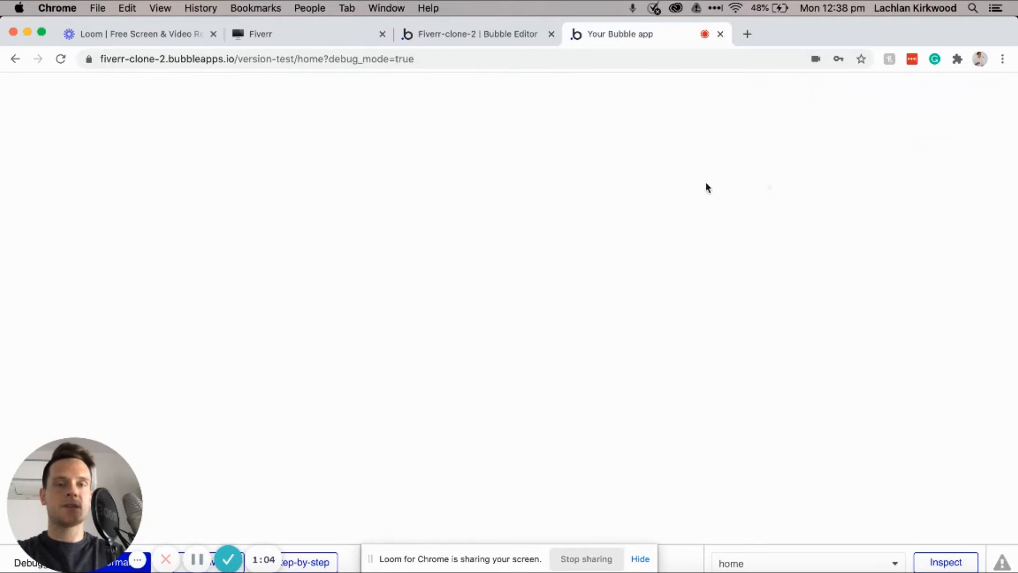
{"action": "left_click", "coordinate": [304, 59]}
{"action": "left_click", "coordinate": [297, 59]}
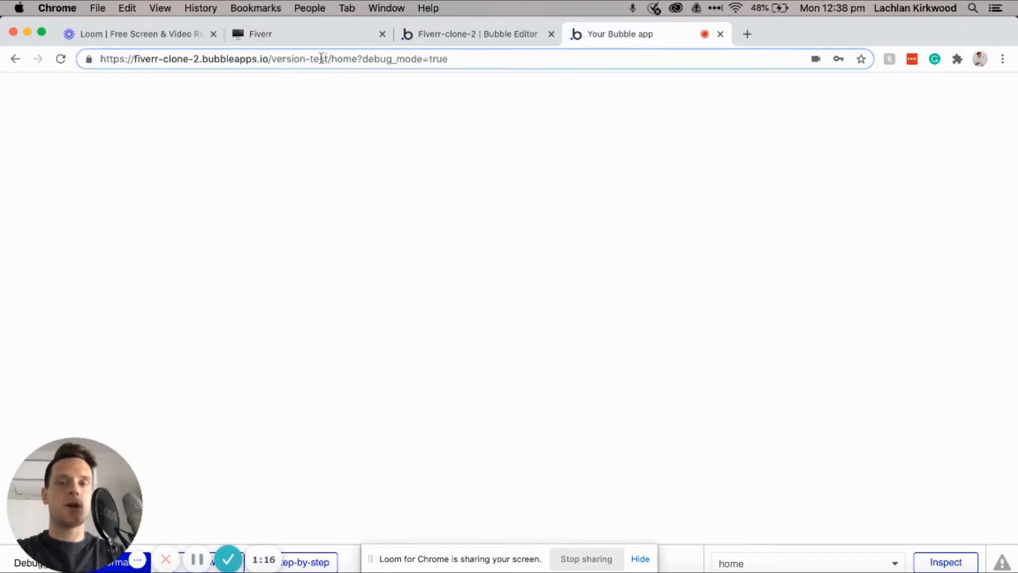
{"action": "left_click_drag", "start_coordinate": [331, 59], "coordinate": [361, 58]}
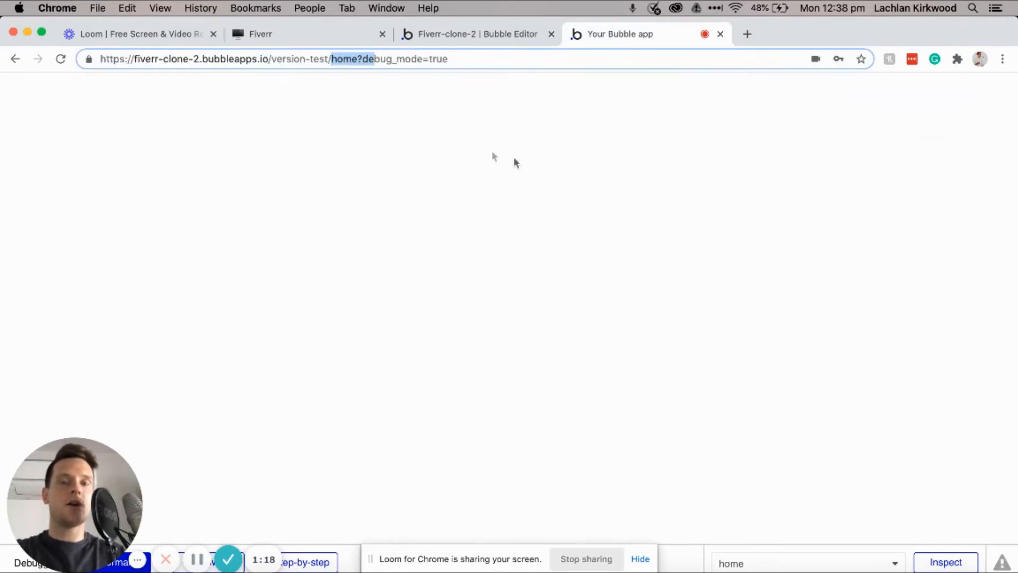
{"action": "left_click", "coordinate": [446, 202]}
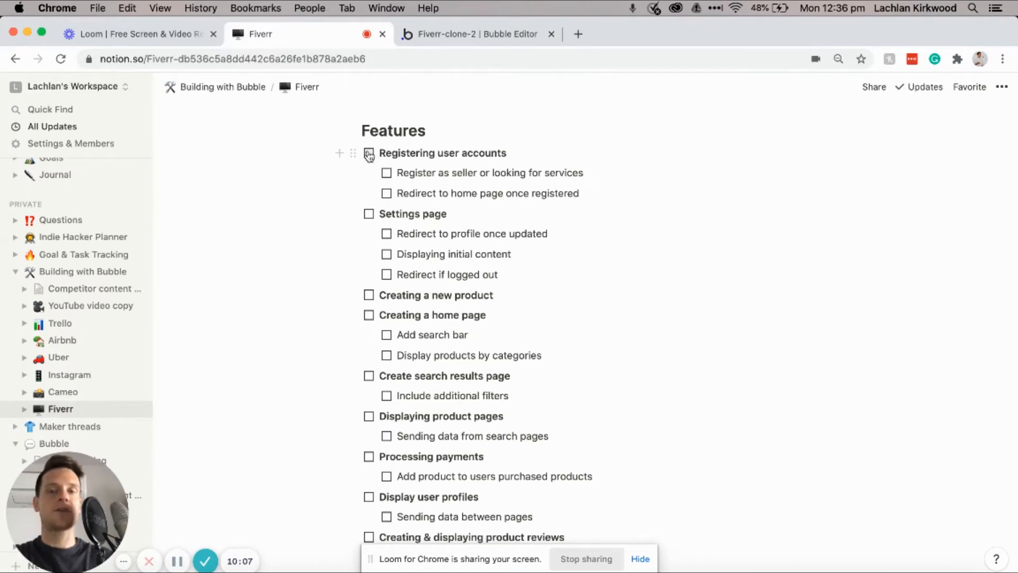
Step: Tick Registering user accounts and its two subtasks, edit the first Settings page subtask, and return to Bubble
{"action": "left_click", "coordinate": [369, 154]}
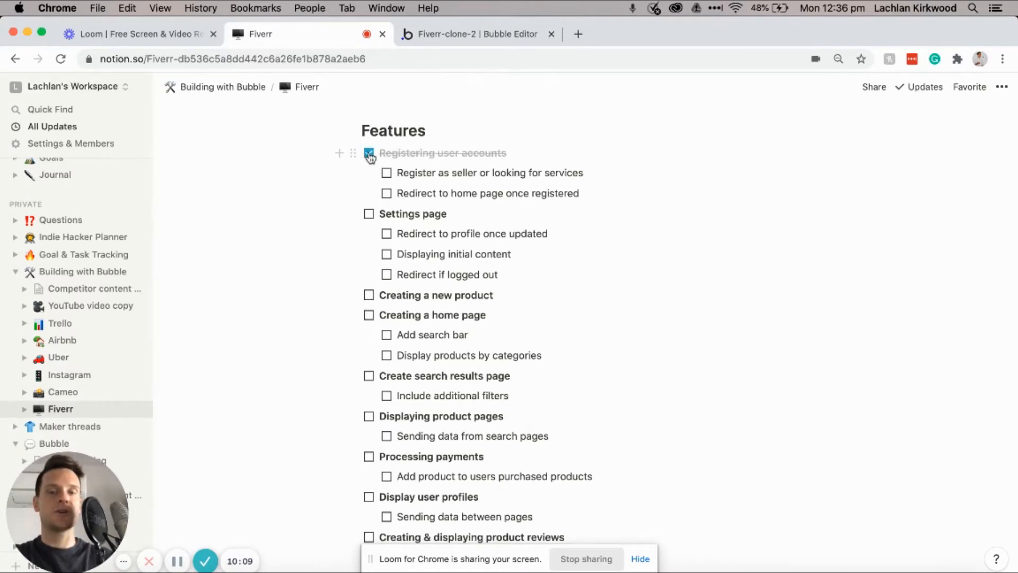
{"action": "left_click", "coordinate": [386, 174]}
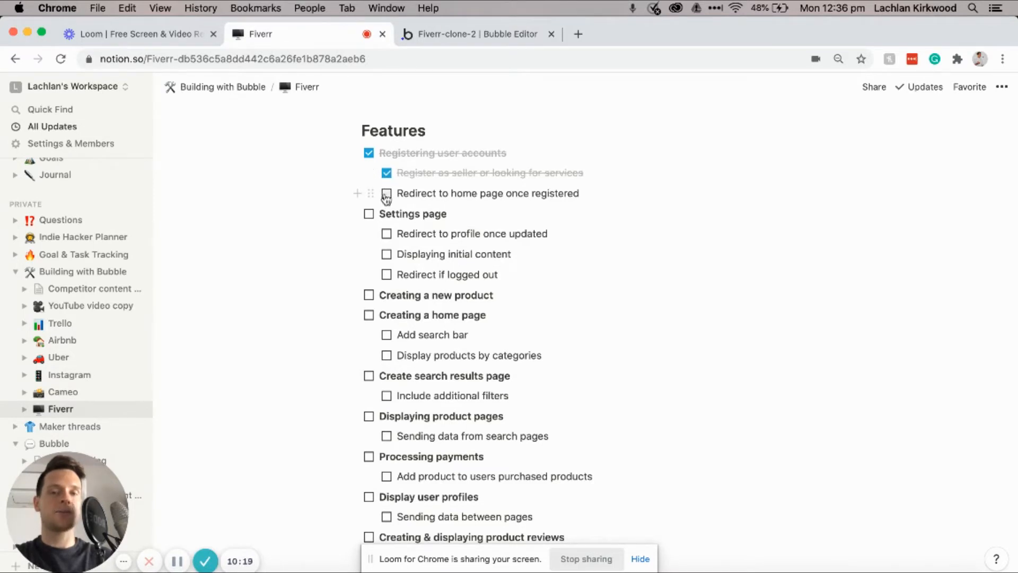
{"action": "left_click", "coordinate": [386, 194]}
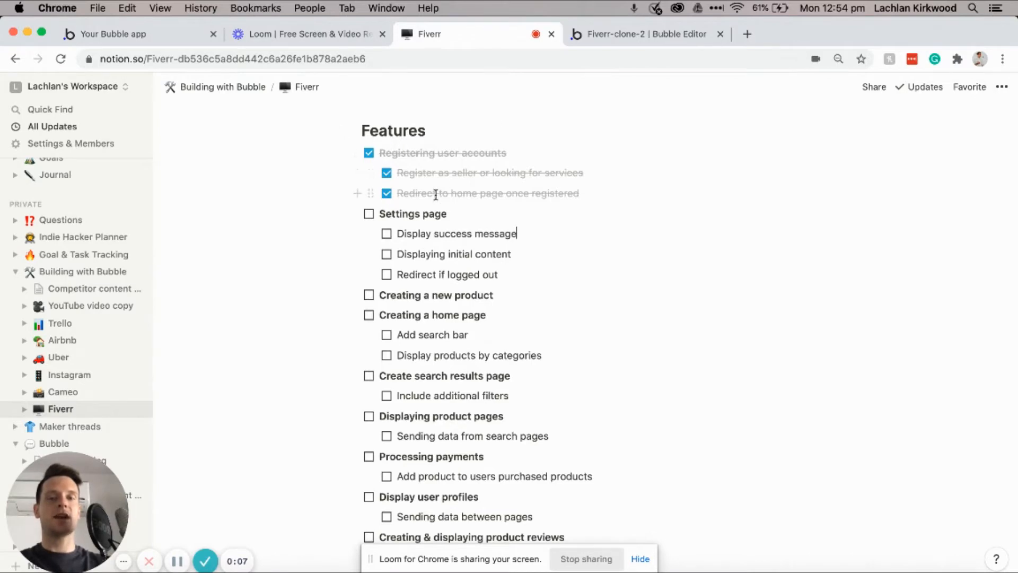
{"action": "scroll", "coordinate": [435, 195], "scroll_direction": "down", "scroll_amount": 1}
{"action": "left_click", "coordinate": [455, 196]}
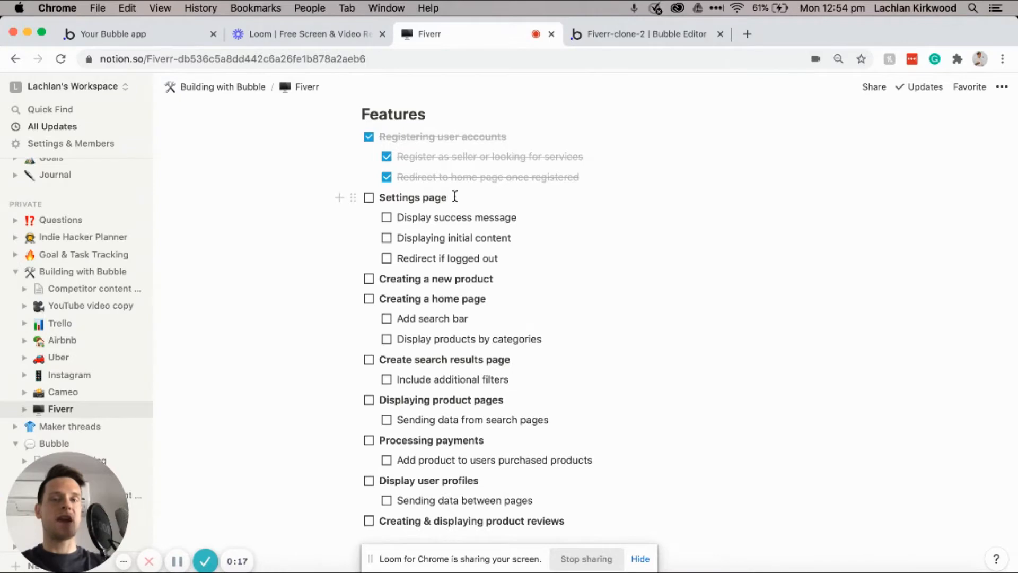
{"action": "left_click", "coordinate": [621, 37]}
Step: Create a new page named 'settings' with a light grey background colour
{"action": "left_click", "coordinate": [38, 81]}
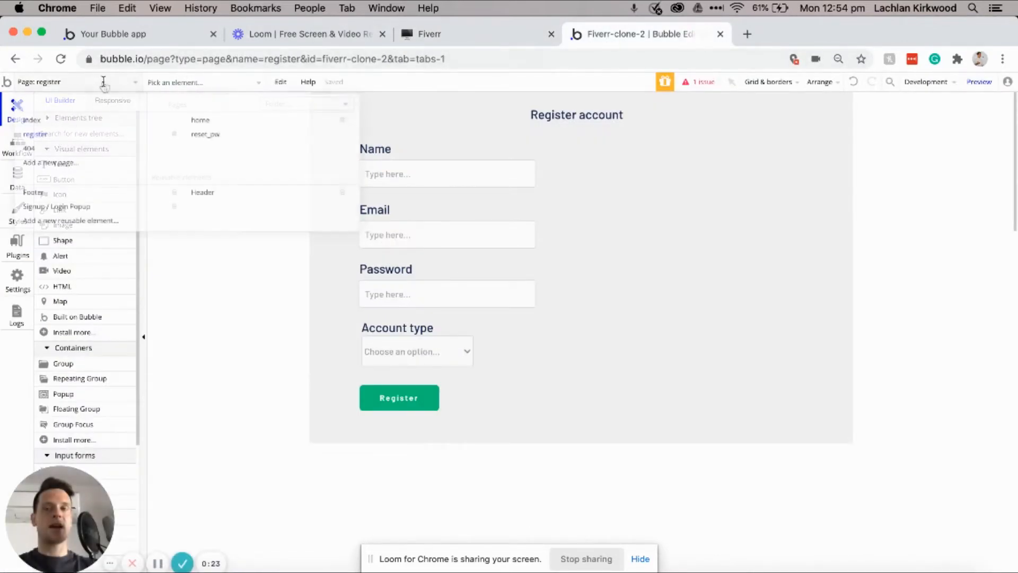
{"action": "left_click", "coordinate": [60, 166]}
{"action": "type", "text": "s"}
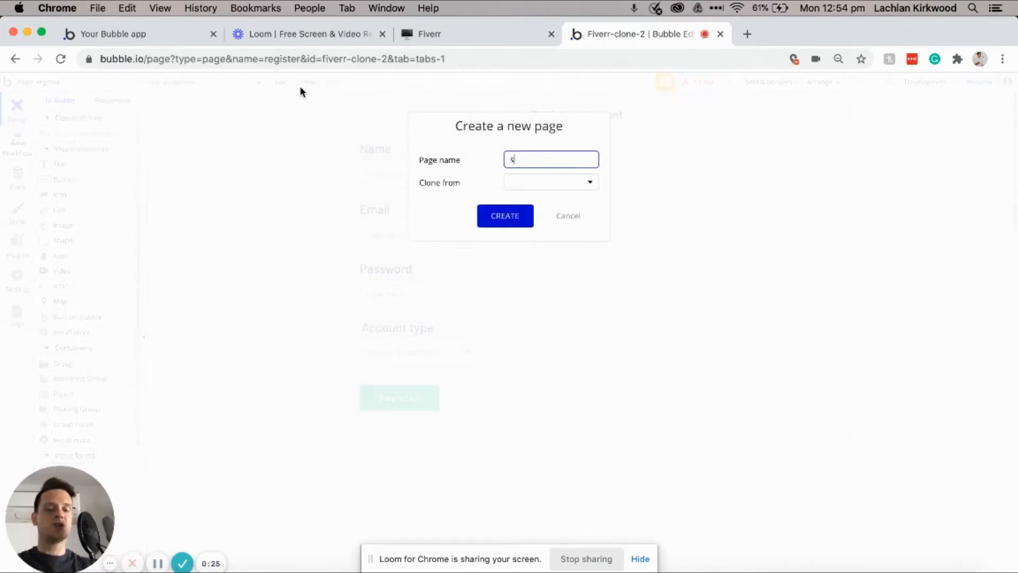
{"action": "type", "text": "ettings"}
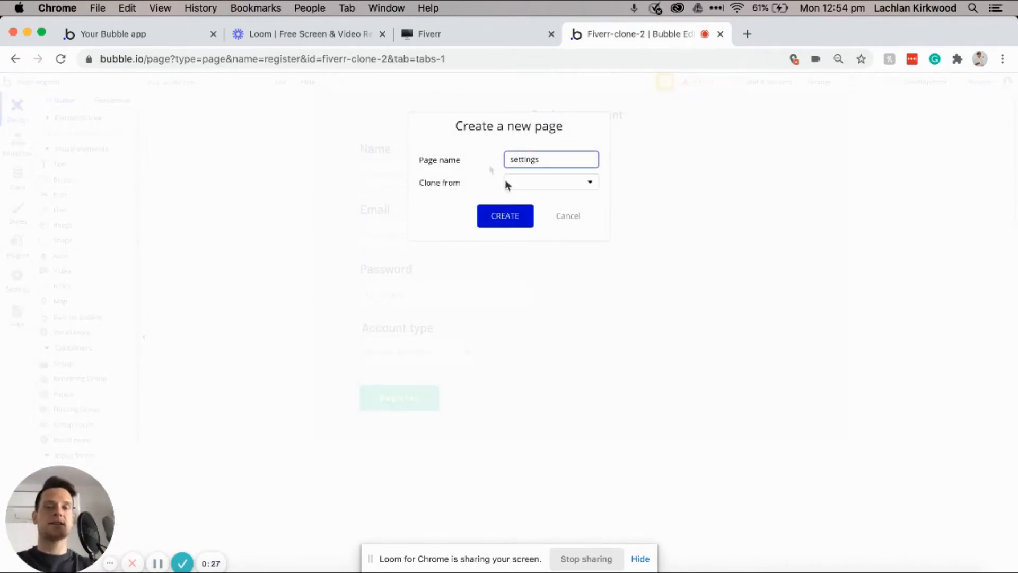
{"action": "left_click", "coordinate": [509, 212]}
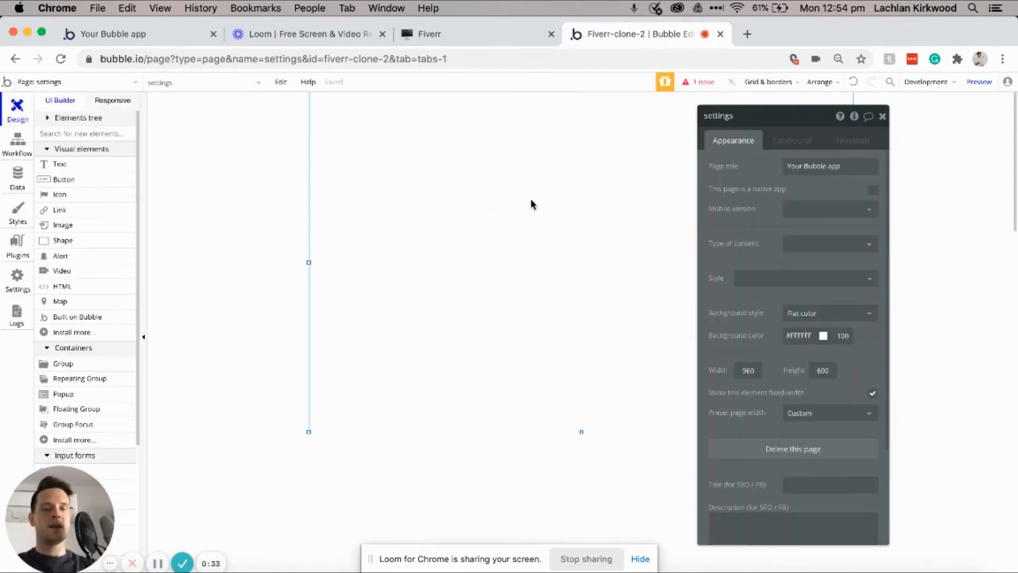
{"action": "left_click", "coordinate": [811, 336]}
{"action": "left_click", "coordinate": [786, 352]}
{"action": "left_click_drag", "start_coordinate": [785, 352], "coordinate": [775, 351]}
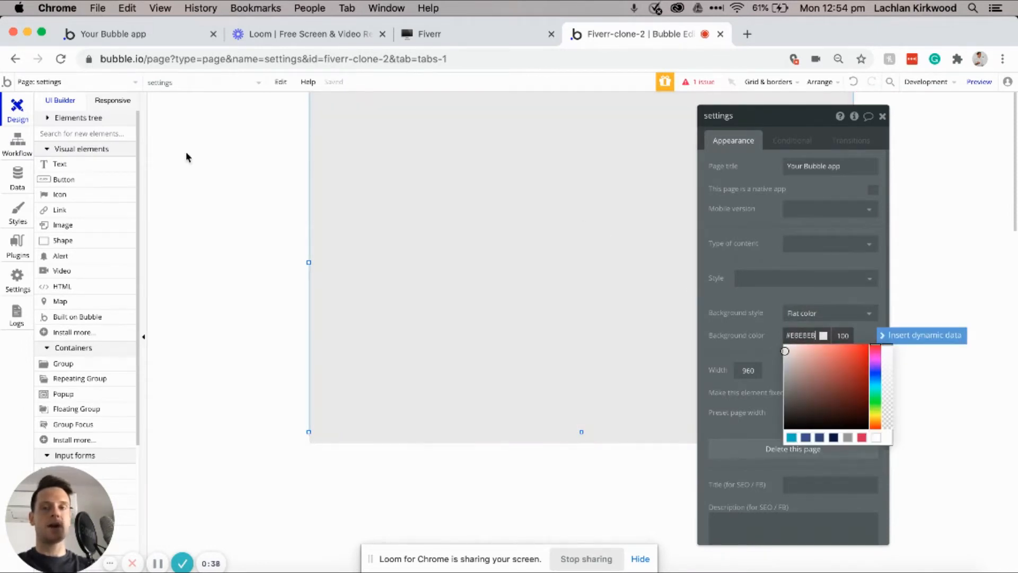
Step: Add a 'Settings' text in H2 Heading - Dark style, centred horizontally at the page top
{"action": "left_click", "coordinate": [100, 164]}
{"action": "left_click_drag", "start_coordinate": [494, 99], "coordinate": [599, 126]}
{"action": "type", "text": "Settings"}
{"action": "left_click", "coordinate": [805, 356]}
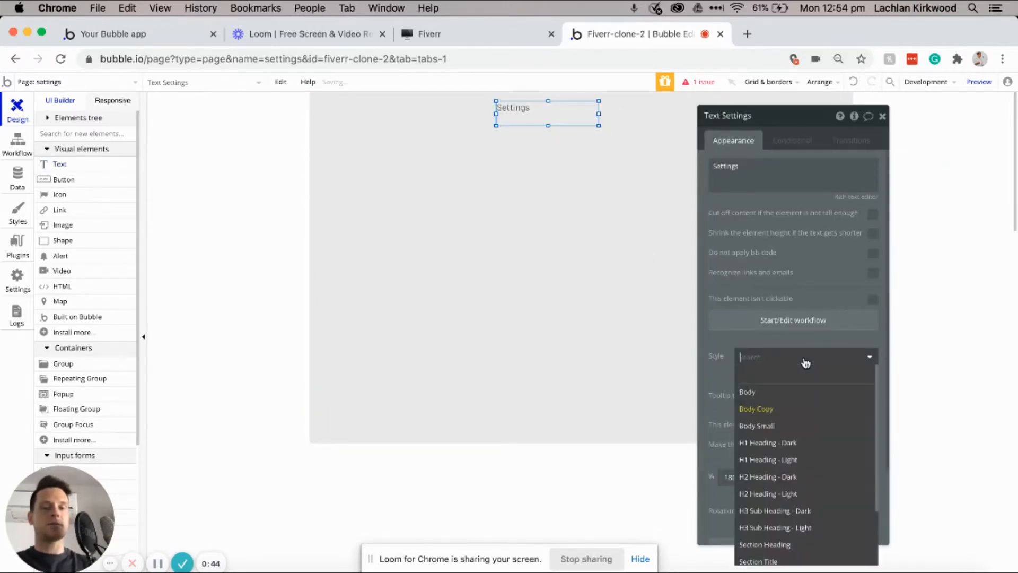
{"action": "left_click", "coordinate": [774, 477]}
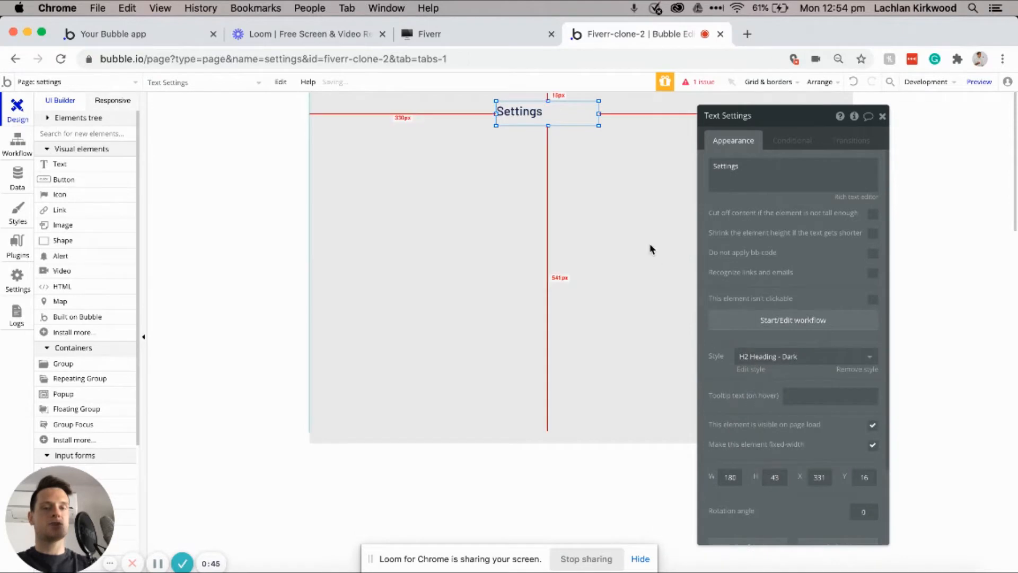
{"action": "left_click", "coordinate": [599, 113]}
{"action": "left_click_drag", "start_coordinate": [599, 113], "coordinate": [554, 113]}
{"action": "double_click", "coordinate": [551, 113]}
{"action": "right_click", "coordinate": [528, 113]}
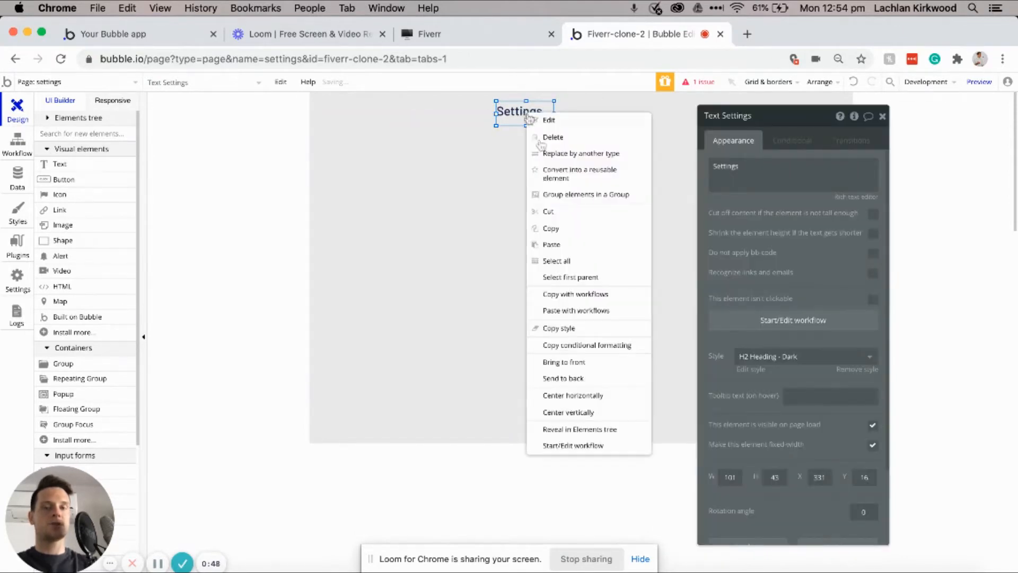
{"action": "left_click", "coordinate": [589, 395]}
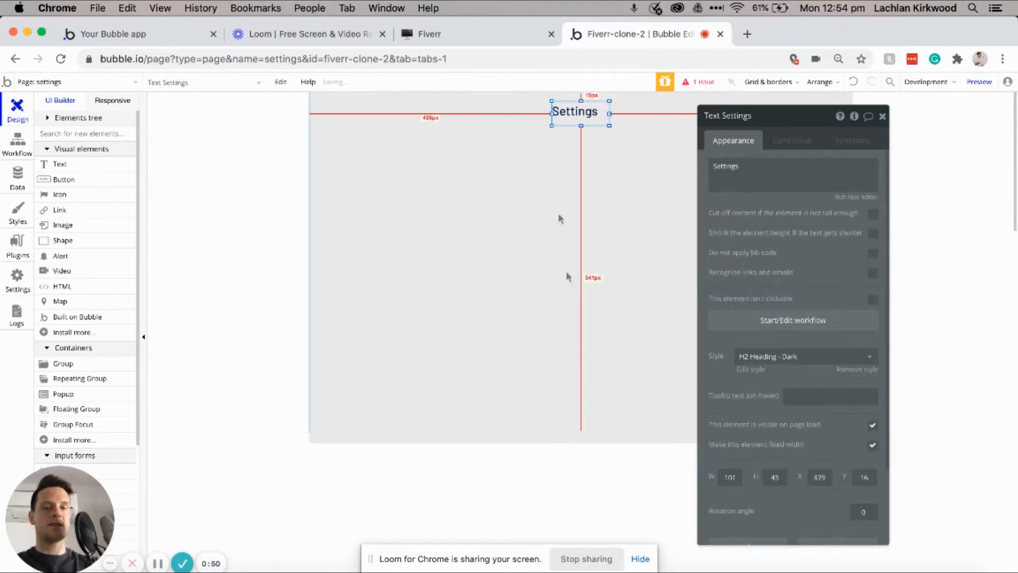
{"action": "left_click", "coordinate": [544, 148]}
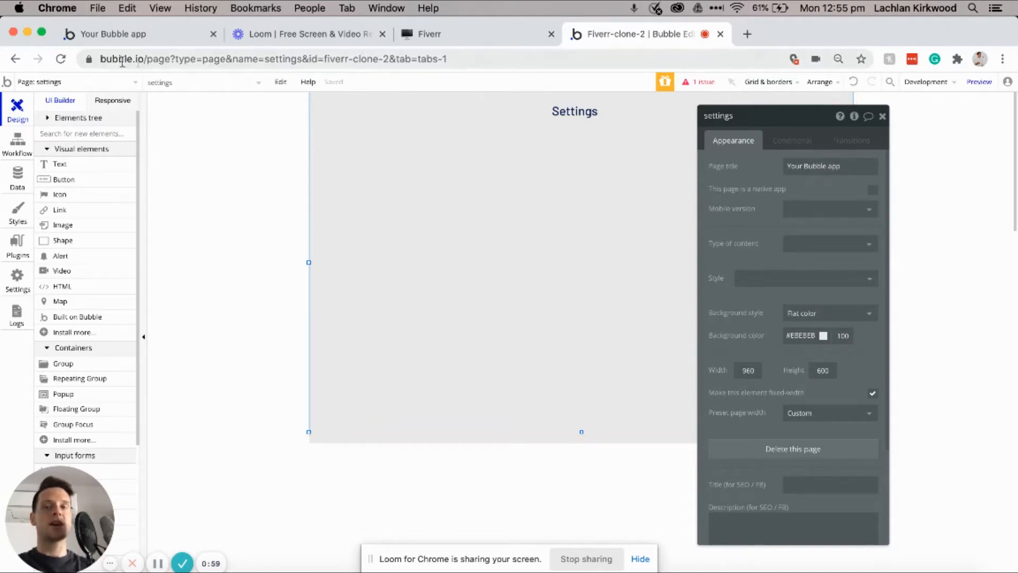
Step: On the register page, select the Name and Account type labels with their input and dropdown
{"action": "left_click", "coordinate": [113, 81]}
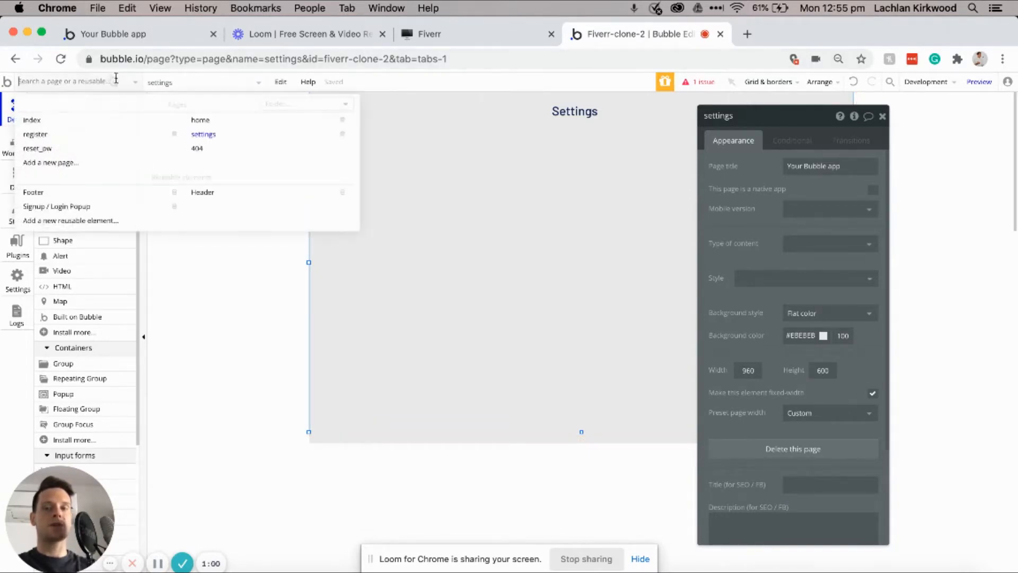
{"action": "left_click", "coordinate": [102, 135]}
{"action": "left_click", "coordinate": [384, 149]}
{"action": "left_click", "coordinate": [385, 173], "text": "shift"}
{"action": "left_click", "coordinate": [406, 327], "text": "shift"}
{"action": "left_click", "coordinate": [408, 350], "text": "shift"}
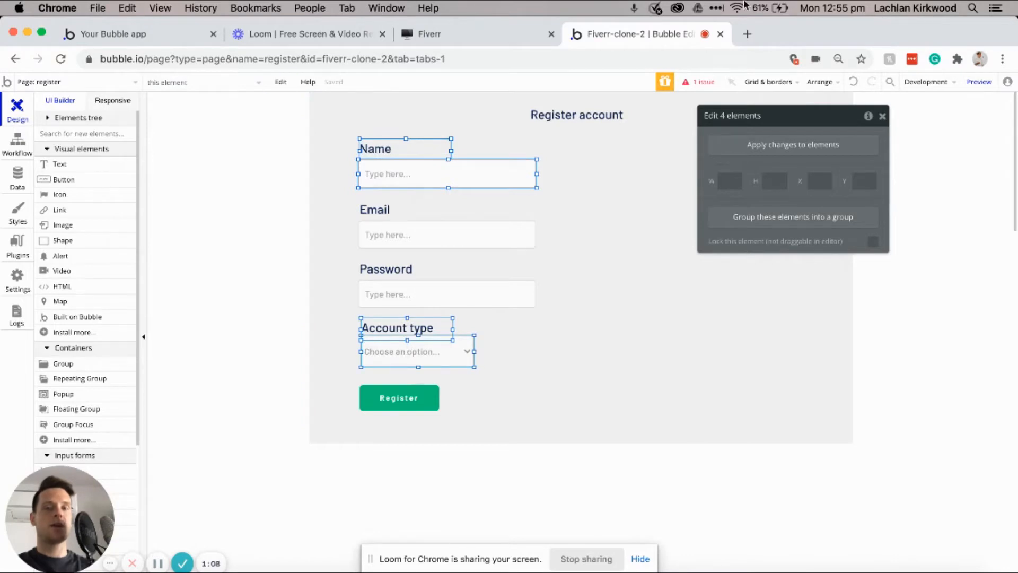
Step: Paste the copied elements onto the settings page, then check the Notion feature plan
{"action": "left_click", "coordinate": [76, 82]}
{"action": "left_click", "coordinate": [234, 133]}
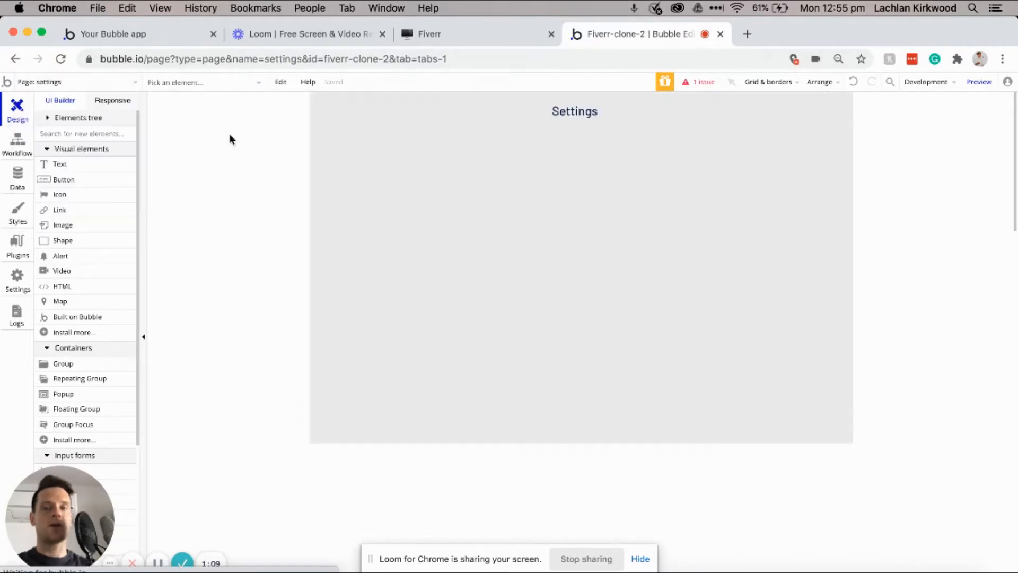
{"action": "key", "text": "ctrl+v"}
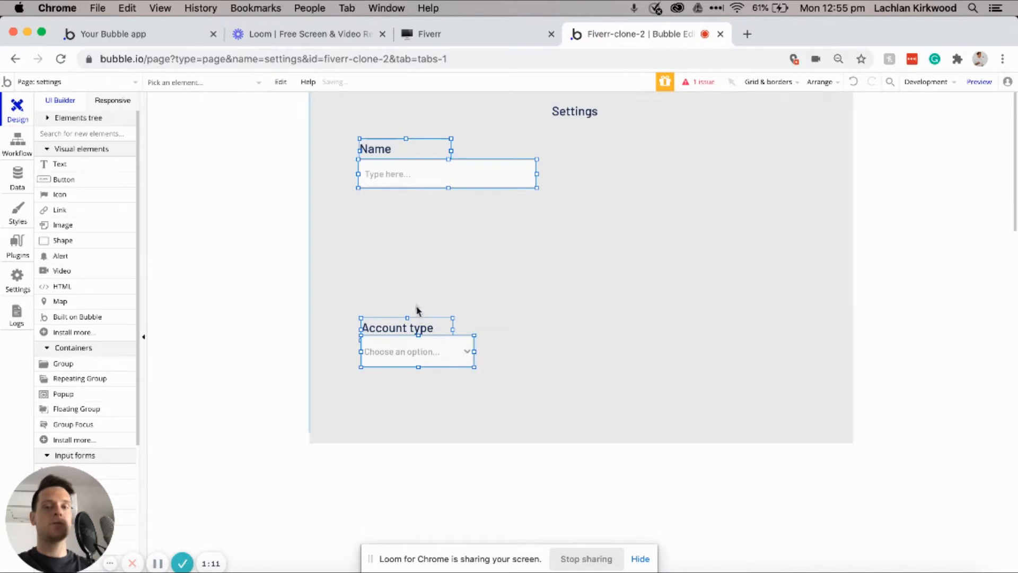
{"action": "left_click", "coordinate": [415, 301]}
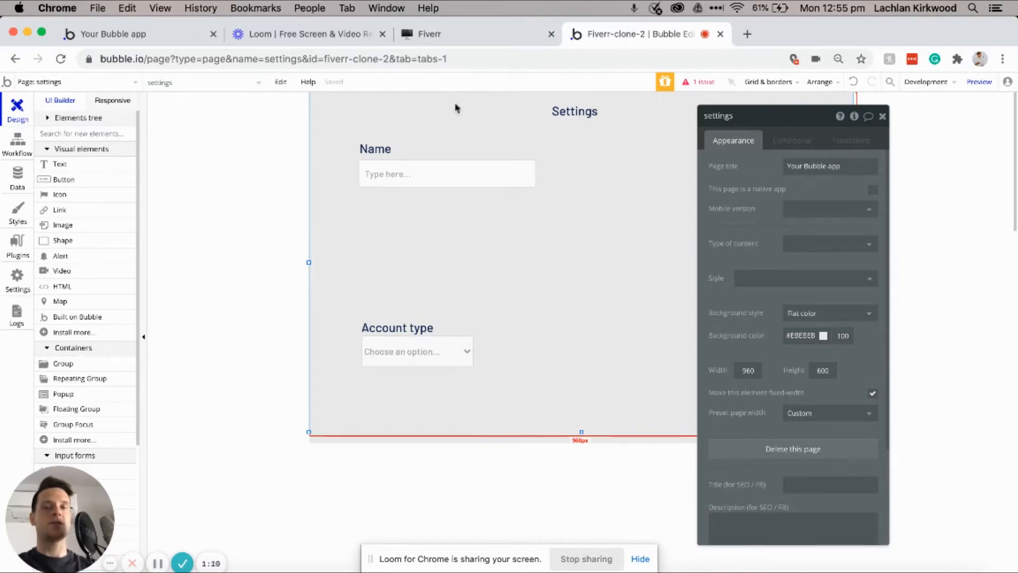
{"action": "left_click", "coordinate": [484, 33]}
Step: Review the User data fields in the Notion plan and return to the Bubble editor
{"action": "scroll", "coordinate": [489, 218], "scroll_direction": "up", "scroll_amount": 8}
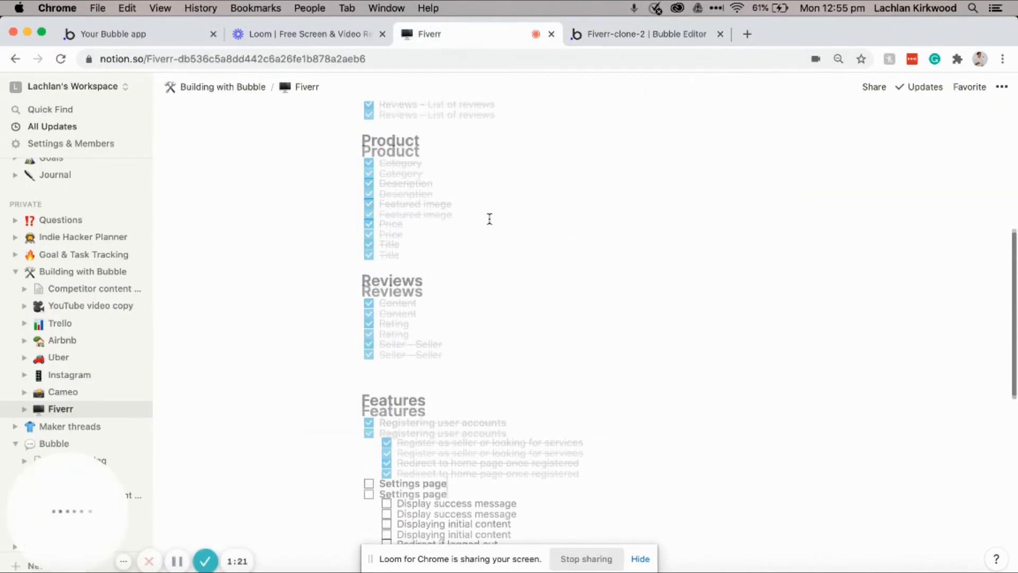
{"action": "scroll", "coordinate": [489, 219], "scroll_direction": "up", "scroll_amount": 1}
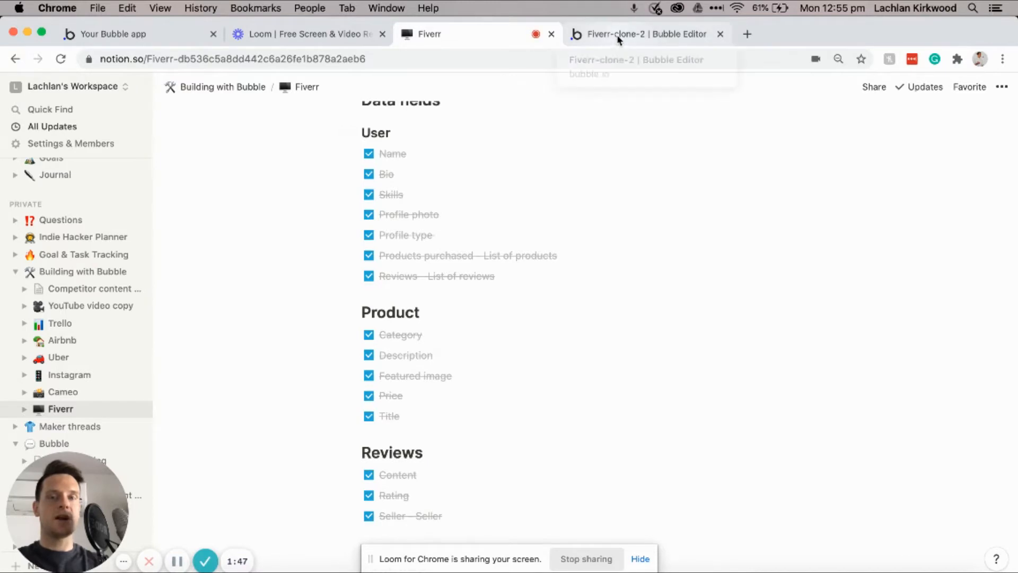
{"action": "left_click", "coordinate": [618, 37]}
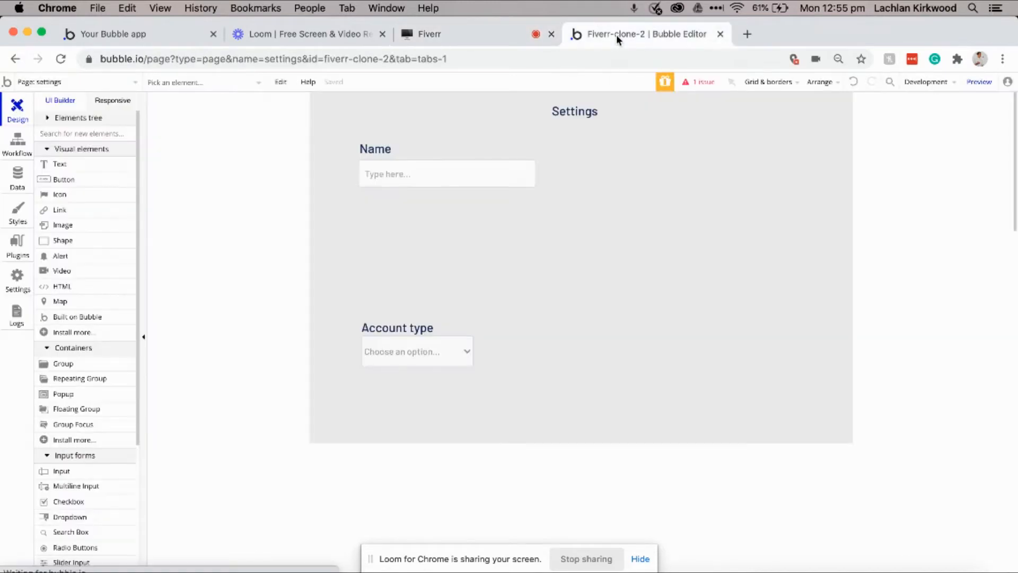
Step: Duplicate the Name label and place the copy below the Name input
{"action": "left_click", "coordinate": [376, 150]}
{"action": "key", "text": "super+c"}
{"action": "key", "text": "super+v"}
{"action": "left_click_drag", "start_coordinate": [386, 154], "coordinate": [382, 205]}
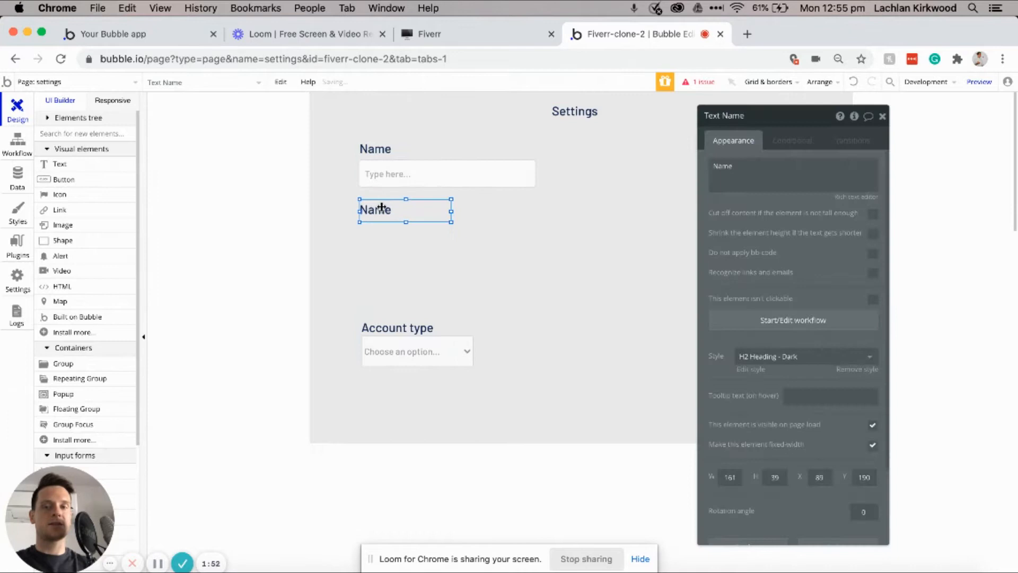
Step: Rename the copied label to Bio and add a multiline Bio input matching the Name field's width
{"action": "left_click", "coordinate": [746, 170]}
{"action": "key", "text": "super+a"}
{"action": "type", "text": "B"}
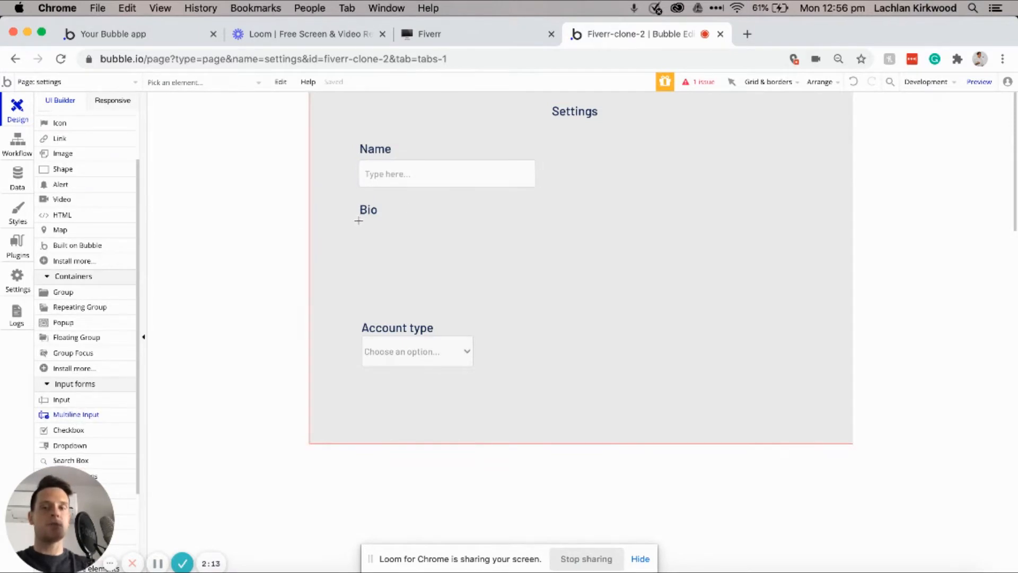
{"action": "left_click_drag", "start_coordinate": [359, 220], "coordinate": [595, 248]}
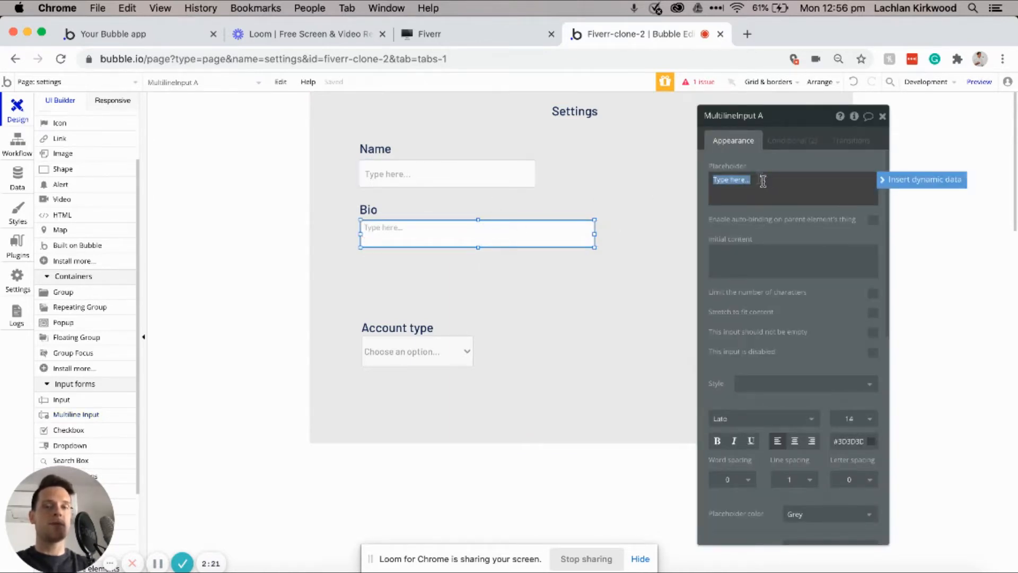
{"action": "left_click", "coordinate": [783, 117]}
{"action": "left_click", "coordinate": [778, 118]}
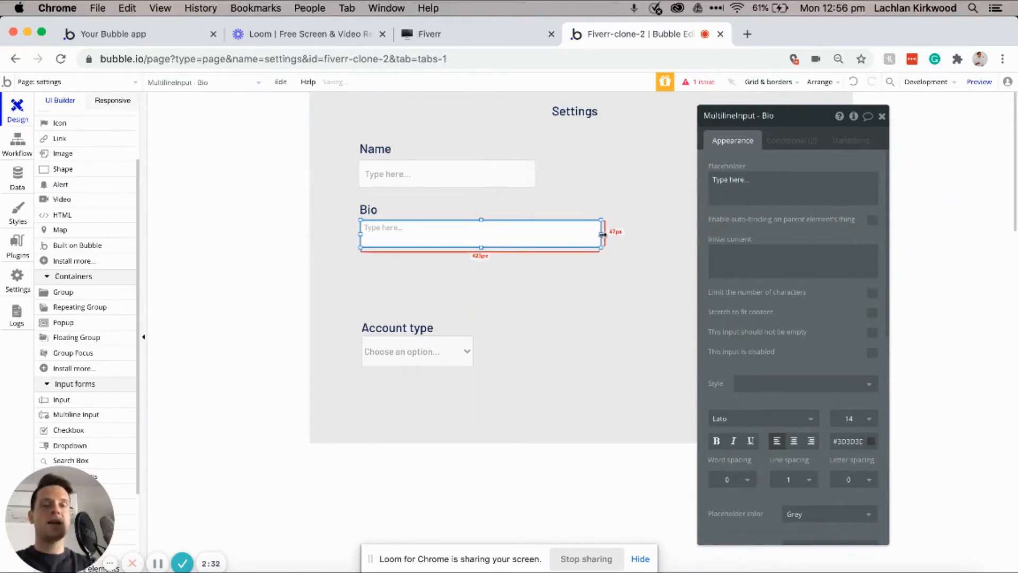
{"action": "left_click_drag", "start_coordinate": [602, 234], "coordinate": [536, 234]}
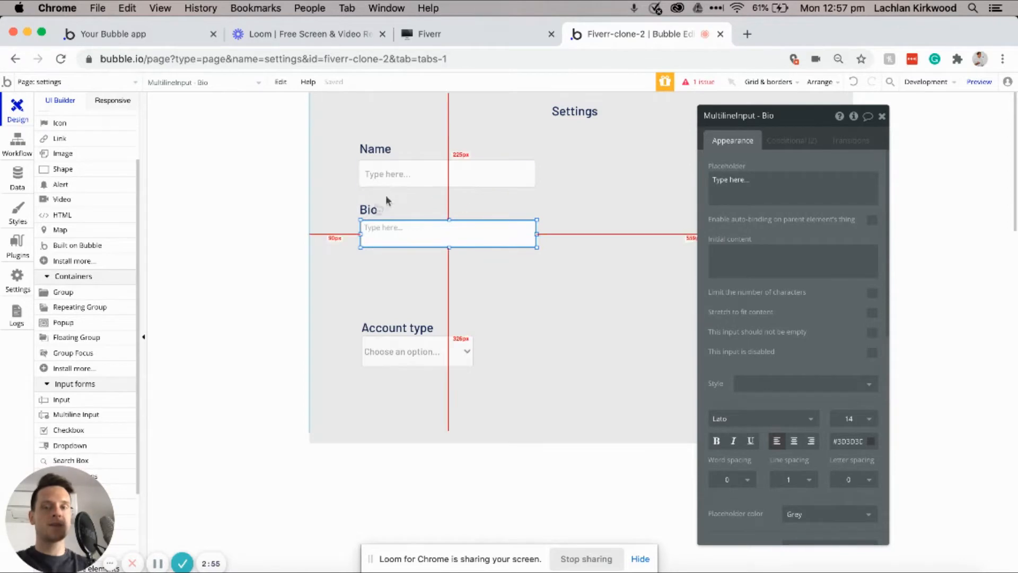
Step: Copy the Bio heading below its input and retitle it 'Photo'
{"action": "left_click", "coordinate": [366, 211]}
{"action": "left_click_drag", "start_coordinate": [381, 214], "coordinate": [373, 269]}
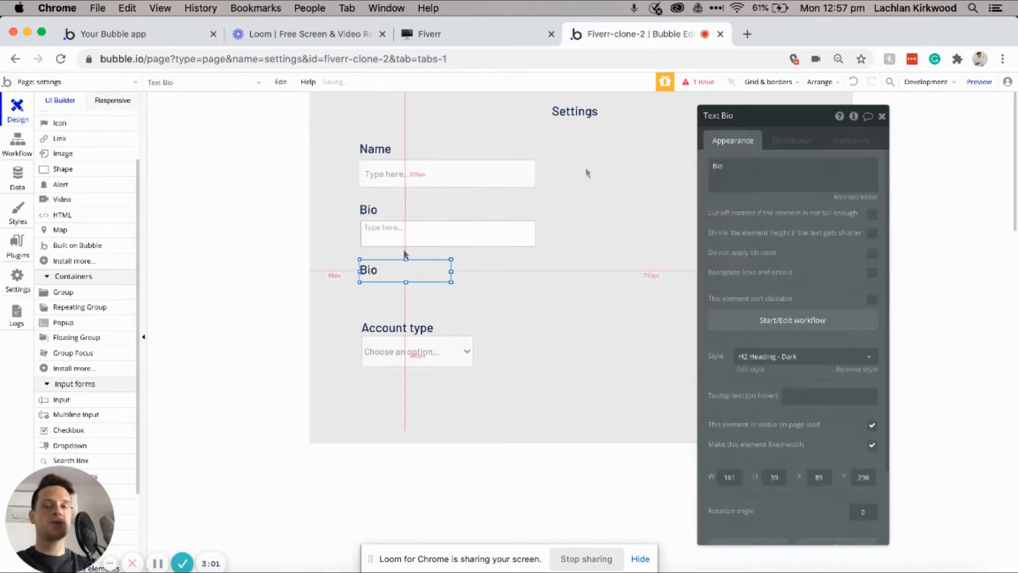
{"action": "triple_click", "coordinate": [758, 166]}
{"action": "type", "text": "Photo"}
{"action": "scroll", "coordinate": [94, 297], "scroll_direction": "down", "scroll_amount": 3}
{"action": "scroll", "coordinate": [78, 411], "scroll_direction": "down", "scroll_amount": 1}
Step: Place a picture uploader directly under the Photo heading and rename it
{"action": "left_click", "coordinate": [77, 427]}
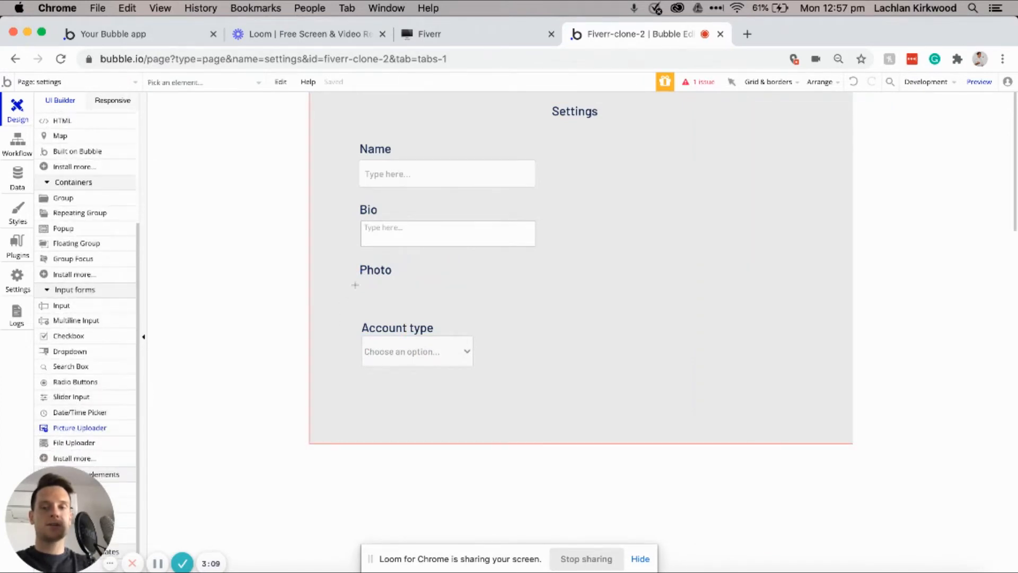
{"action": "left_click_drag", "start_coordinate": [361, 281], "coordinate": [454, 358]}
{"action": "left_click_drag", "start_coordinate": [407, 334], "coordinate": [505, 318]}
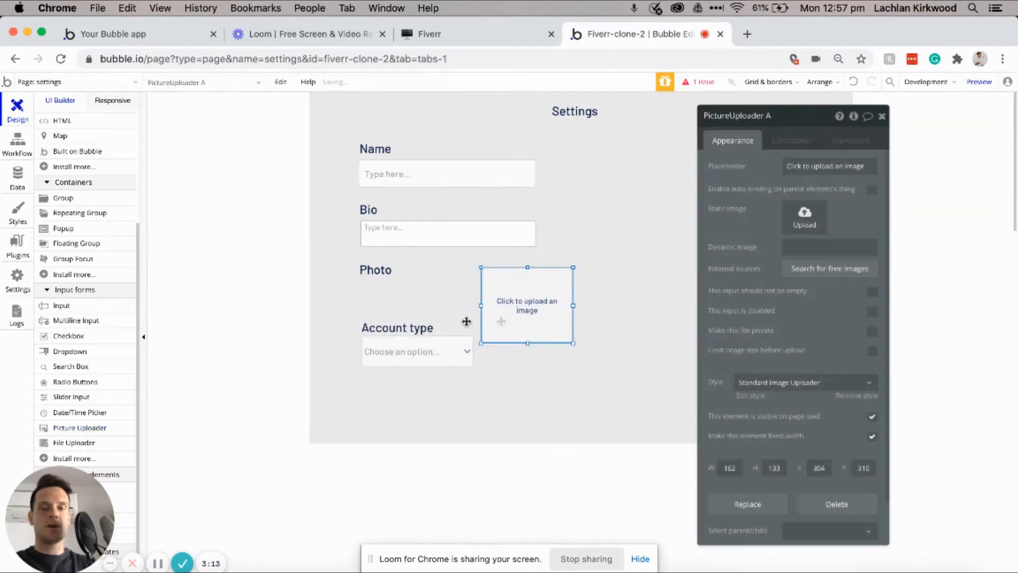
{"action": "left_click", "coordinate": [409, 357], "text": "shift"}
{"action": "key", "text": "Down"}
{"action": "key", "text": "Down"}
{"action": "key", "text": "Down"}
{"action": "key", "text": "Down"}
{"action": "key", "text": "Down"}
{"action": "key", "text": "Down"}
{"action": "key", "text": "Down"}
{"action": "key", "text": "Down"}
{"action": "key", "text": "Down"}
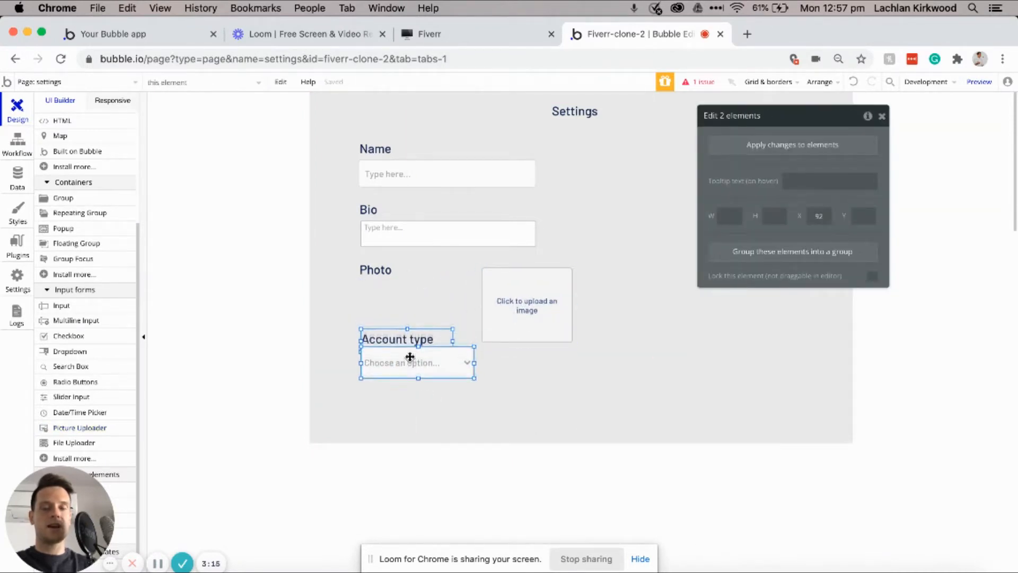
{"action": "key", "text": "Down"}
{"action": "key", "text": "Down"}
{"action": "key", "text": "Down"}
{"action": "key", "text": "Down"}
{"action": "key", "text": "Down"}
{"action": "key", "text": "Down"}
{"action": "key", "text": "Down"}
{"action": "key", "text": "Down"}
{"action": "key", "text": "Down"}
{"action": "key", "text": "Down"}
{"action": "left_click", "coordinate": [518, 330]}
{"action": "left_click_drag", "start_coordinate": [518, 329], "coordinate": [430, 345]}
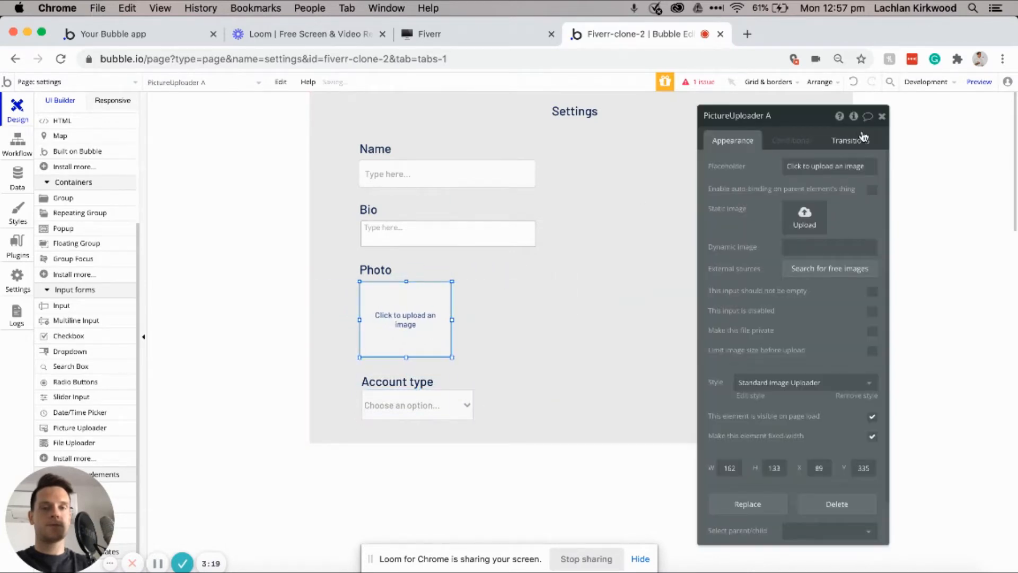
{"action": "left_click", "coordinate": [771, 116]}
{"action": "key", "text": "BackSpace"}
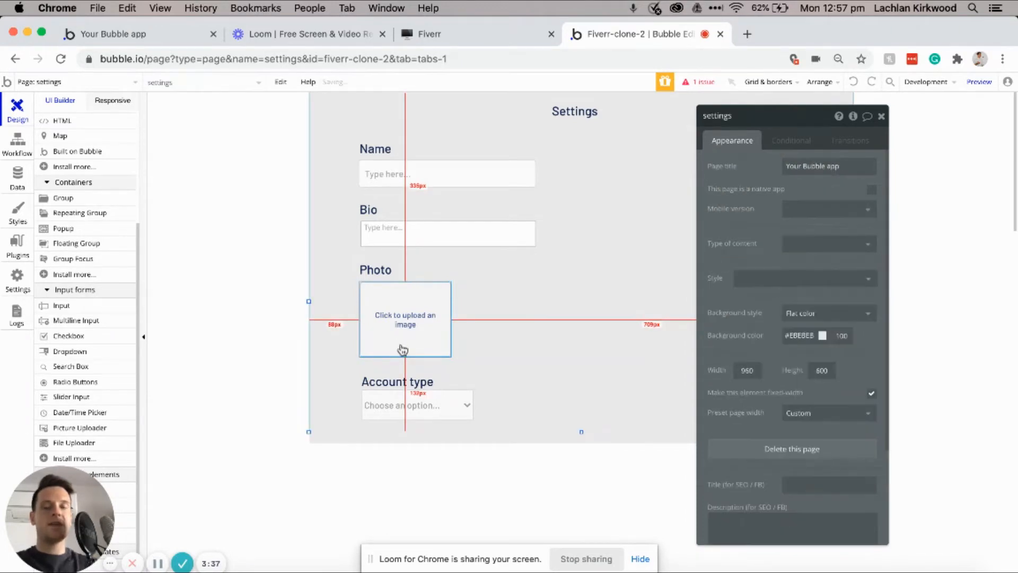
Step: Make the settings page taller and move the Account type heading and dropdown lower
{"action": "left_click", "coordinate": [404, 383]}
{"action": "left_click", "coordinate": [404, 404], "text": "shift"}
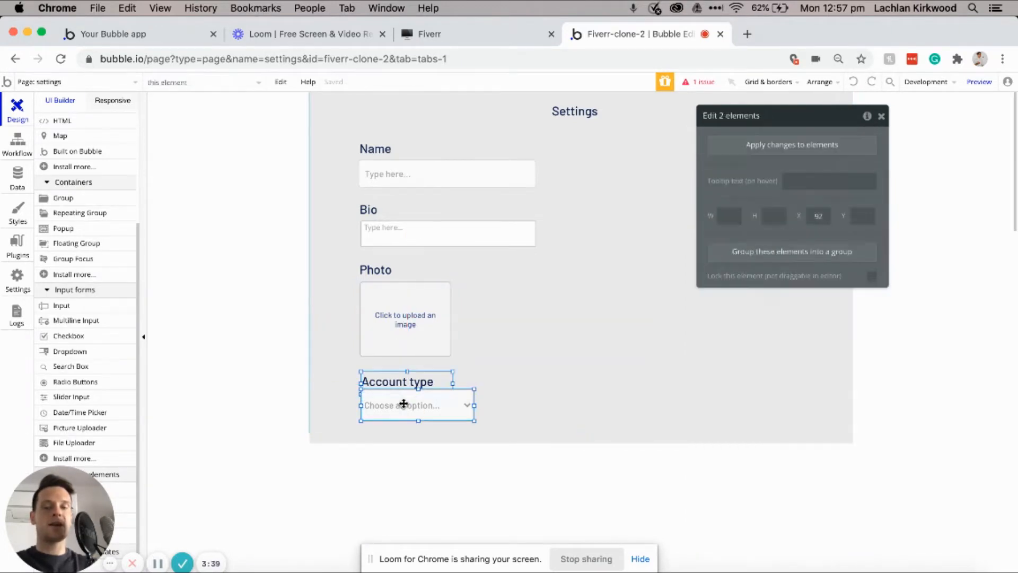
{"action": "left_click", "coordinate": [558, 433]}
{"action": "left_click_drag", "start_coordinate": [582, 432], "coordinate": [581, 530]}
{"action": "left_click", "coordinate": [395, 383]}
{"action": "left_click", "coordinate": [392, 407], "text": "shift"}
{"action": "left_click_drag", "start_coordinate": [392, 407], "coordinate": [391, 422]}
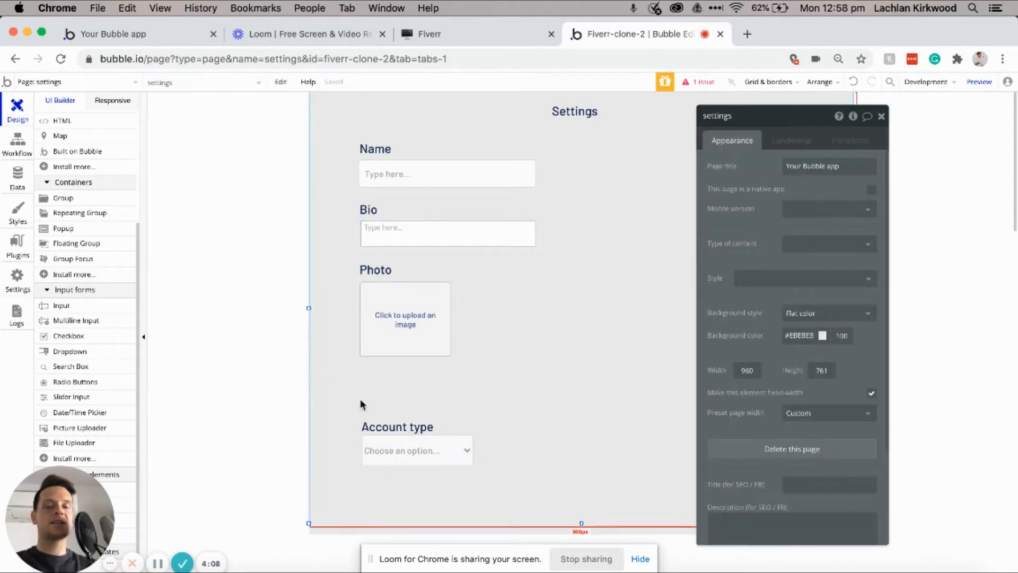
{"action": "left_click", "coordinate": [379, 450]}
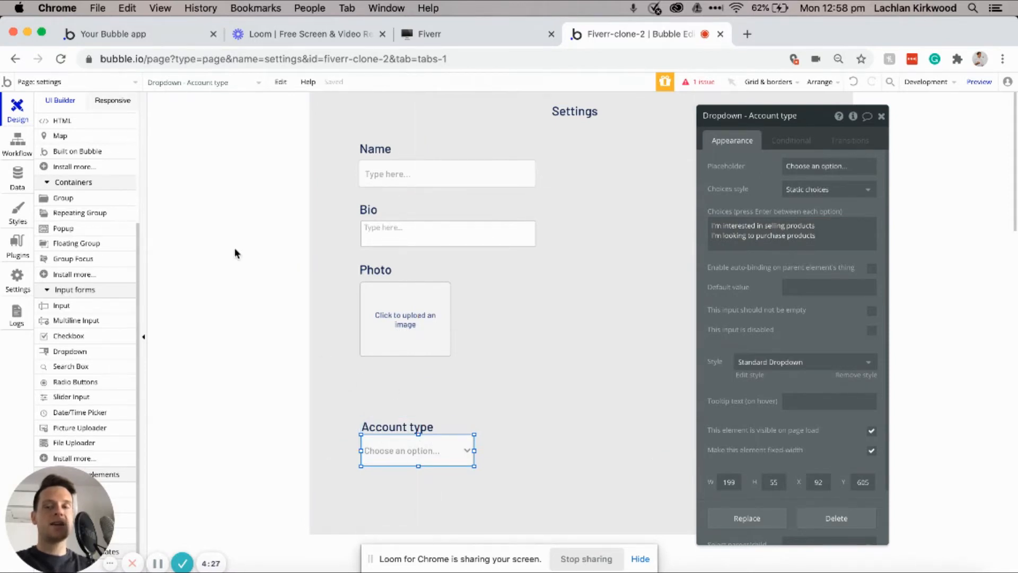
Step: Search the plugin catalogue for 'multi', install Multiselect Dropdown, and go back to the Design tab
{"action": "left_click", "coordinate": [16, 245]}
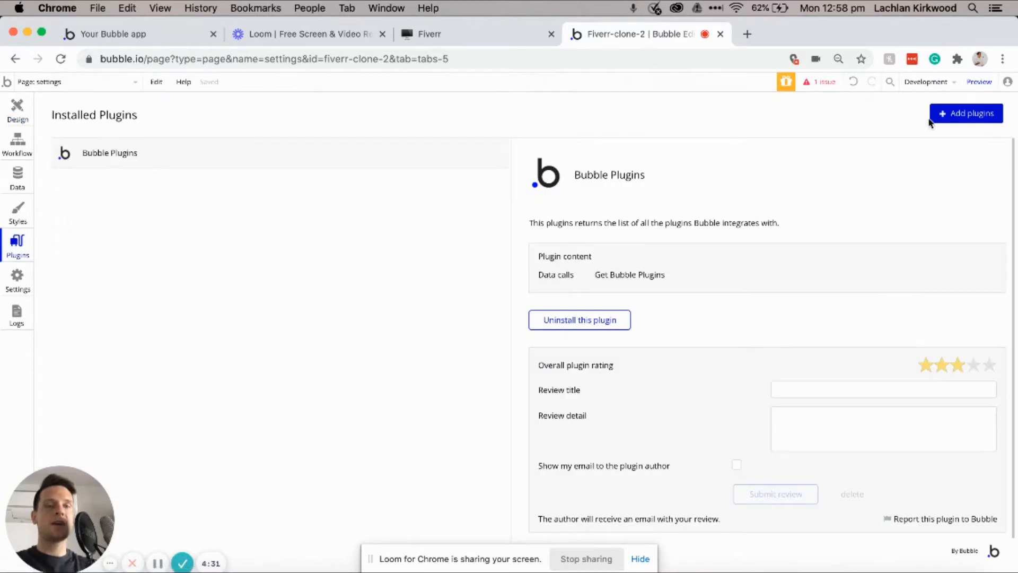
{"action": "left_click", "coordinate": [958, 118]}
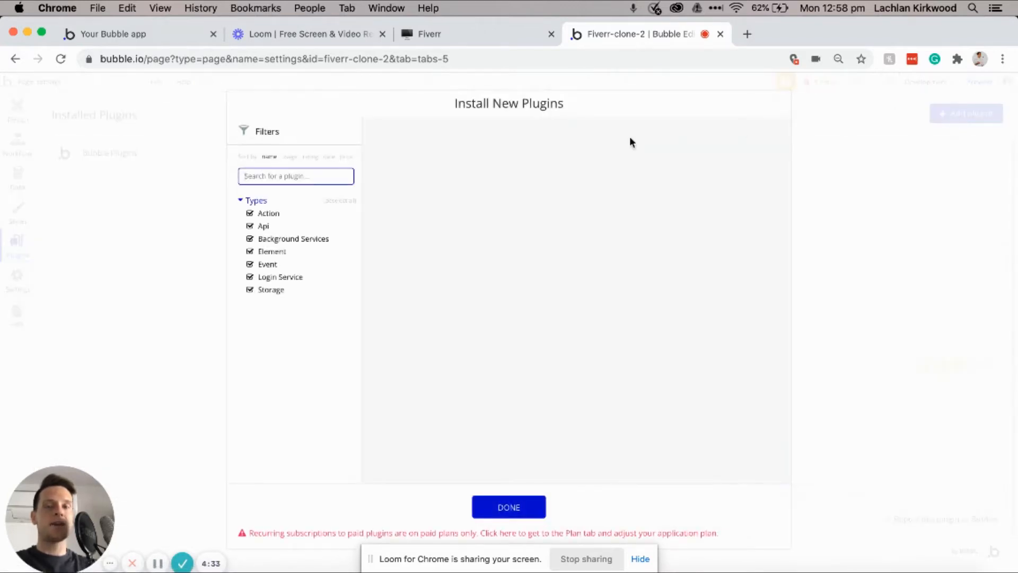
{"action": "type", "text": "multi"}
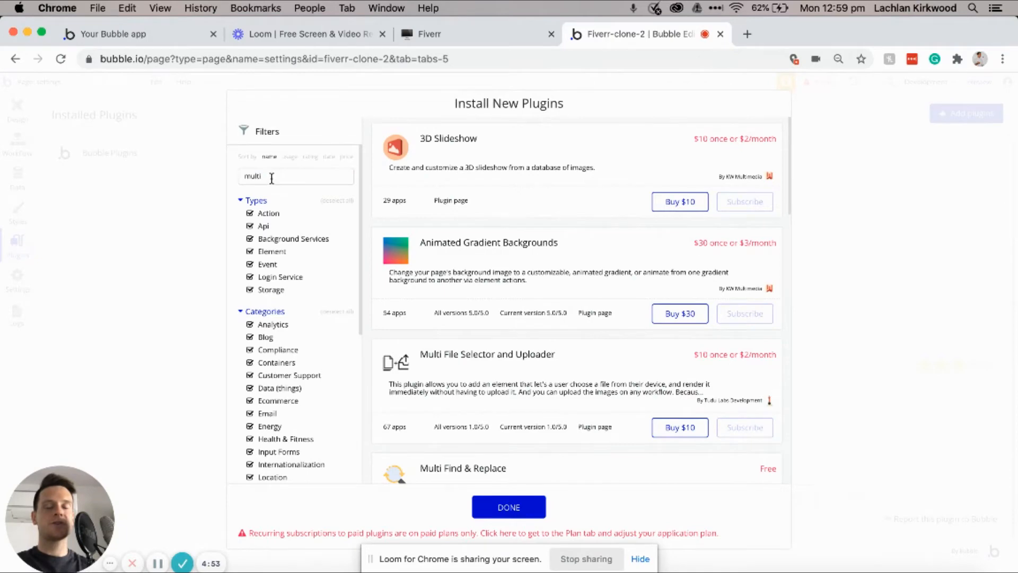
{"action": "left_click", "coordinate": [271, 176]}
{"action": "scroll", "coordinate": [451, 194], "scroll_direction": "down", "scroll_amount": 10}
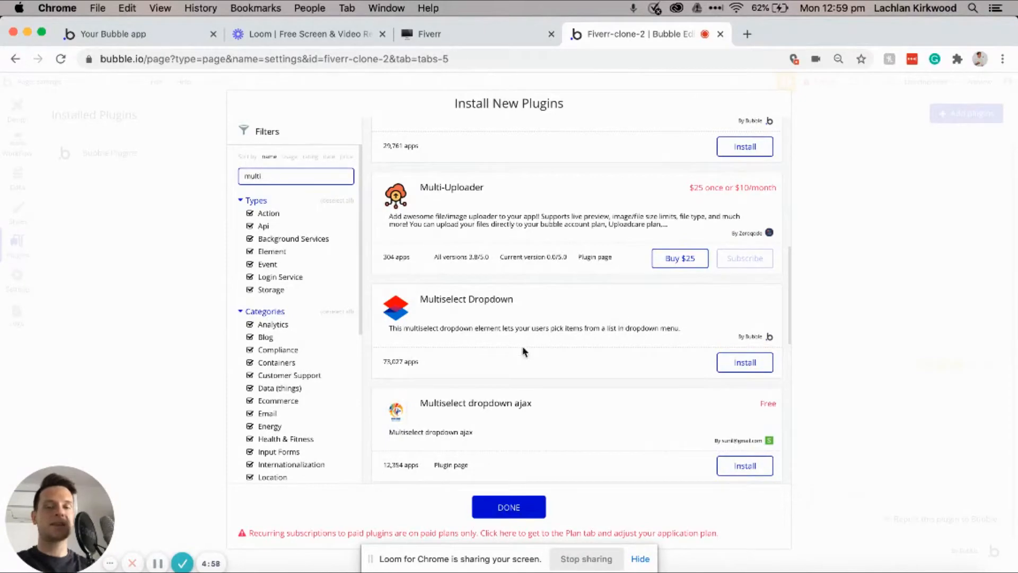
{"action": "left_click", "coordinate": [745, 362]}
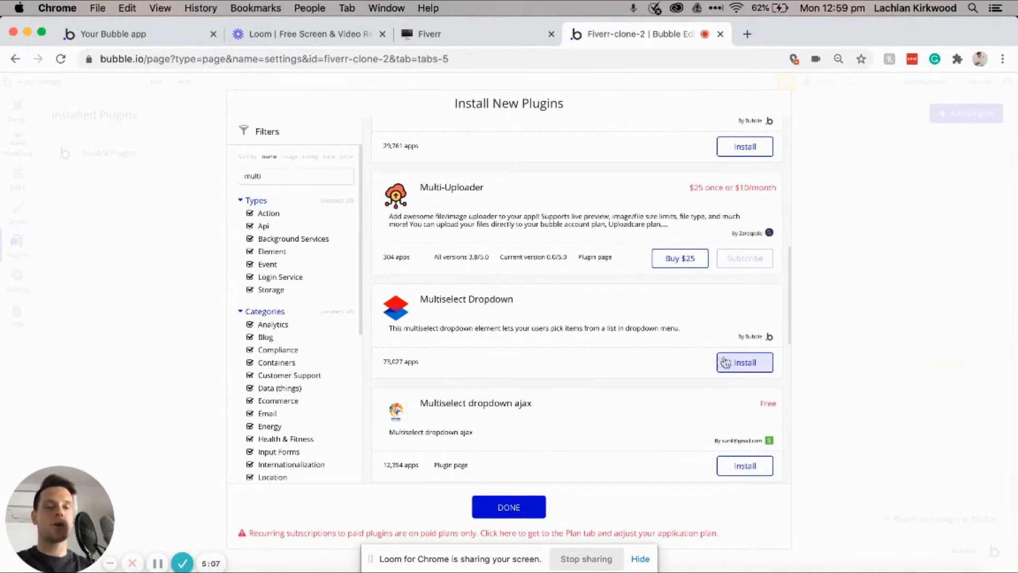
{"action": "left_click", "coordinate": [507, 507]}
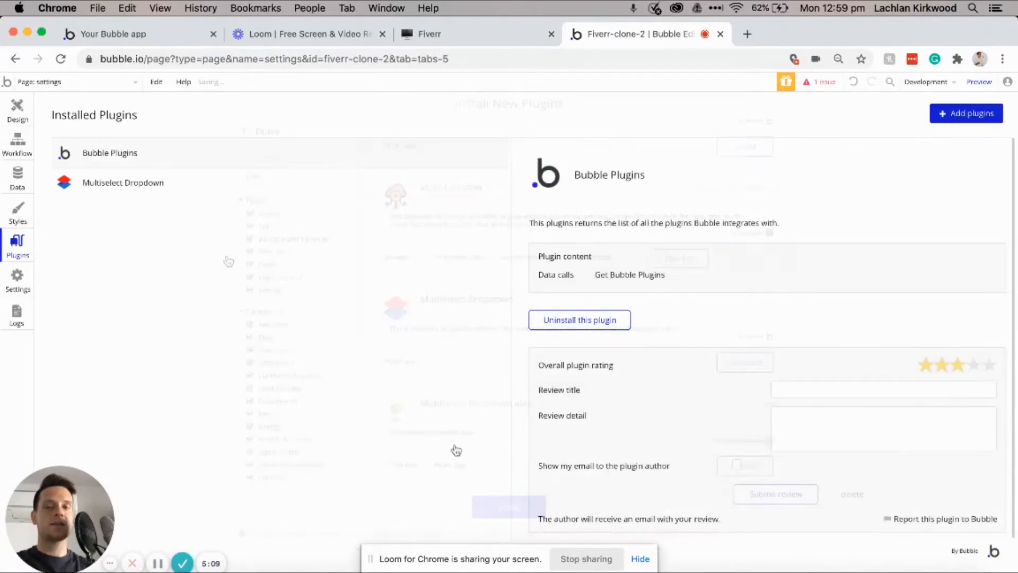
{"action": "left_click", "coordinate": [16, 108]}
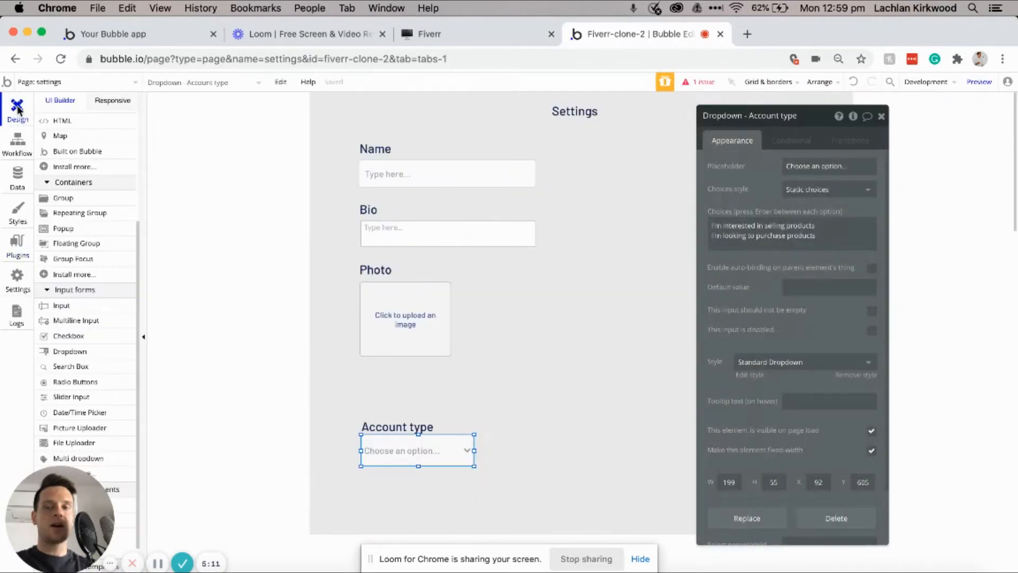
Step: Draw a multi dropdown below the photo uploader and clear its default choices
{"action": "scroll", "coordinate": [45, 234], "scroll_direction": "down", "scroll_amount": 3}
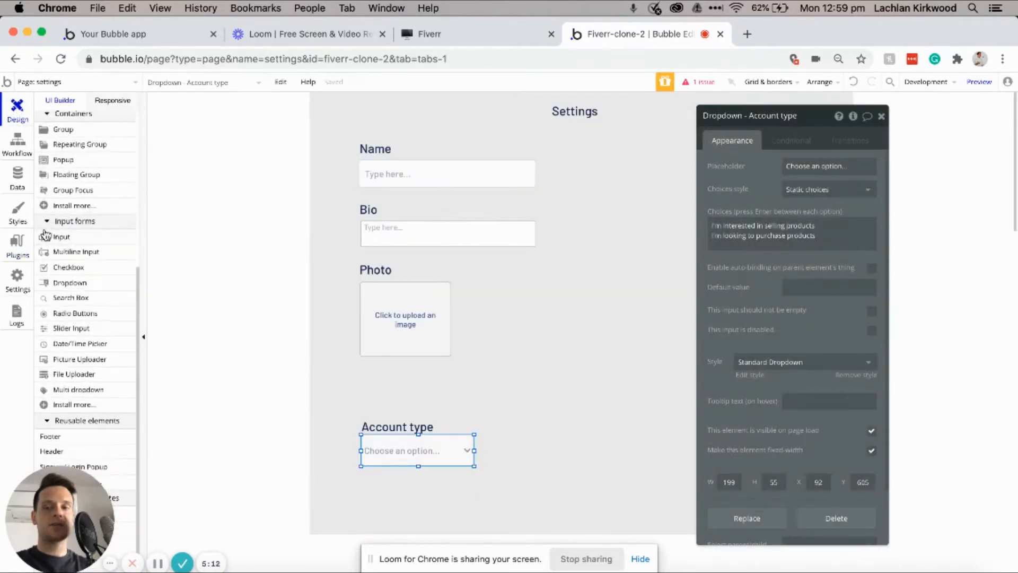
{"action": "left_click", "coordinate": [74, 390]}
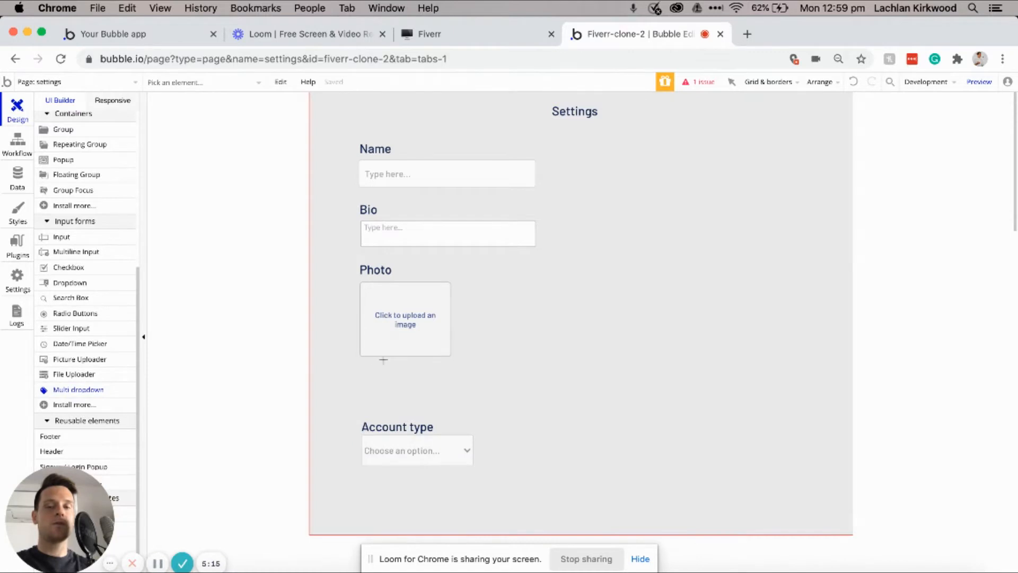
{"action": "left_click_drag", "start_coordinate": [407, 393], "coordinate": [492, 410]}
{"action": "left_click", "coordinate": [492, 411]}
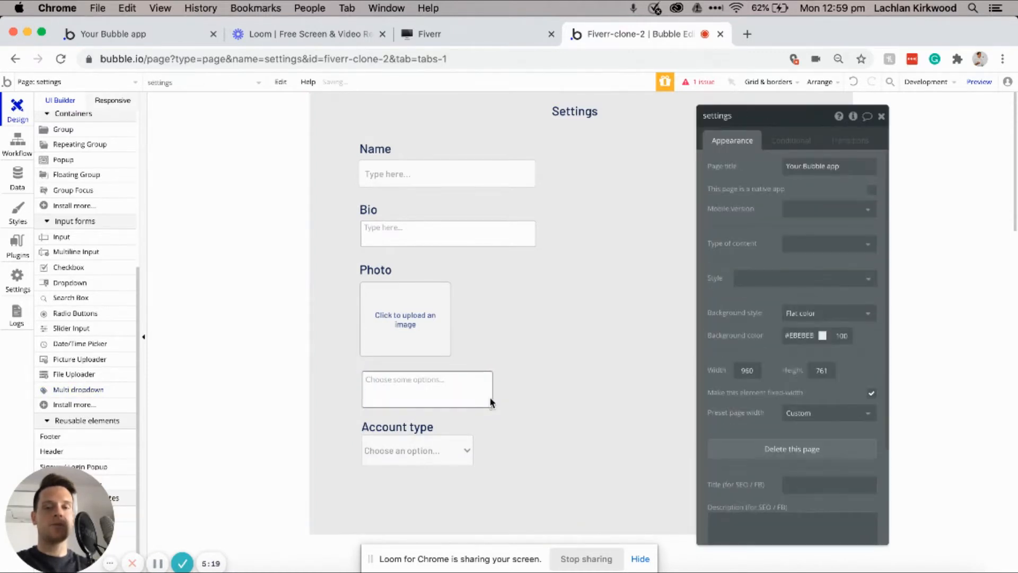
{"action": "left_click", "coordinate": [492, 411]}
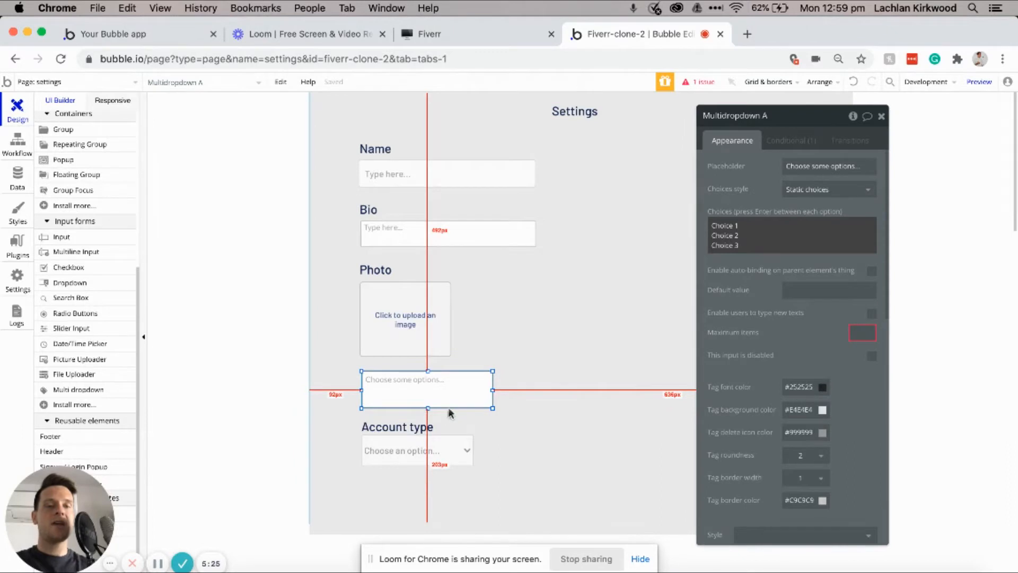
{"action": "left_click", "coordinate": [796, 217]}
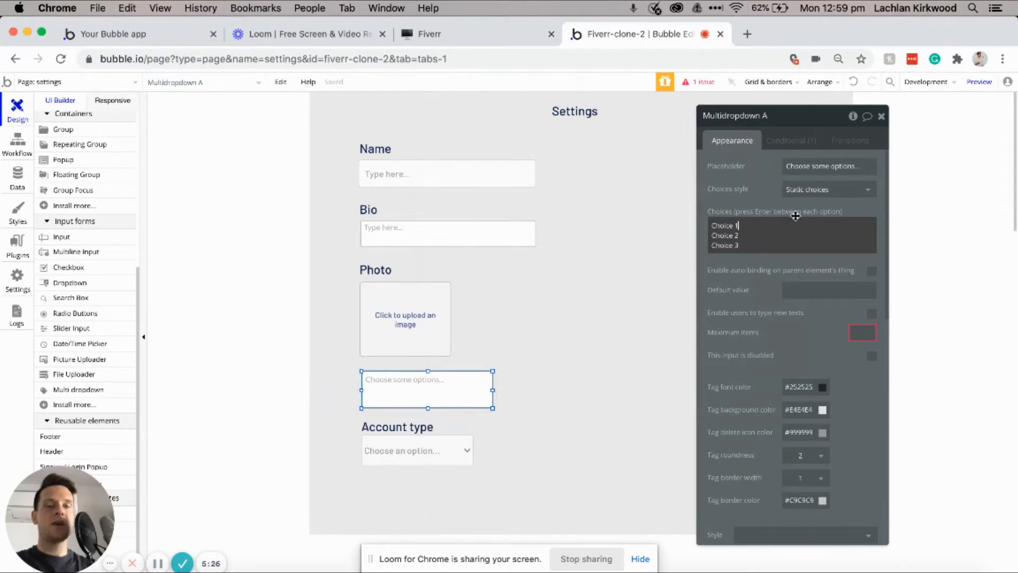
{"action": "key", "text": "super+a"}
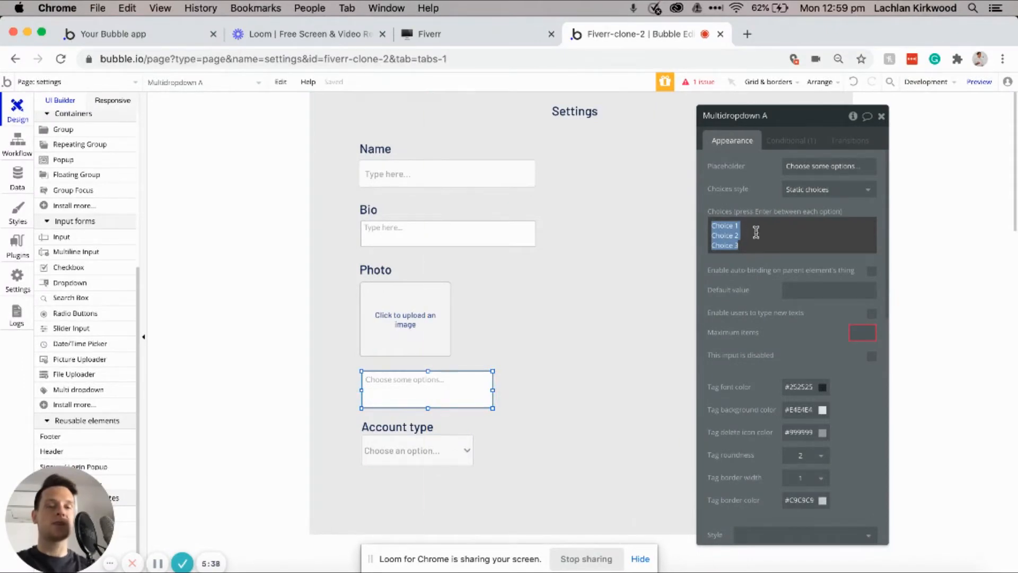
{"action": "key", "text": "BackSpace"}
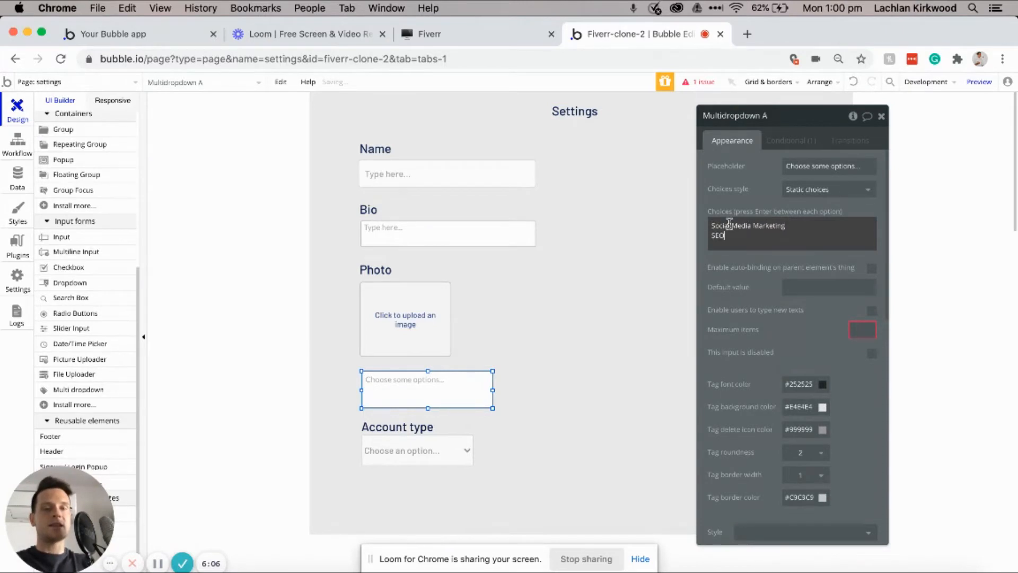
{"action": "key", "text": "Return"}
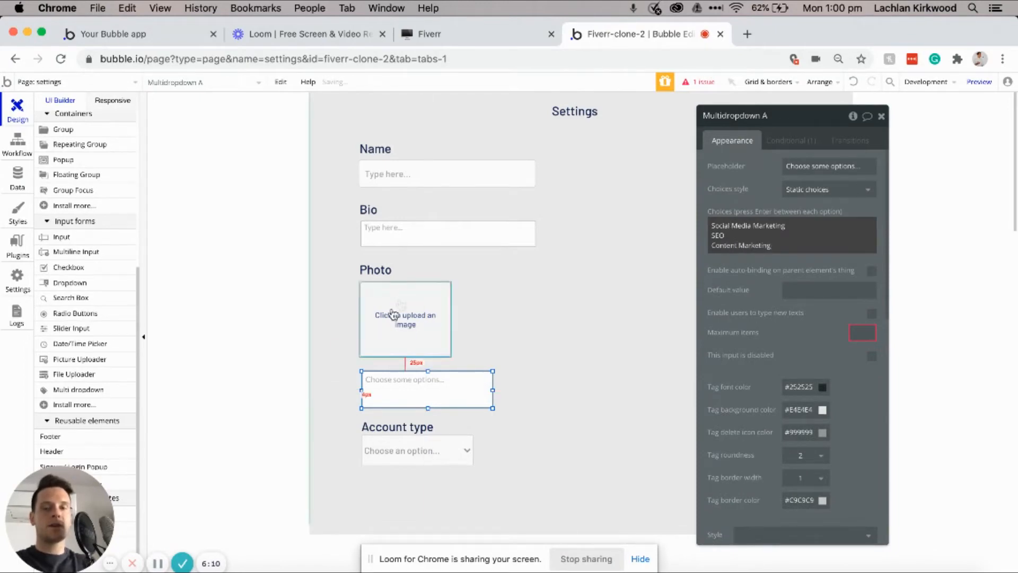
Step: Copy the Photo heading, shift Account type and the multi dropdown down, and place the copy above it
{"action": "left_click_drag", "start_coordinate": [383, 272], "coordinate": [551, 370]}
{"action": "left_click", "coordinate": [404, 456], "text": "shift"}
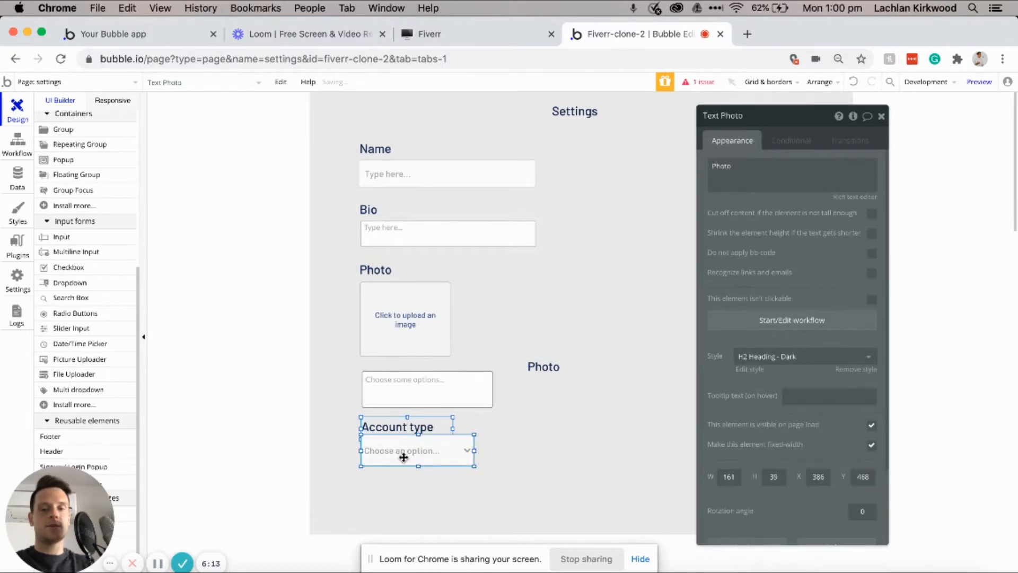
{"action": "key", "text": "Down"}
{"action": "key", "text": "Down"}
{"action": "key", "text": "Down"}
{"action": "key", "text": "Down"}
{"action": "key", "text": "Down"}
{"action": "key", "text": "Down"}
{"action": "key", "text": "Down"}
{"action": "key", "text": "Down"}
{"action": "key", "text": "Down"}
{"action": "key", "text": "Down"}
{"action": "left_click", "coordinate": [422, 387]}
{"action": "key", "text": "Down"}
{"action": "key", "text": "Down"}
{"action": "key", "text": "Down"}
{"action": "key", "text": "Down"}
{"action": "key", "text": "Down"}
{"action": "key", "text": "Down"}
{"action": "left_click_drag", "start_coordinate": [554, 364], "coordinate": [386, 376]}
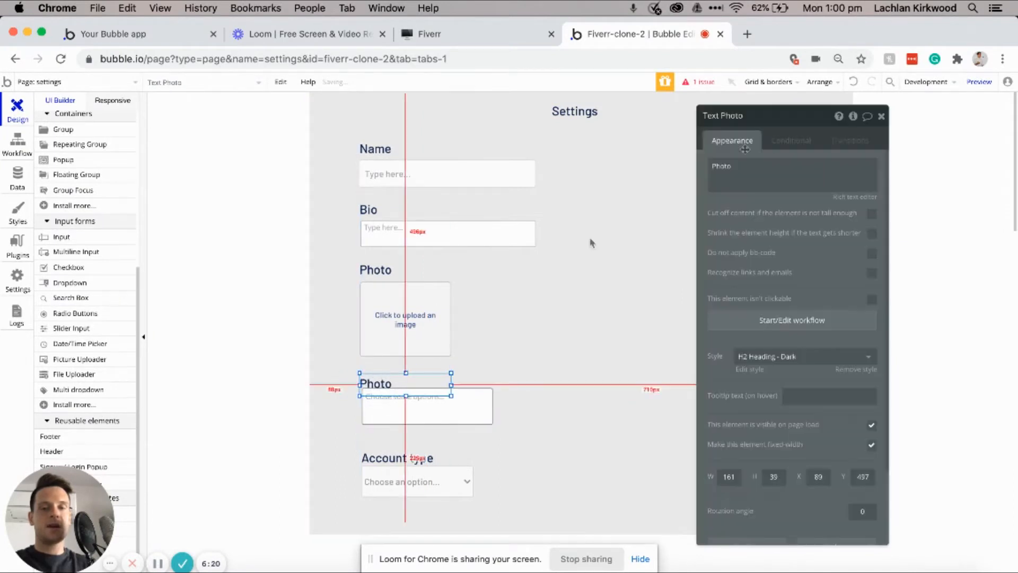
Step: Relabel the copied heading 'Skills', align the dropdown beneath it, and nudge Account type up
{"action": "double_click", "coordinate": [768, 163]}
{"action": "type", "text": "Seill"}
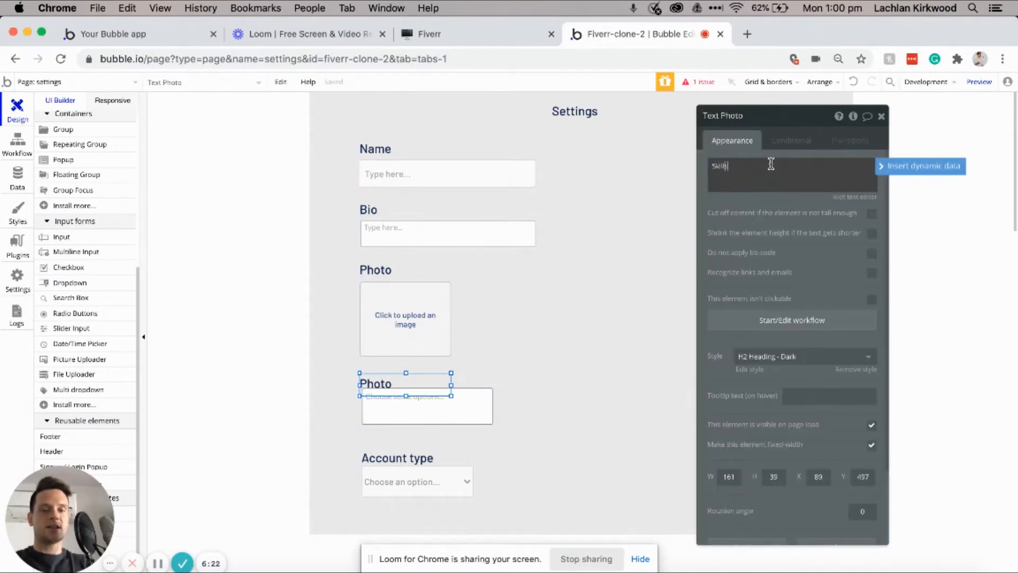
{"action": "type", "text": "s"}
{"action": "left_click", "coordinate": [451, 417]}
{"action": "left_click_drag", "start_coordinate": [451, 417], "coordinate": [426, 423]}
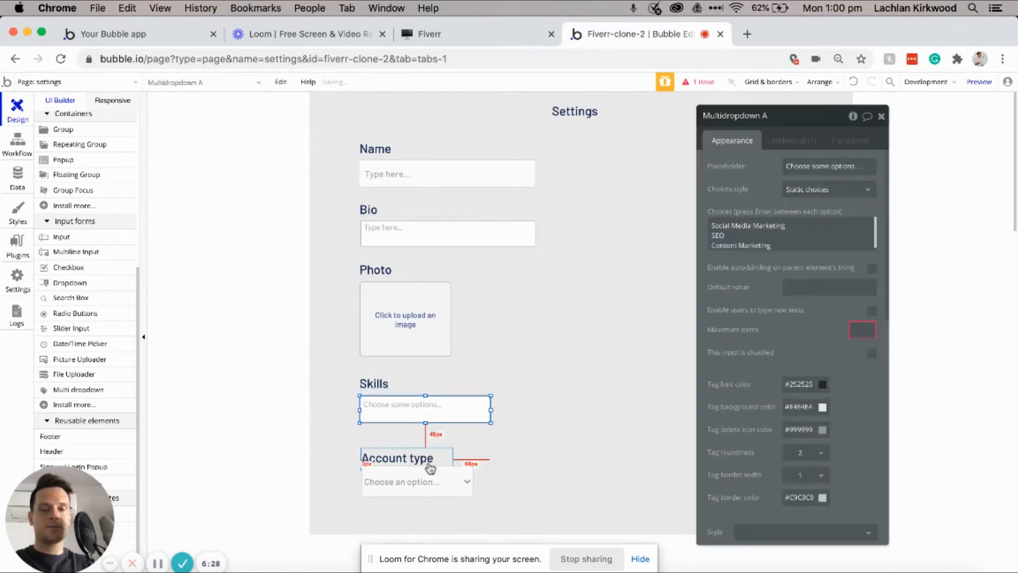
{"action": "left_click", "coordinate": [429, 463]}
{"action": "left_click", "coordinate": [416, 483], "text": "shift"}
{"action": "key", "text": "Up"}
{"action": "key", "text": "Up"}
{"action": "key", "text": "Up"}
{"action": "key", "text": "Up"}
{"action": "key", "text": "Up"}
{"action": "key", "text": "Up"}
{"action": "key", "text": "Up"}
{"action": "key", "text": "Up"}
{"action": "key", "text": "Up"}
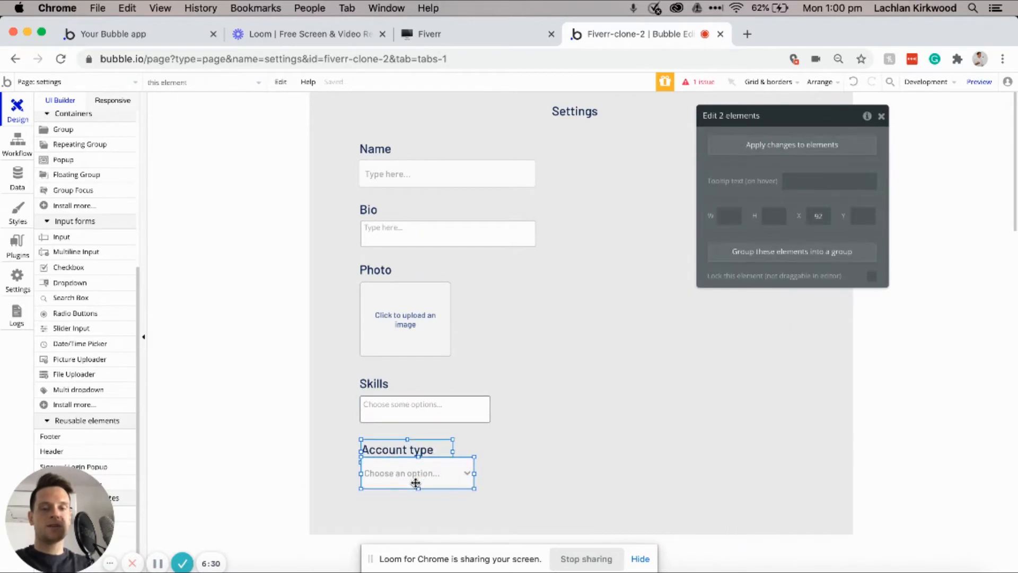
{"action": "left_click", "coordinate": [573, 330]}
Step: Draw a button under the Account type dropdown and set its text to 'Update'
{"action": "left_click", "coordinate": [74, 114]}
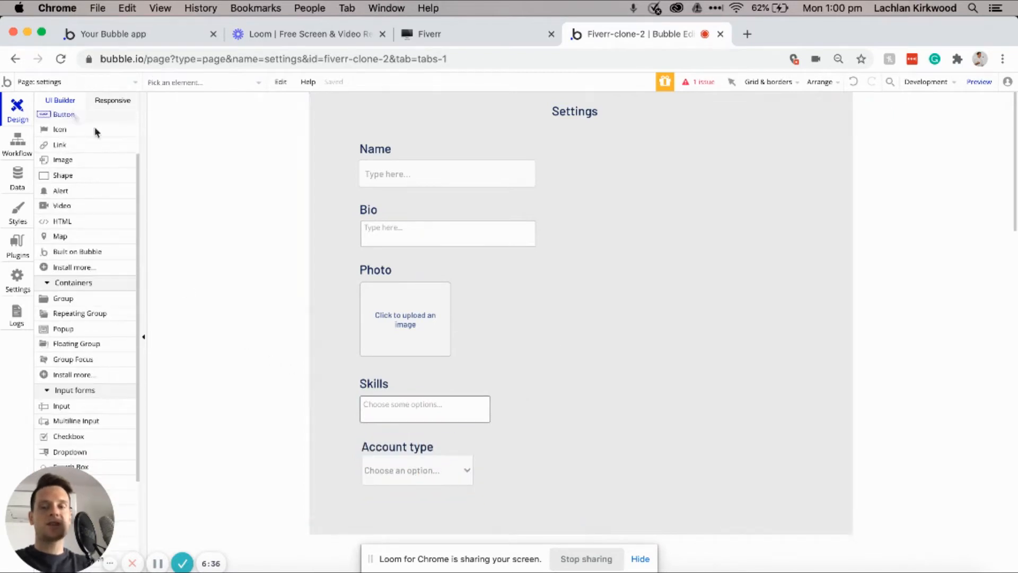
{"action": "mouse_move", "coordinate": [361, 499]}
{"action": "left_mouse_down"}
{"action": "mouse_move", "coordinate": [424, 524]}
{"action": "mouse_move", "coordinate": [446, 518]}
{"action": "left_mouse_up"}
{"action": "scroll", "coordinate": [545, 476], "scroll_direction": "down", "scroll_amount": 1}
{"action": "type", "text": "Update"}
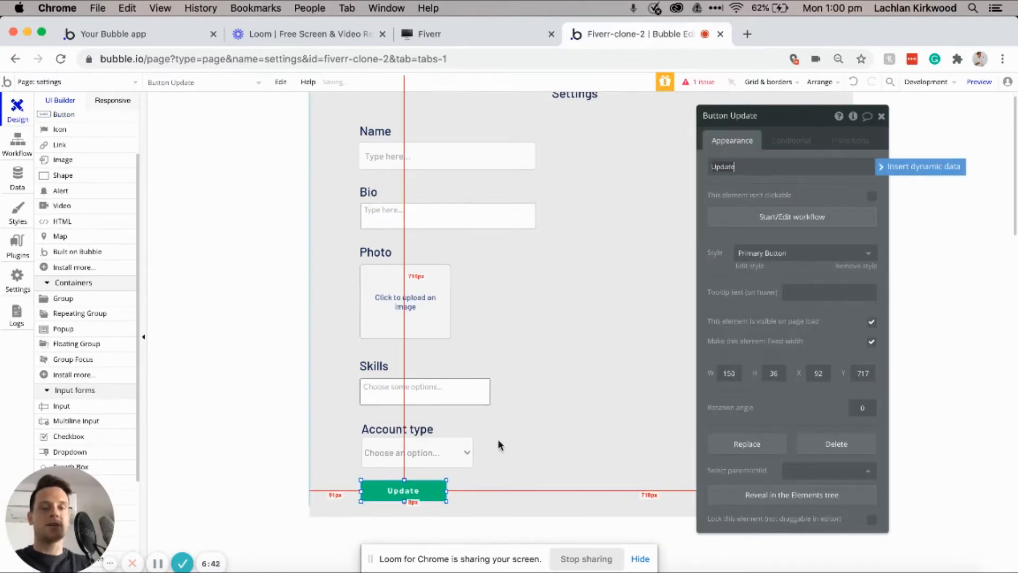
{"action": "left_click", "coordinate": [544, 494]}
{"action": "scroll", "coordinate": [544, 494], "scroll_direction": "up", "scroll_amount": 1}
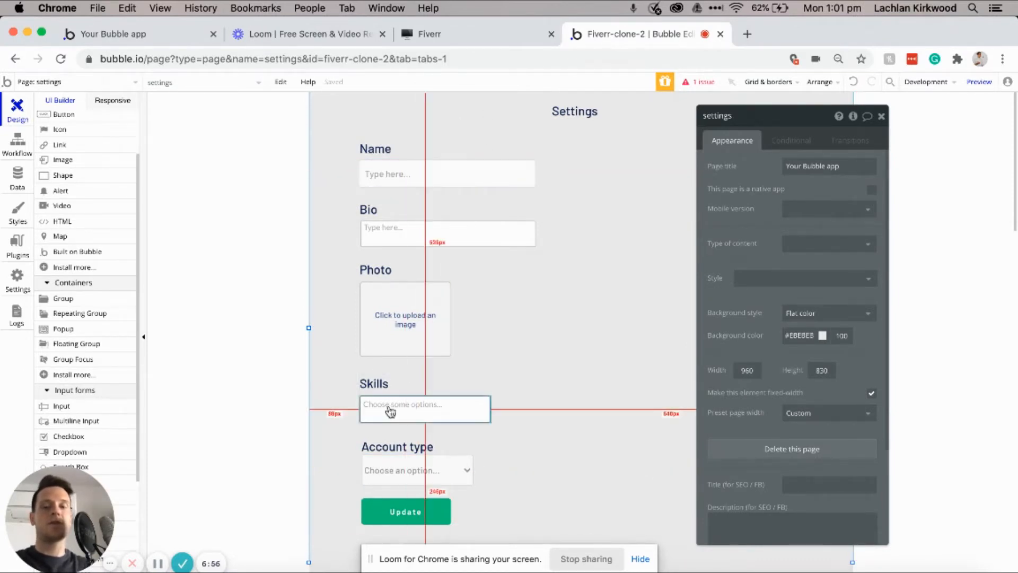
{"action": "left_click", "coordinate": [392, 509]}
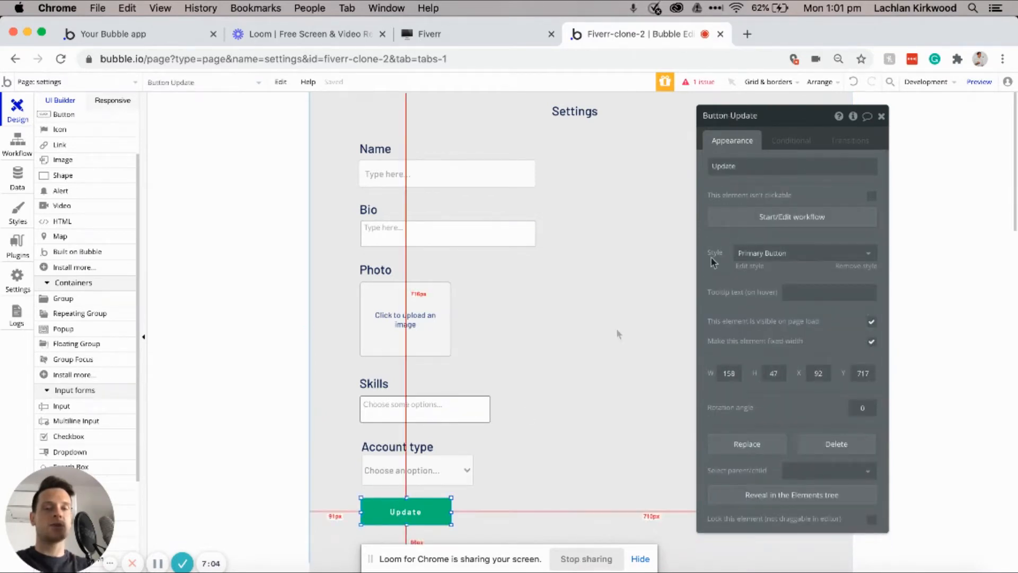
Step: Add a Make changes to a thing action on the Current User to the Update workflow
{"action": "left_click", "coordinate": [752, 219]}
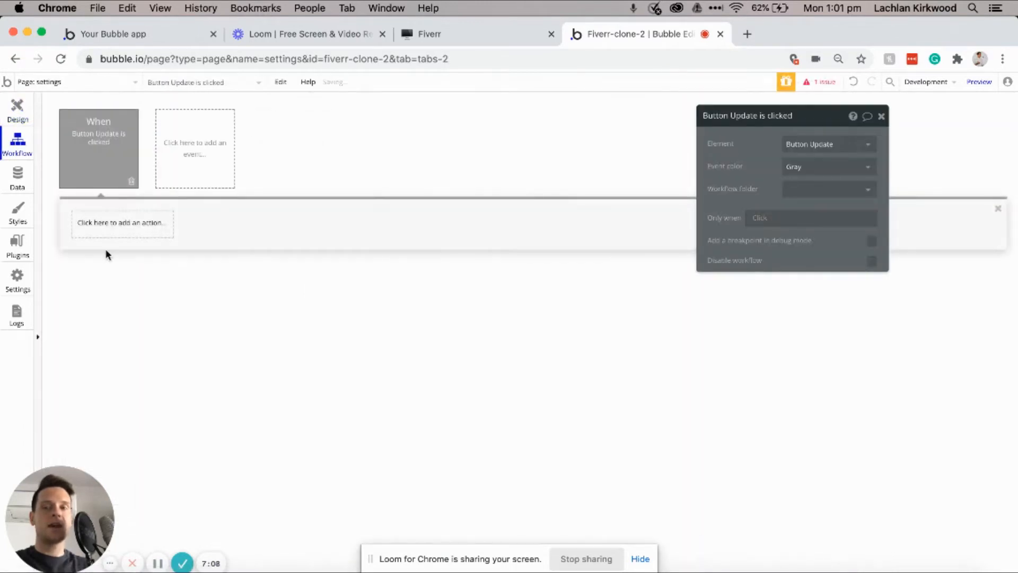
{"action": "left_click", "coordinate": [101, 229]}
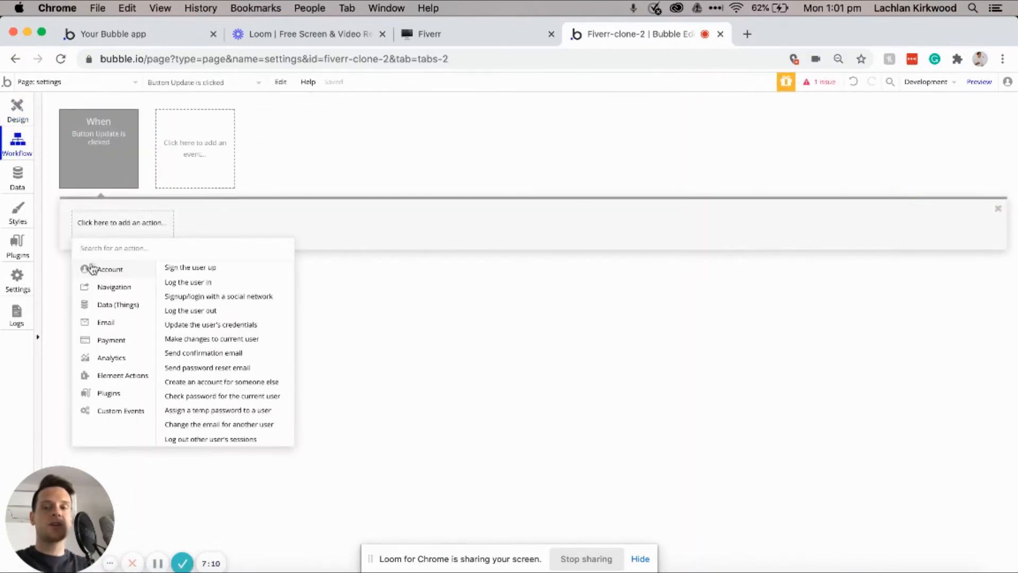
{"action": "mouse_move", "coordinate": [101, 306]}
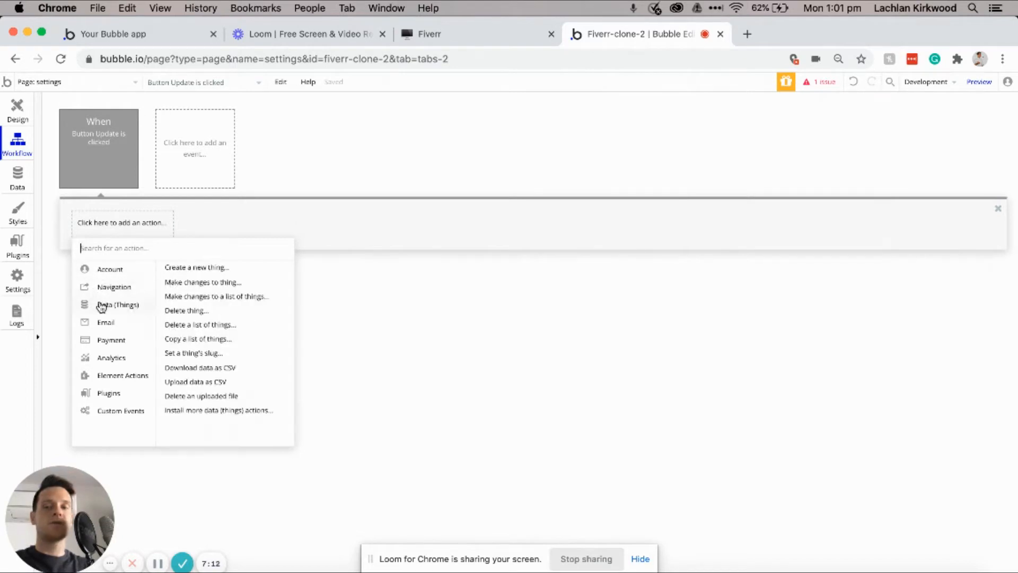
{"action": "left_click", "coordinate": [192, 285]}
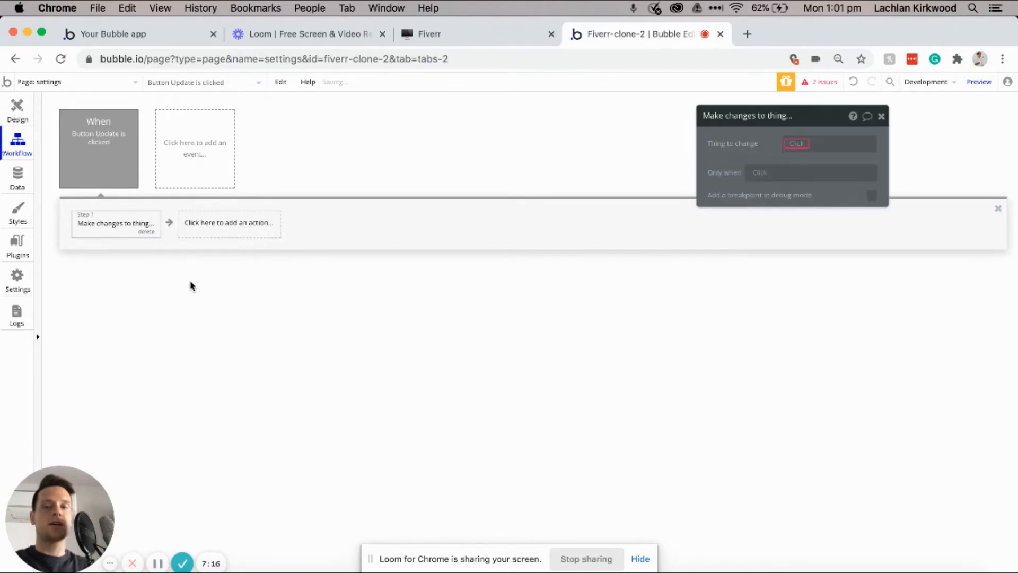
{"action": "left_click", "coordinate": [798, 147]}
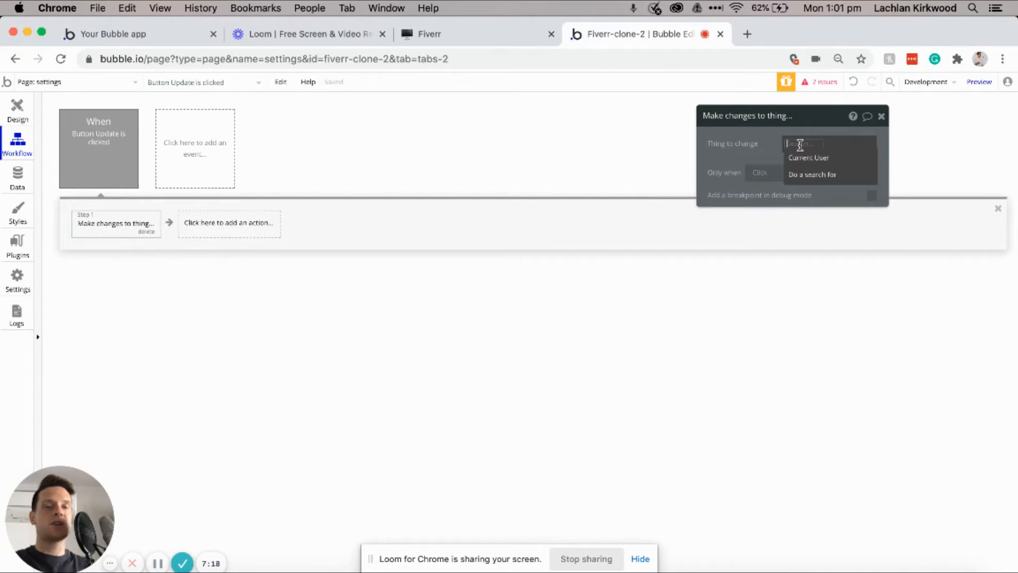
{"action": "left_click", "coordinate": [800, 159]}
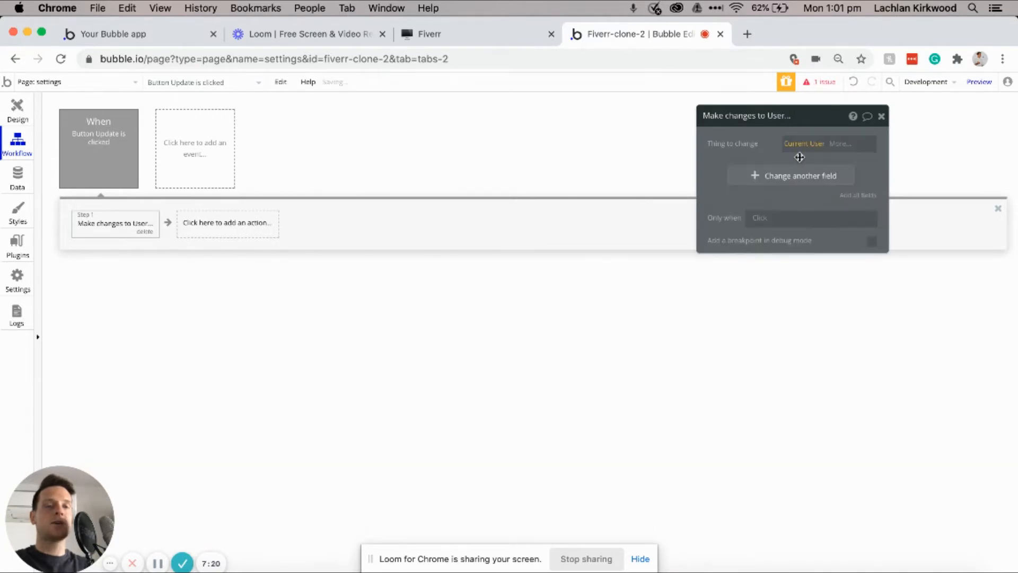
Step: Set the user's Name and Bio from the Name and Bio inputs' values
{"action": "left_click", "coordinate": [751, 178]}
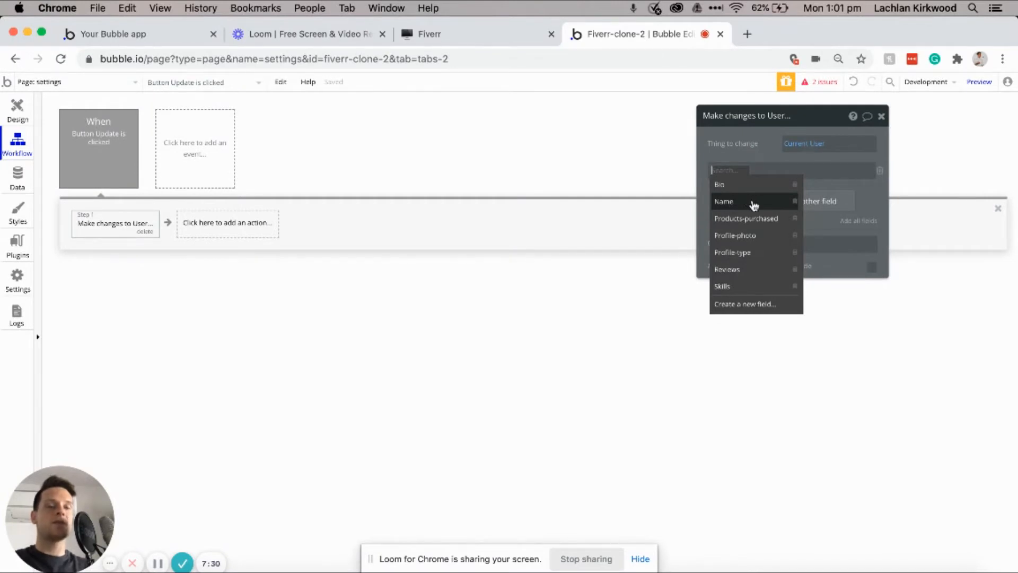
{"action": "left_click", "coordinate": [740, 202]}
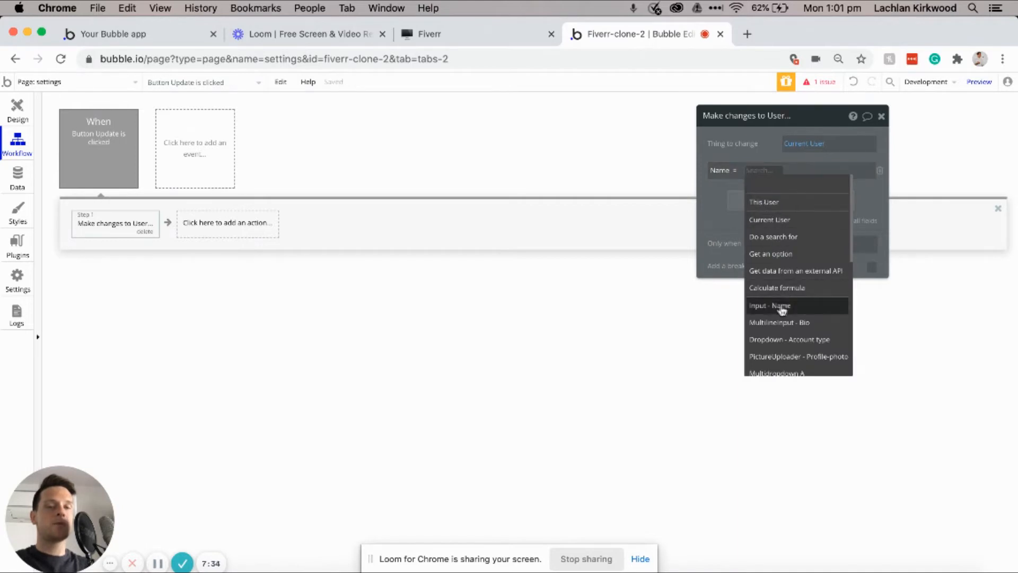
{"action": "left_click", "coordinate": [773, 307]}
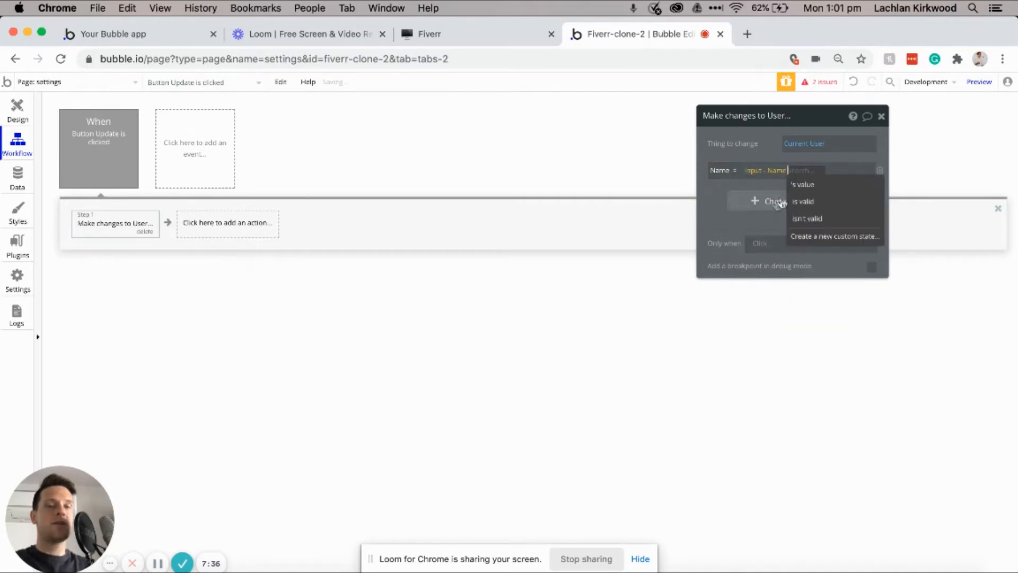
{"action": "left_click", "coordinate": [806, 185]}
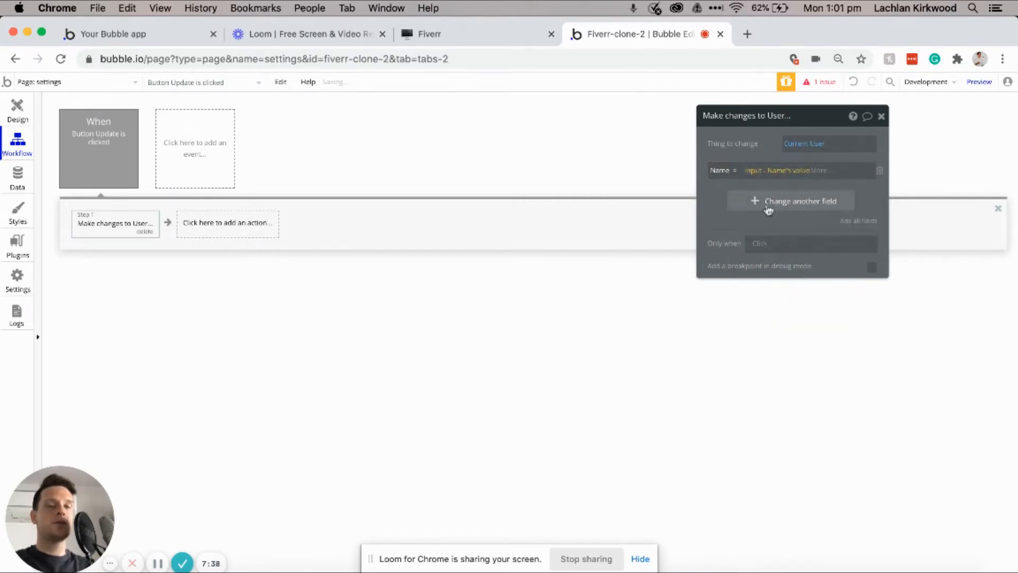
{"action": "left_click", "coordinate": [738, 205]}
{"action": "left_click", "coordinate": [720, 211]}
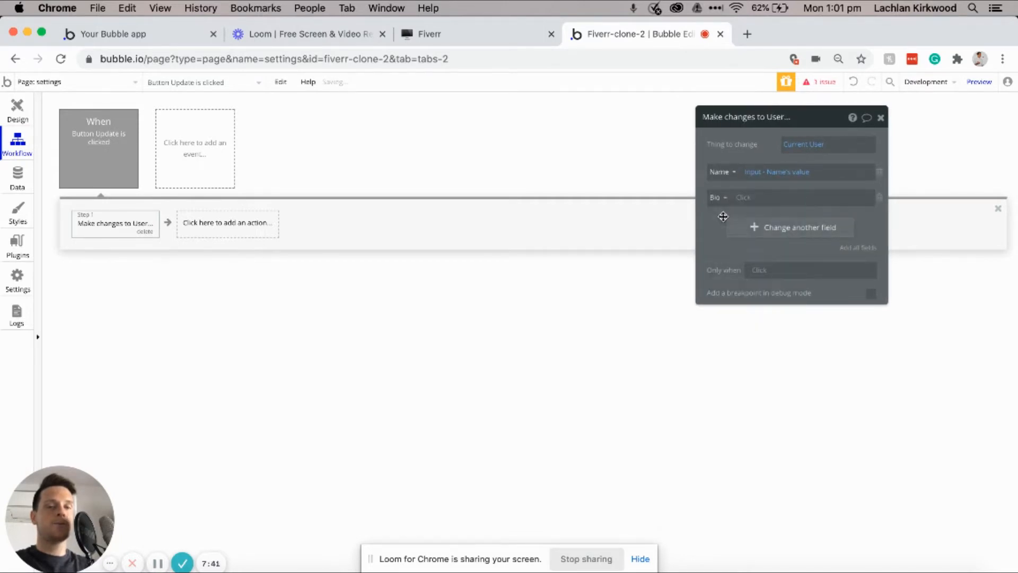
{"action": "left_click", "coordinate": [751, 201]}
{"action": "left_click", "coordinate": [798, 348]}
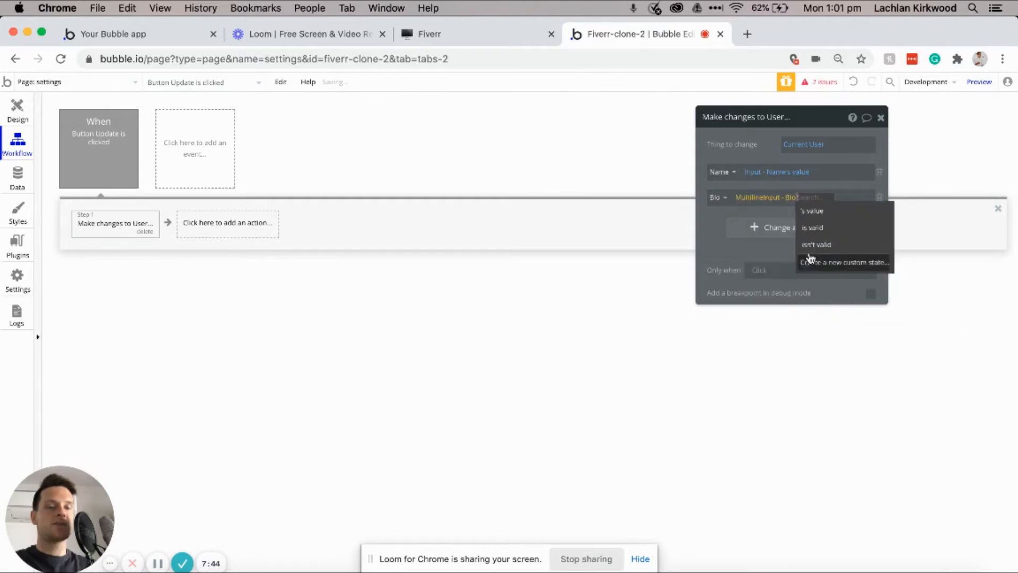
{"action": "left_click", "coordinate": [821, 210]}
Step: Set Profile-photo from the picture uploader and Profile-type from the Account type dropdown
{"action": "left_click", "coordinate": [770, 233]}
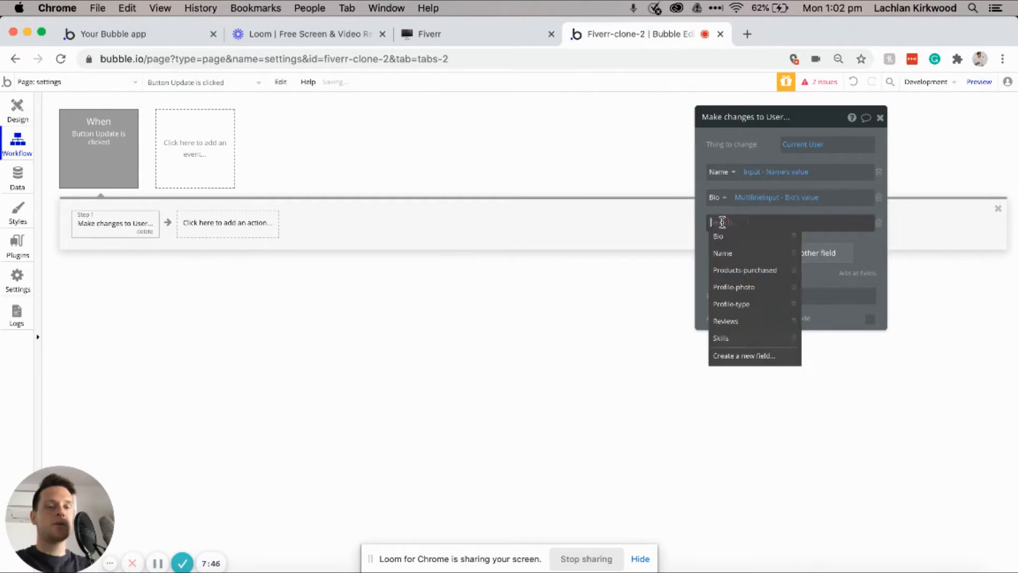
{"action": "left_click", "coordinate": [742, 289]}
{"action": "left_click", "coordinate": [766, 223]}
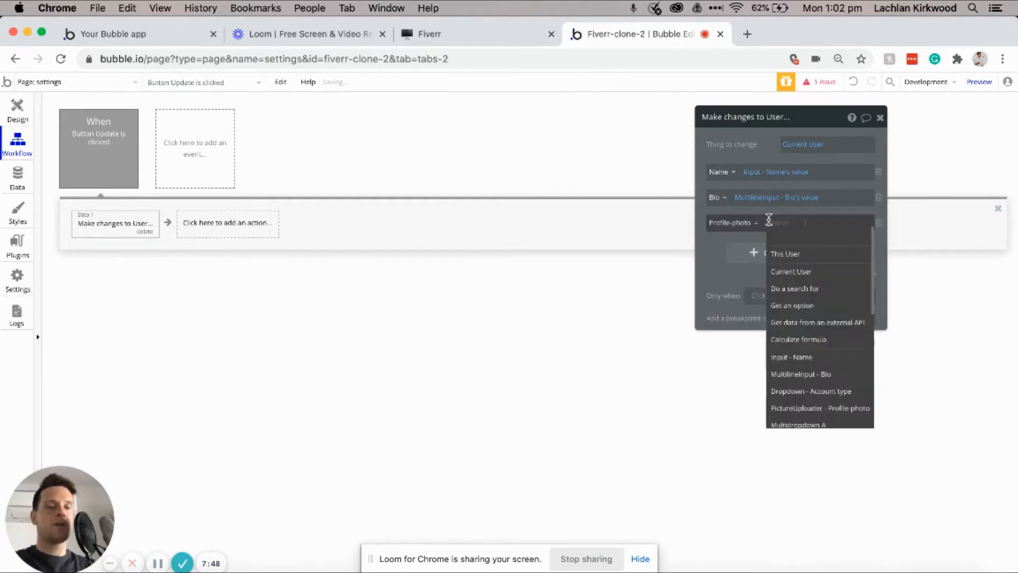
{"action": "scroll", "coordinate": [810, 348], "scroll_direction": "down", "scroll_amount": 1}
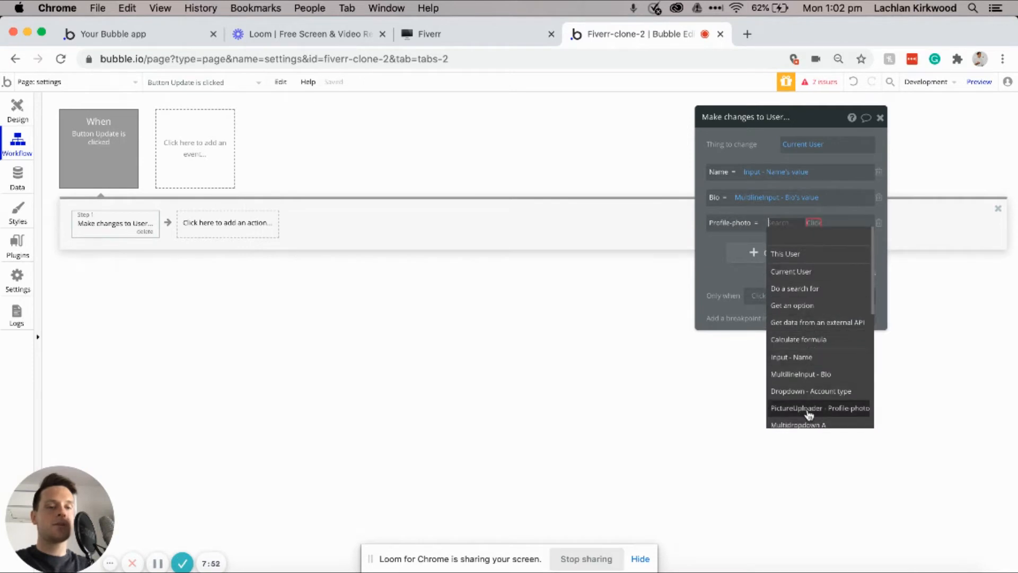
{"action": "left_click", "coordinate": [809, 415]}
{"action": "left_click", "coordinate": [770, 248]}
{"action": "left_click", "coordinate": [769, 261]}
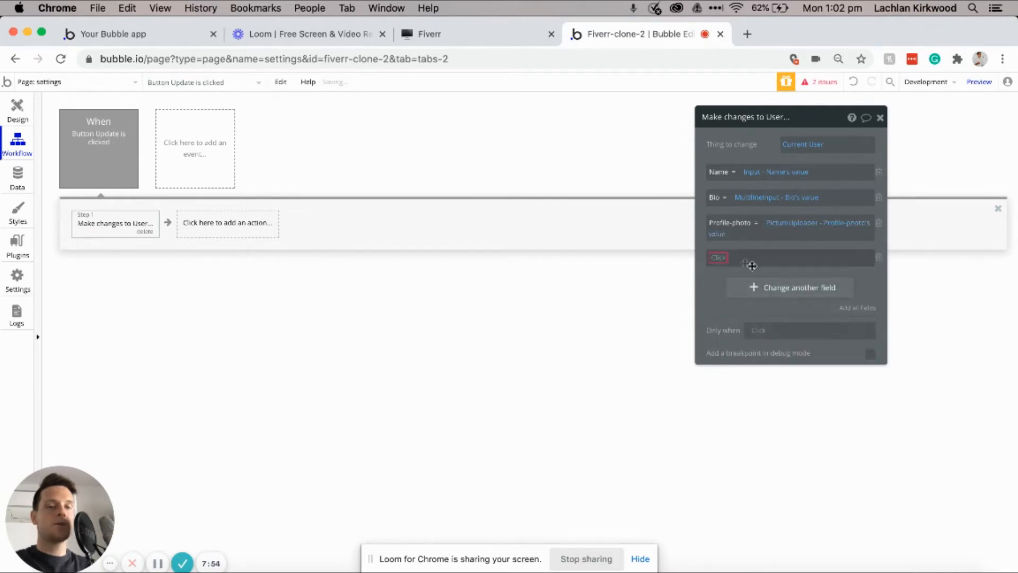
{"action": "left_click", "coordinate": [732, 338]}
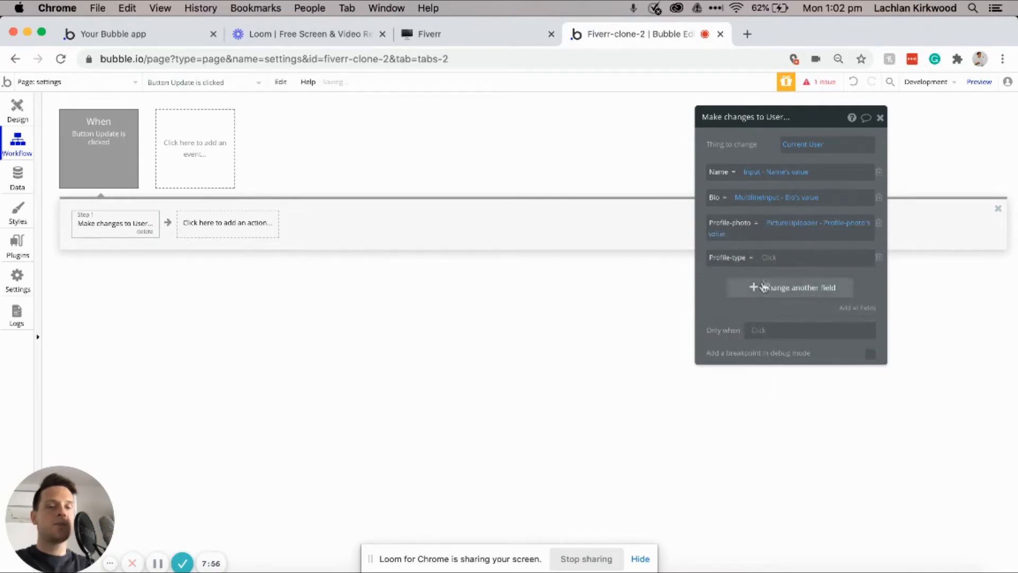
{"action": "scroll", "coordinate": [788, 306], "scroll_direction": "down", "scroll_amount": 2}
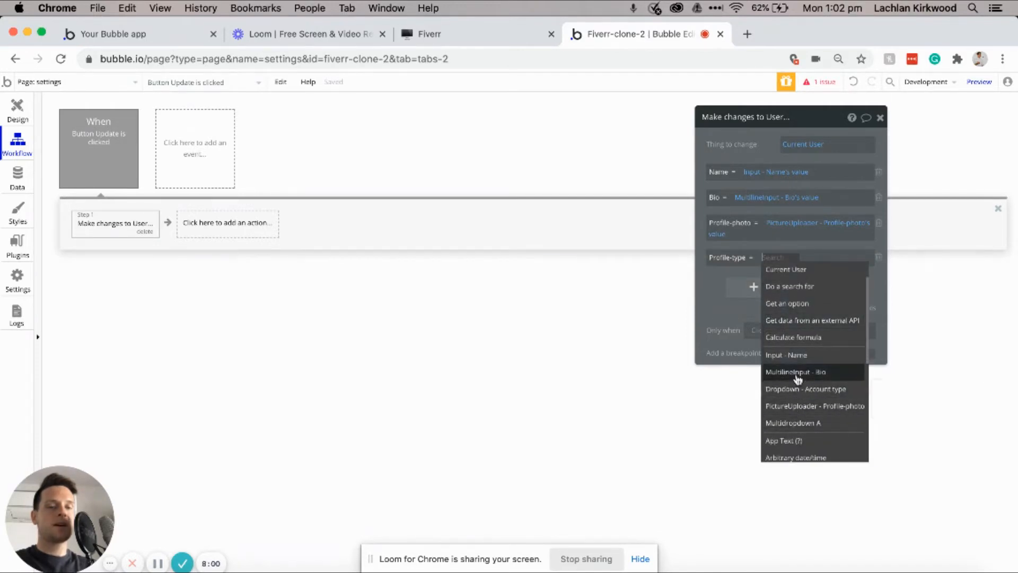
{"action": "left_click", "coordinate": [799, 392]}
{"action": "left_click", "coordinate": [766, 278]}
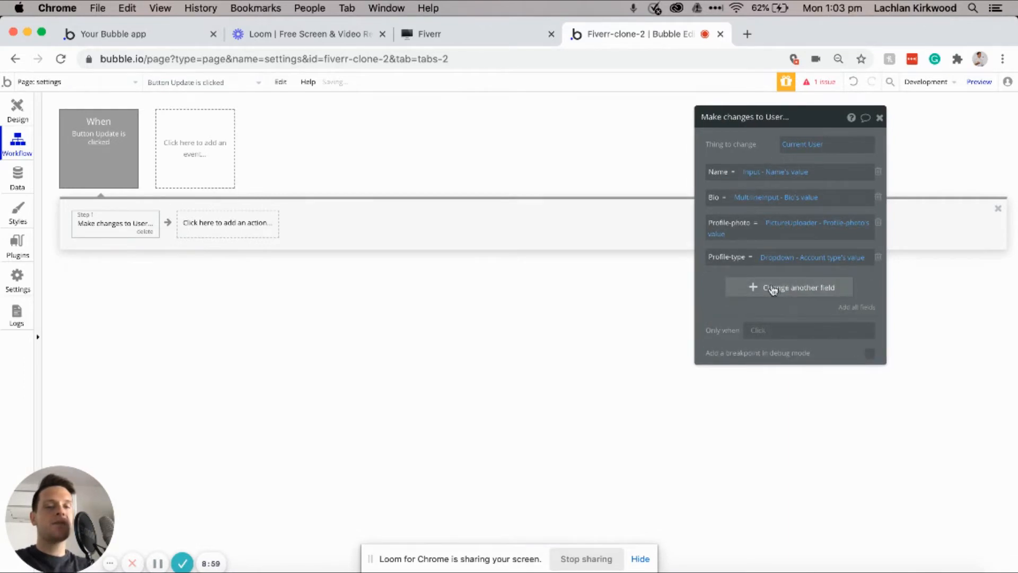
Step: Make Skills add the values chosen in Multidropdown A
{"action": "left_click", "coordinate": [773, 289]}
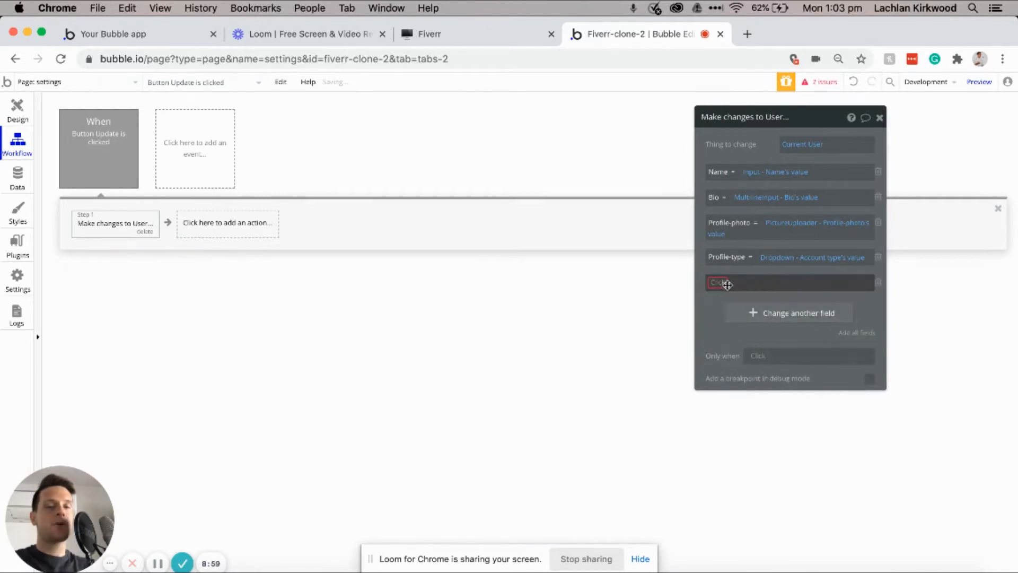
{"action": "left_click", "coordinate": [721, 397]}
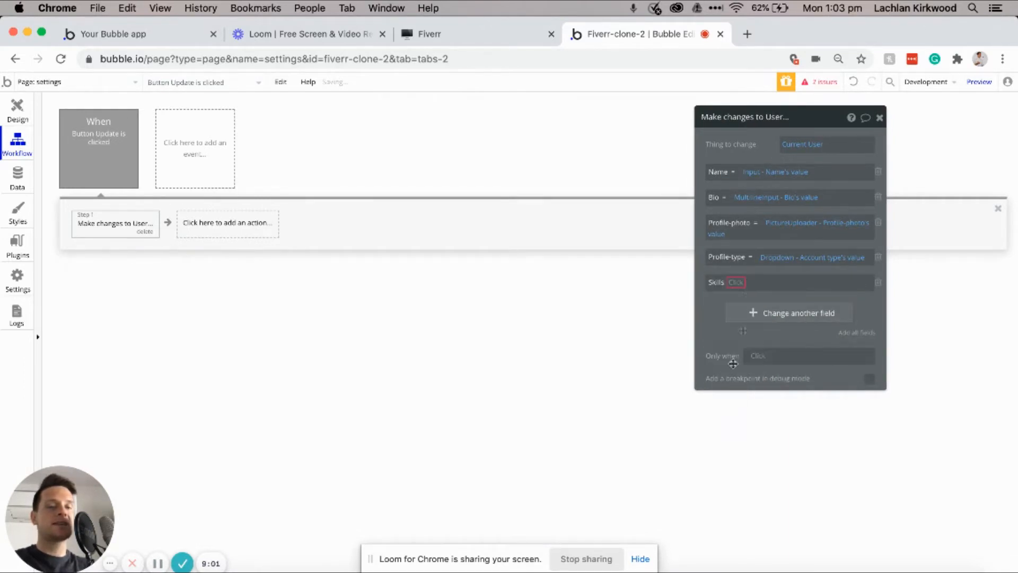
{"action": "left_click", "coordinate": [737, 283]}
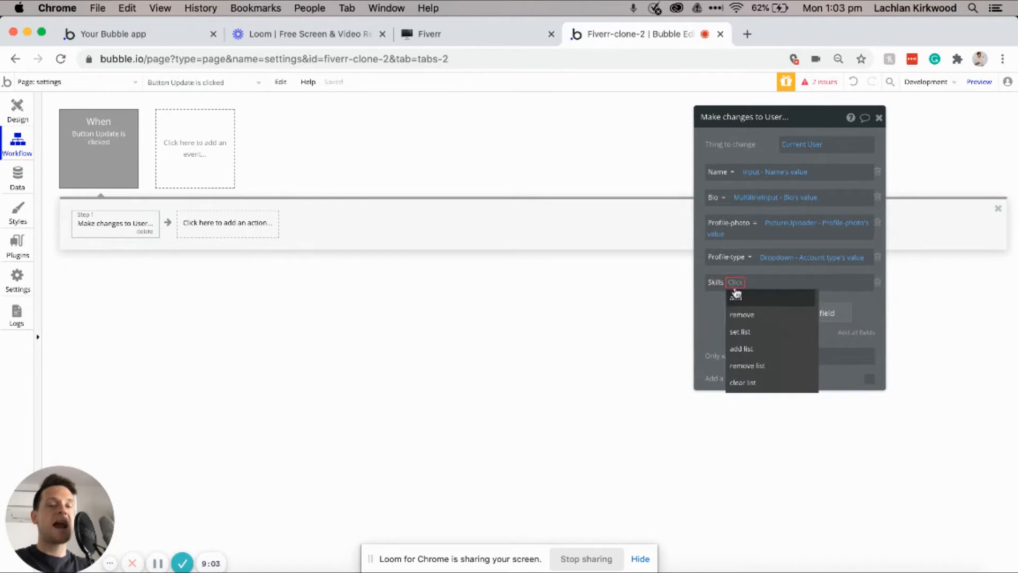
{"action": "left_click", "coordinate": [745, 298]}
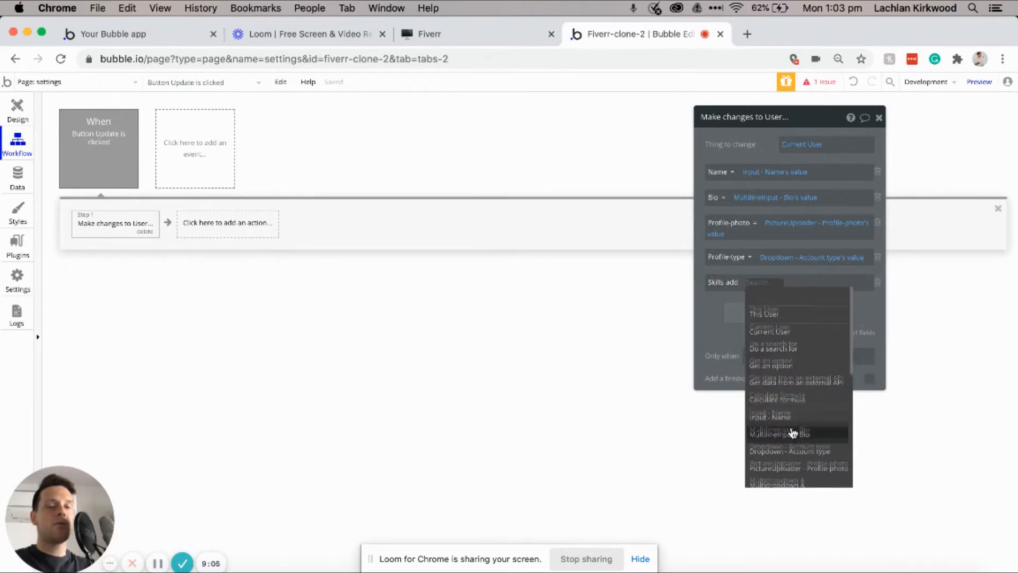
{"action": "left_click", "coordinate": [789, 455]}
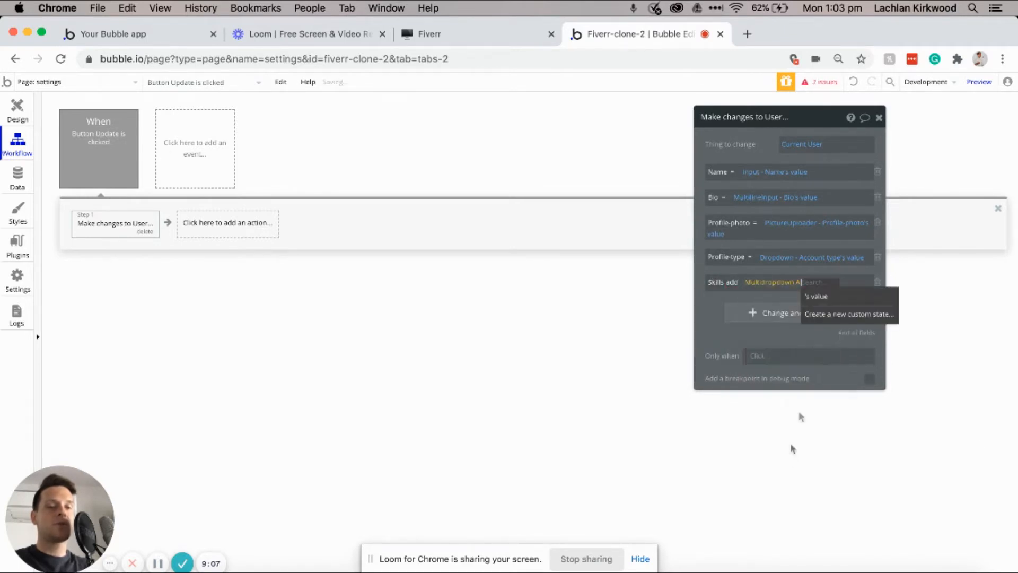
{"action": "left_click", "coordinate": [819, 296]}
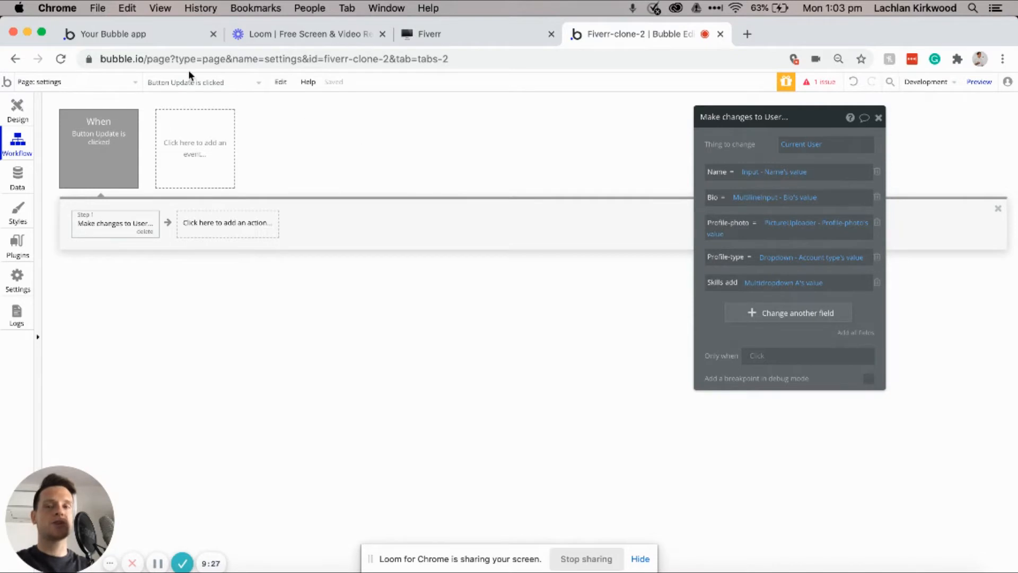
Step: Add an 'Updated' text below the Update button in H2 Heading - Dark style
{"action": "left_click", "coordinate": [20, 111]}
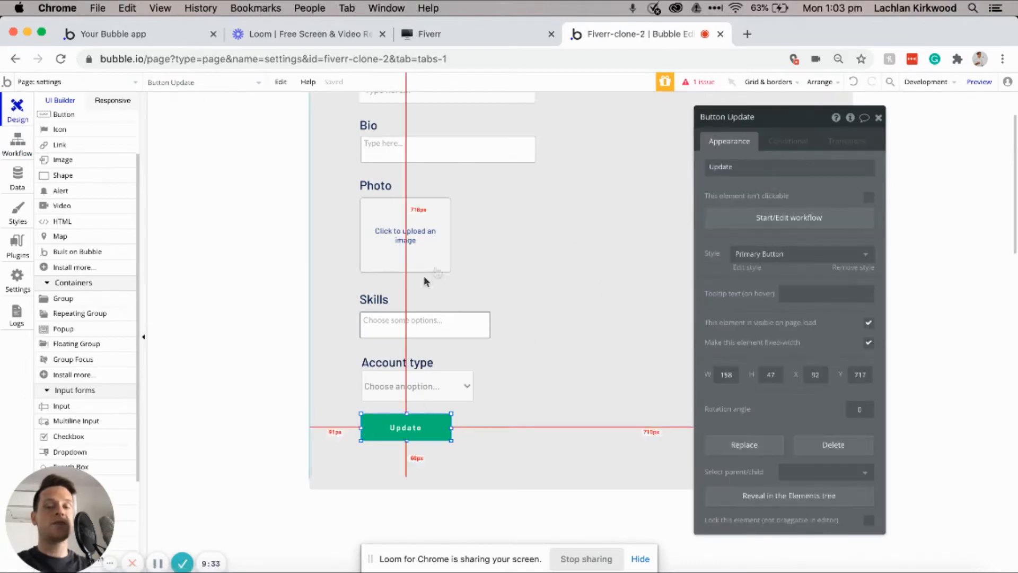
{"action": "scroll", "coordinate": [111, 181], "scroll_direction": "up", "scroll_amount": 3}
{"action": "left_click", "coordinate": [77, 165]}
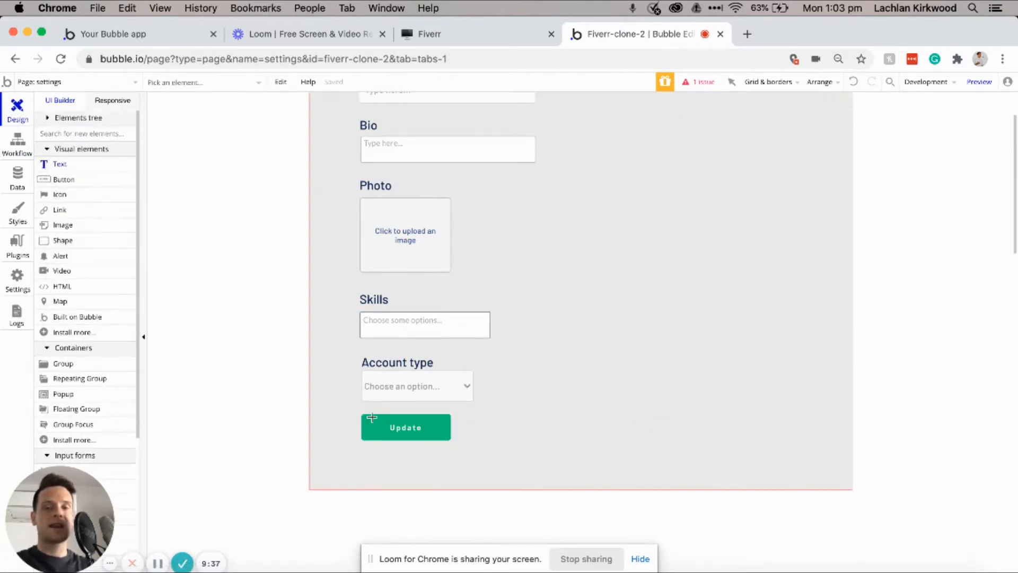
{"action": "left_click_drag", "start_coordinate": [367, 448], "coordinate": [443, 464]}
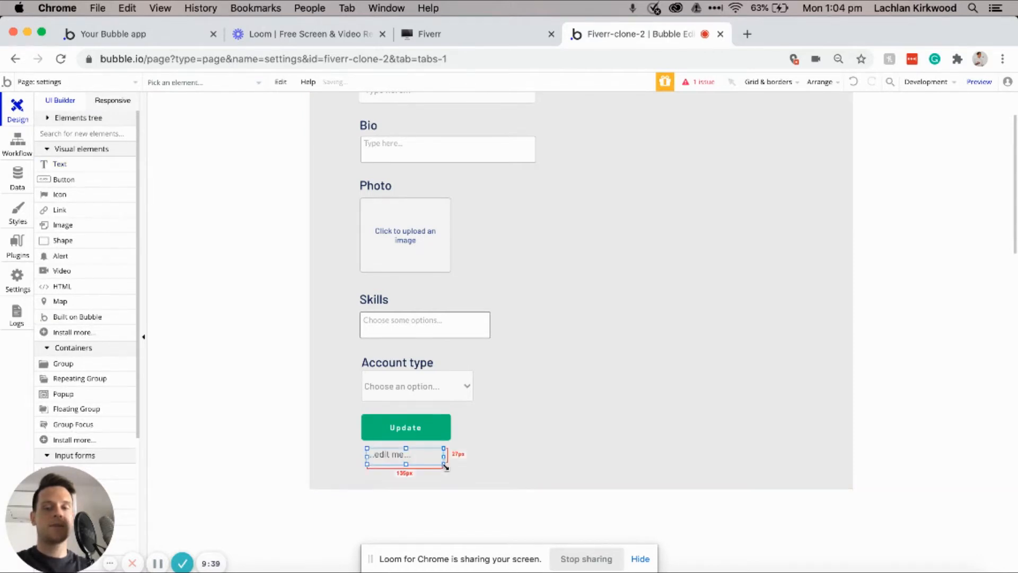
{"action": "type", "text": "Updated"}
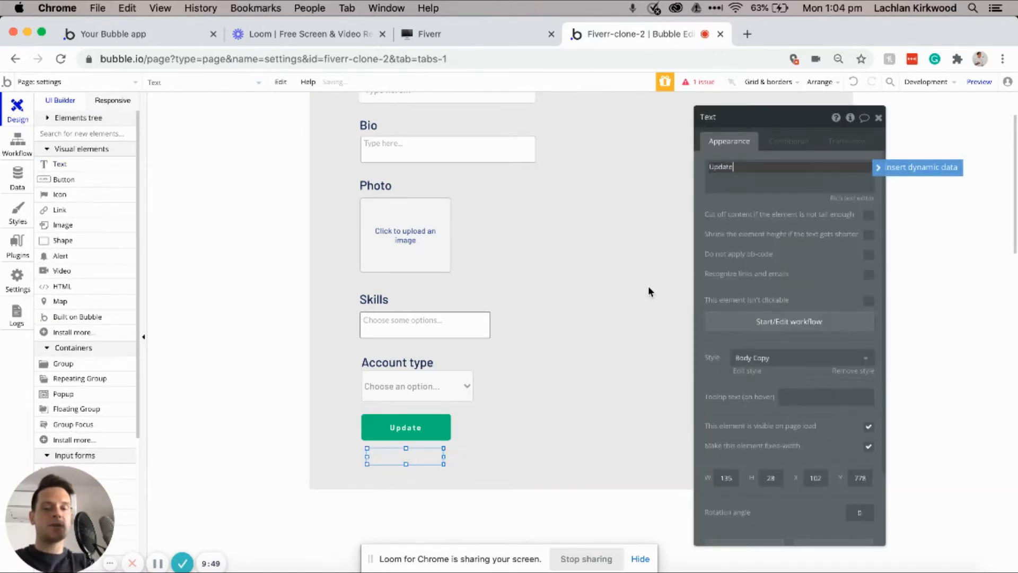
{"action": "left_click", "coordinate": [774, 357]}
{"action": "left_click", "coordinate": [762, 477]}
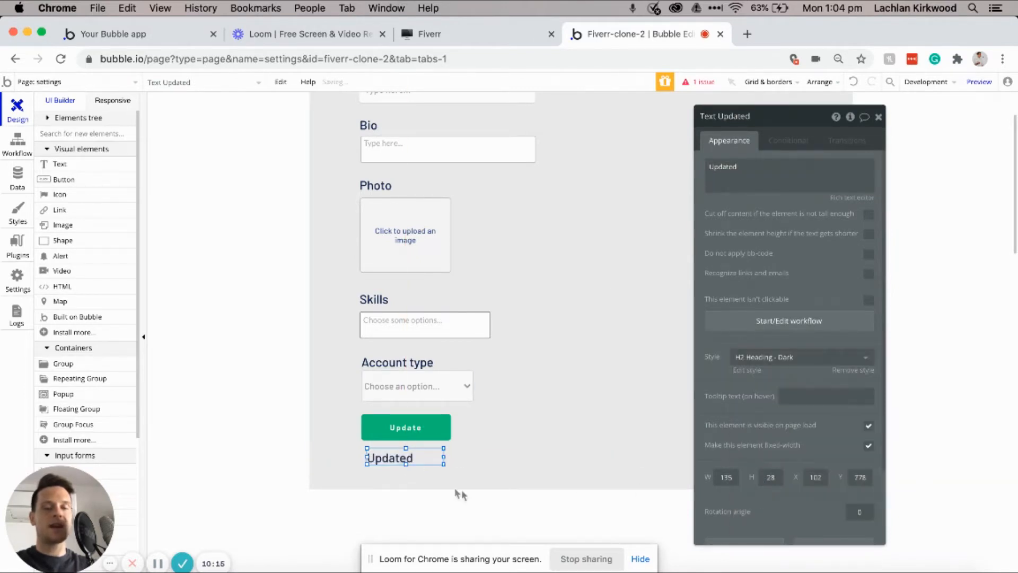
{"action": "left_click_drag", "start_coordinate": [444, 465], "coordinate": [413, 458]}
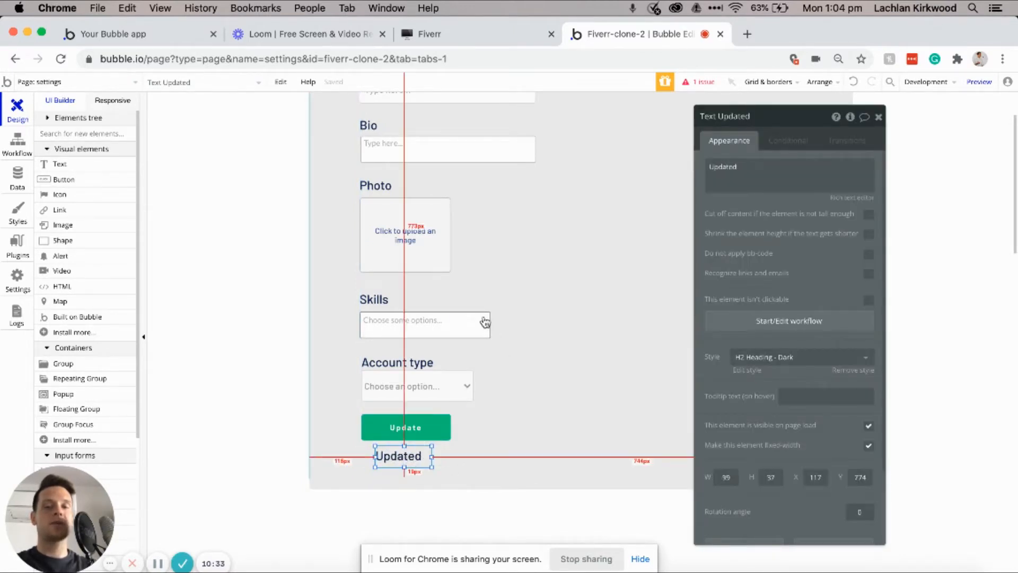
Step: Uncheck 'visible on page load' so the Updated text starts hidden
{"action": "scroll", "coordinate": [464, 308], "scroll_direction": "up", "scroll_amount": 2}
{"action": "scroll", "coordinate": [480, 392], "scroll_direction": "down", "scroll_amount": 2}
{"action": "scroll", "coordinate": [479, 397], "scroll_direction": "down", "scroll_amount": 3}
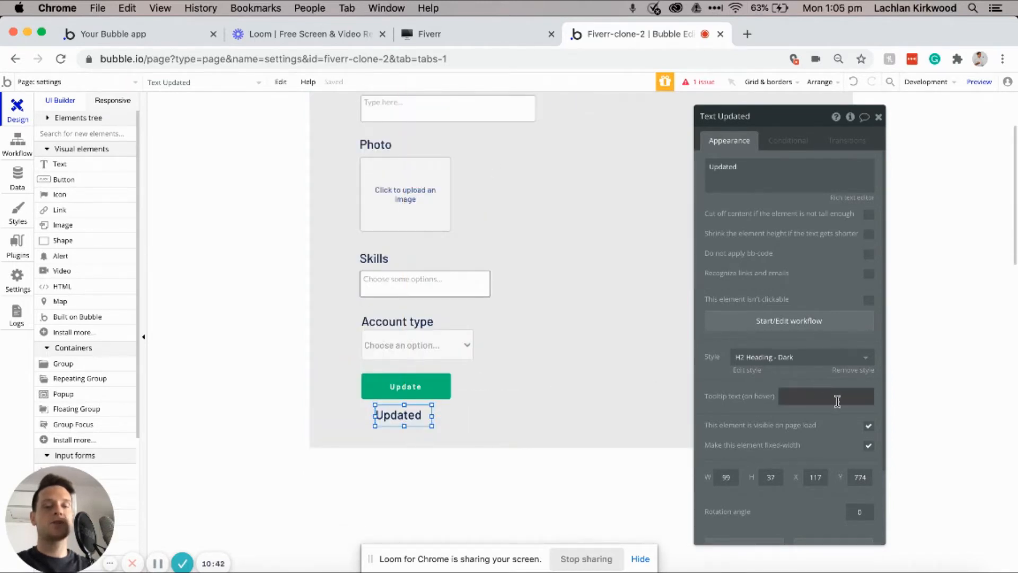
{"action": "left_click", "coordinate": [869, 428]}
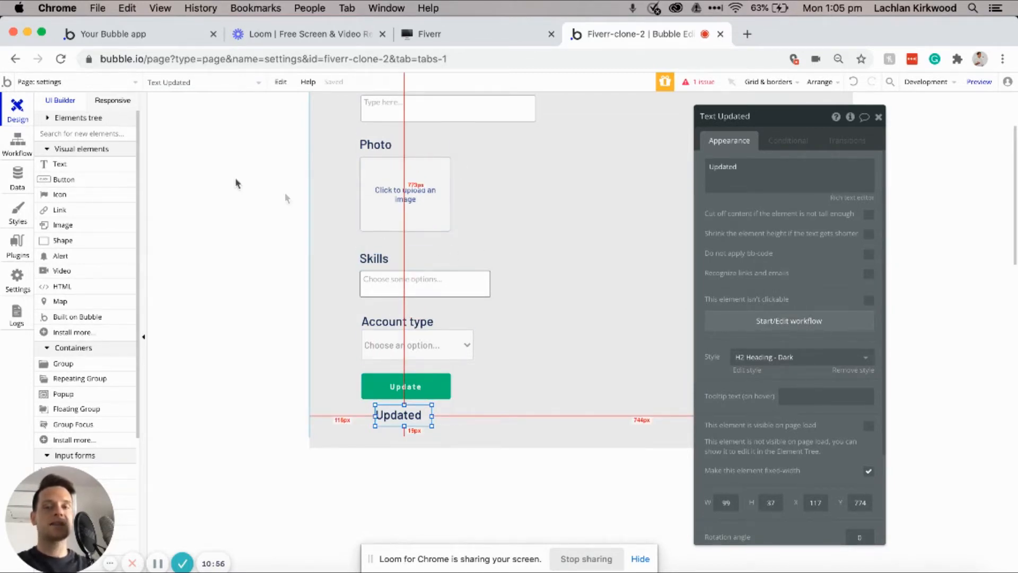
{"action": "left_click", "coordinate": [18, 148]}
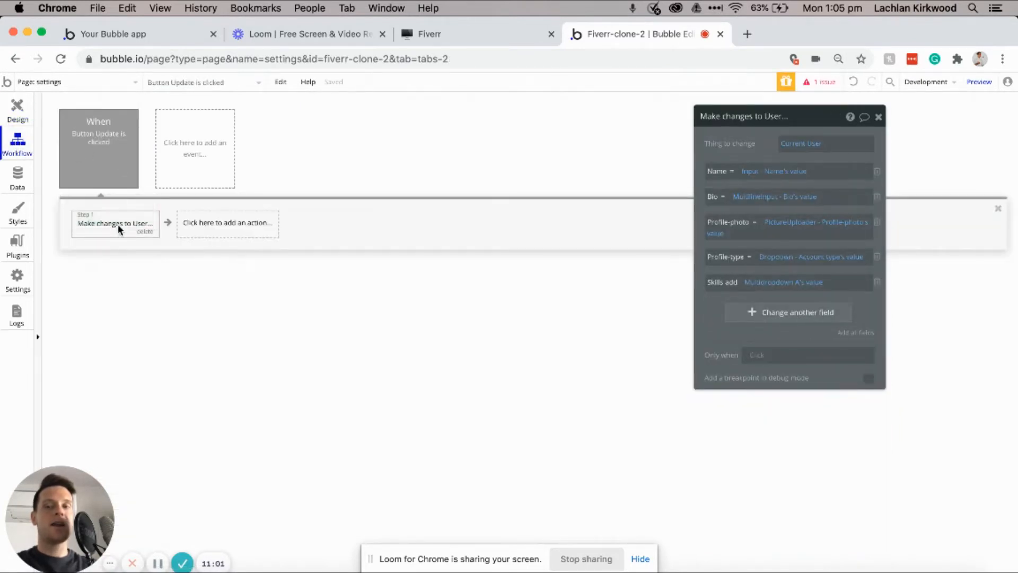
Step: Add an Animate action that fades in Text Updated with a custom 500 ms duration
{"action": "left_click", "coordinate": [202, 229]}
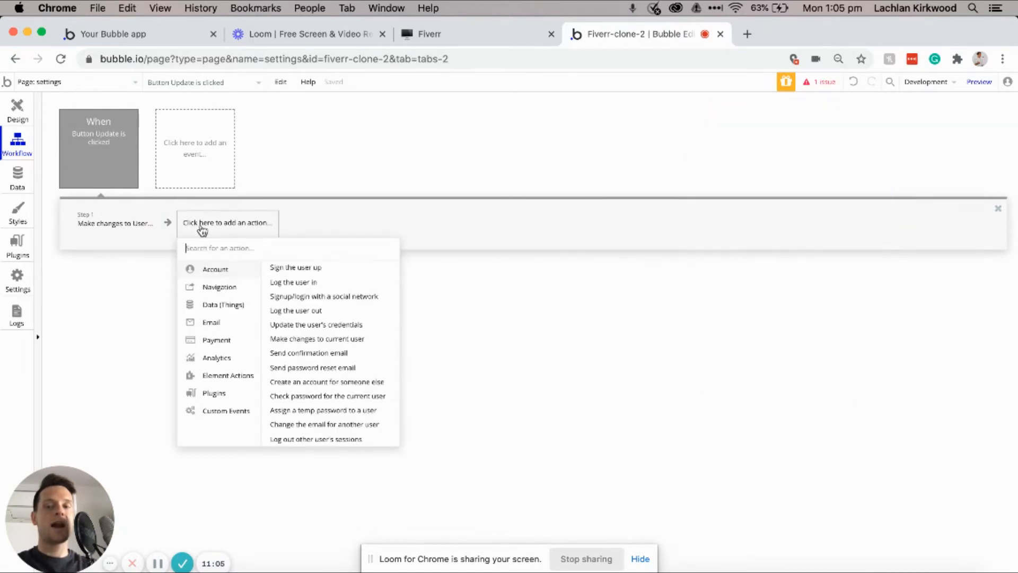
{"action": "mouse_move", "coordinate": [218, 375]}
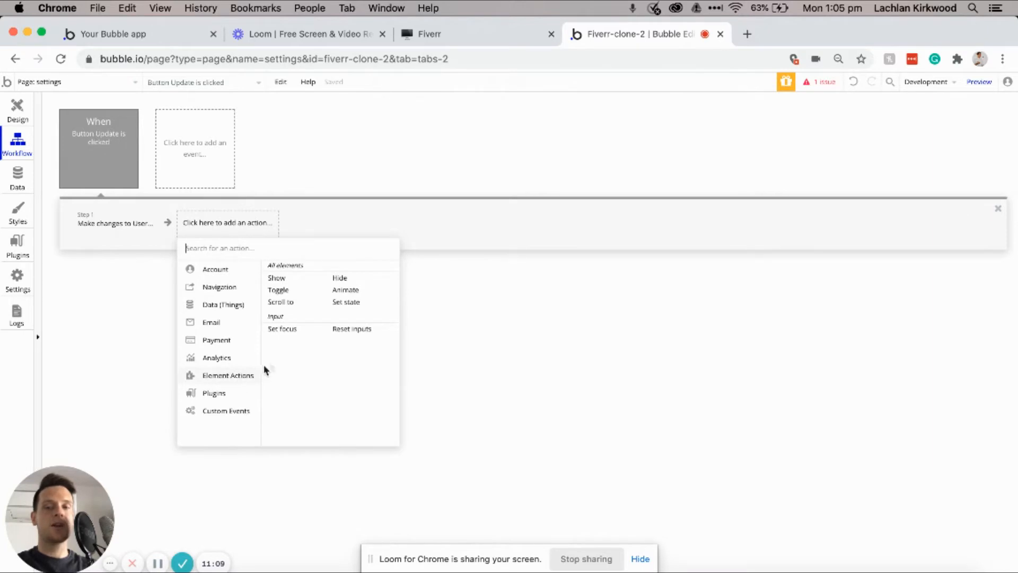
{"action": "left_click", "coordinate": [347, 290]}
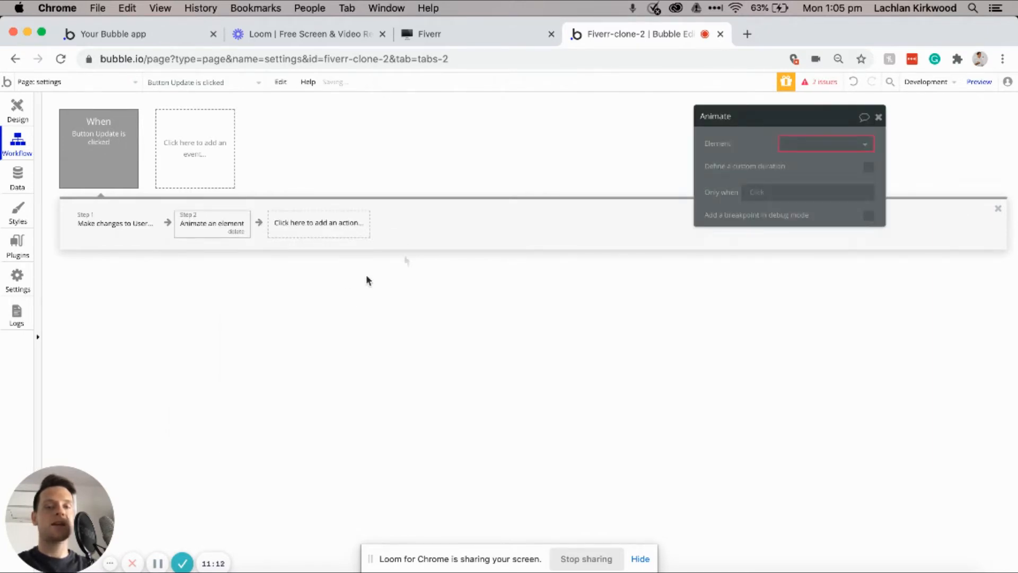
{"action": "left_click", "coordinate": [791, 142]}
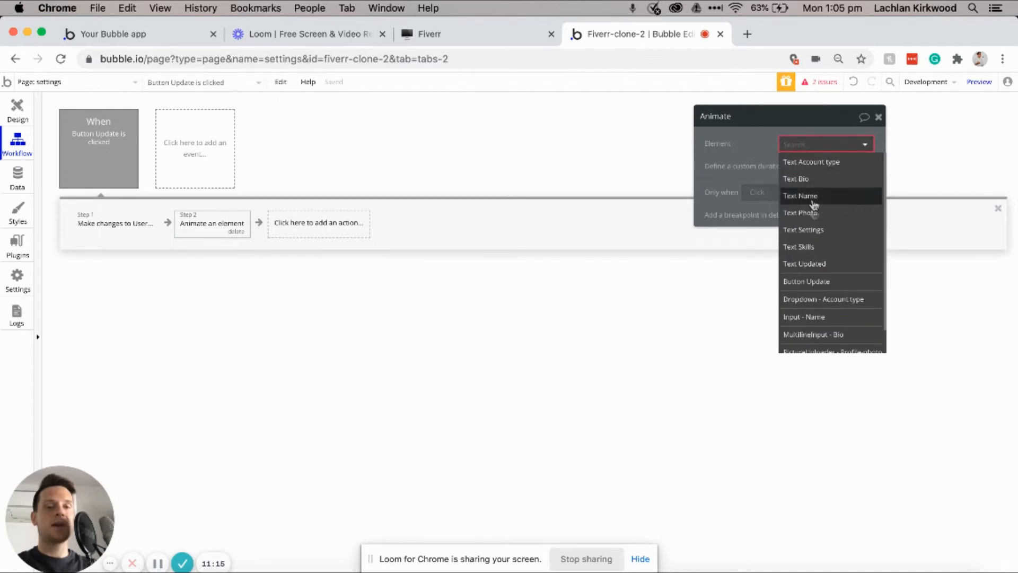
{"action": "left_click", "coordinate": [806, 264]}
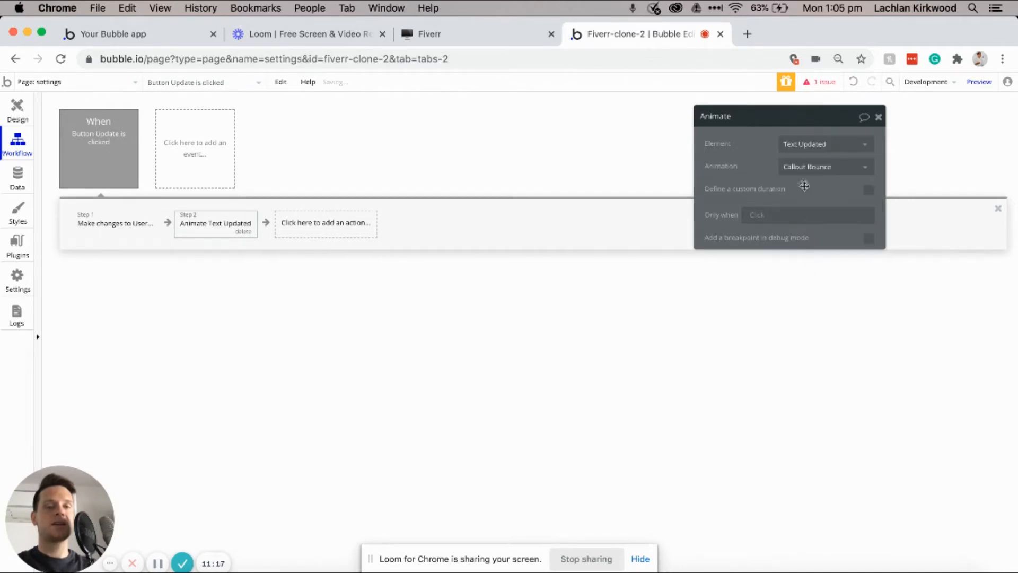
{"action": "left_click", "coordinate": [800, 168]}
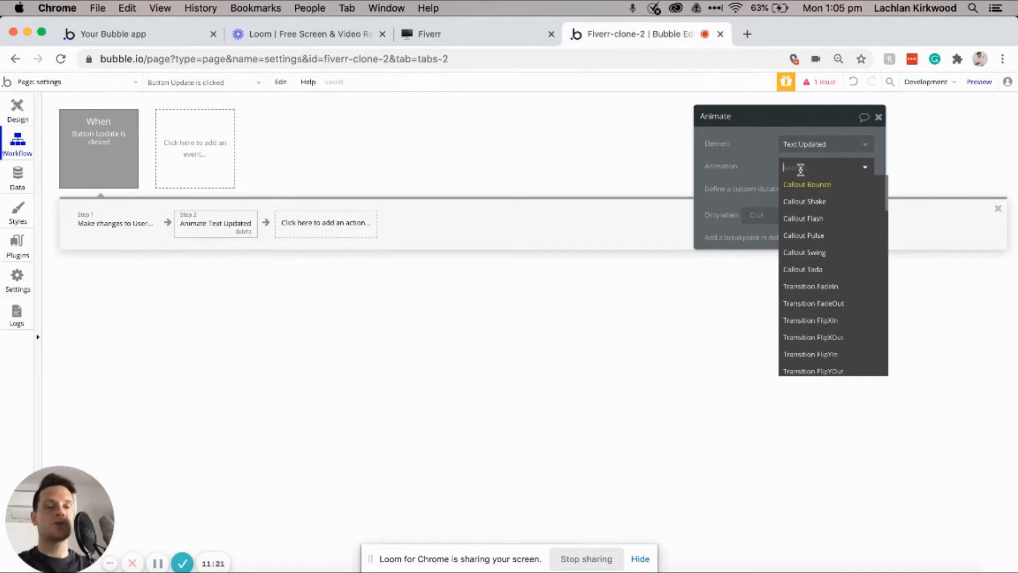
{"action": "left_click", "coordinate": [811, 287]}
{"action": "left_click", "coordinate": [804, 200]}
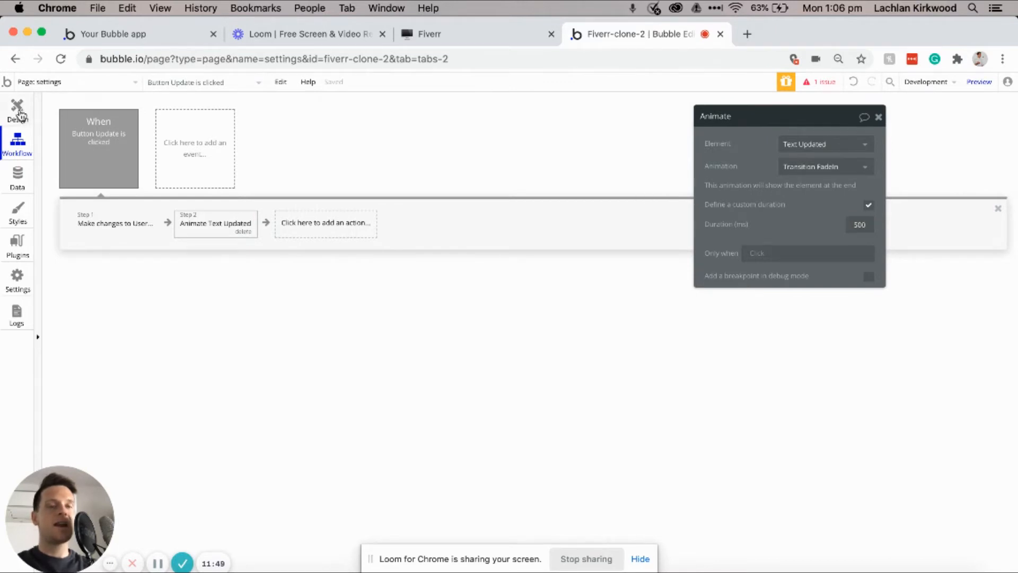
{"action": "left_click", "coordinate": [17, 111]}
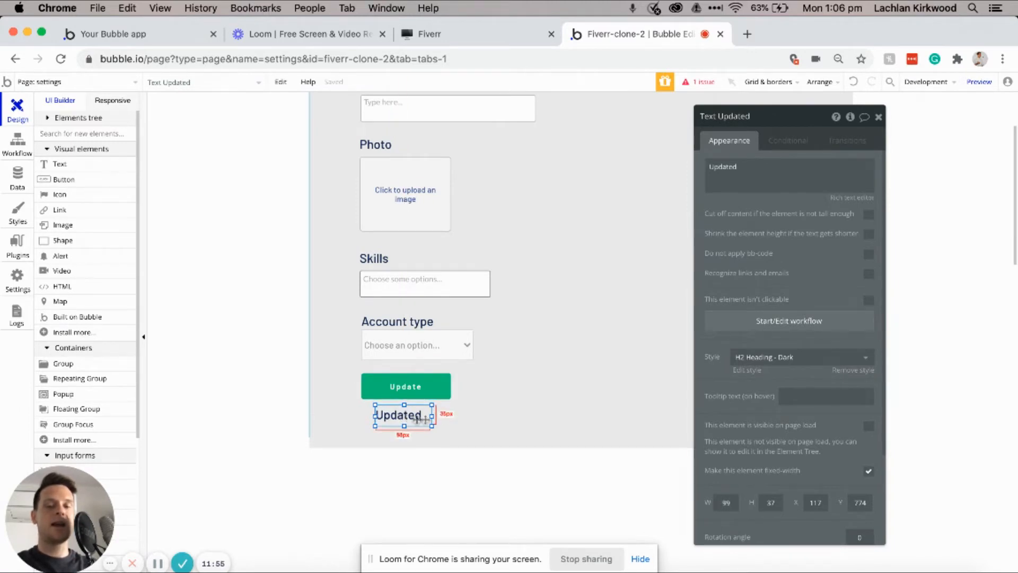
Step: Deselect the Updated text and select the Name input to show its property editor
{"action": "scroll", "coordinate": [419, 419], "scroll_direction": "up", "scroll_amount": 3}
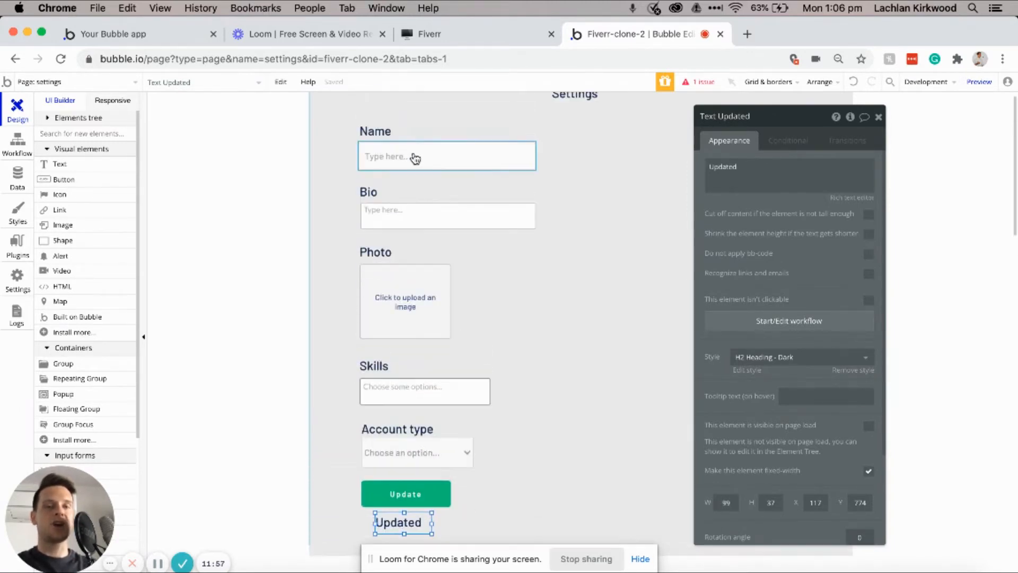
{"action": "left_click", "coordinate": [569, 189]}
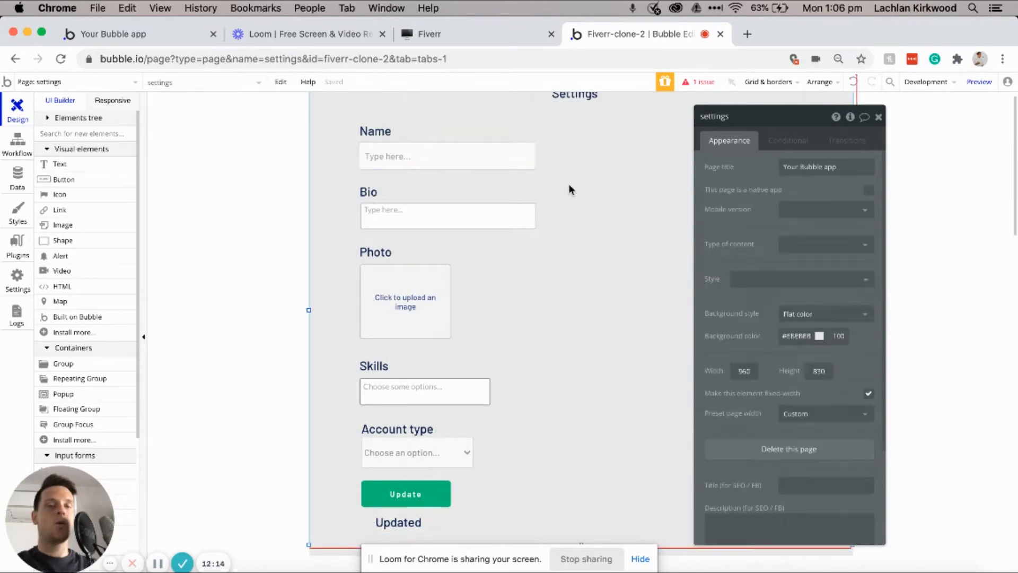
{"action": "left_click", "coordinate": [501, 159]}
{"action": "left_click_drag", "start_coordinate": [500, 158], "coordinate": [460, 157]}
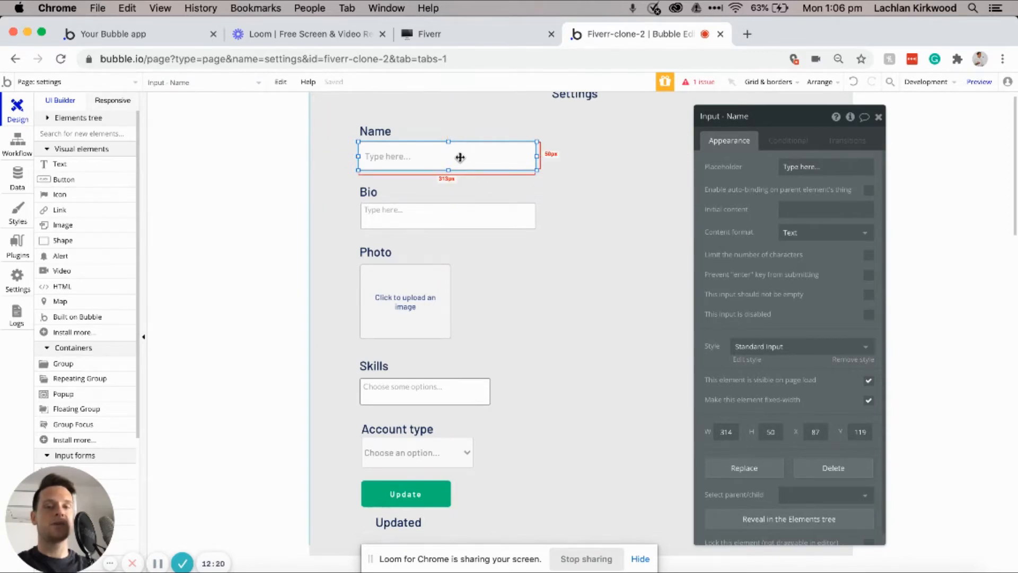
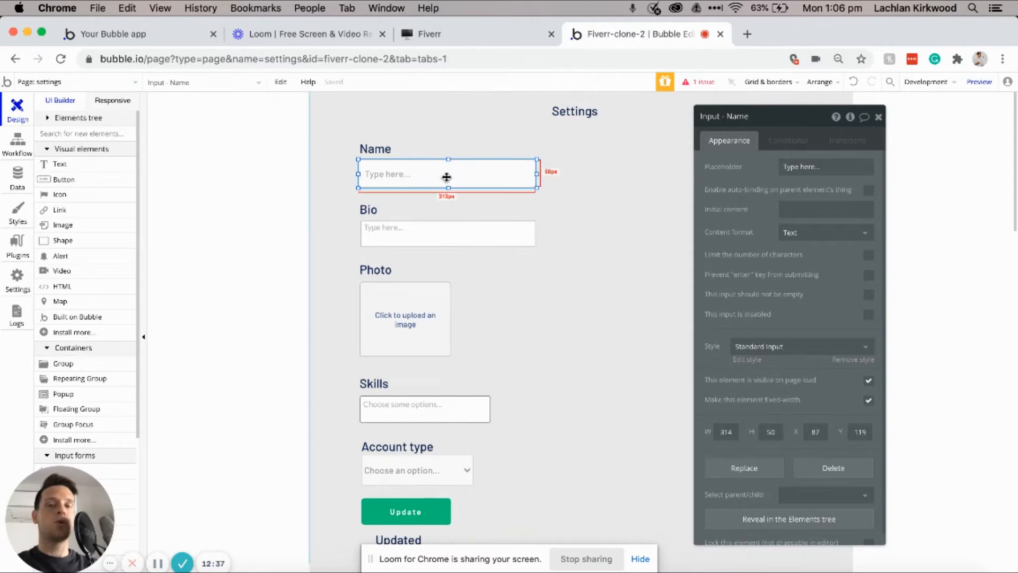
Step: Set the Name input's initial content to the dynamic value Current User's Name
{"action": "scroll", "coordinate": [393, 234], "scroll_direction": "down", "scroll_amount": 3}
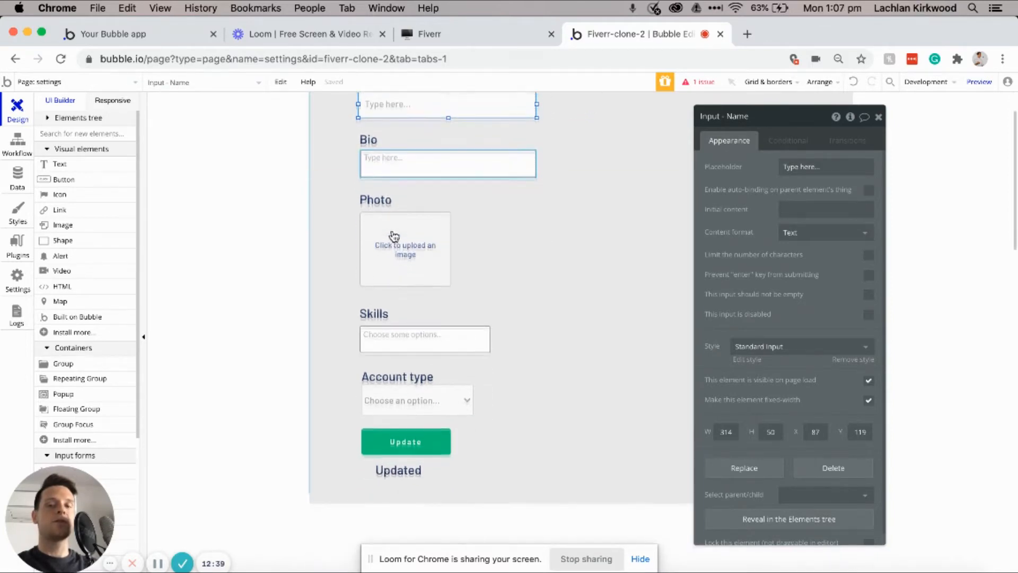
{"action": "scroll", "coordinate": [412, 180], "scroll_direction": "up", "scroll_amount": 3}
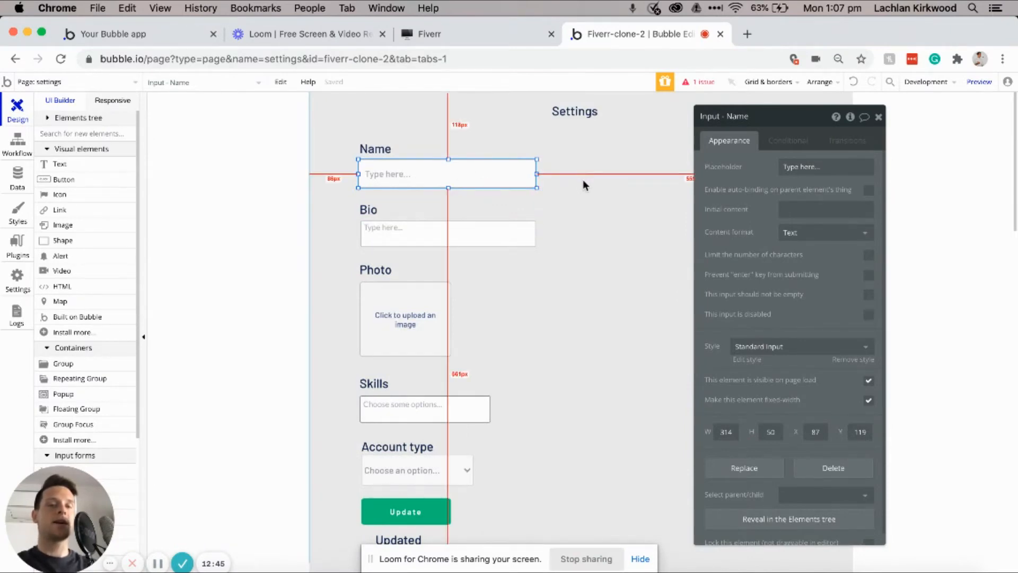
{"action": "left_click", "coordinate": [789, 210]}
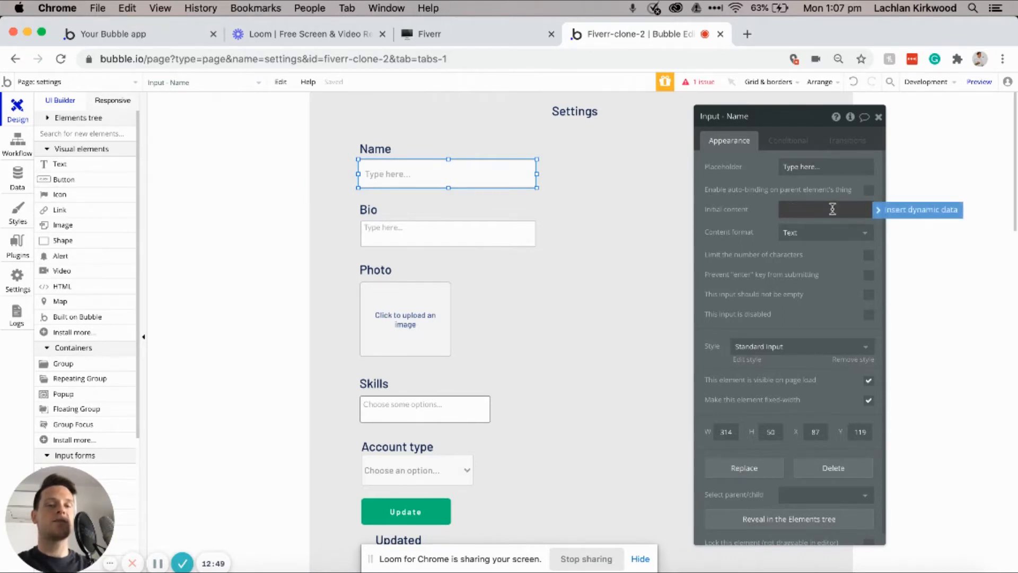
{"action": "left_click", "coordinate": [883, 214]}
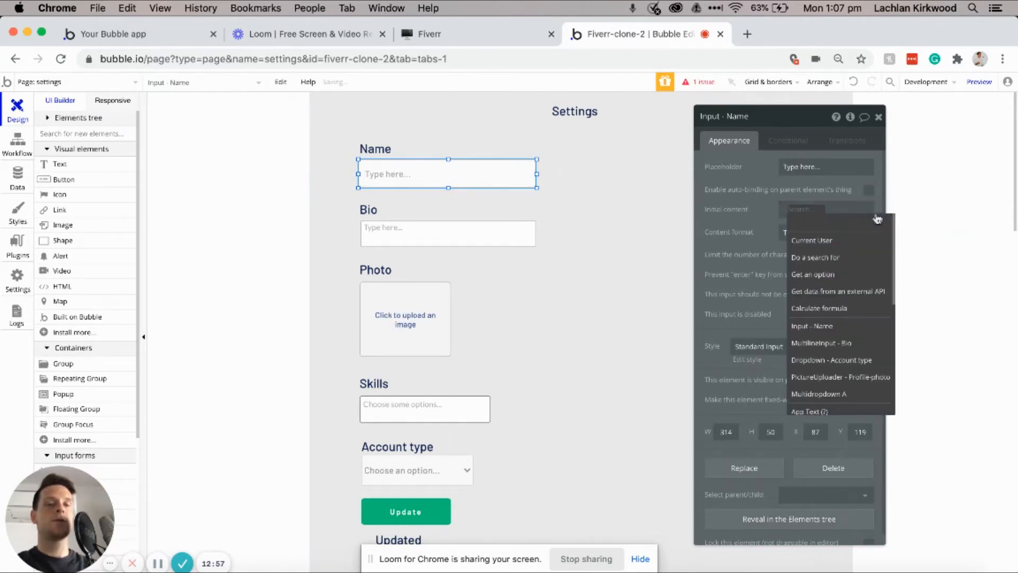
{"action": "left_click", "coordinate": [819, 240]}
{"action": "left_click", "coordinate": [844, 239]}
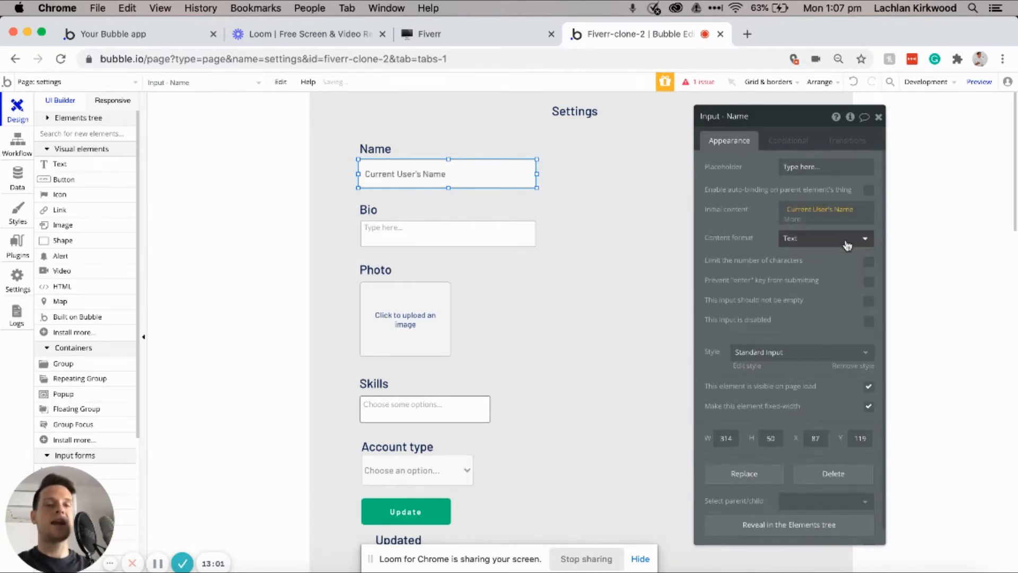
{"action": "left_click", "coordinate": [446, 238]}
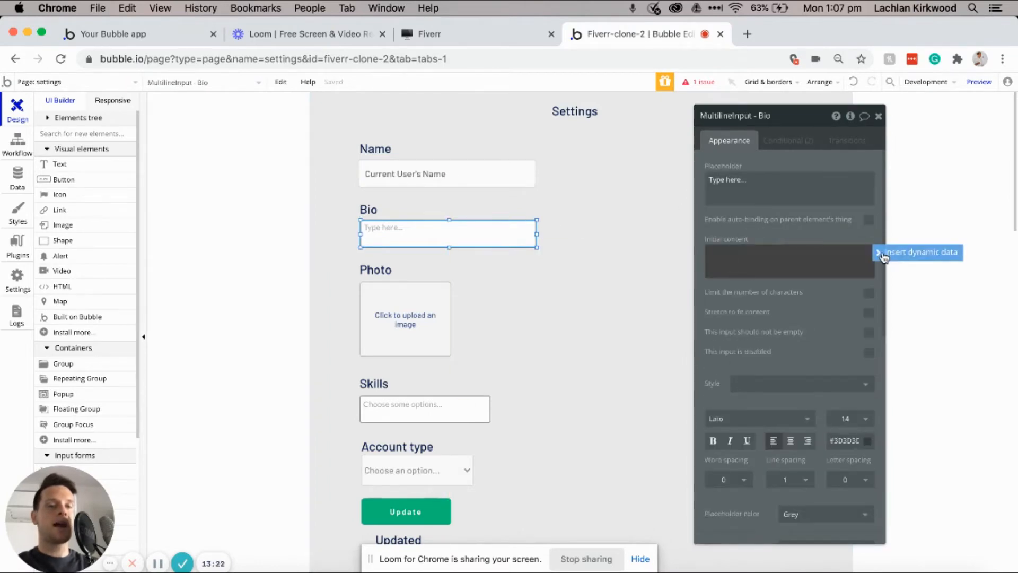
Step: Set the Bio input's initial content to Current User's Bio
{"action": "left_click", "coordinate": [733, 260]}
{"action": "left_click", "coordinate": [776, 285]}
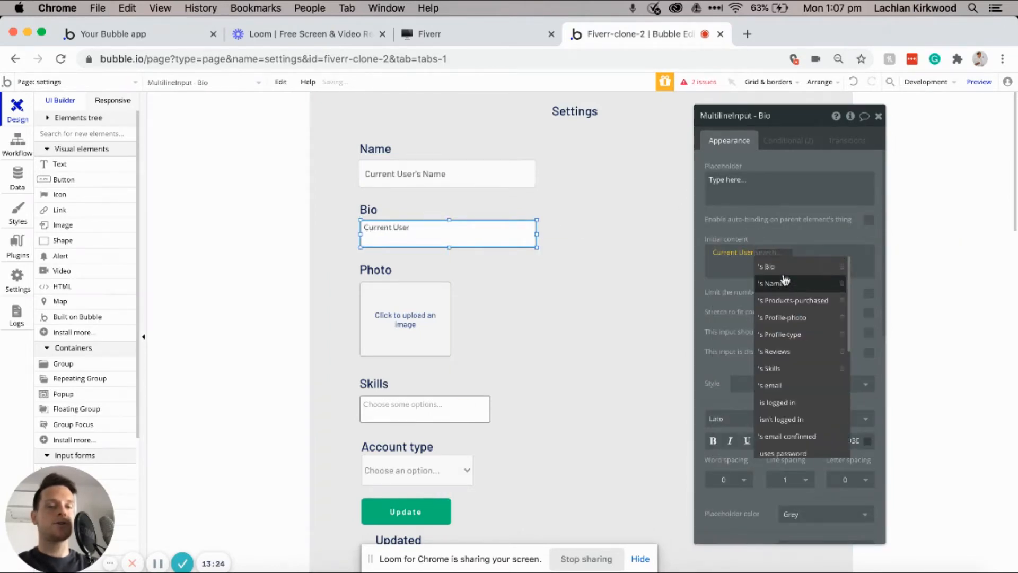
{"action": "left_click", "coordinate": [784, 269]}
{"action": "left_click", "coordinate": [748, 287]}
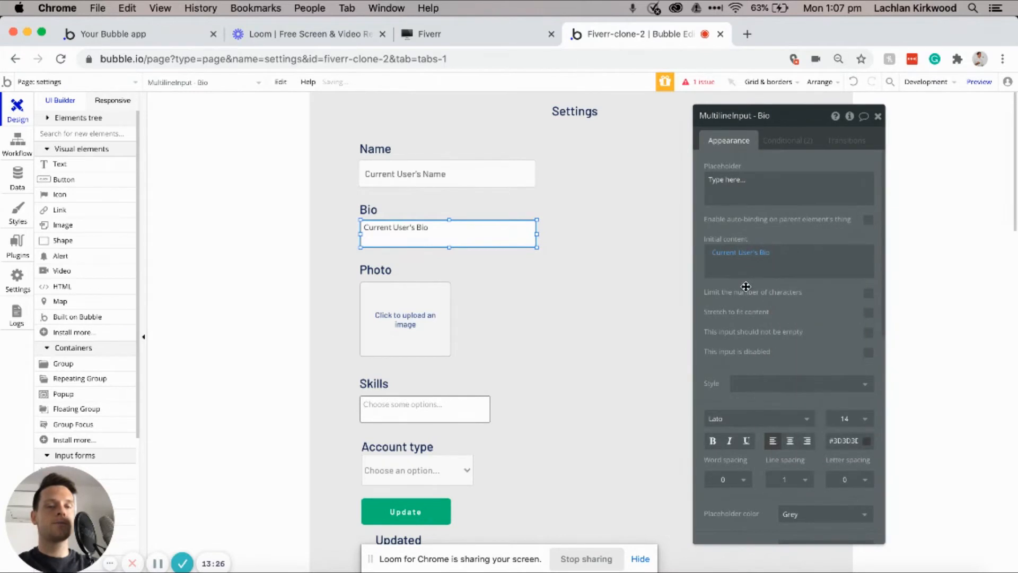
{"action": "left_click", "coordinate": [428, 307]}
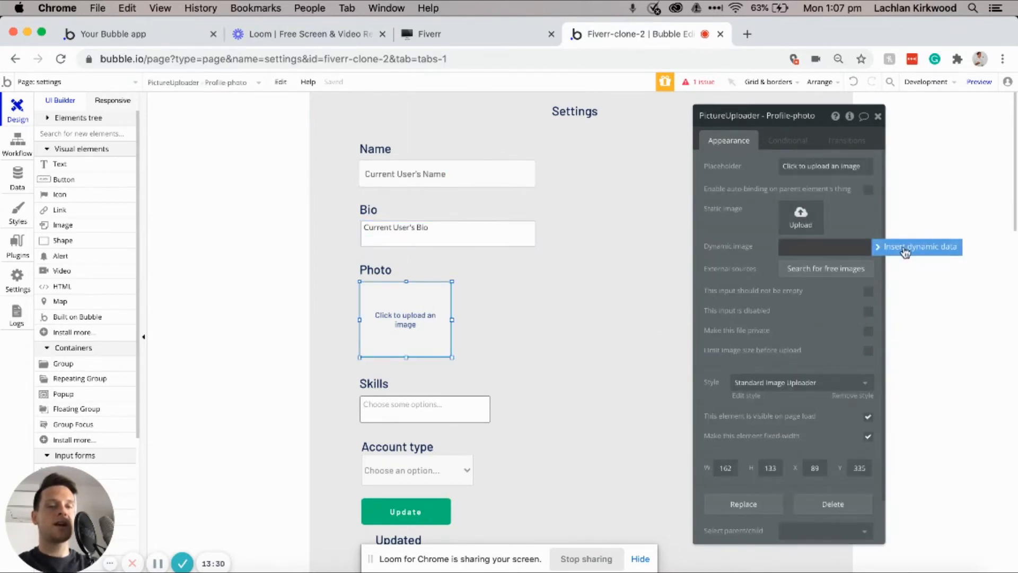
{"action": "left_click", "coordinate": [885, 247]}
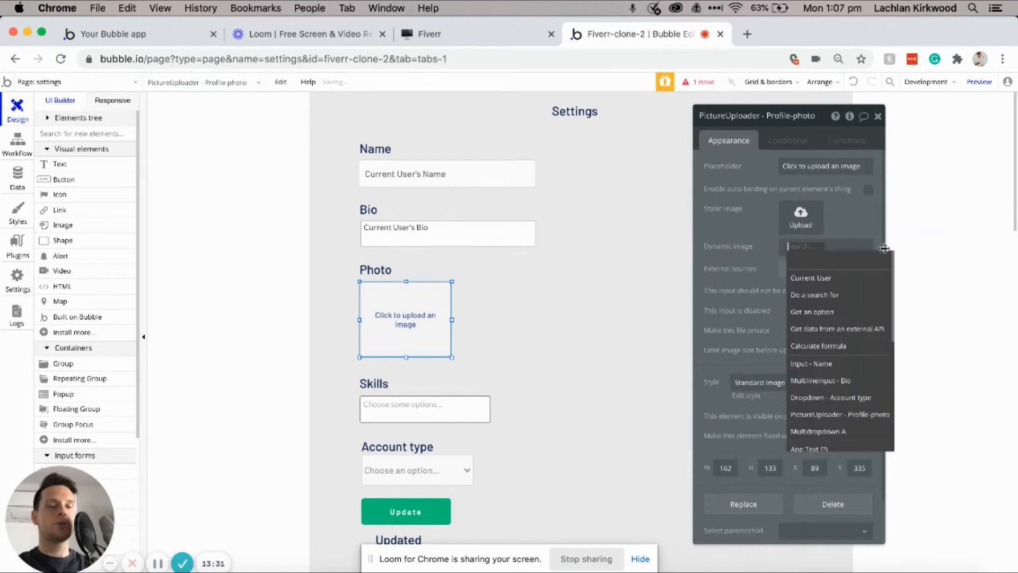
{"action": "left_click", "coordinate": [827, 278]}
{"action": "left_click", "coordinate": [867, 313]}
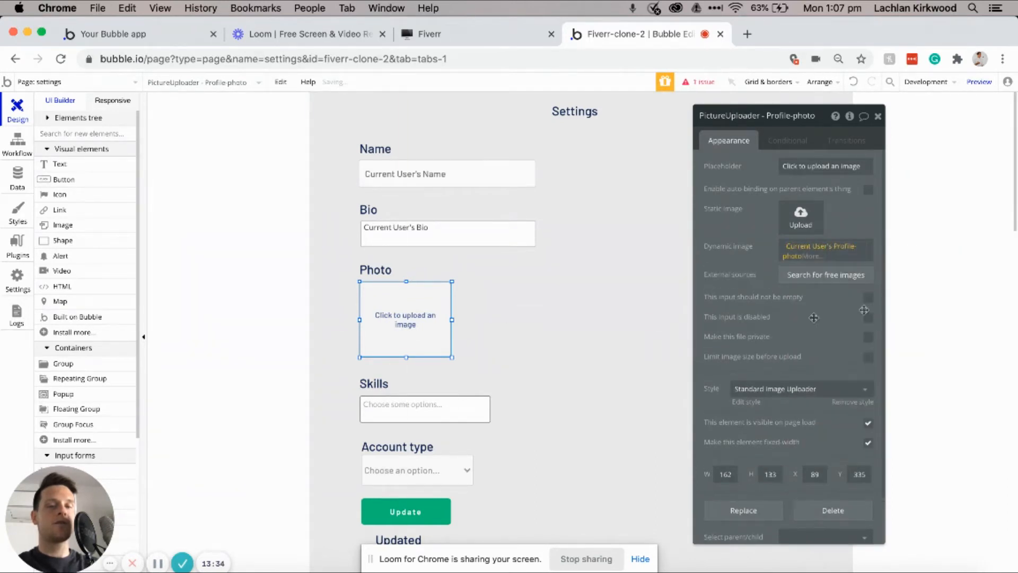
Step: Default the Skills multi-select dropdown to Current User's skills
{"action": "left_click", "coordinate": [426, 417]}
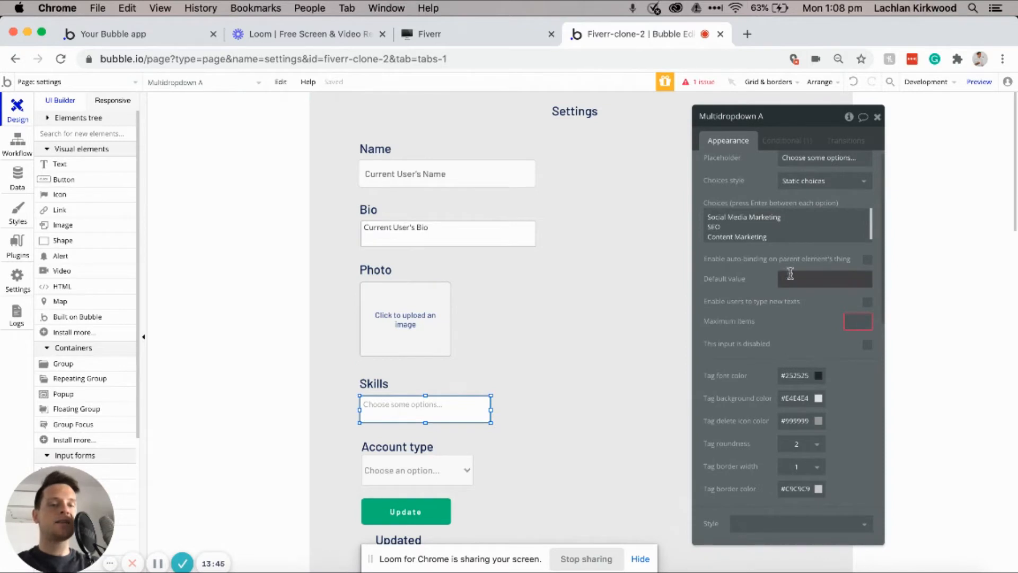
{"action": "left_click", "coordinate": [914, 281]}
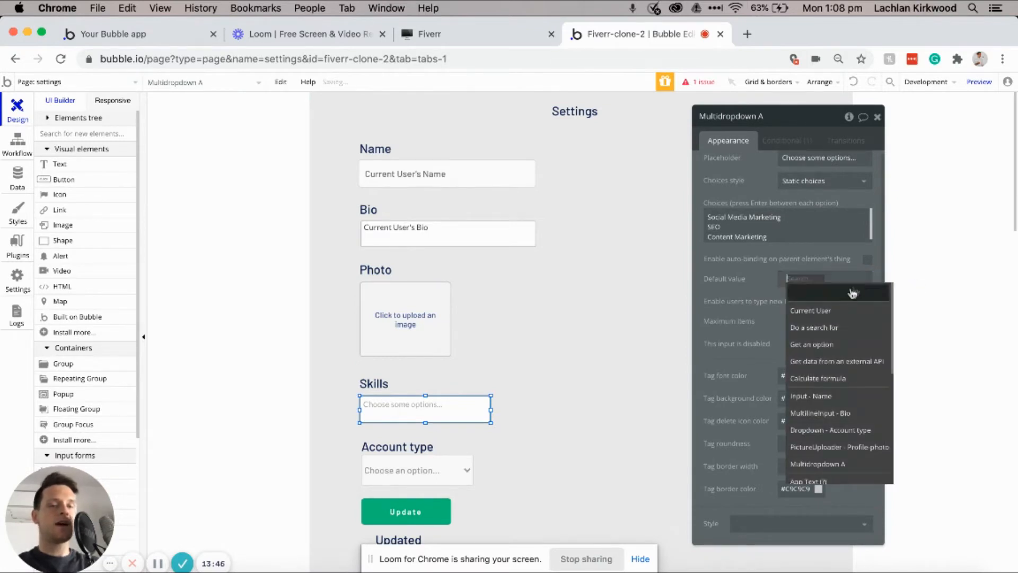
{"action": "left_click", "coordinate": [831, 313]}
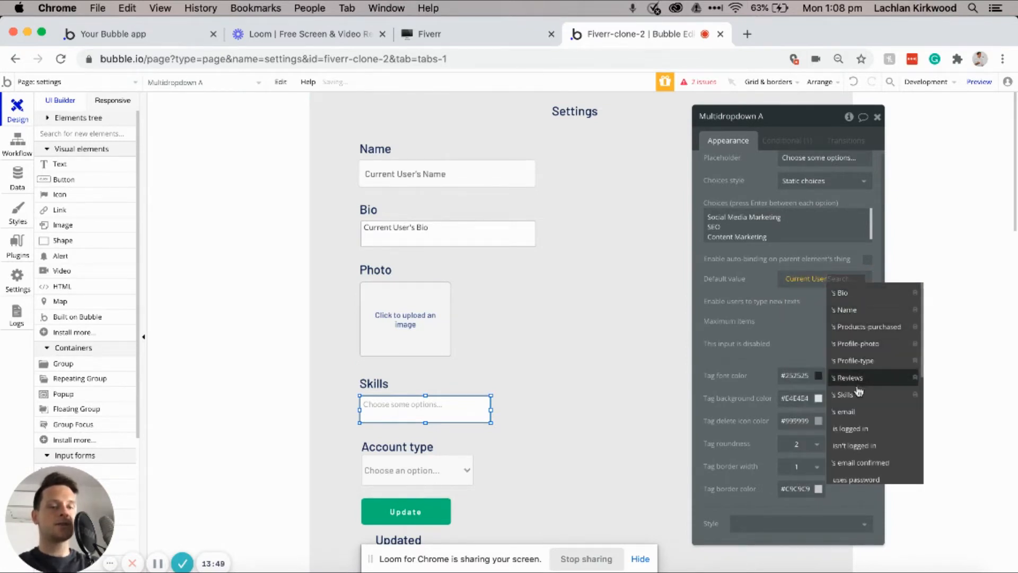
{"action": "left_click", "coordinate": [852, 394]}
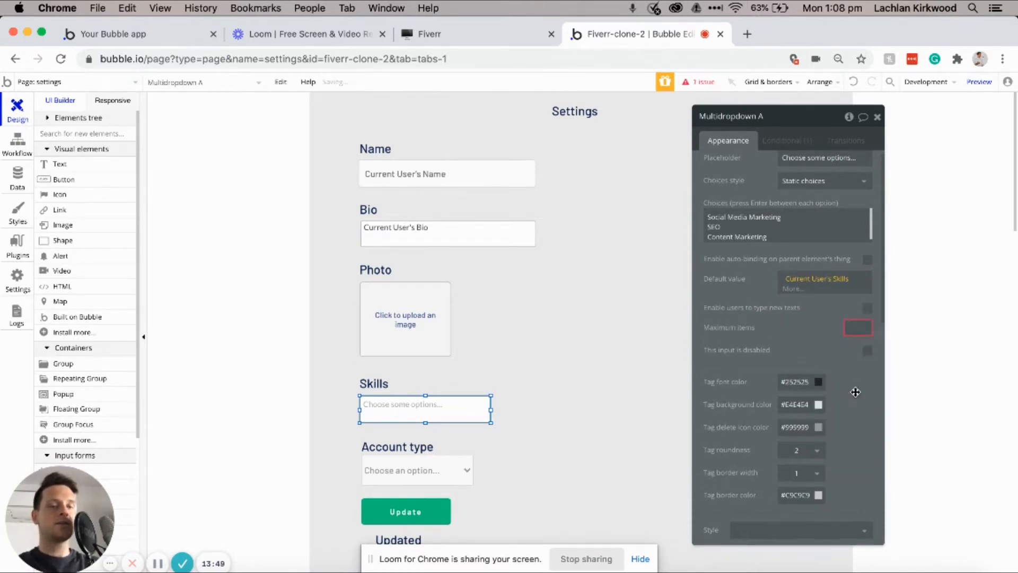
{"action": "left_click", "coordinate": [443, 470]}
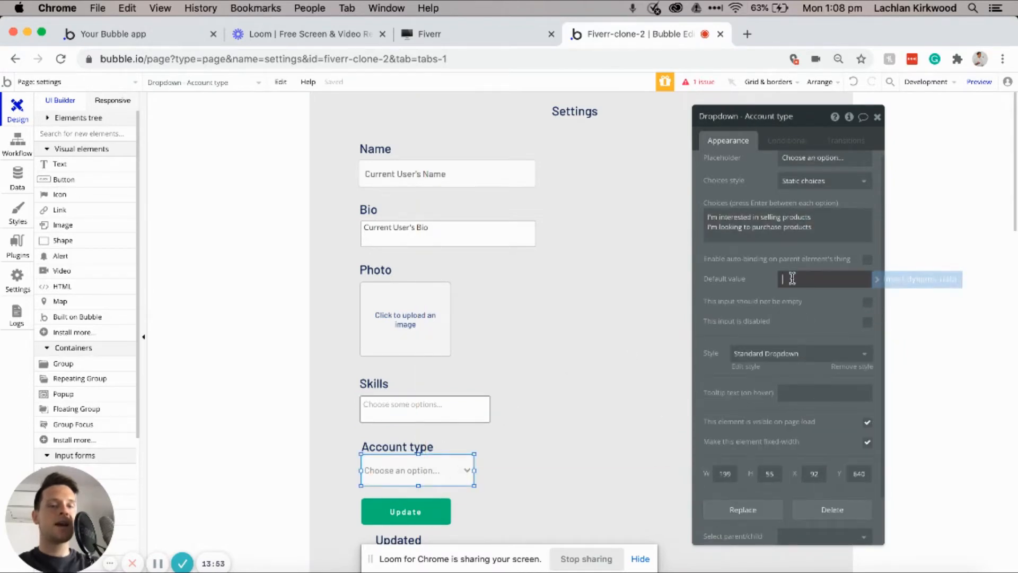
{"action": "left_click", "coordinate": [878, 282]}
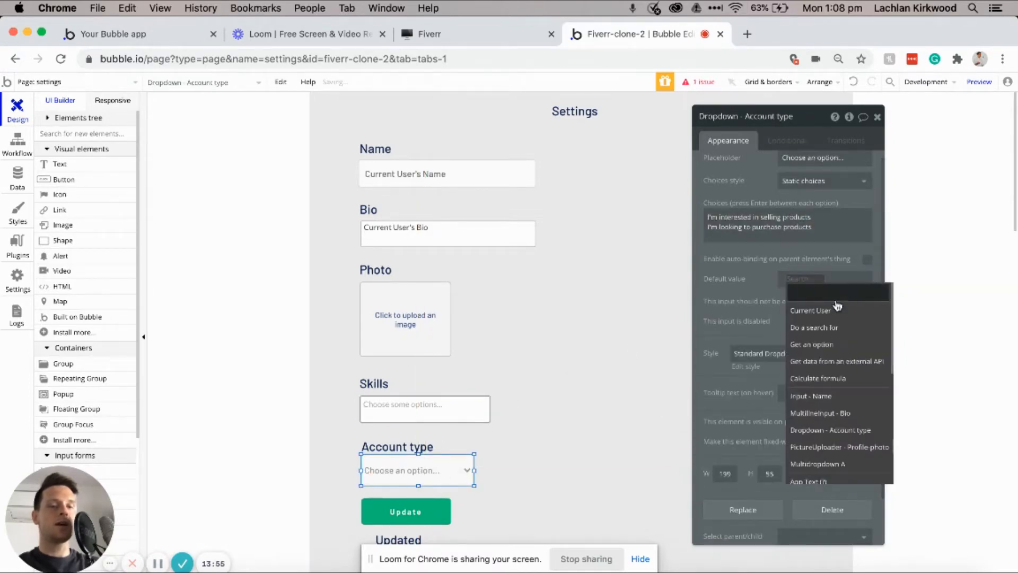
{"action": "left_click", "coordinate": [862, 309]}
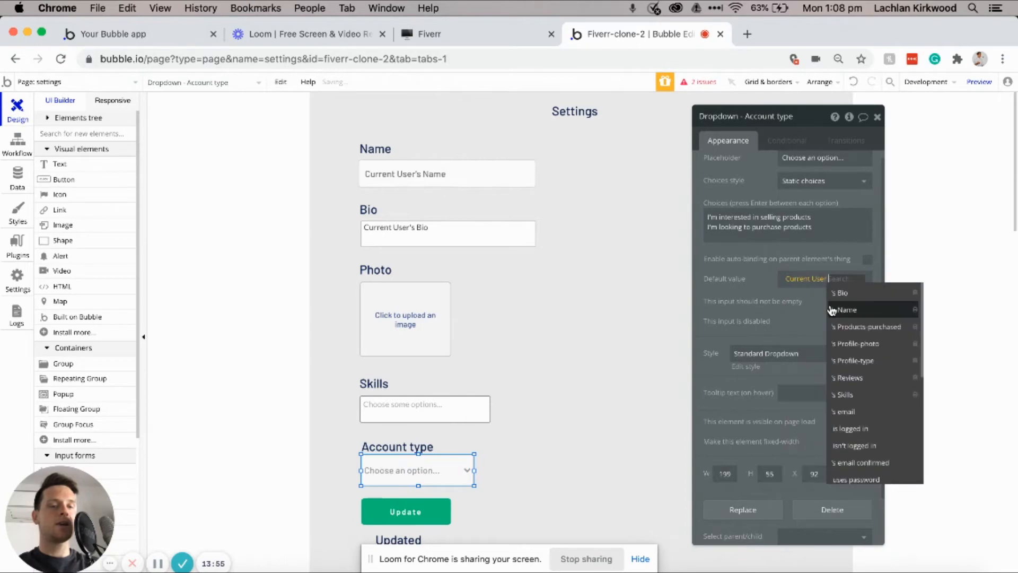
{"action": "left_click", "coordinate": [845, 361]}
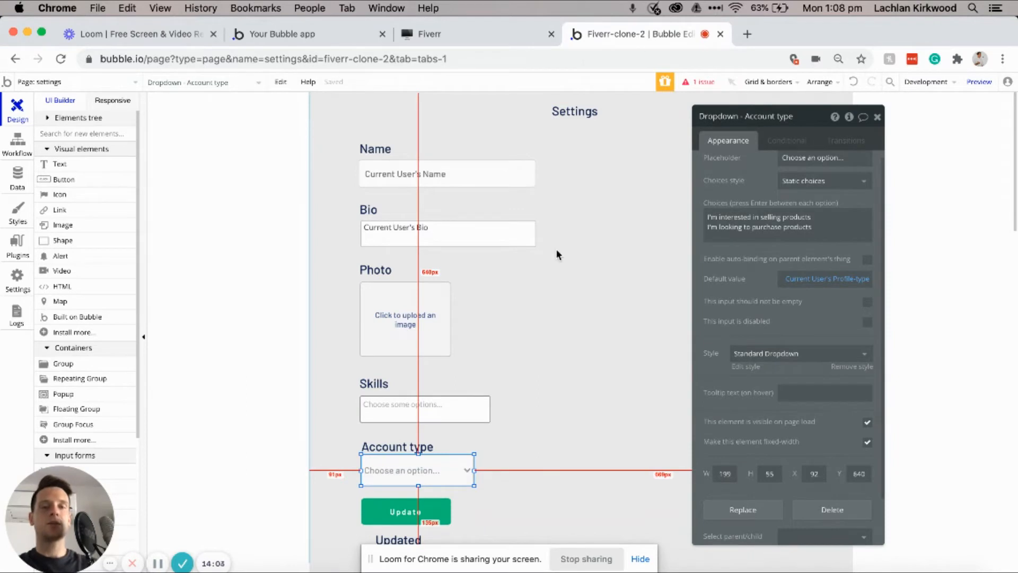
{"action": "left_click", "coordinate": [556, 249]}
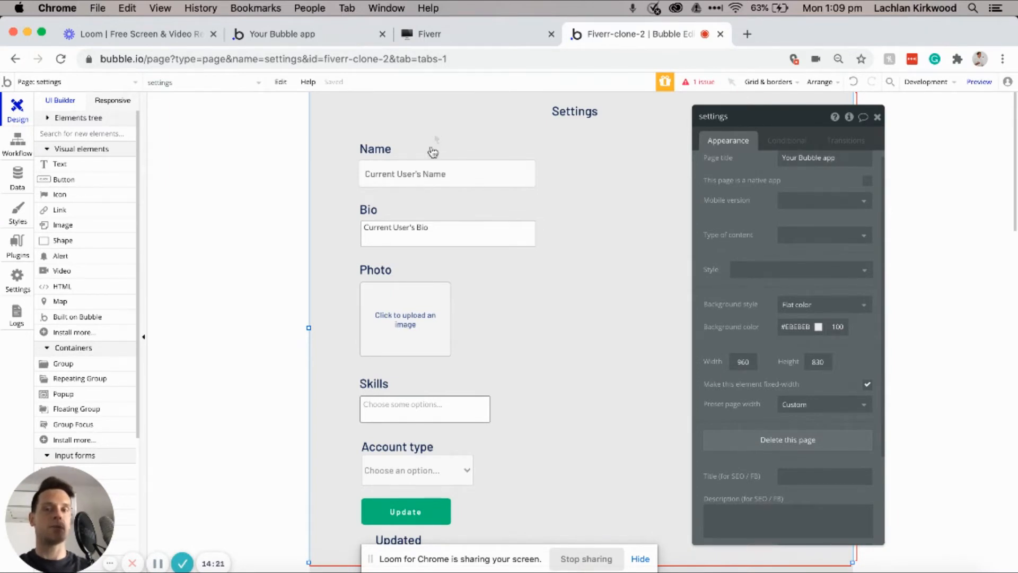
Step: Add a Page is loaded workflow that runs only when Current User isn't logged in
{"action": "left_click", "coordinate": [24, 161]}
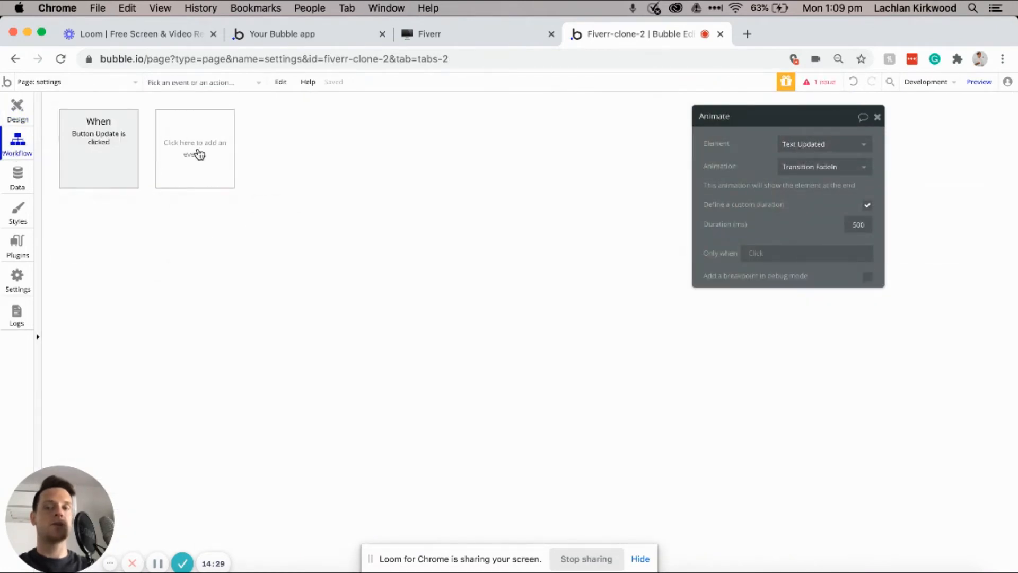
{"action": "left_click", "coordinate": [199, 155]}
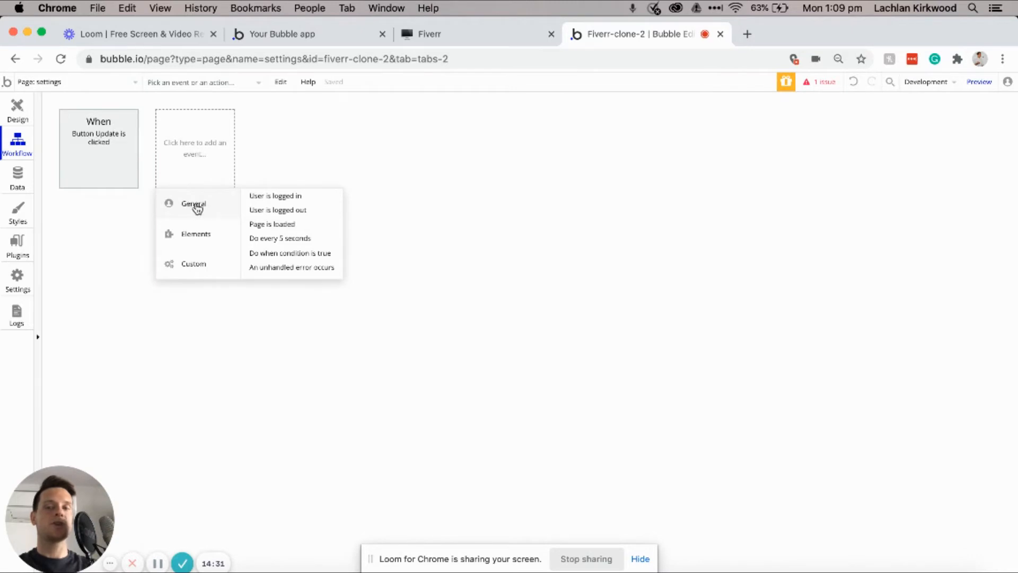
{"action": "left_click", "coordinate": [272, 225]}
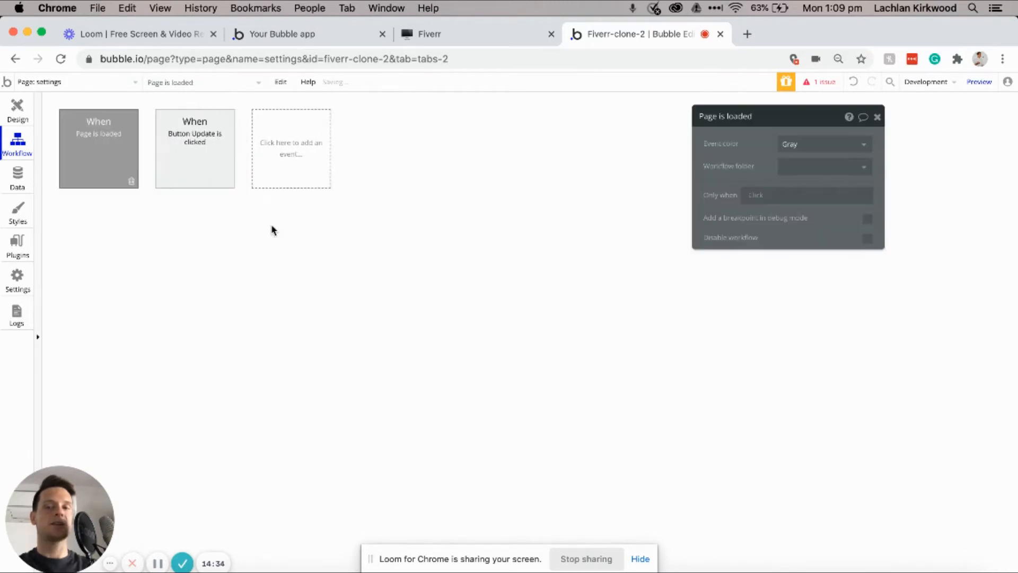
{"action": "left_click", "coordinate": [757, 196]}
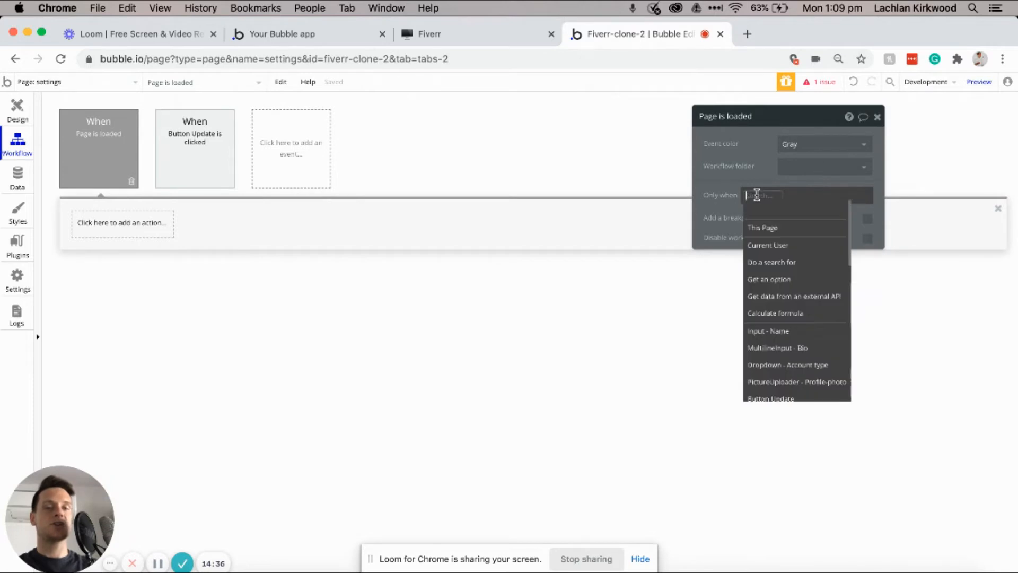
{"action": "left_click", "coordinate": [779, 245]}
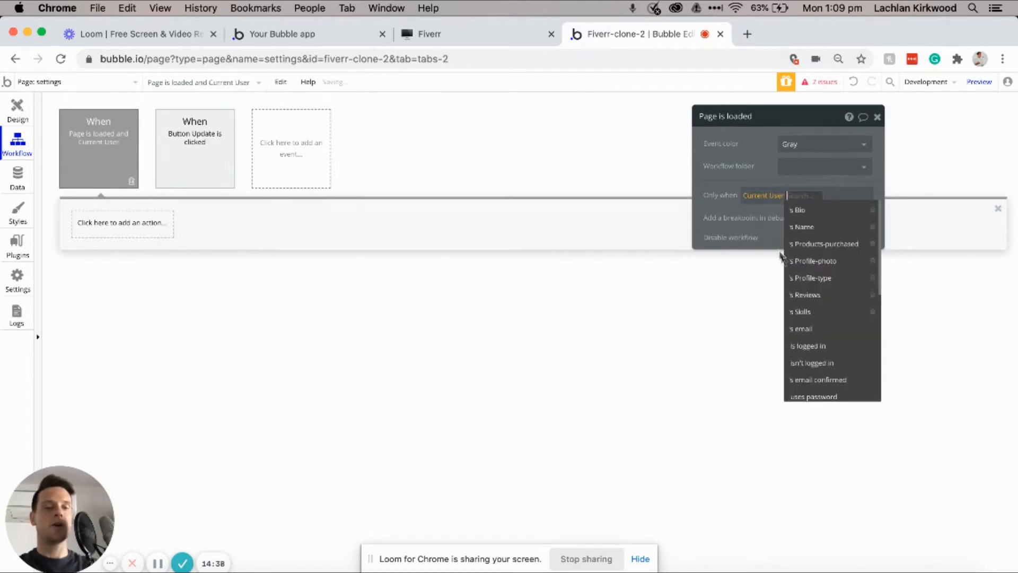
{"action": "left_click", "coordinate": [819, 364]}
Step: Give the workflow a Go to page home navigation action, then return to Design
{"action": "left_click", "coordinate": [110, 229]}
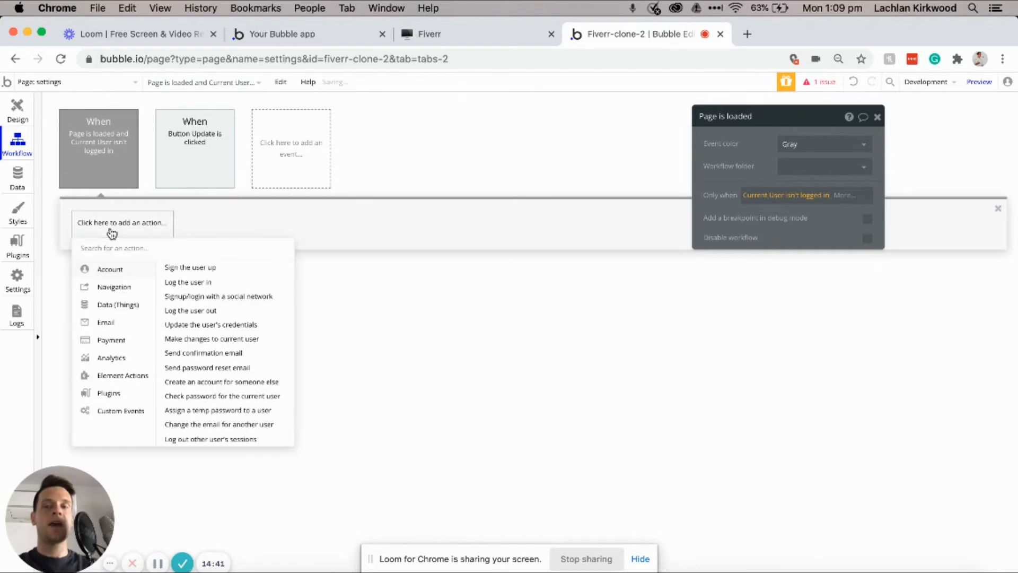
{"action": "mouse_move", "coordinate": [111, 291]}
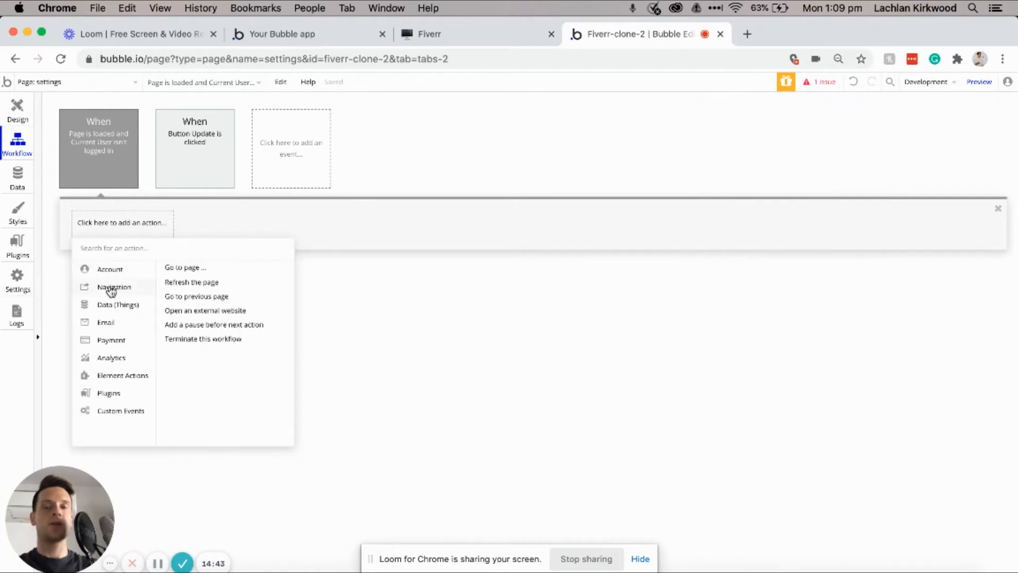
{"action": "left_click", "coordinate": [200, 270]}
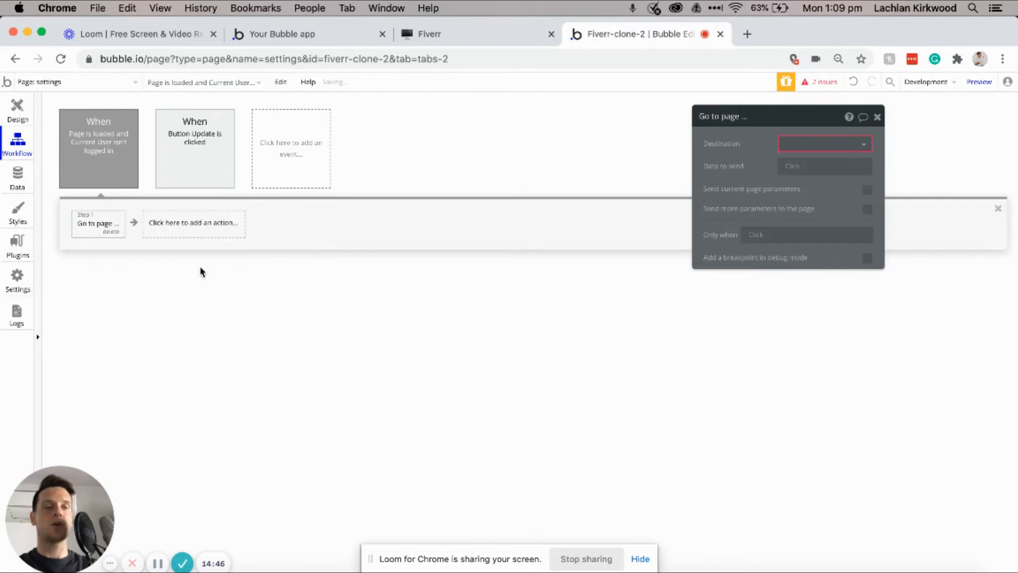
{"action": "left_click", "coordinate": [800, 147]}
{"action": "left_click", "coordinate": [801, 179]}
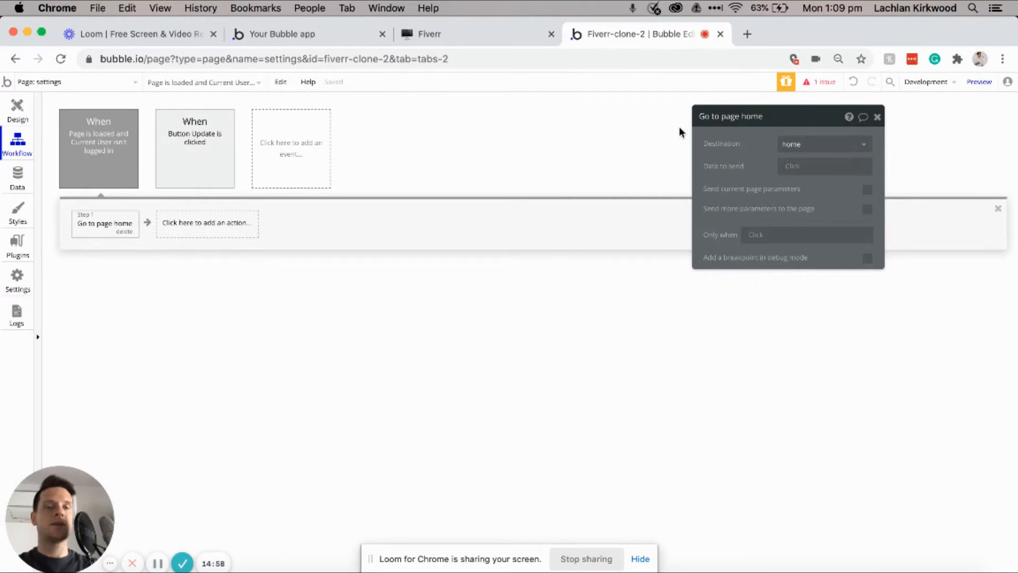
{"action": "left_click", "coordinate": [16, 113]}
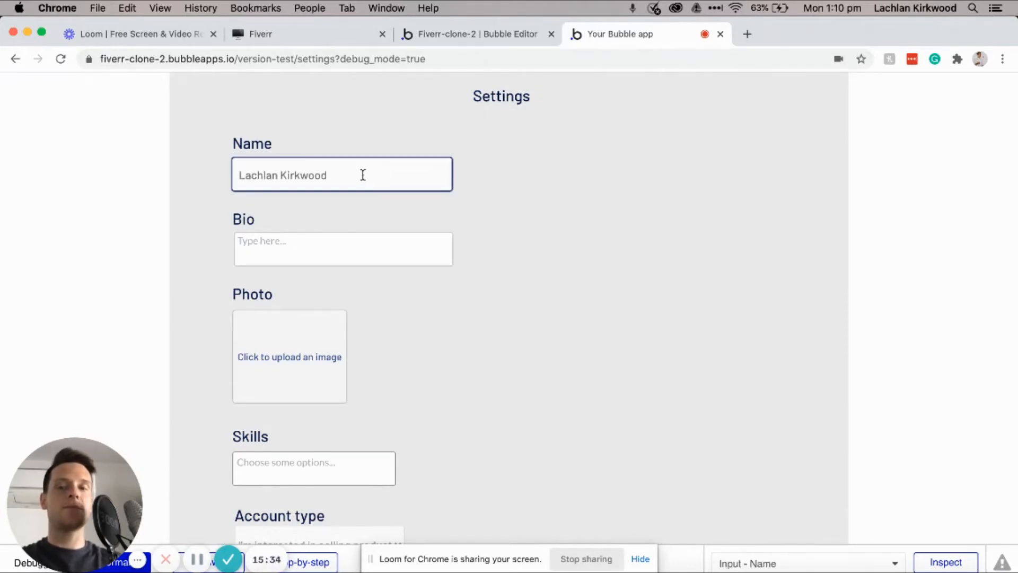
Step: Append '2' to the user's name on the previewed Settings page
{"action": "scroll", "coordinate": [362, 175], "scroll_direction": "down", "scroll_amount": 3}
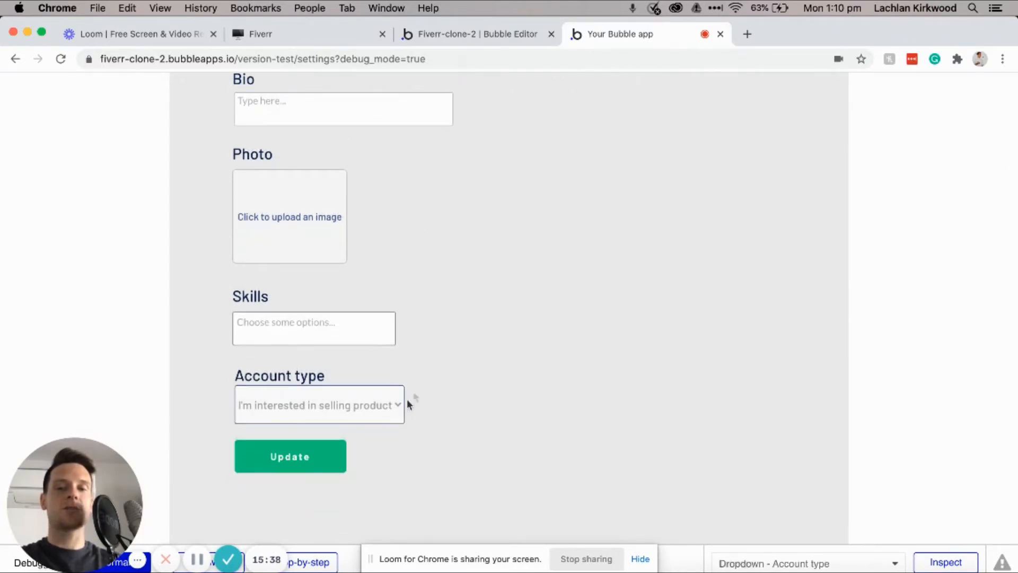
{"action": "scroll", "coordinate": [438, 346], "scroll_direction": "up", "scroll_amount": 1}
{"action": "scroll", "coordinate": [438, 345], "scroll_direction": "up", "scroll_amount": 3}
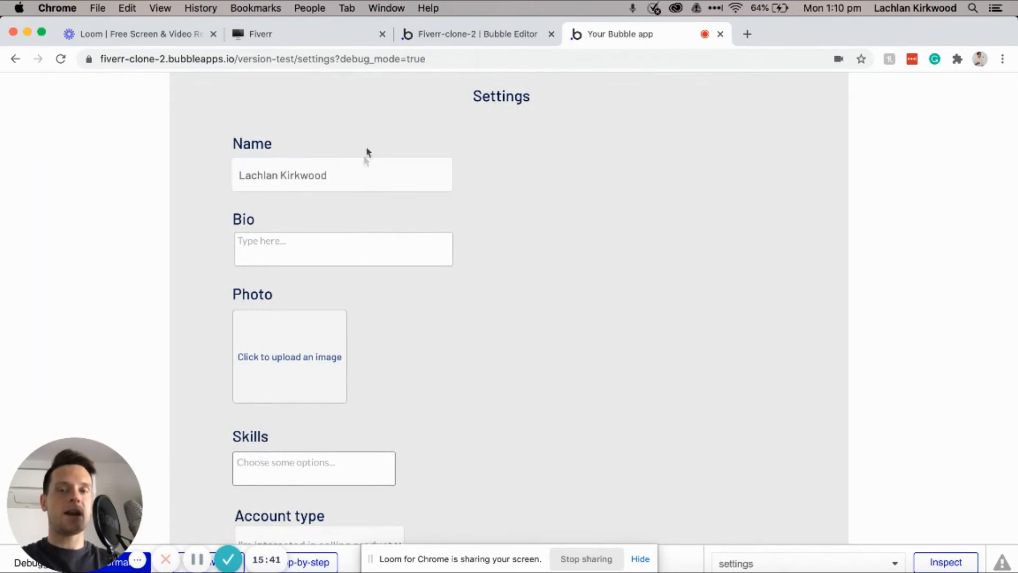
{"action": "left_click", "coordinate": [355, 177]}
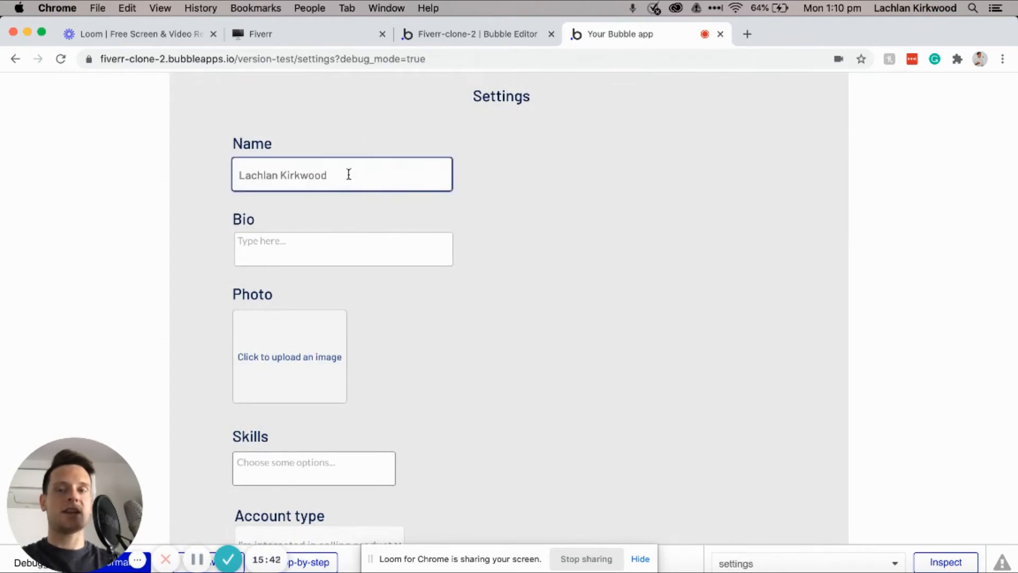
{"action": "type", "text": "2"}
Step: Enter the bio 'I love building with Bubble.', fixing the 'buildign' typo
{"action": "left_click", "coordinate": [319, 248]}
{"action": "type", "text": "I love buildign with Bubble."}
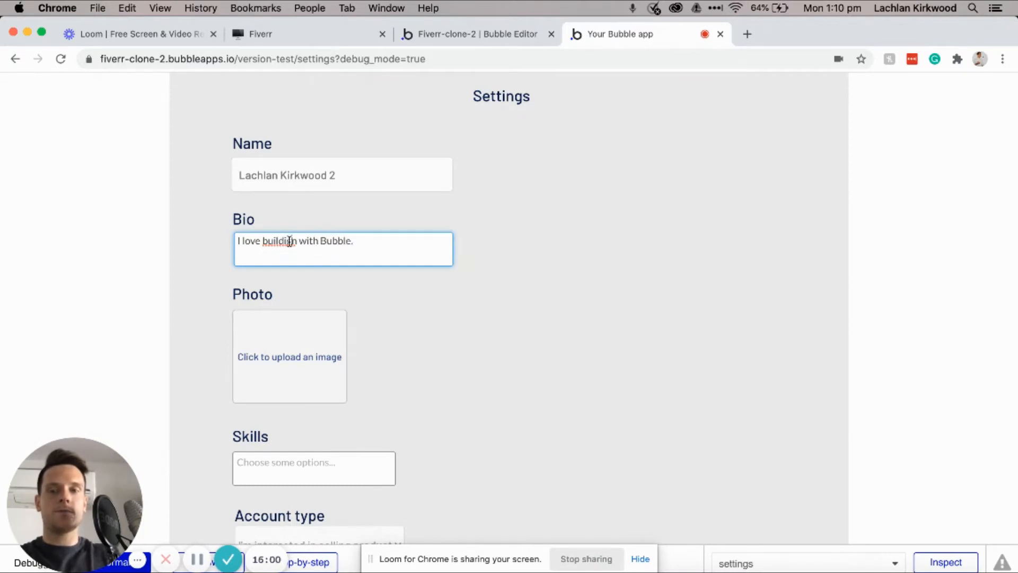
{"action": "left_click", "coordinate": [289, 241]}
{"action": "key", "text": "BackSpace"}
{"action": "key", "text": "Right"}
{"action": "type", "text": "g"}
{"action": "left_click", "coordinate": [372, 304]}
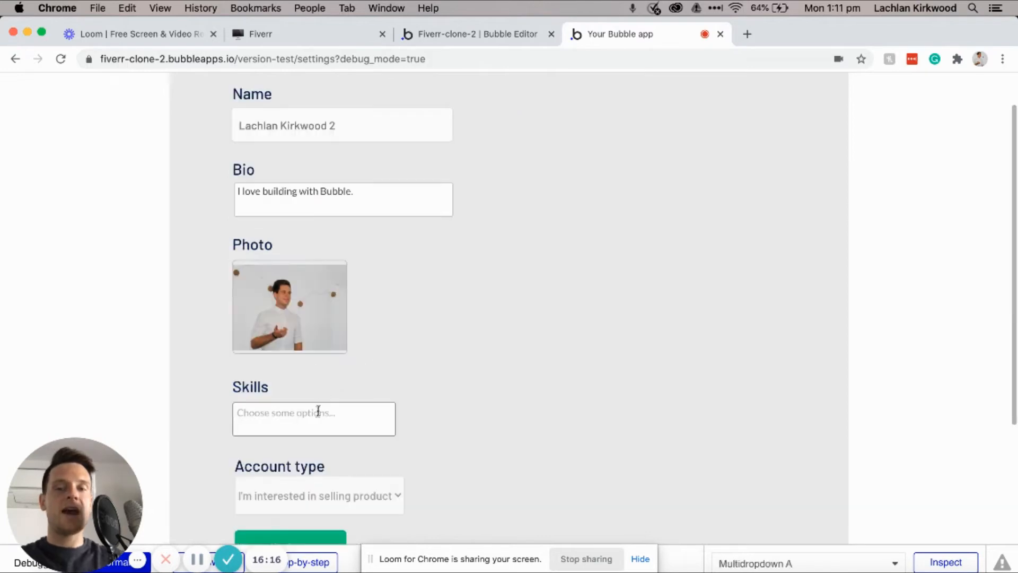
Step: Add Social Media Marketing and Content Marketing as the user's skills
{"action": "left_click", "coordinate": [314, 416]}
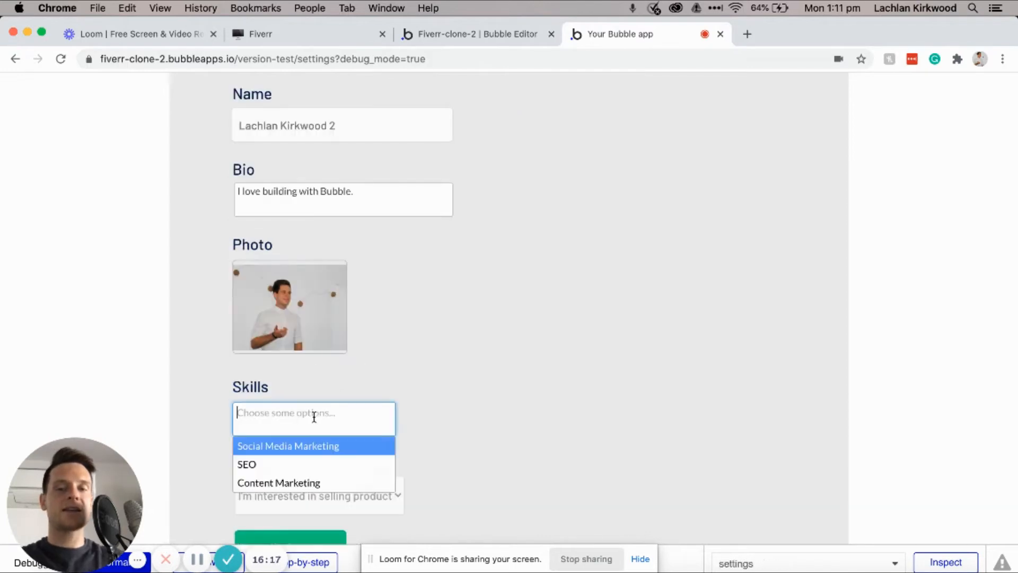
{"action": "left_click", "coordinate": [296, 448]}
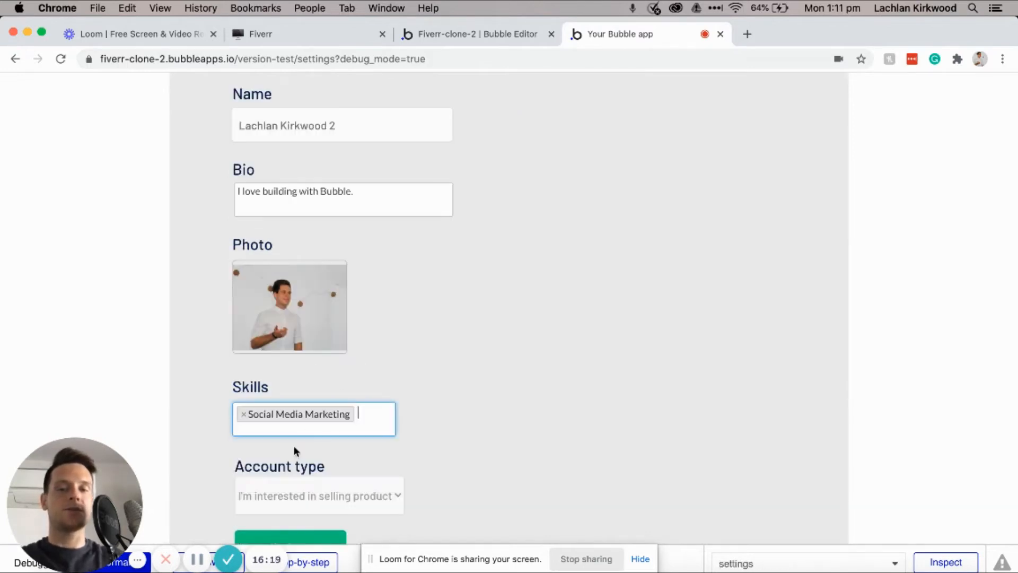
{"action": "left_click", "coordinate": [372, 412]}
{"action": "left_click", "coordinate": [295, 483]}
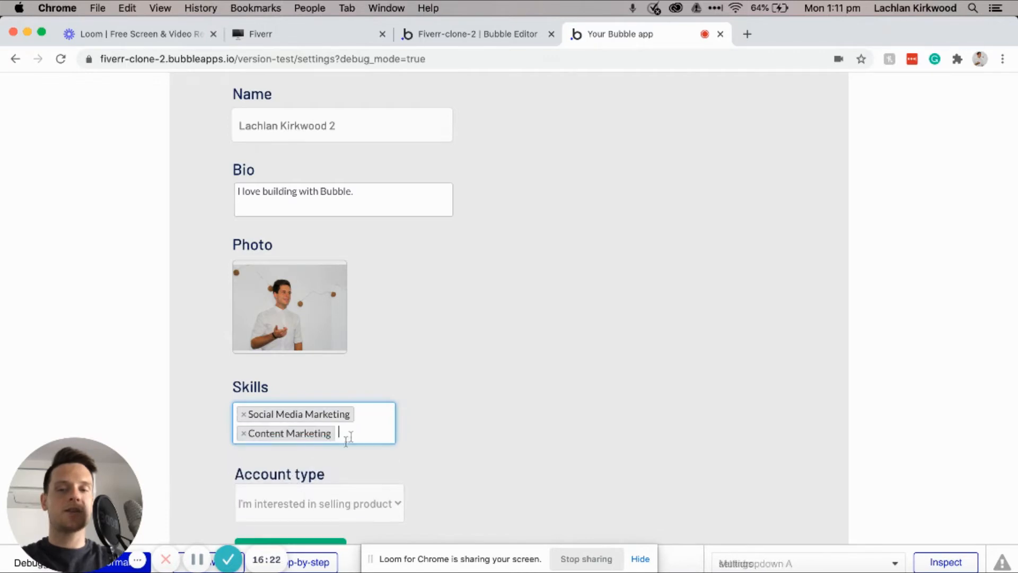
{"action": "scroll", "coordinate": [377, 398], "scroll_direction": "down", "scroll_amount": 3}
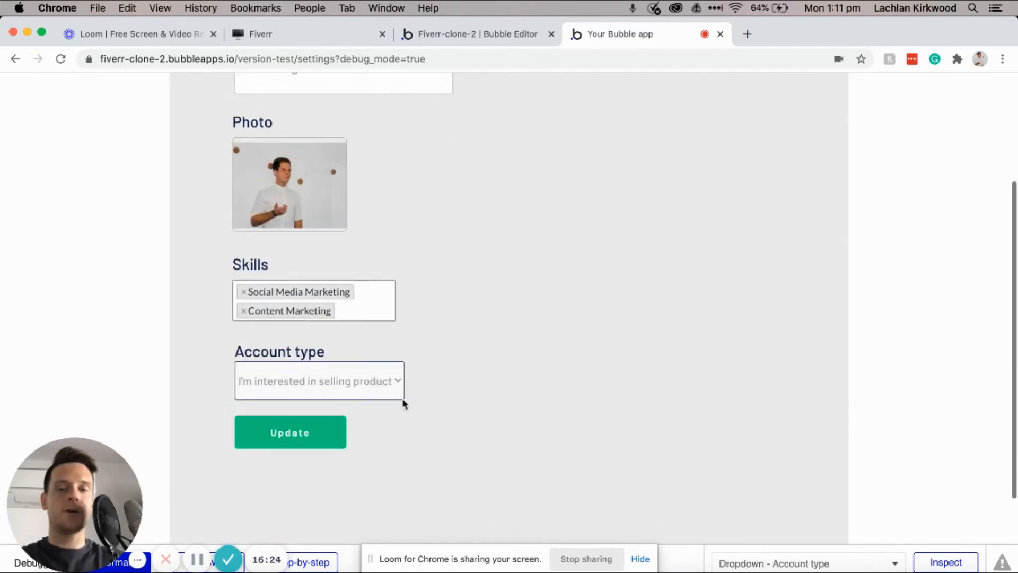
Step: Keep selling products as the account type and save the profile update
{"action": "left_click", "coordinate": [341, 381]}
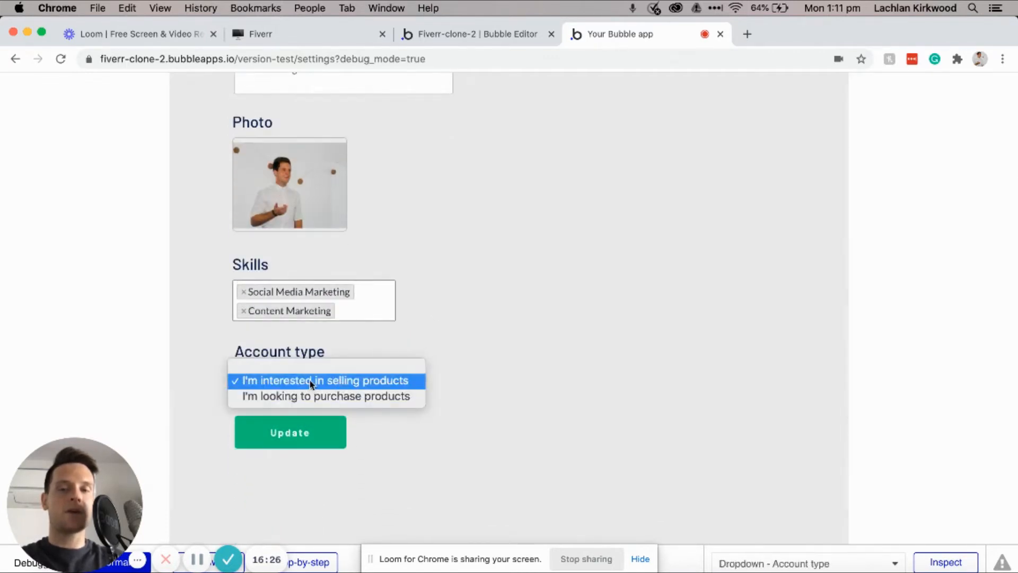
{"action": "left_click", "coordinate": [447, 371]}
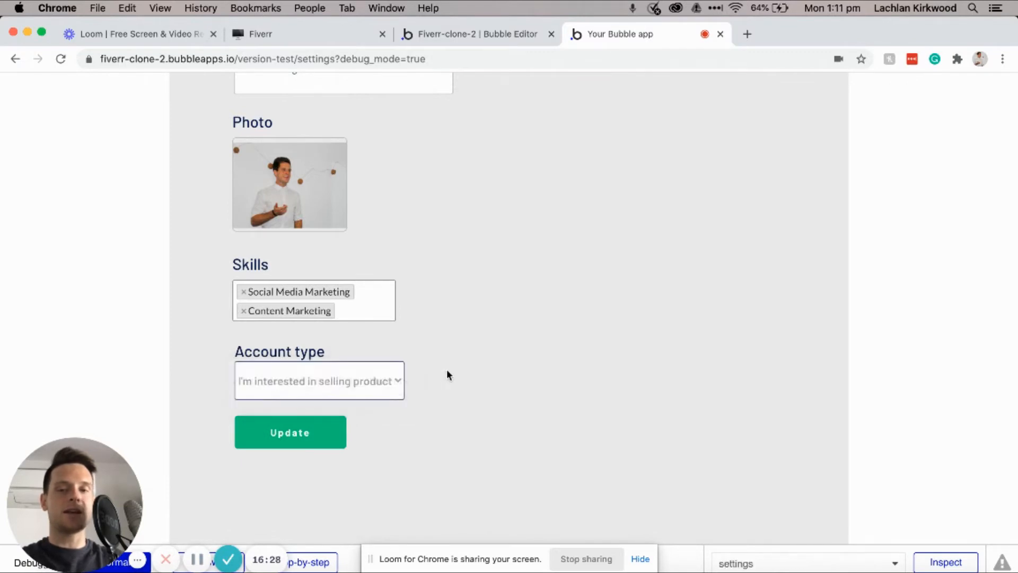
{"action": "scroll", "coordinate": [439, 323], "scroll_direction": "down", "scroll_amount": 2}
{"action": "left_click", "coordinate": [290, 373]}
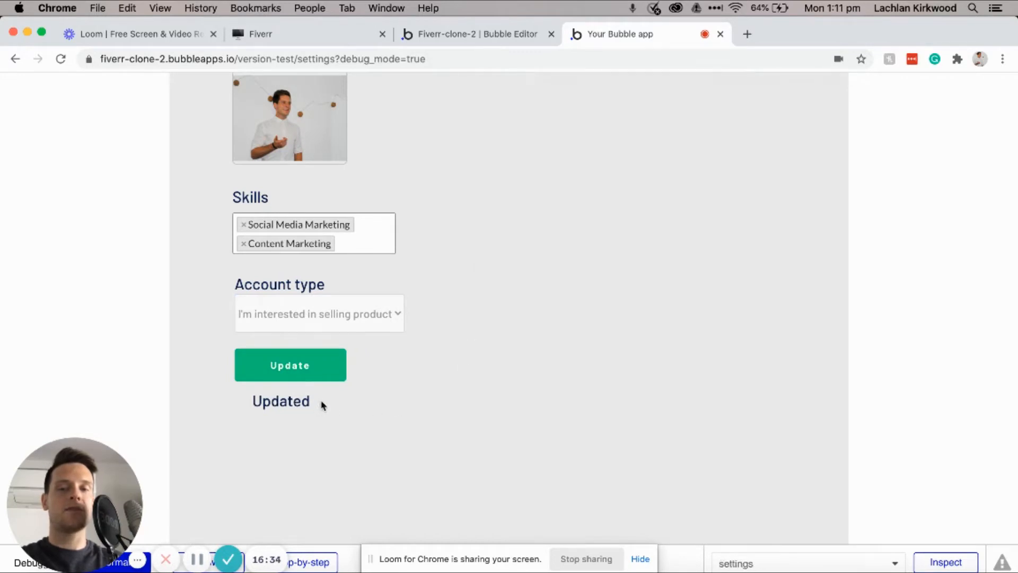
Step: Reload the preview to confirm the saved name and bio persist, then switch to Notion
{"action": "scroll", "coordinate": [409, 381], "scroll_direction": "up", "scroll_amount": 3}
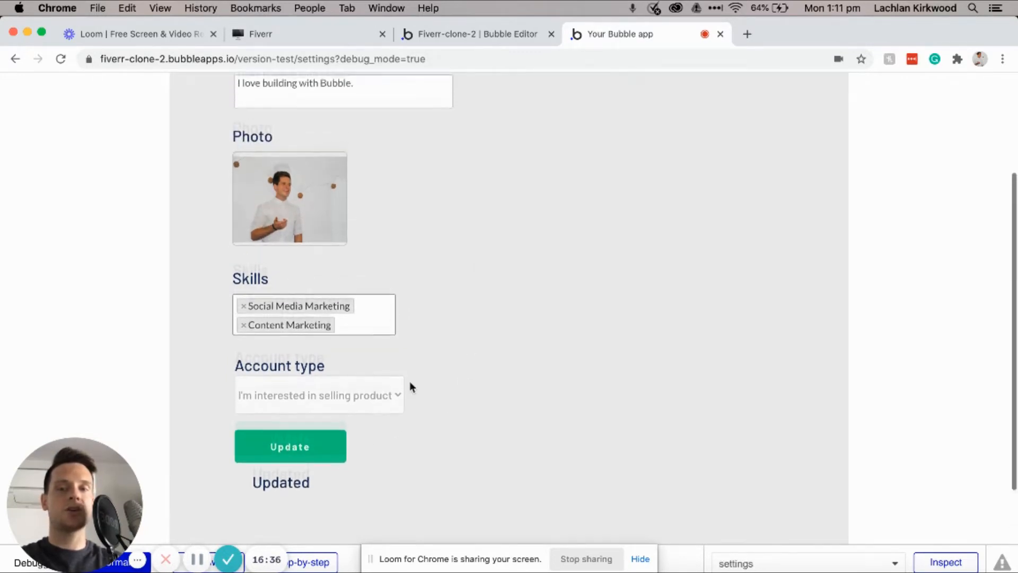
{"action": "key", "text": "super+r"}
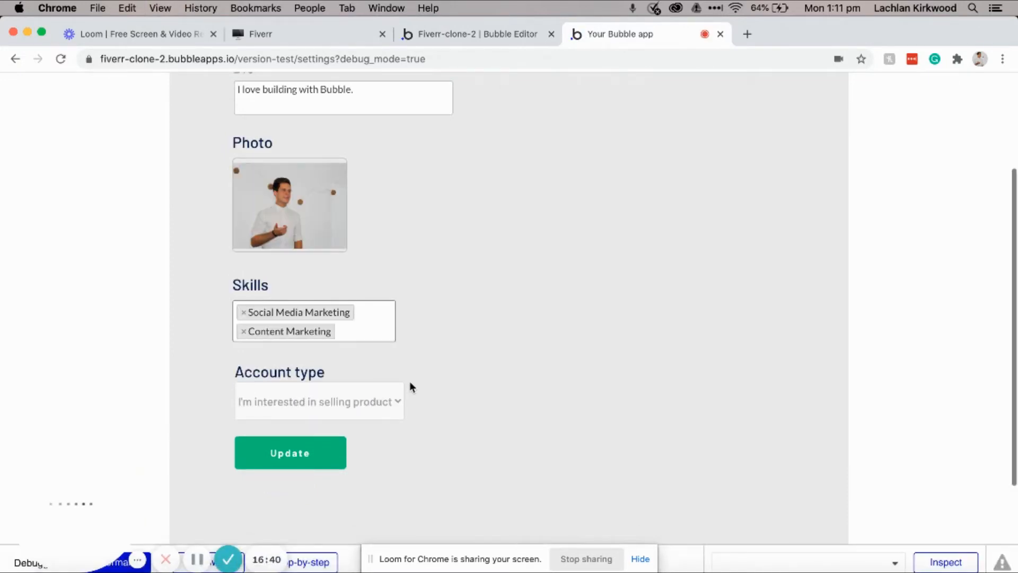
{"action": "scroll", "coordinate": [410, 386], "scroll_direction": "up", "scroll_amount": 5}
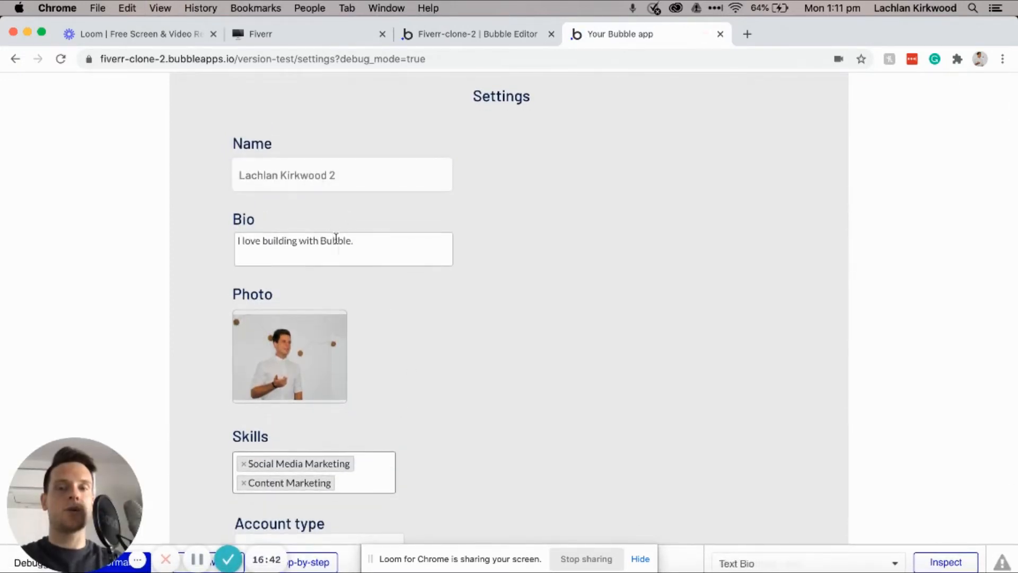
{"action": "scroll", "coordinate": [376, 275], "scroll_direction": "down", "scroll_amount": 5}
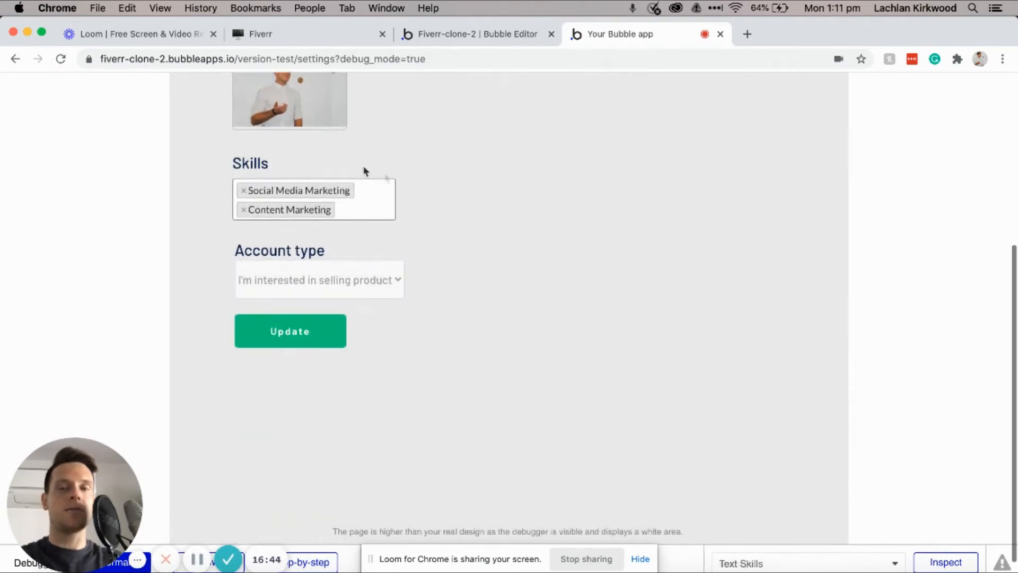
{"action": "scroll", "coordinate": [414, 202], "scroll_direction": "up", "scroll_amount": 5}
{"action": "scroll", "coordinate": [497, 214], "scroll_direction": "down", "scroll_amount": 3}
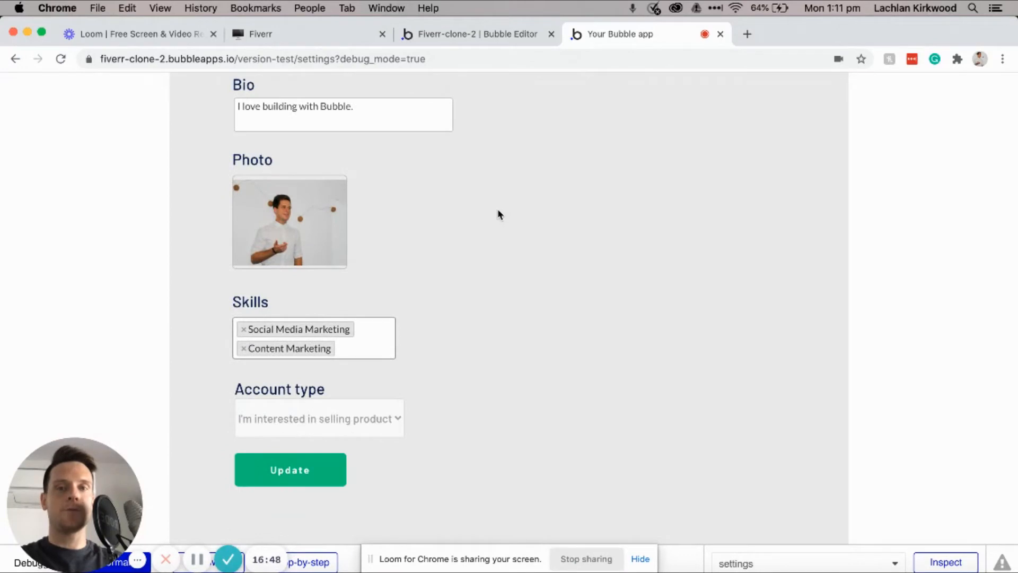
{"action": "key", "text": "super+2"}
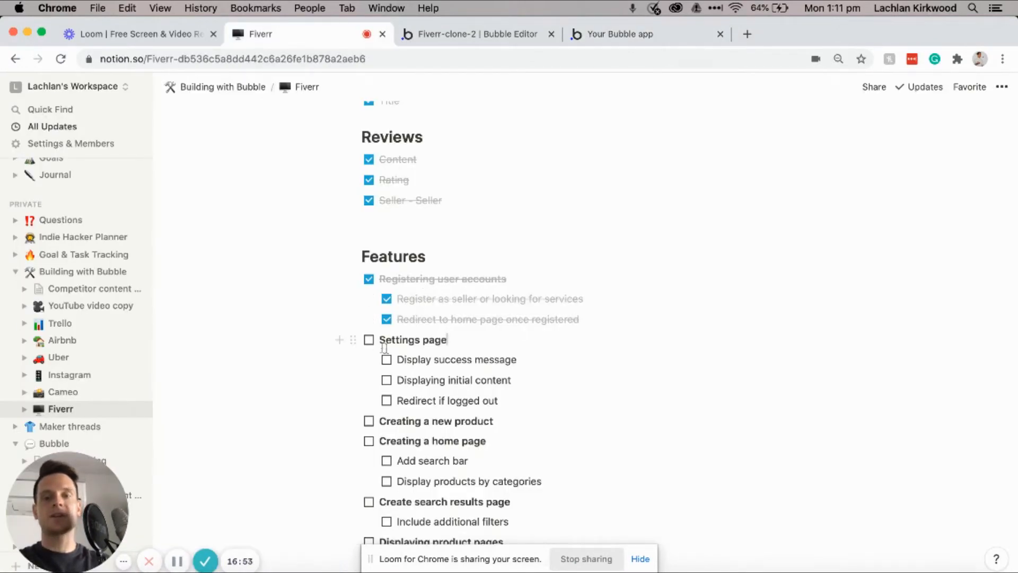
Step: Tick the Settings page task plus Display success message and Displaying initial content
{"action": "left_click", "coordinate": [369, 342]}
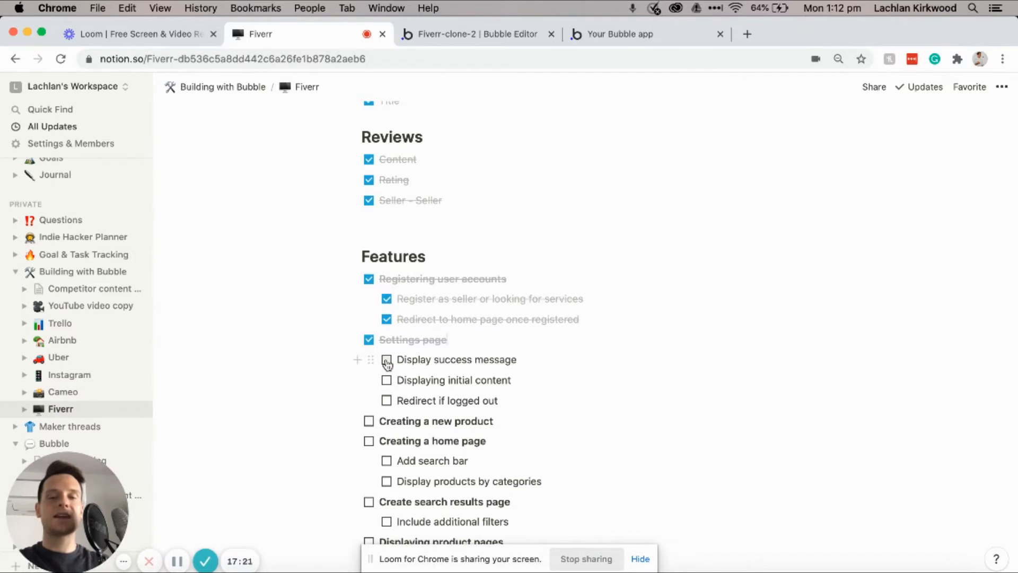
{"action": "left_click", "coordinate": [387, 361]}
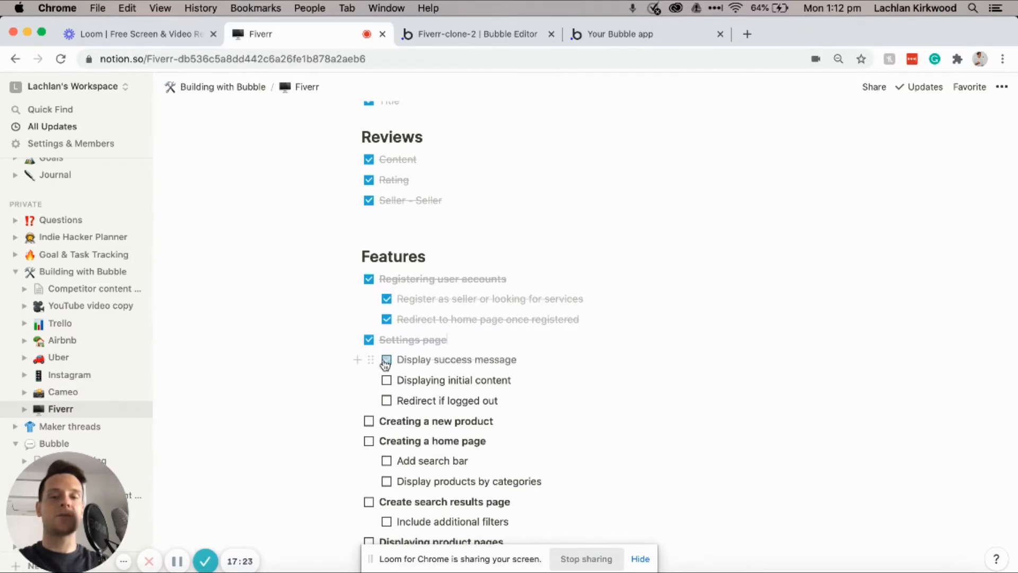
{"action": "left_click", "coordinate": [387, 381]}
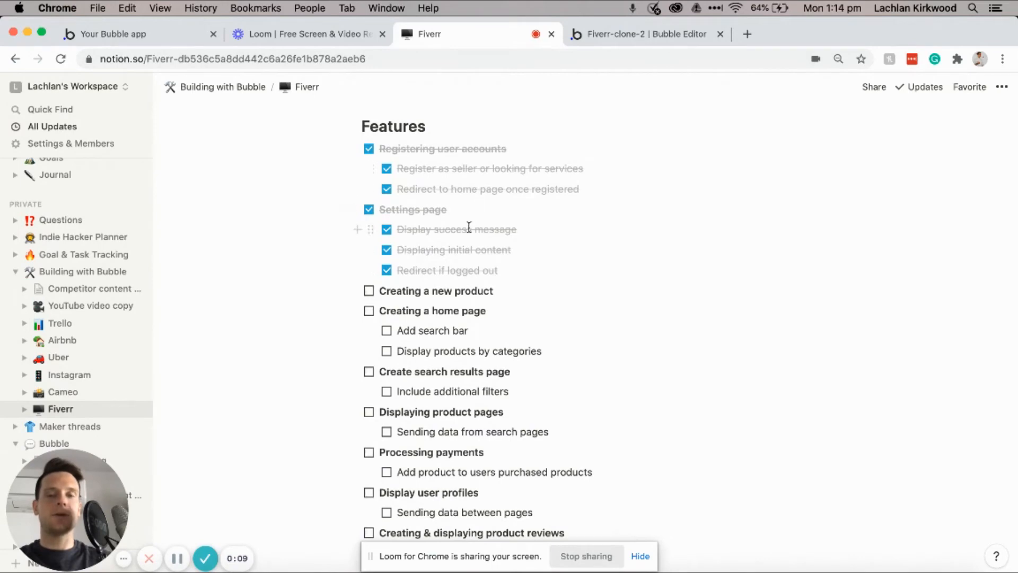
{"action": "scroll", "coordinate": [469, 227], "scroll_direction": "down", "scroll_amount": 3}
{"action": "scroll", "coordinate": [469, 226], "scroll_direction": "up", "scroll_amount": 2}
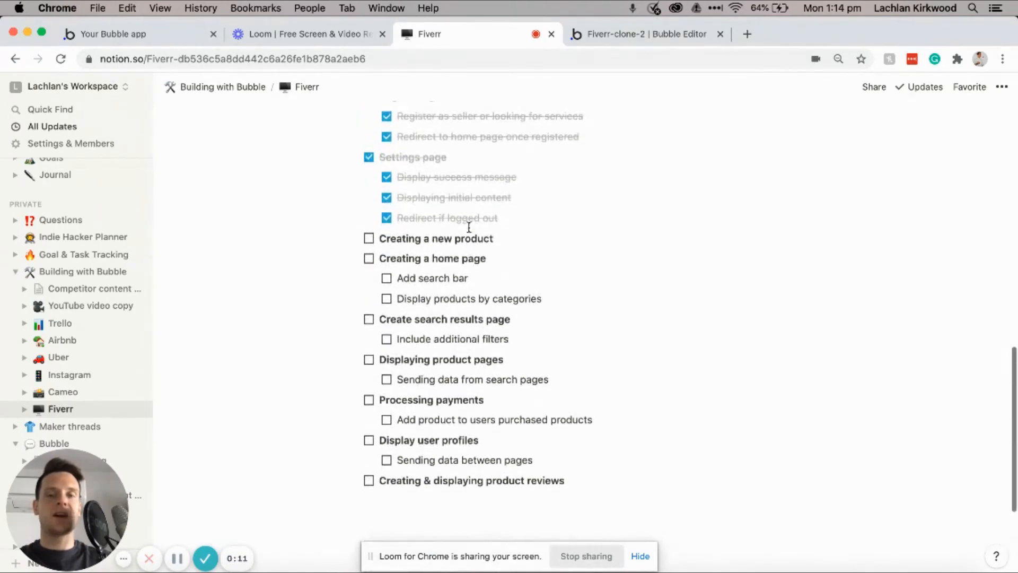
{"action": "scroll", "coordinate": [447, 215], "scroll_direction": "up", "scroll_amount": 1}
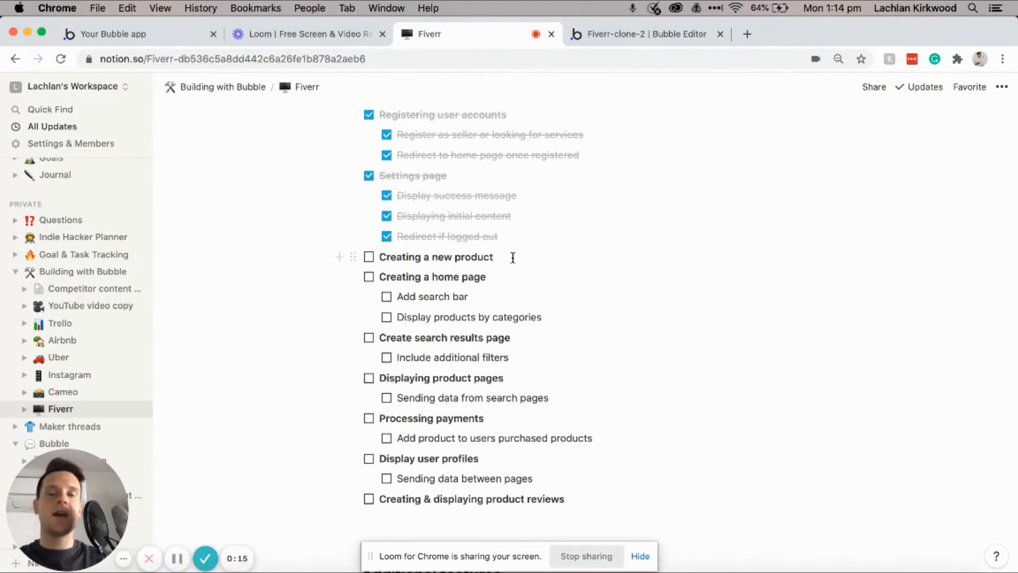
Step: Select then deselect the Creating a new product task and return to the Bubble editor
{"action": "triple_click", "coordinate": [512, 258]}
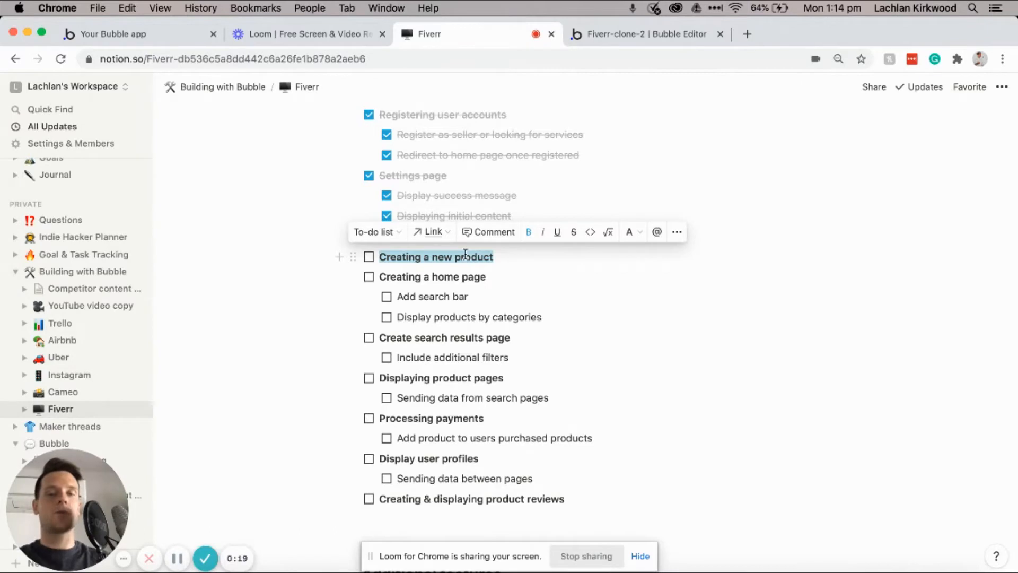
{"action": "left_click", "coordinate": [505, 255]}
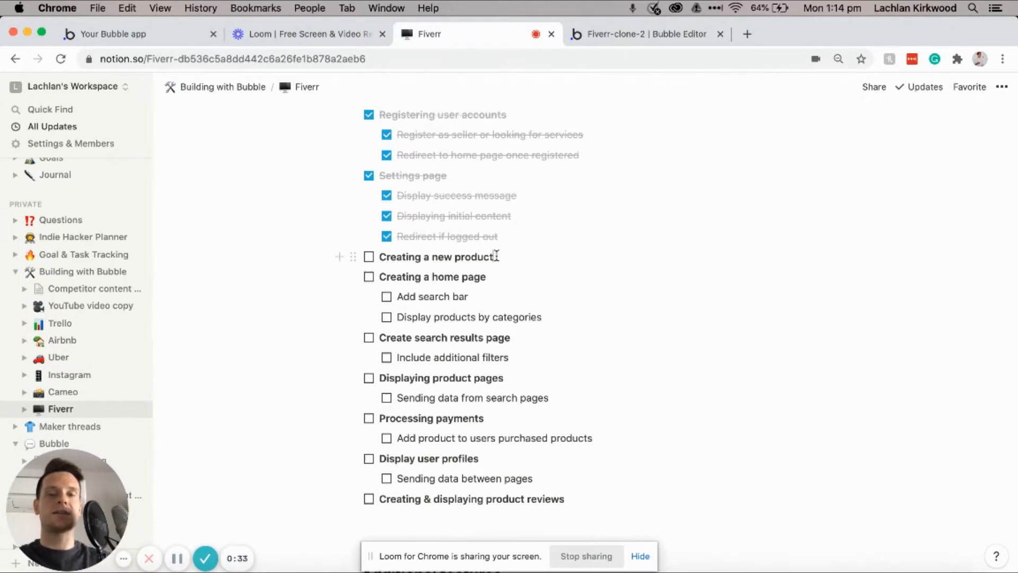
{"action": "left_click", "coordinate": [602, 33]}
Step: Create a new page named 'create' and give it a light grey #EDEDED background
{"action": "left_click", "coordinate": [93, 80]}
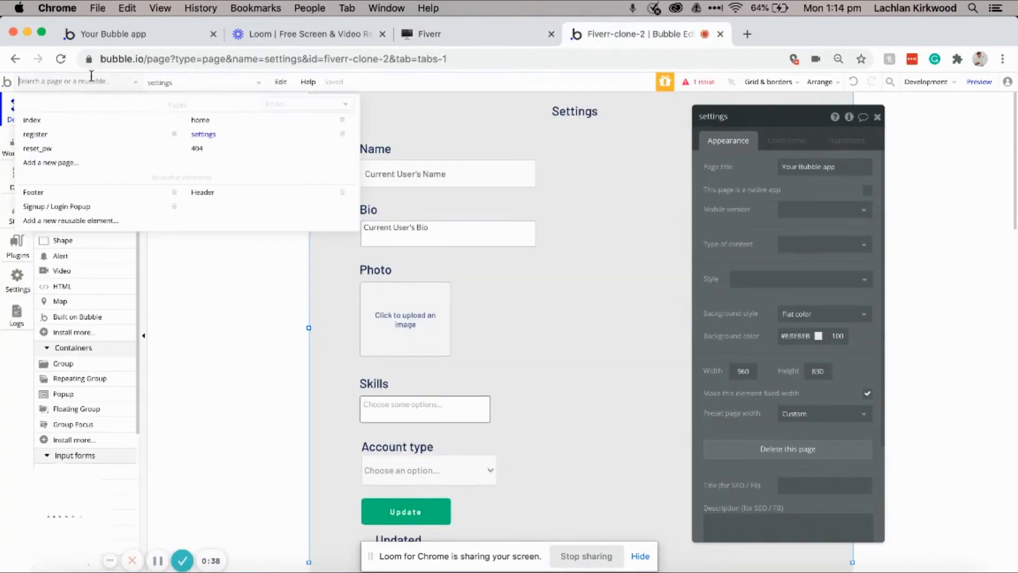
{"action": "left_click", "coordinate": [65, 165]}
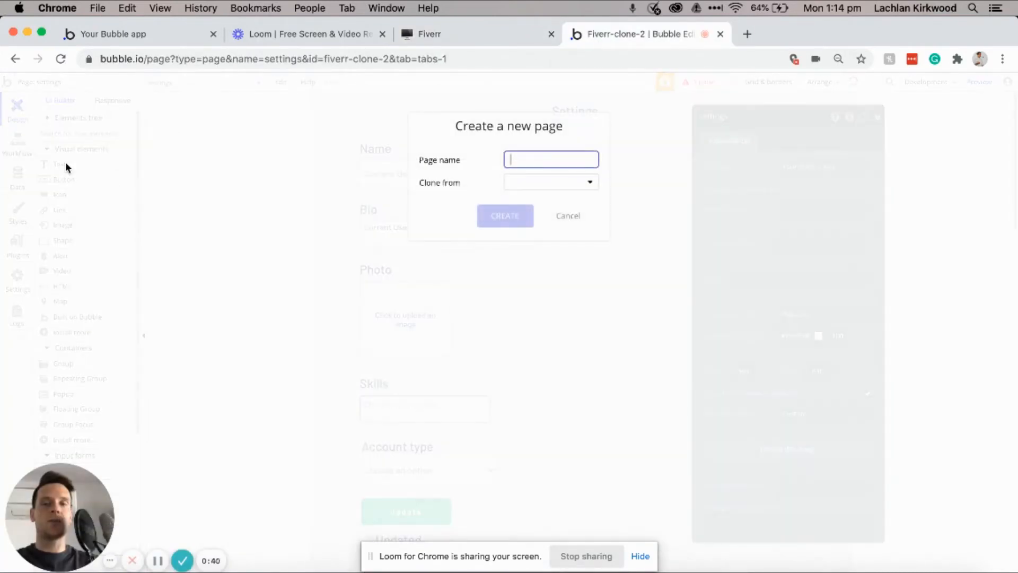
{"action": "type", "text": "create"}
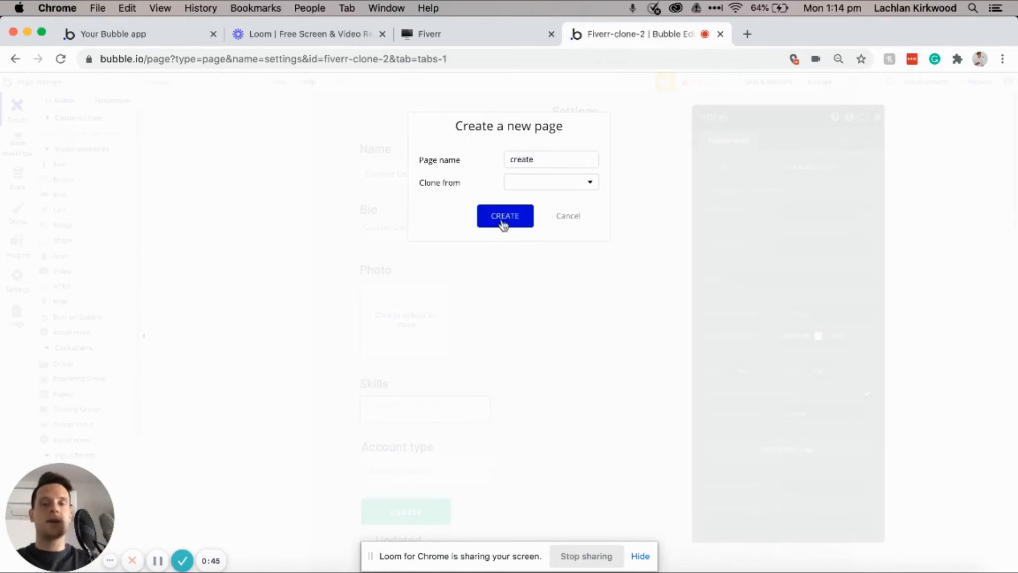
{"action": "left_click", "coordinate": [502, 221]}
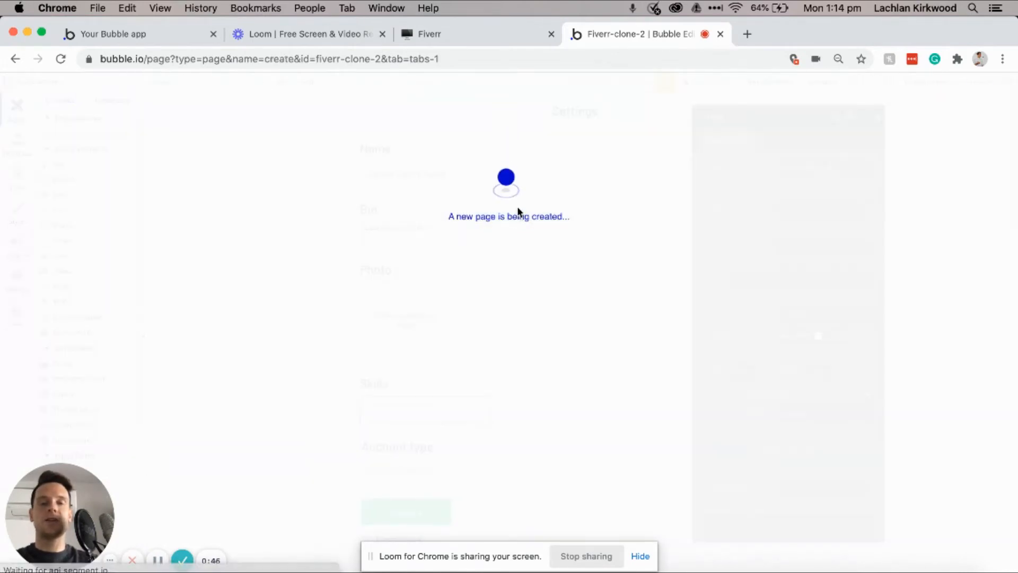
{"action": "double_click", "coordinate": [518, 212]}
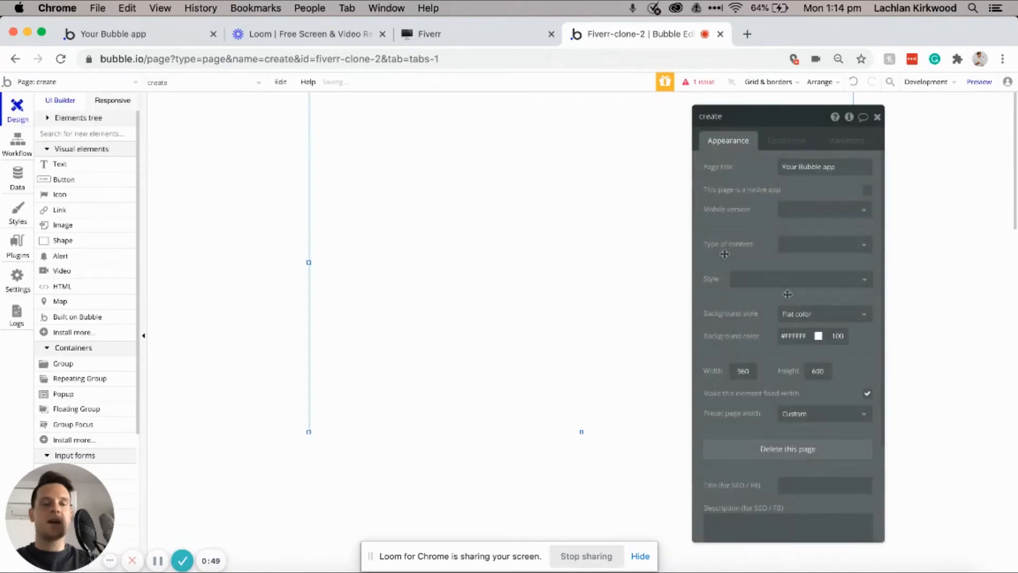
{"action": "left_click", "coordinate": [794, 336]}
{"action": "left_click_drag", "start_coordinate": [781, 347], "coordinate": [780, 351]}
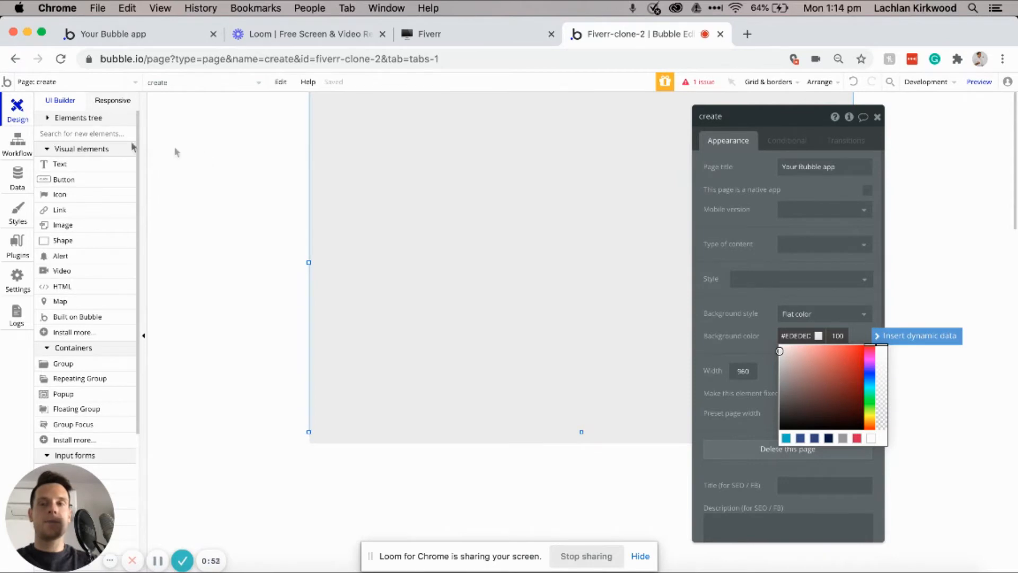
Step: Add an 'Add new product' text in H2 Heading - Dark, narrowed and centred horizontally
{"action": "left_click", "coordinate": [66, 164]}
{"action": "left_click_drag", "start_coordinate": [475, 116], "coordinate": [655, 140]}
{"action": "type", "text": "A"}
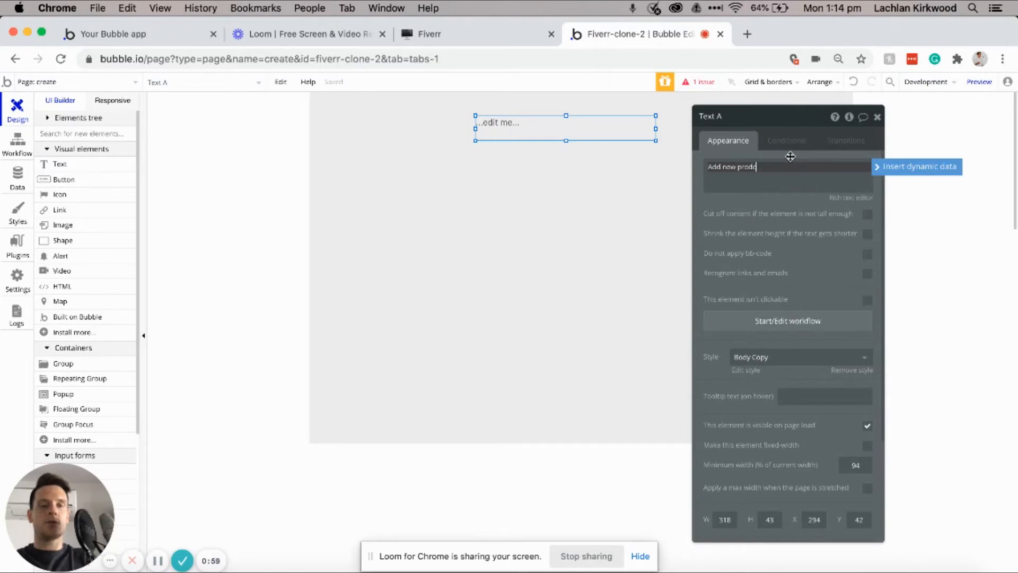
{"action": "type", "text": "dd new product"}
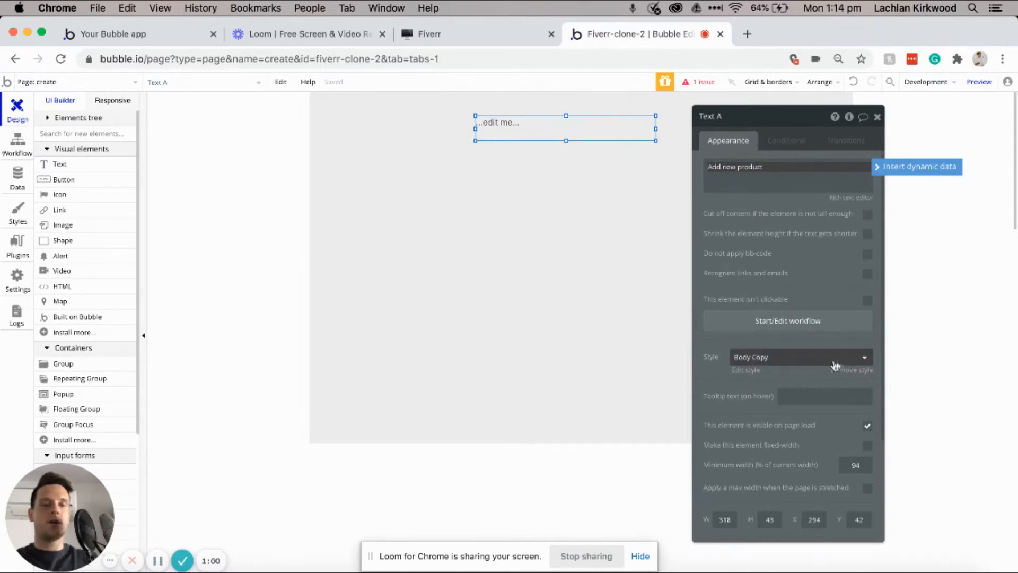
{"action": "left_click", "coordinate": [861, 357]}
{"action": "left_click", "coordinate": [777, 477]}
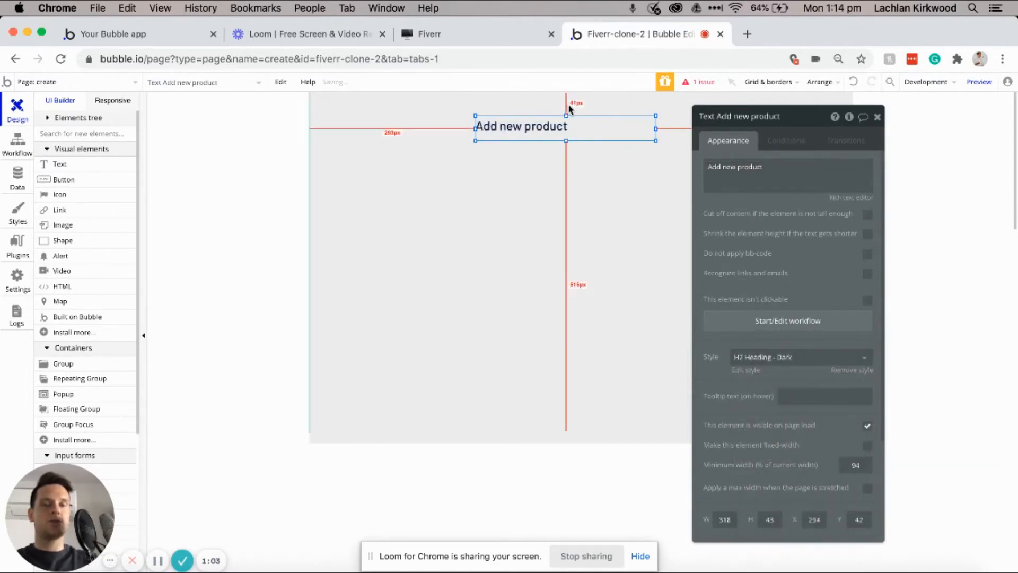
{"action": "left_click_drag", "start_coordinate": [656, 130], "coordinate": [577, 129]}
{"action": "right_click", "coordinate": [545, 125]}
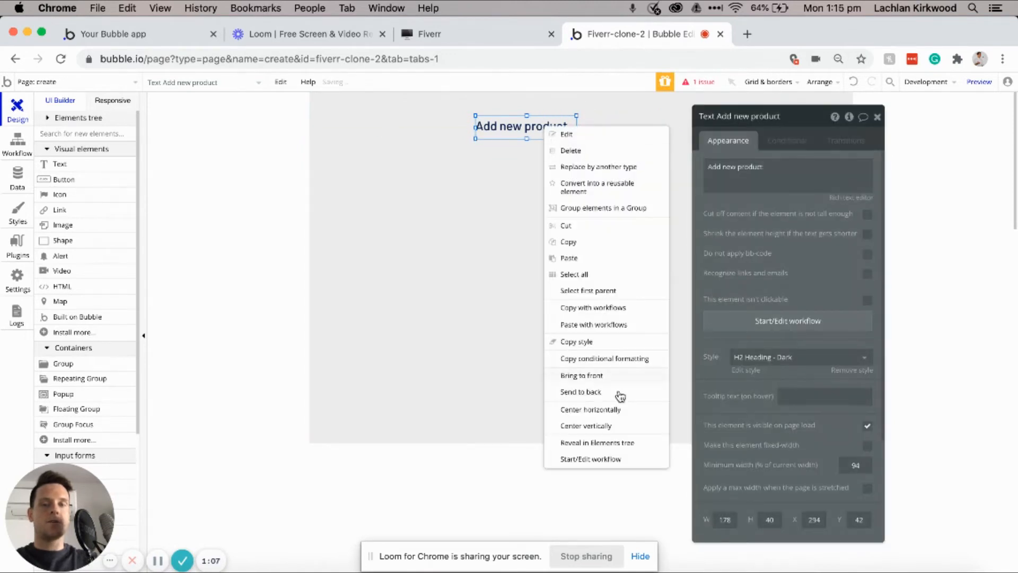
{"action": "left_click", "coordinate": [609, 411]}
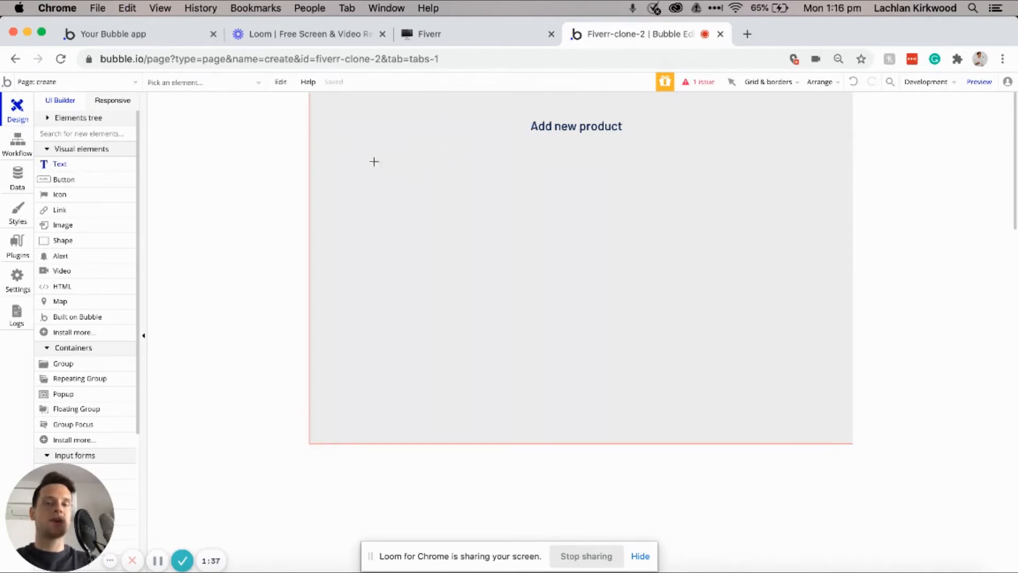
Step: Add a 'Product title' H2 Heading - Dark label with an input box beneath it
{"action": "left_click_drag", "start_coordinate": [364, 156], "coordinate": [492, 178]}
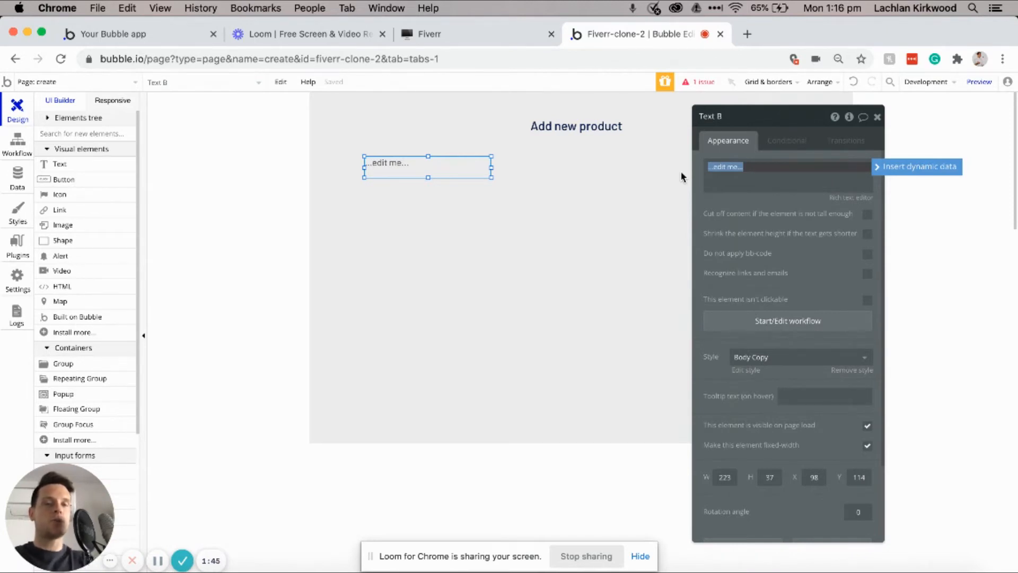
{"action": "type", "text": "Product title"}
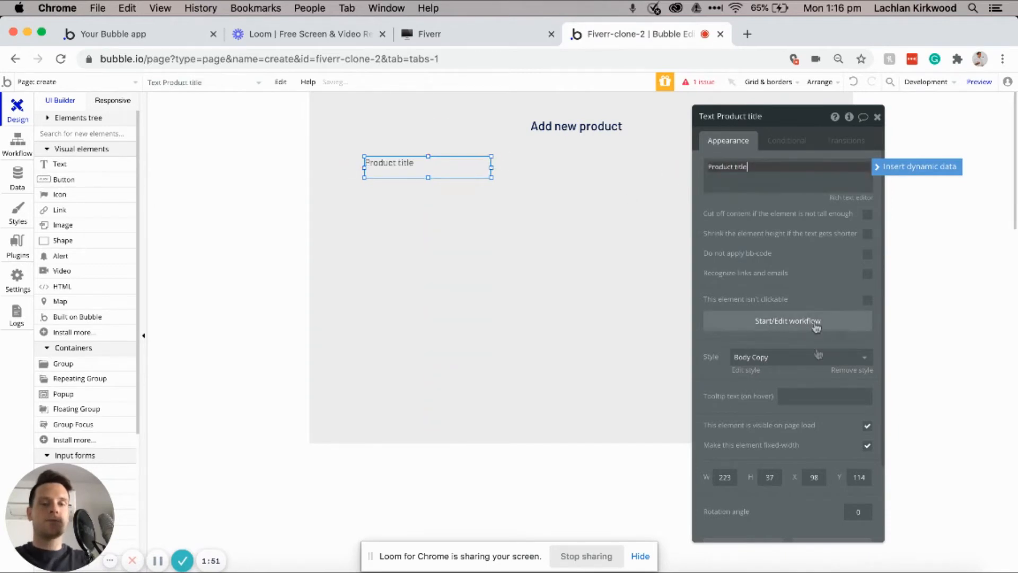
{"action": "left_click", "coordinate": [797, 367]}
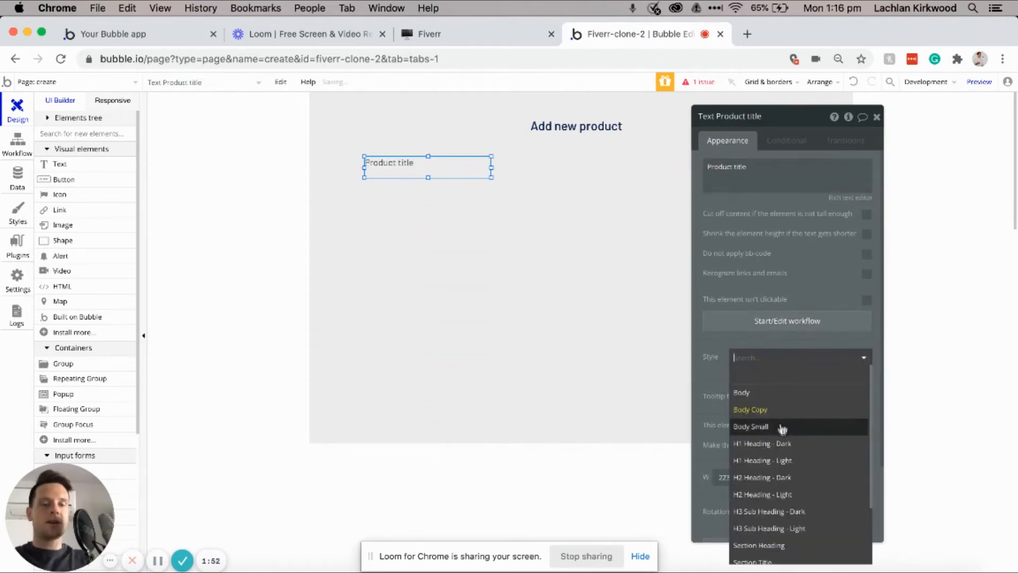
{"action": "left_click", "coordinate": [779, 475]}
{"action": "scroll", "coordinate": [89, 297], "scroll_direction": "down", "scroll_amount": 3}
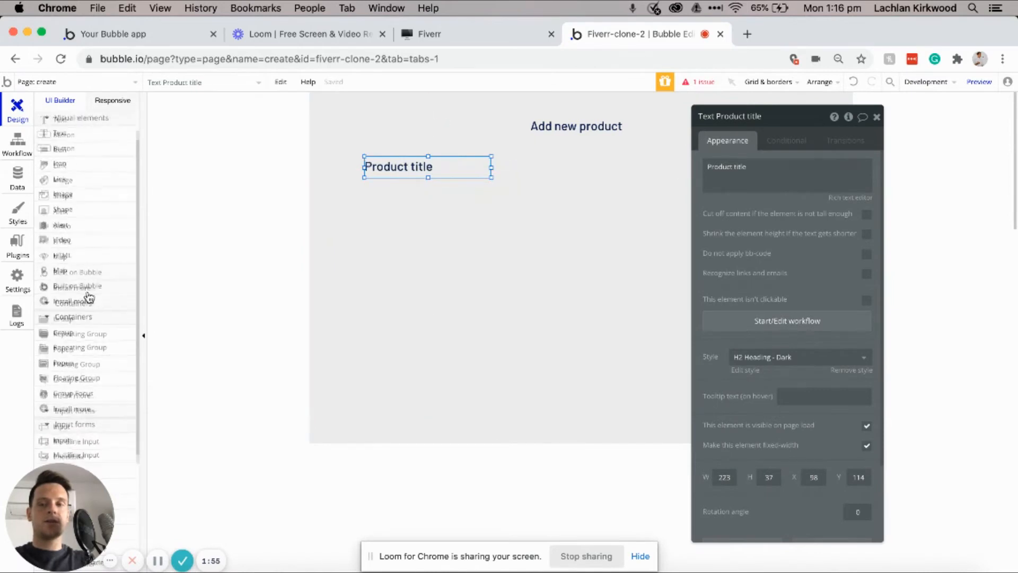
{"action": "left_click", "coordinate": [80, 405]}
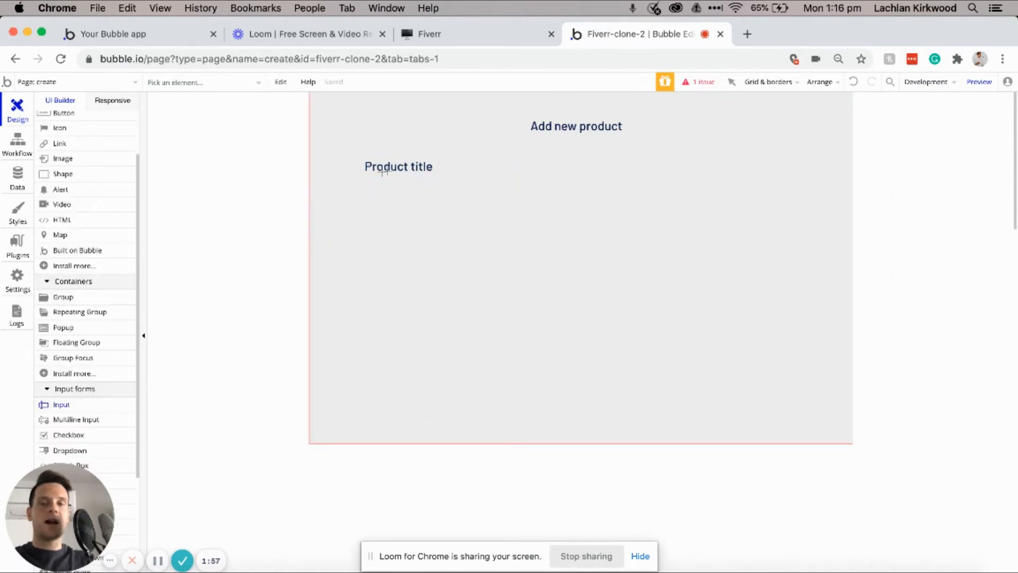
{"action": "left_click_drag", "start_coordinate": [365, 178], "coordinate": [578, 205]}
{"action": "left_click", "coordinate": [745, 113]}
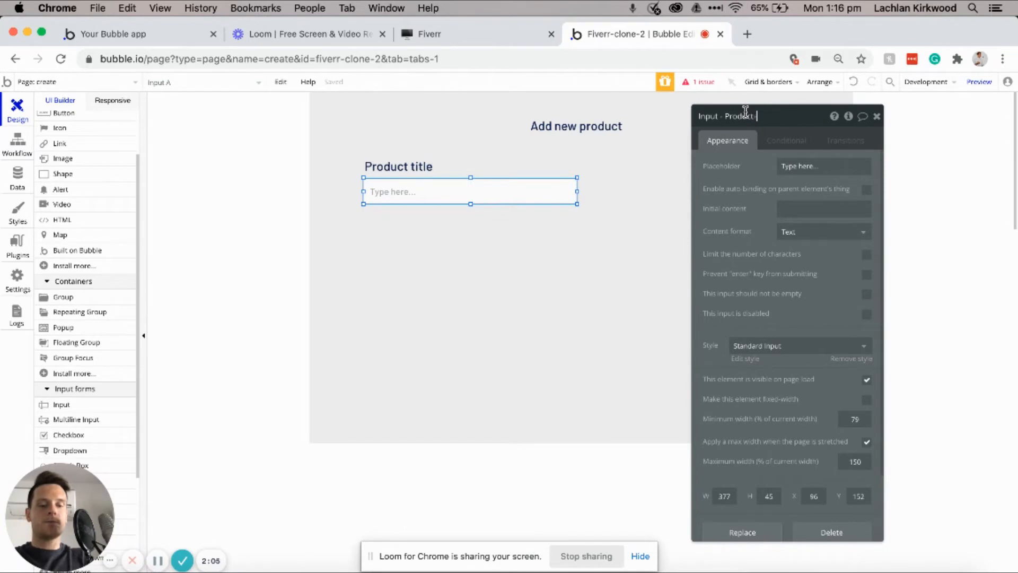
Step: Duplicate the label as 'Product description' with a Description multiline input, then draw a dropdown below
{"action": "left_click", "coordinate": [419, 170]}
{"action": "key", "text": "super+c"}
{"action": "key", "text": "super+v"}
{"action": "left_click_drag", "start_coordinate": [404, 167], "coordinate": [404, 229]}
{"action": "left_click", "coordinate": [766, 165]}
{"action": "left_click", "coordinate": [764, 166]}
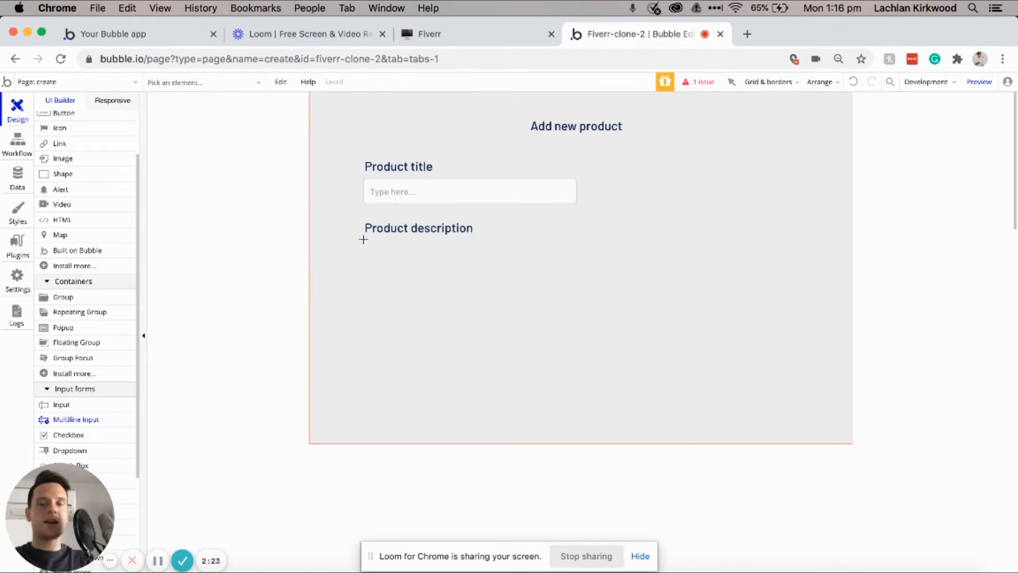
{"action": "left_click_drag", "start_coordinate": [363, 240], "coordinate": [574, 267]}
{"action": "left_click", "coordinate": [780, 114]}
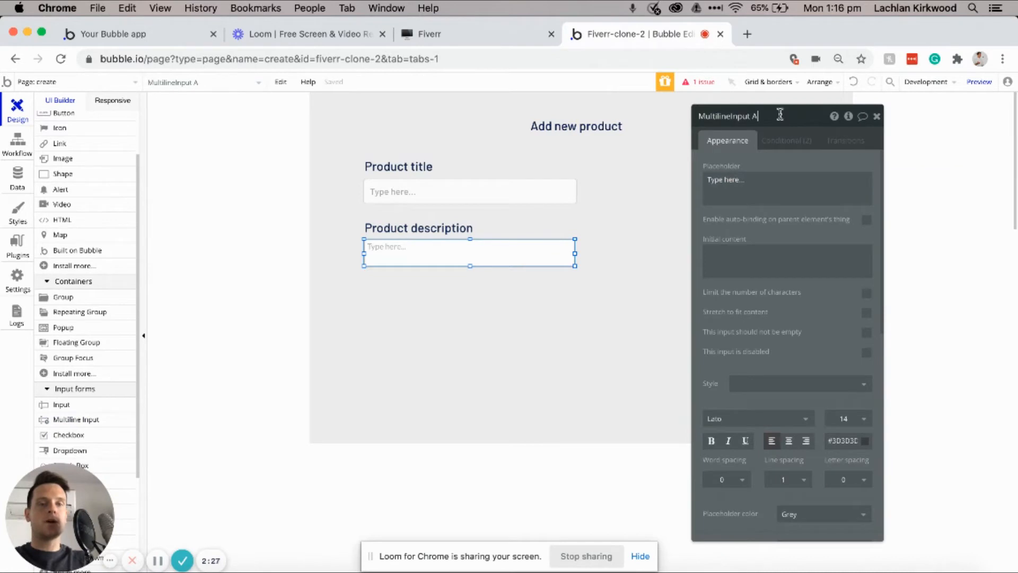
{"action": "type", "text": "Description"}
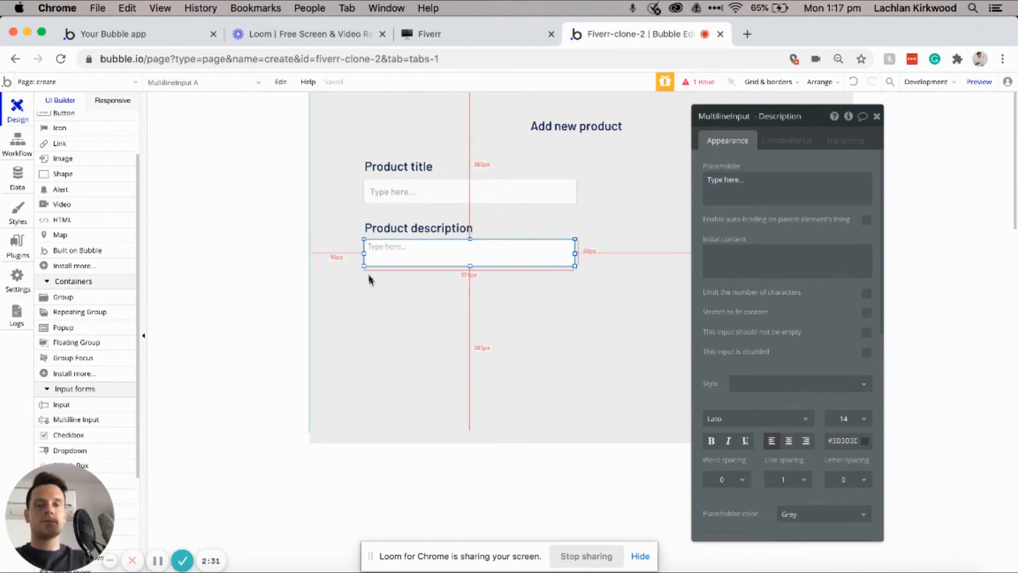
{"action": "left_click", "coordinate": [79, 324]}
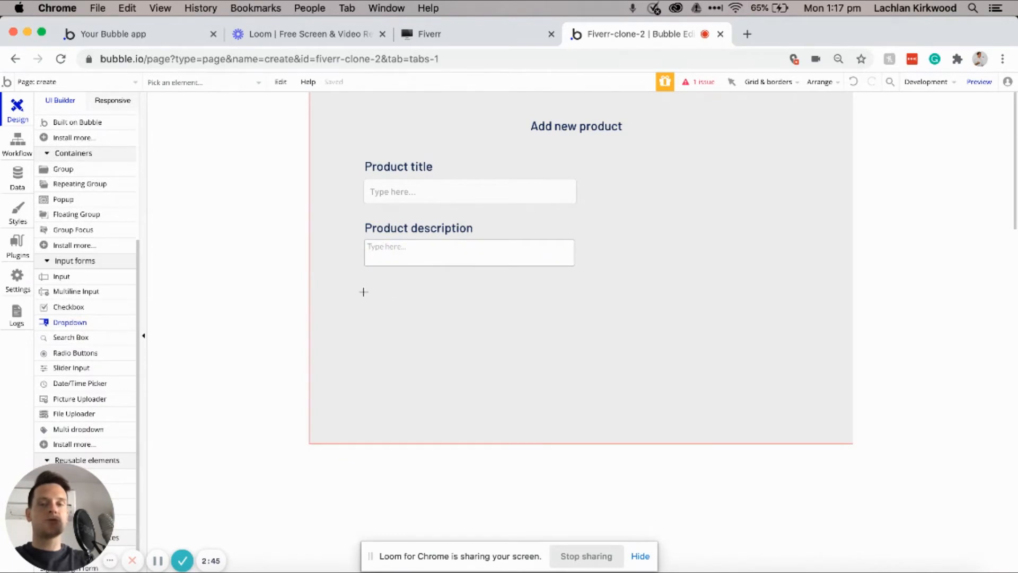
{"action": "left_click_drag", "start_coordinate": [363, 291], "coordinate": [547, 318]}
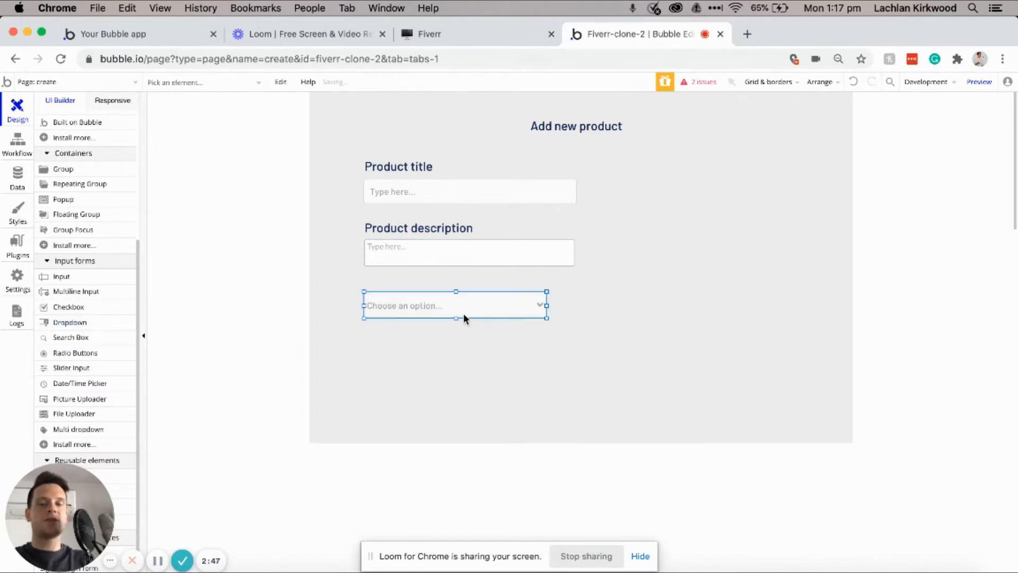
Step: Align the dropdown and give it the choices Web Development, Social Media Marketing, Voice Overs
{"action": "left_click_drag", "start_coordinate": [458, 307], "coordinate": [466, 309]}
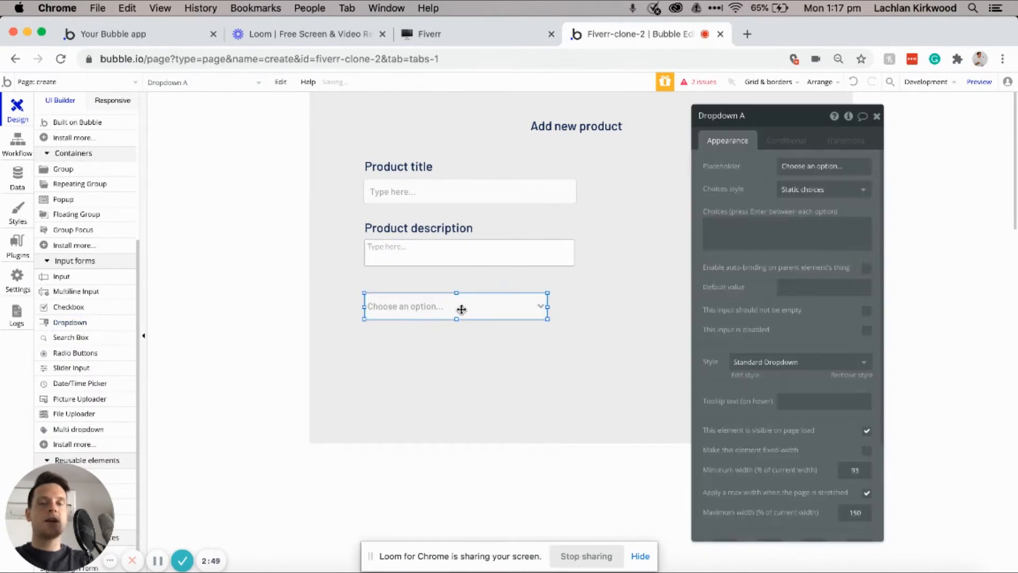
{"action": "left_click_drag", "start_coordinate": [462, 309], "coordinate": [513, 332]}
{"action": "left_click", "coordinate": [746, 249]}
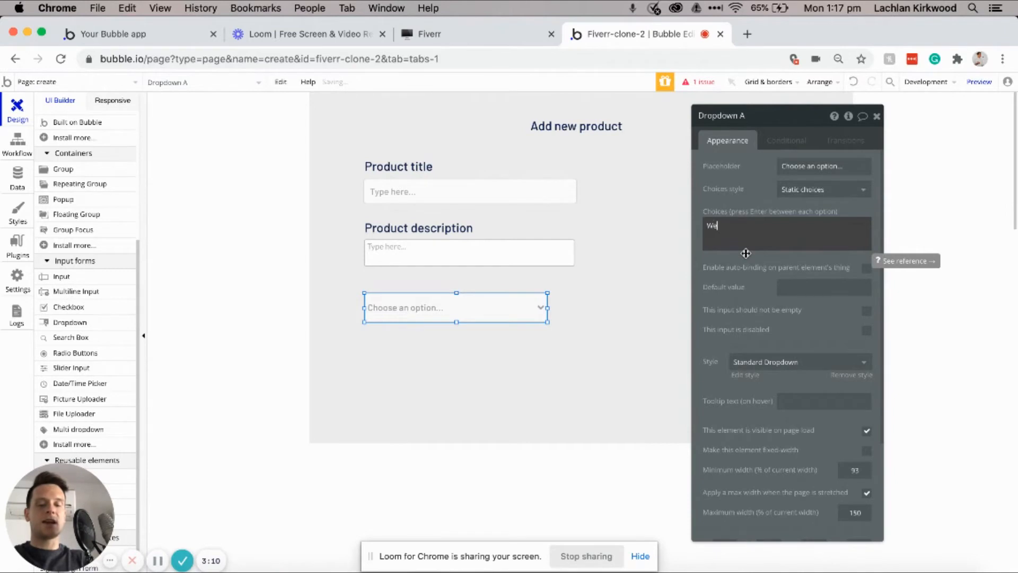
{"action": "type", "text": "Web Development"}
{"action": "key", "text": "Return"}
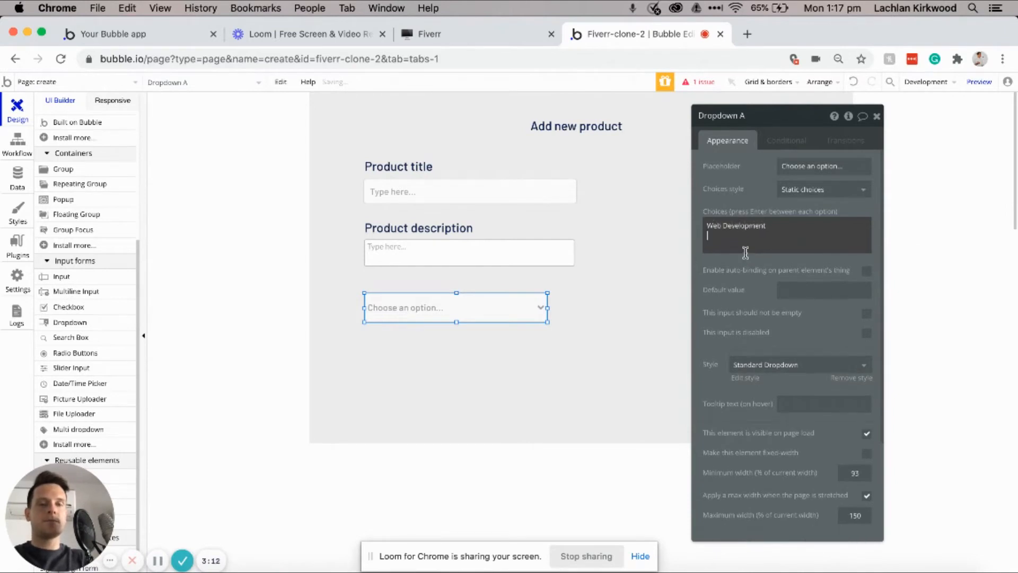
{"action": "type", "text": "Seo"}
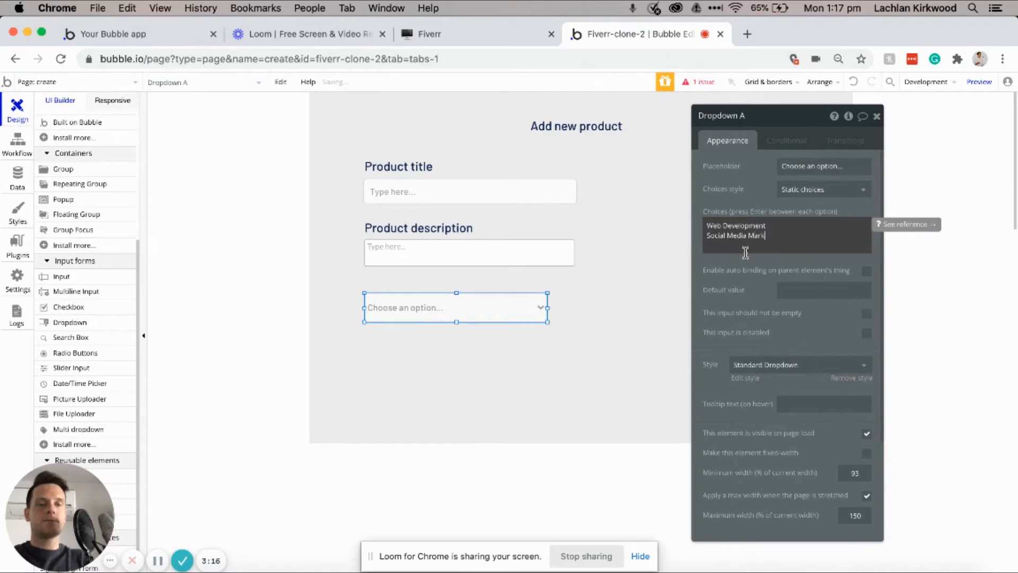
{"action": "key", "text": "Return"}
{"action": "type", "text": "Voice O"}
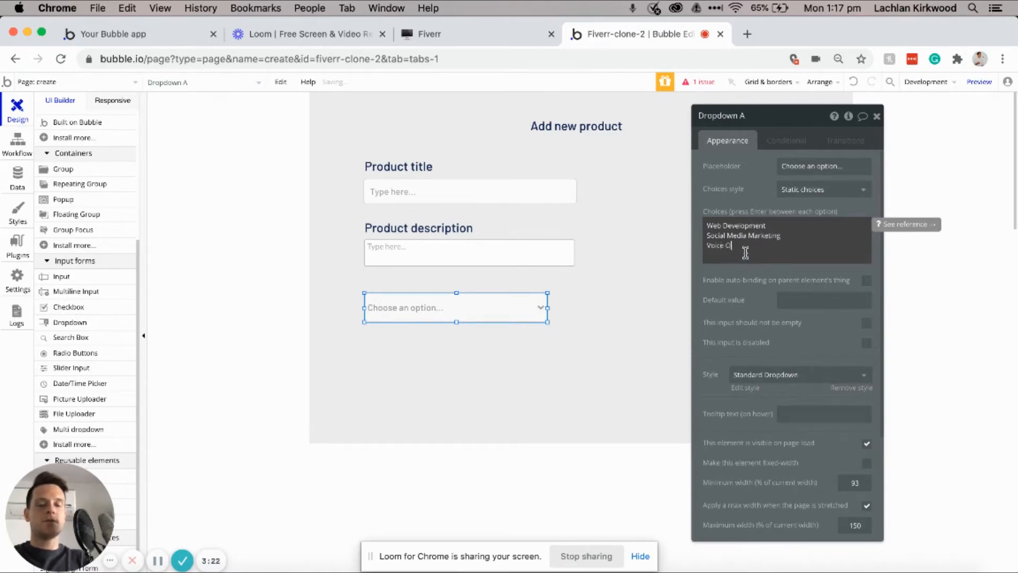
{"action": "type", "text": "vers"}
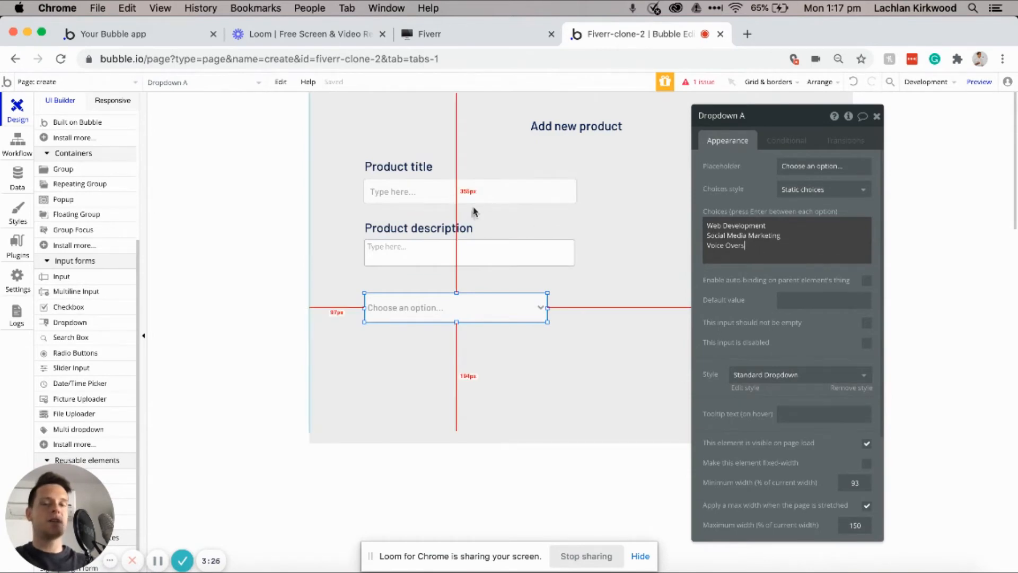
Step: Copy the Product description label above the dropdown and rename it 'Category'
{"action": "left_click", "coordinate": [450, 233]}
{"action": "key", "text": "ctrl+c"}
{"action": "key", "text": "ctrl+v"}
{"action": "left_click_drag", "start_coordinate": [447, 282], "coordinate": [447, 284]}
{"action": "triple_click", "coordinate": [788, 169]}
{"action": "type", "text": "Cat"}
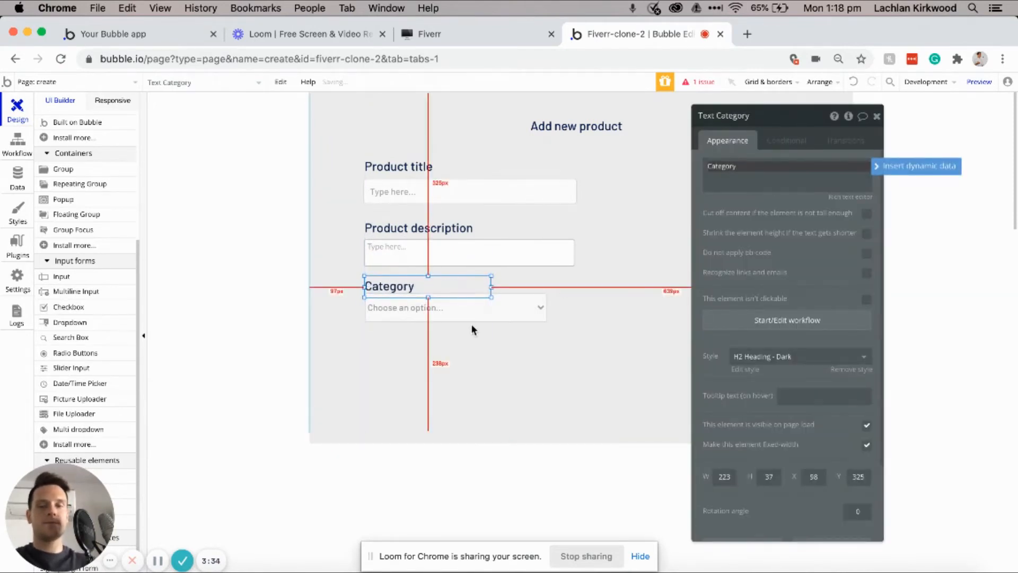
Step: Place a copy of the label below the dropdown reading 'Featured image'
{"action": "left_click", "coordinate": [466, 316]}
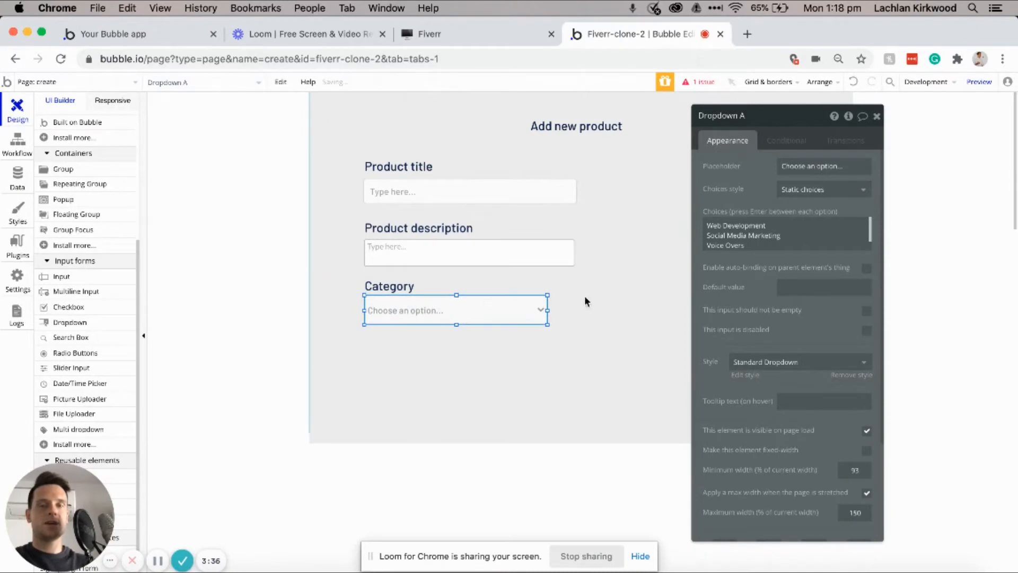
{"action": "left_click_drag", "start_coordinate": [395, 287], "coordinate": [393, 349]}
{"action": "triple_click", "coordinate": [753, 167]}
{"action": "type", "text": "Featured imag"}
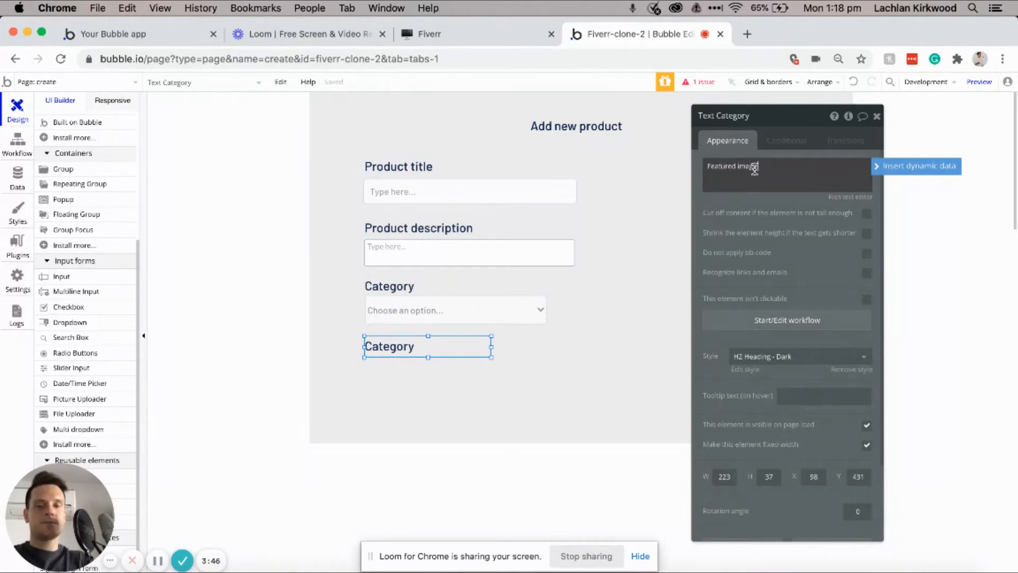
{"action": "type", "text": "e"}
{"action": "scroll", "coordinate": [98, 318], "scroll_direction": "down", "scroll_amount": 1}
Step: Draw an image uploader under the Featured image label and clear its default name
{"action": "left_click", "coordinate": [301, 392]}
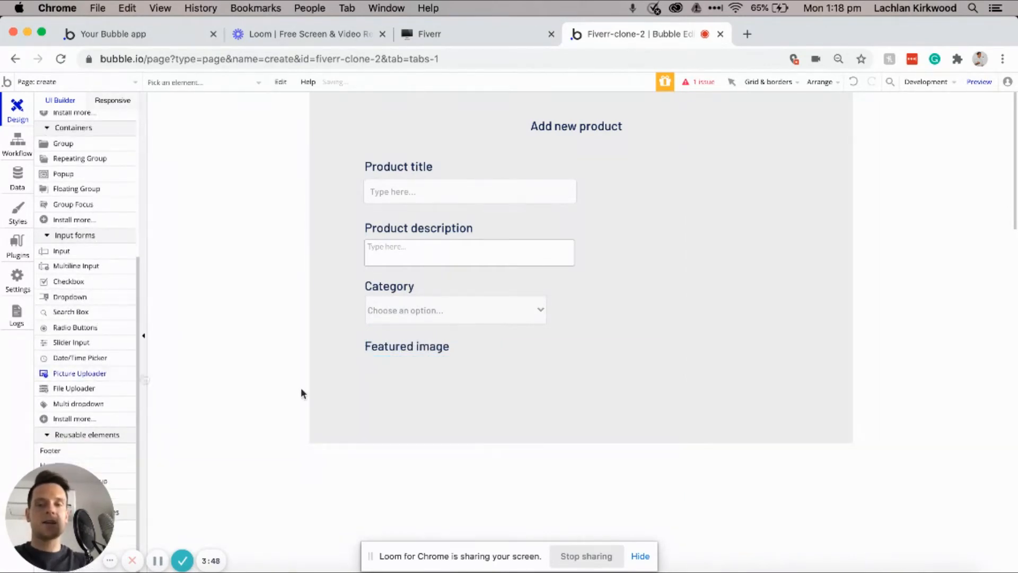
{"action": "left_click_drag", "start_coordinate": [367, 360], "coordinate": [584, 463]}
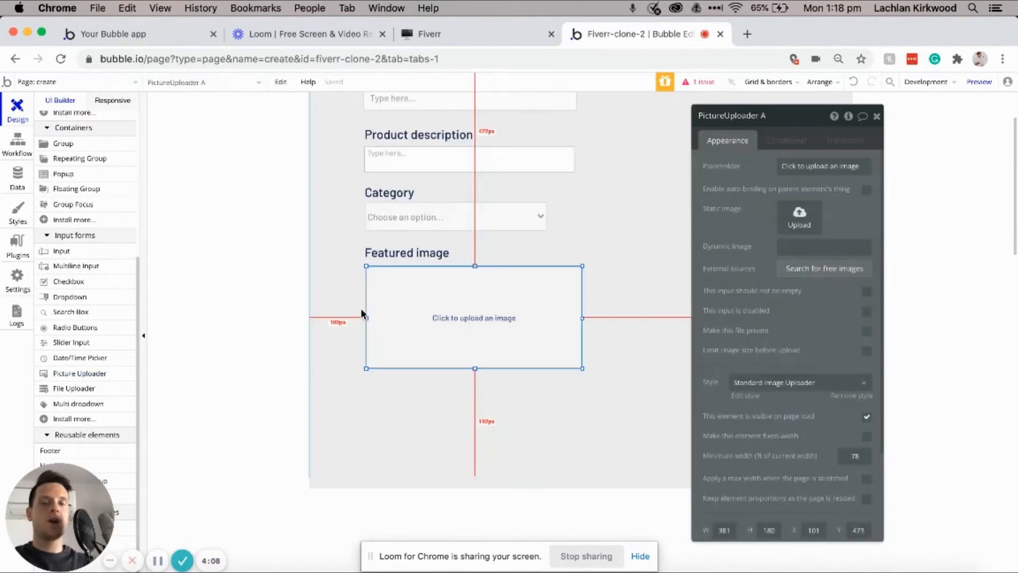
{"action": "mouse_move", "coordinate": [459, 325]}
{"action": "left_mouse_down"}
{"action": "mouse_move", "coordinate": [475, 339]}
{"action": "mouse_move", "coordinate": [463, 329]}
{"action": "left_mouse_up"}
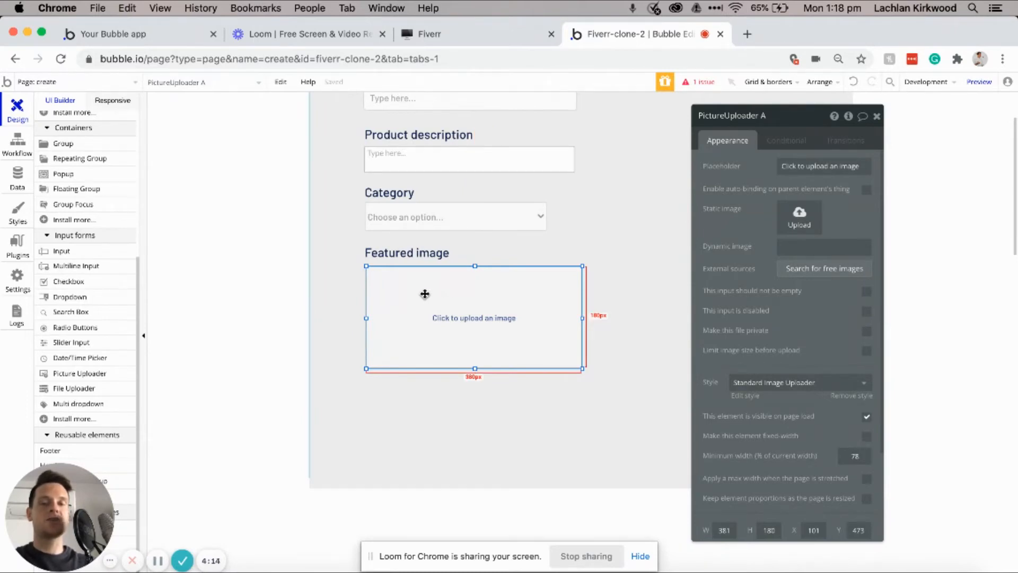
{"action": "left_click", "coordinate": [778, 115]}
{"action": "key", "text": "BackSpace"}
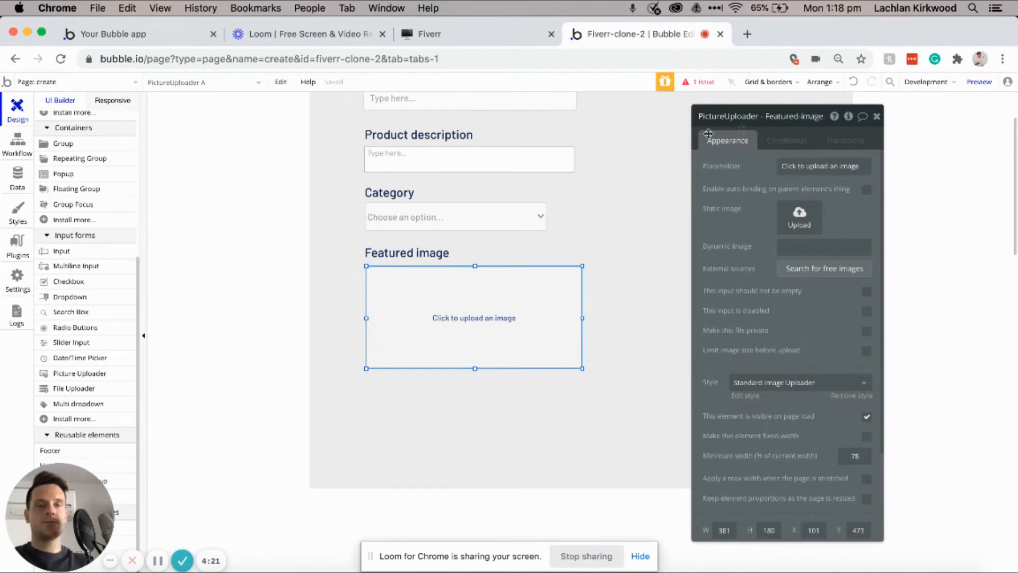
Step: Nudge the label and uploader up, then copy the label below the uploader as 'Price'
{"action": "left_click", "coordinate": [381, 254]}
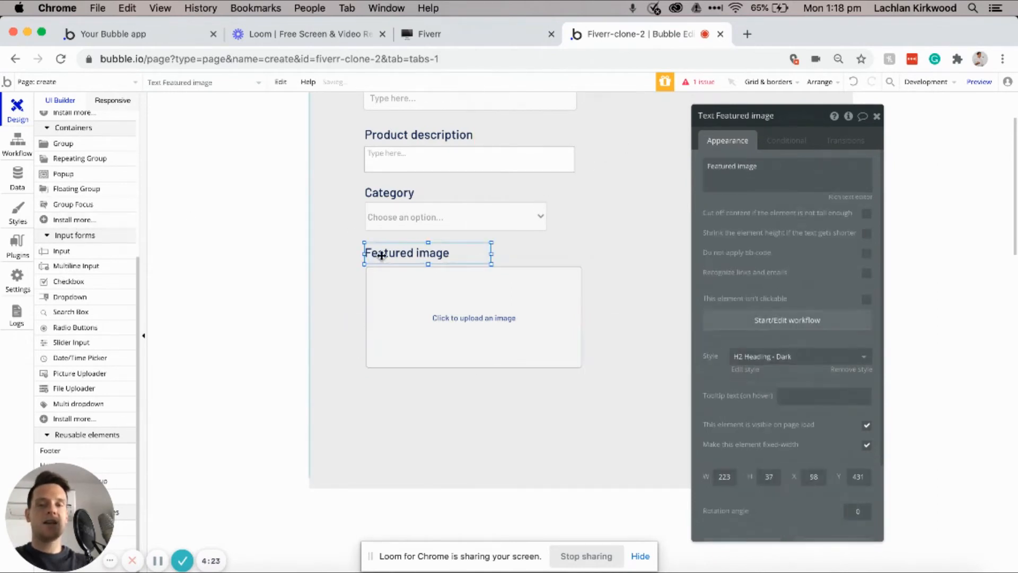
{"action": "left_click", "coordinate": [447, 336], "text": "shift"}
{"action": "key", "text": "Up"}
{"action": "key", "text": "Up"}
{"action": "key", "text": "Up"}
{"action": "key", "text": "Up"}
{"action": "key", "text": "Up"}
{"action": "key", "text": "Up"}
{"action": "key", "text": "Up"}
{"action": "key", "text": "Up"}
{"action": "key", "text": "Up"}
{"action": "key", "text": "Up"}
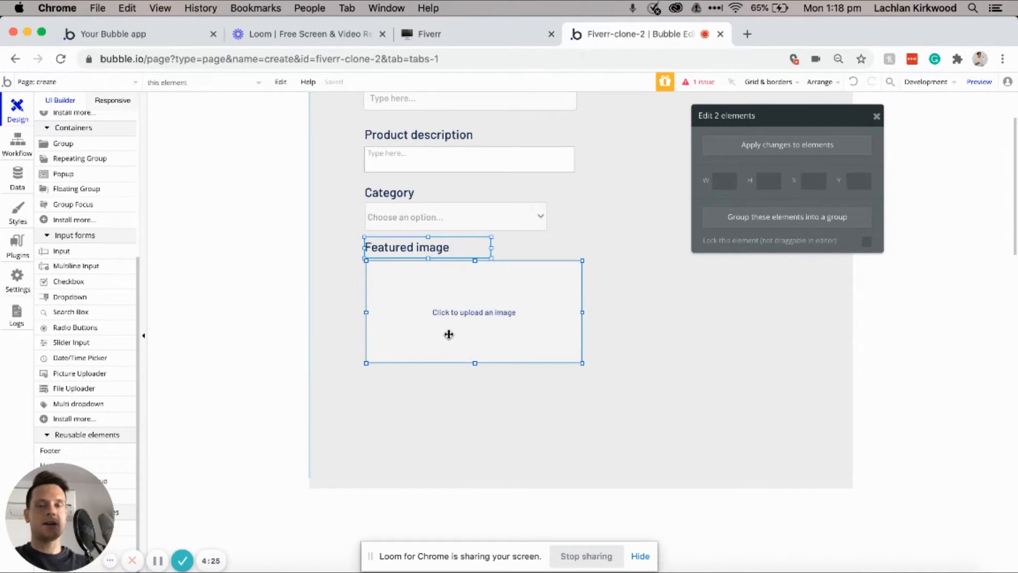
{"action": "left_click", "coordinate": [353, 245]}
{"action": "left_click", "coordinate": [400, 250]}
{"action": "left_click_drag", "start_coordinate": [399, 250], "coordinate": [401, 383]}
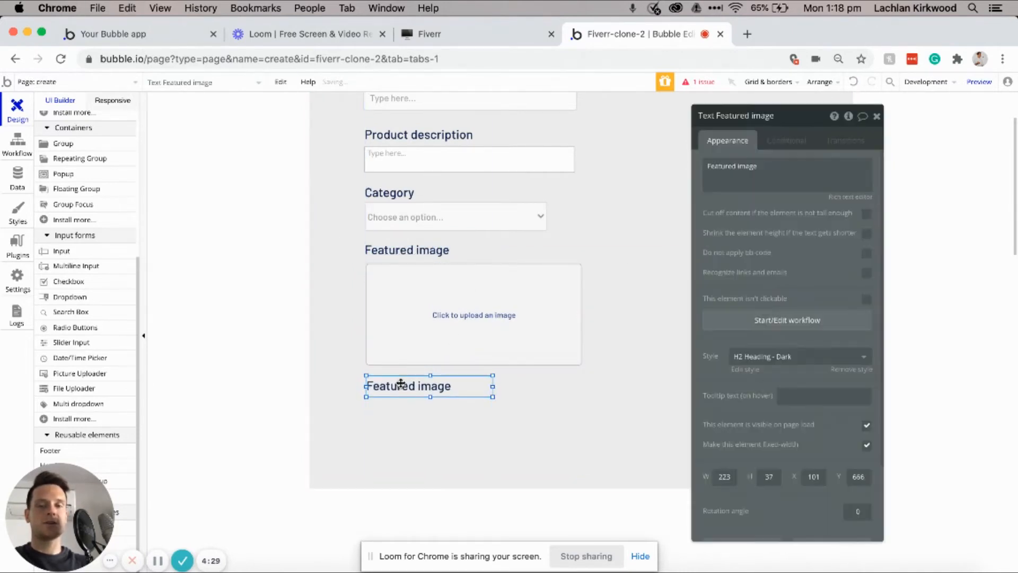
{"action": "triple_click", "coordinate": [758, 177]}
{"action": "type", "text": "Pric"}
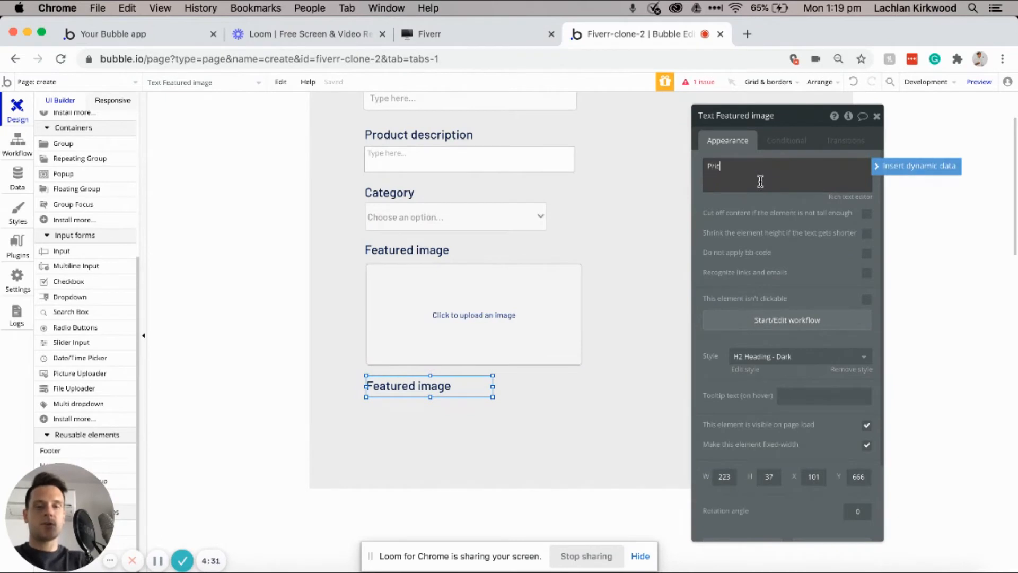
{"action": "type", "text": "e"}
Step: Paste a copy of the Product title input under Price and narrow it to 212px
{"action": "left_click", "coordinate": [454, 98]}
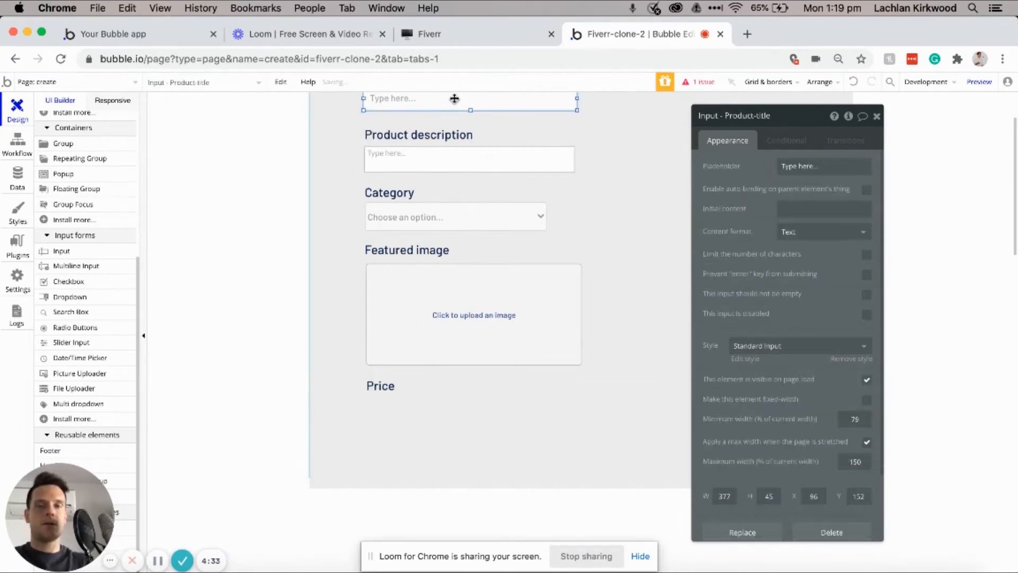
{"action": "key", "text": "super+c"}
{"action": "scroll", "coordinate": [455, 172], "scroll_direction": "up", "scroll_amount": 1}
{"action": "scroll", "coordinate": [456, 173], "scroll_direction": "down", "scroll_amount": 3}
{"action": "left_click", "coordinate": [391, 298]}
{"action": "key", "text": "super+v"}
{"action": "scroll", "coordinate": [432, 235], "scroll_direction": "up", "scroll_amount": 2}
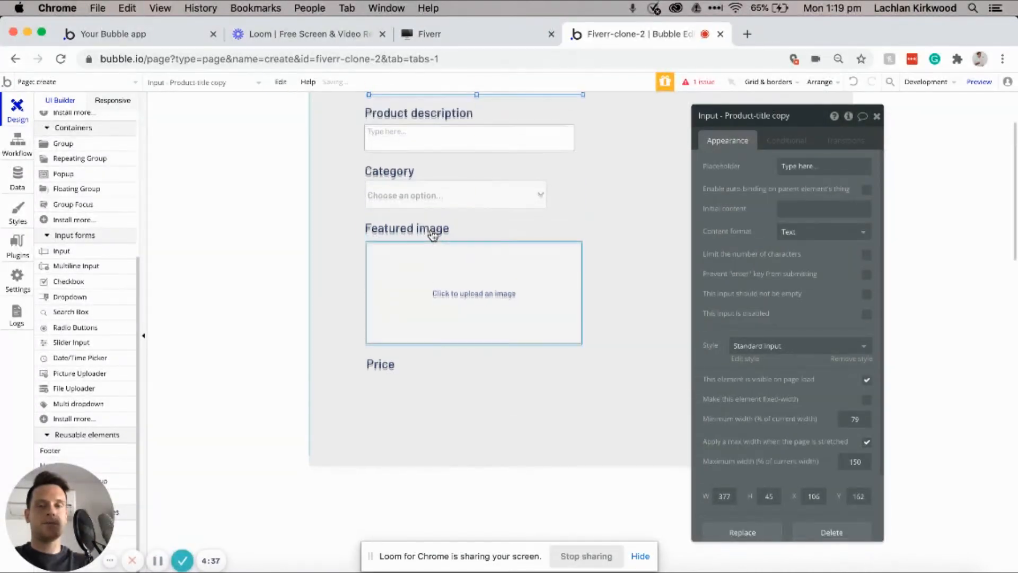
{"action": "scroll", "coordinate": [448, 153], "scroll_direction": "up", "scroll_amount": 2}
{"action": "left_click_drag", "start_coordinate": [445, 122], "coordinate": [445, 426]}
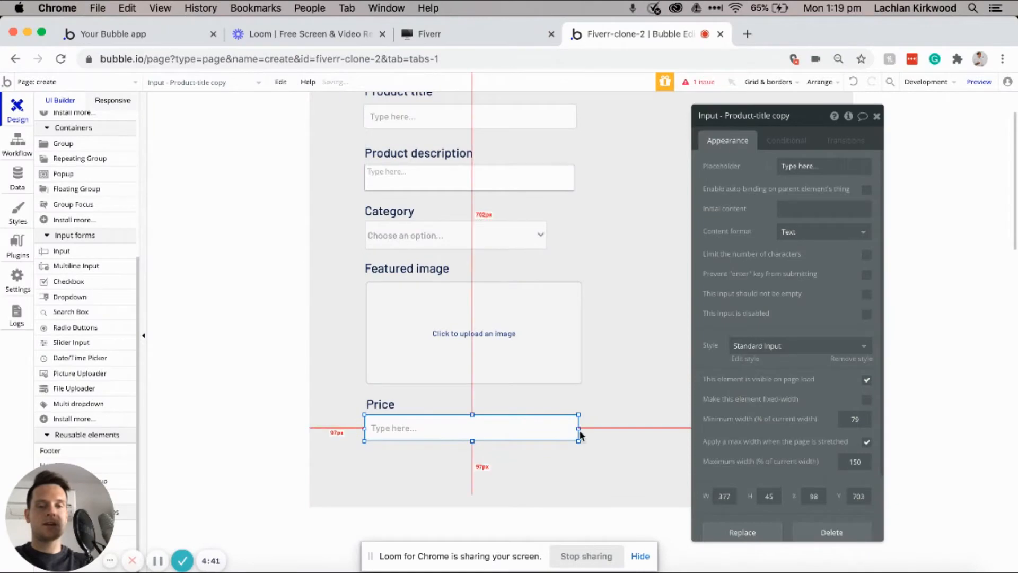
{"action": "left_click_drag", "start_coordinate": [579, 429], "coordinate": [485, 428]}
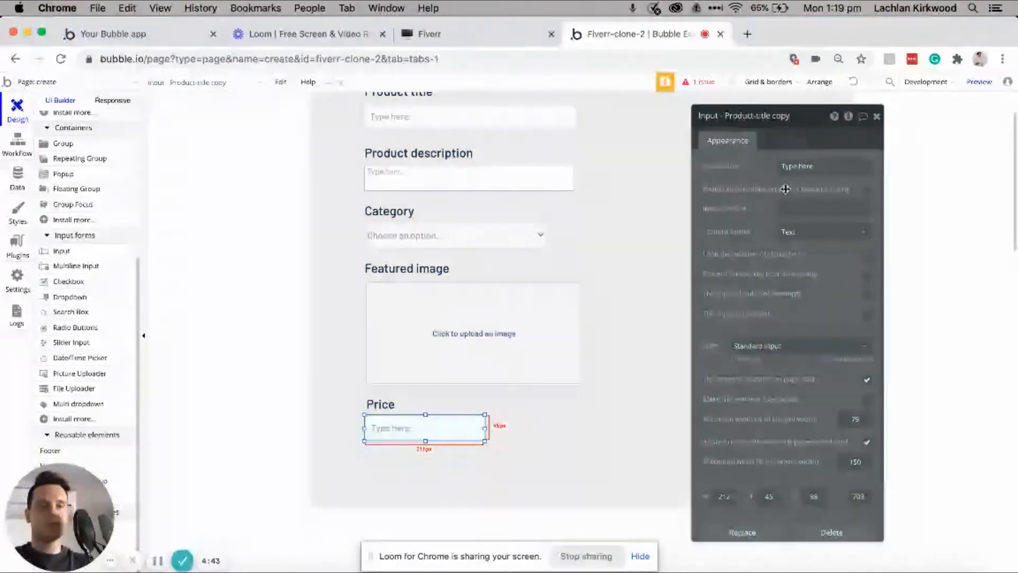
Step: Rename the copied input to Price and set its content format to Text (numbers only)
{"action": "left_click", "coordinate": [798, 118]}
{"action": "left_click_drag", "start_coordinate": [793, 116], "coordinate": [728, 115]}
{"action": "type", "text": "Price"}
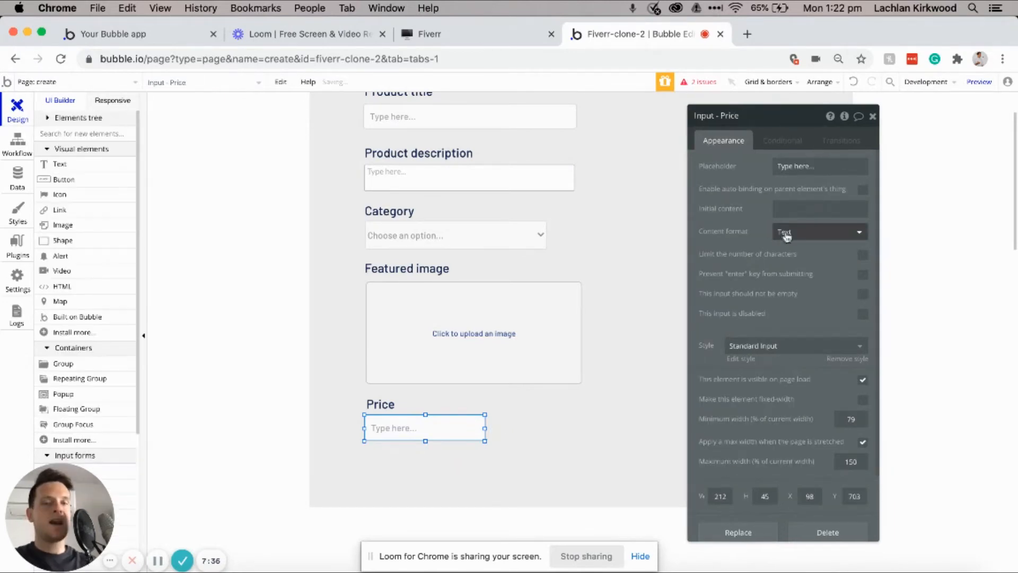
{"action": "left_click", "coordinate": [790, 235]}
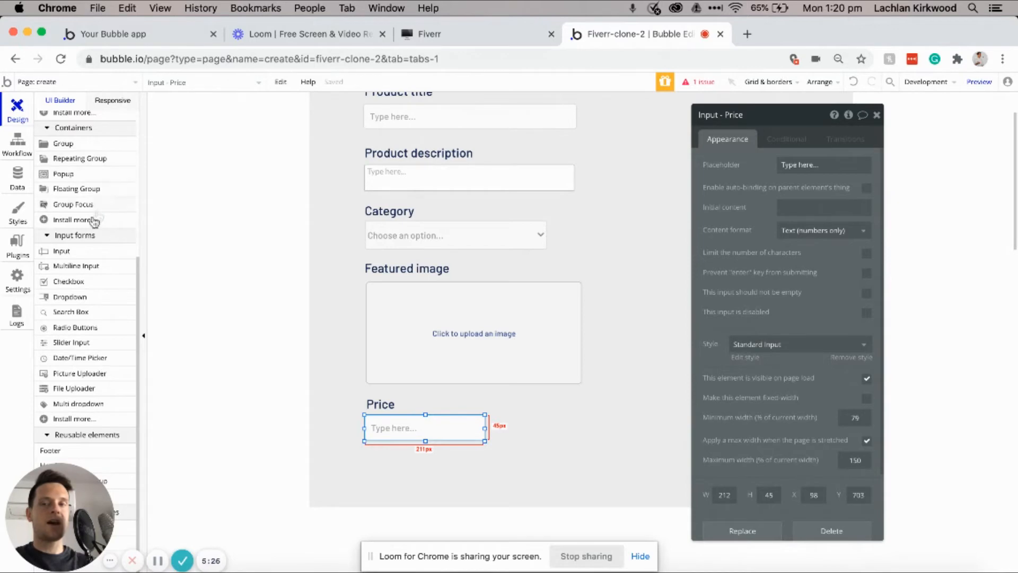
{"action": "scroll", "coordinate": [79, 251], "scroll_direction": "up", "scroll_amount": 10}
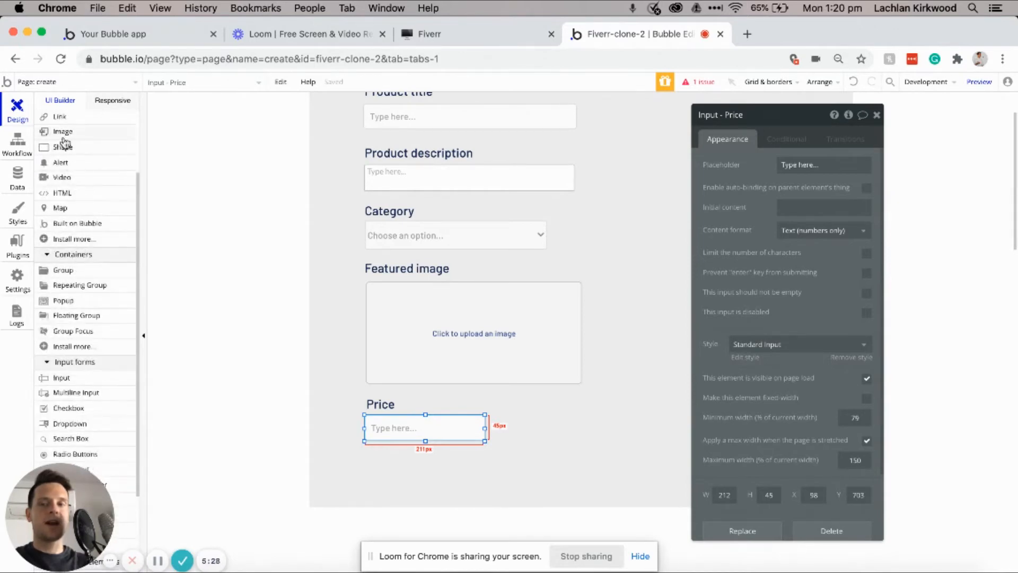
Step: Draw a 'List product' button below the Price input and start its click workflow
{"action": "left_click", "coordinate": [66, 180]}
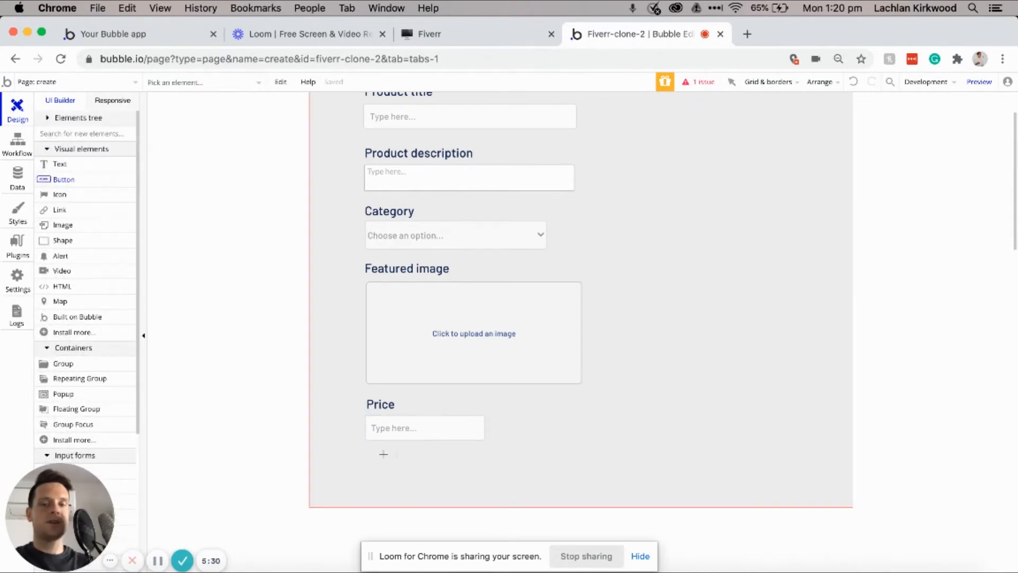
{"action": "left_click_drag", "start_coordinate": [366, 455], "coordinate": [459, 475]}
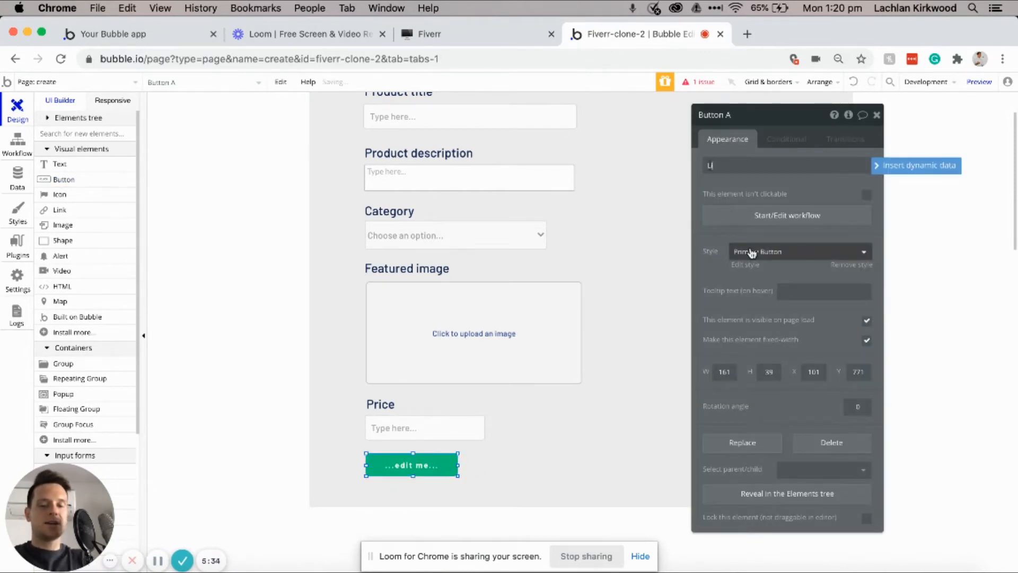
{"action": "type", "text": "List product"}
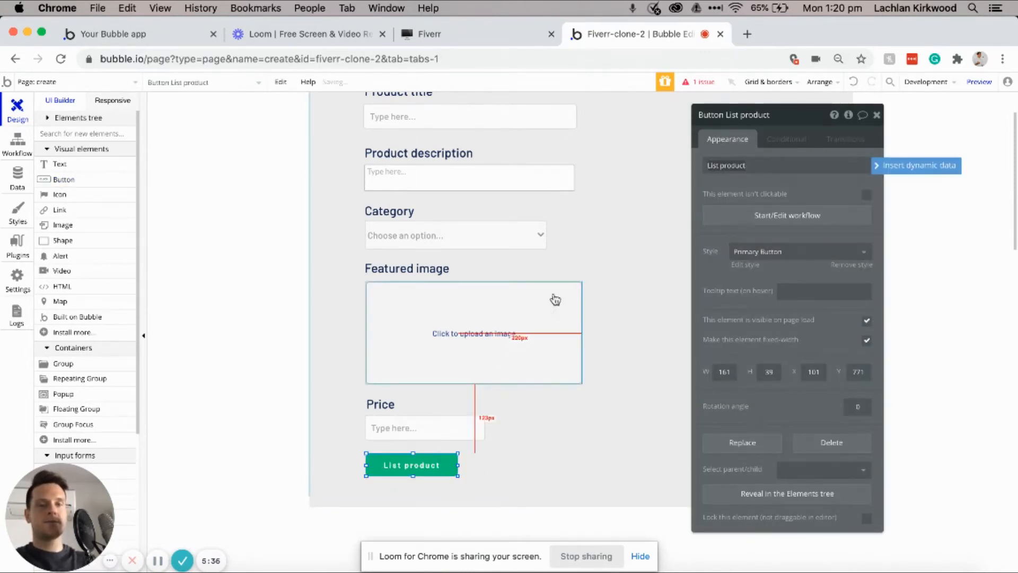
{"action": "left_click_drag", "start_coordinate": [461, 481], "coordinate": [464, 483]}
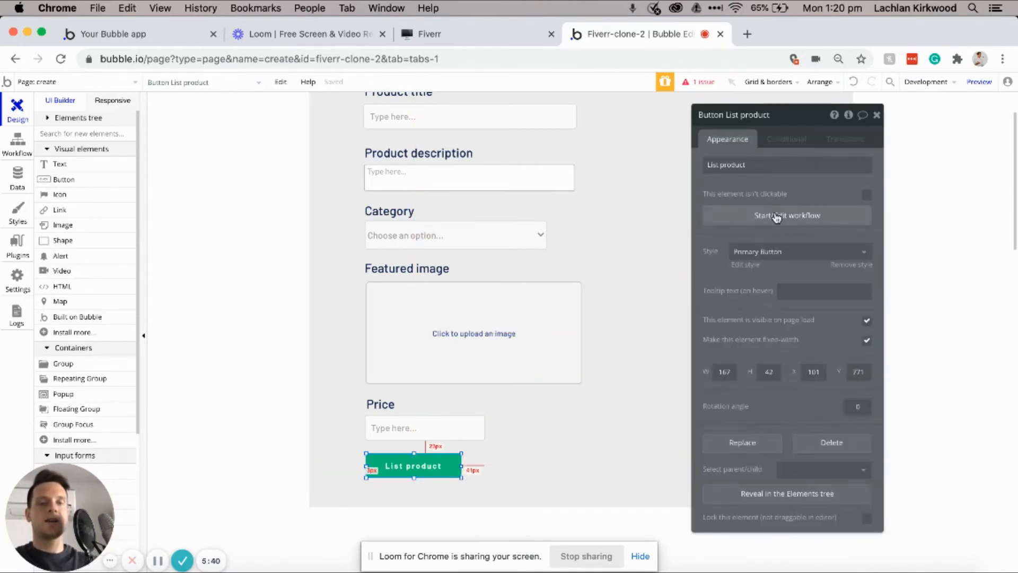
{"action": "left_click", "coordinate": [776, 215]}
Step: Add a 'Create a new thing' action as step 1, creating a Product
{"action": "left_click", "coordinate": [107, 225]}
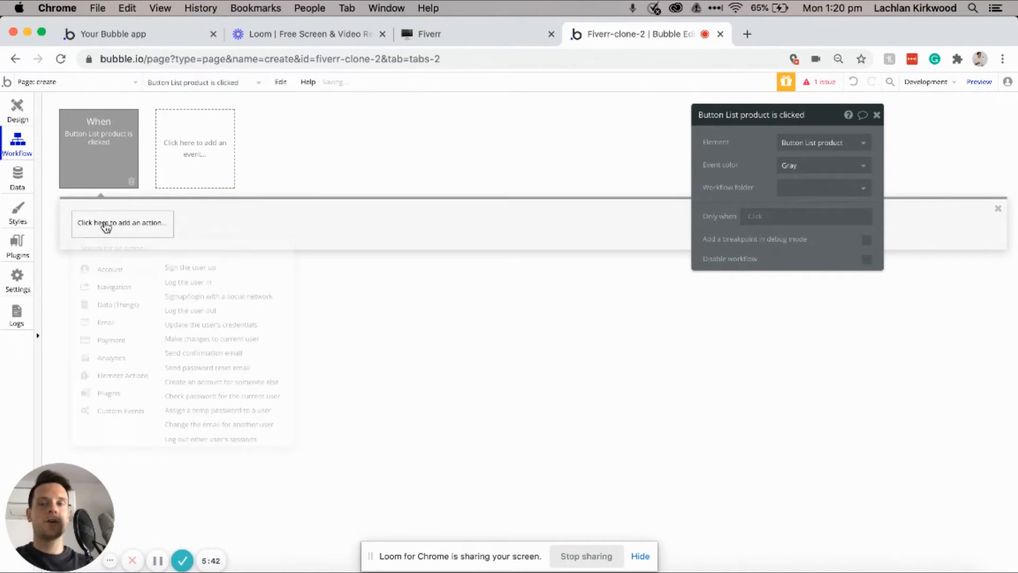
{"action": "left_click", "coordinate": [136, 229]}
{"action": "mouse_move", "coordinate": [113, 308]}
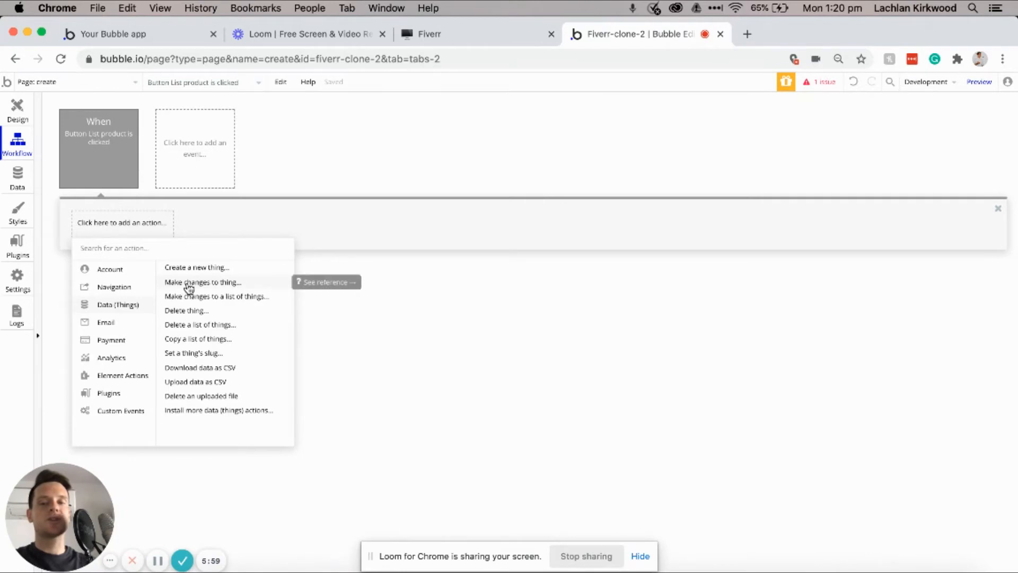
{"action": "left_click", "coordinate": [196, 267]}
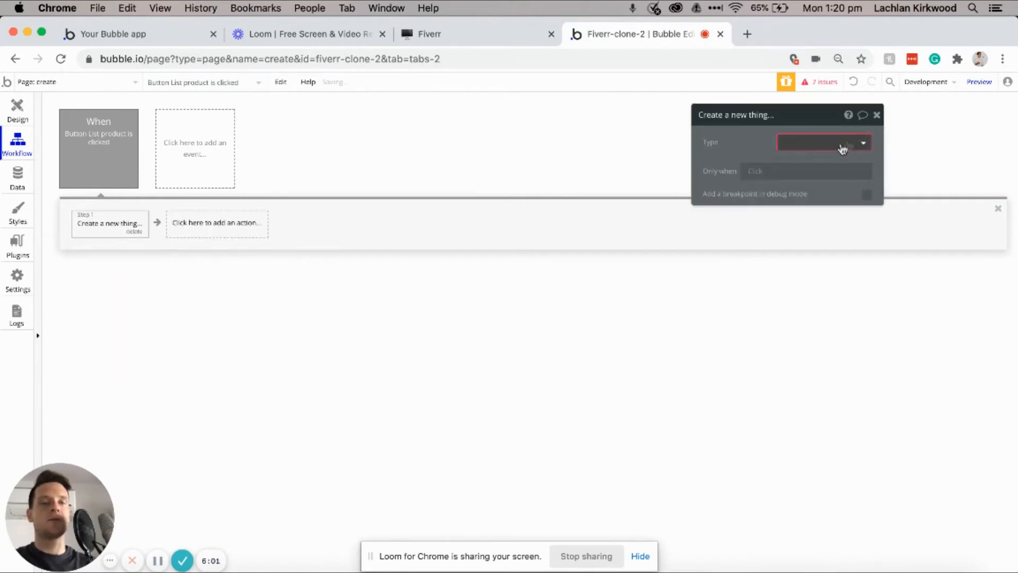
{"action": "left_click", "coordinate": [835, 147]}
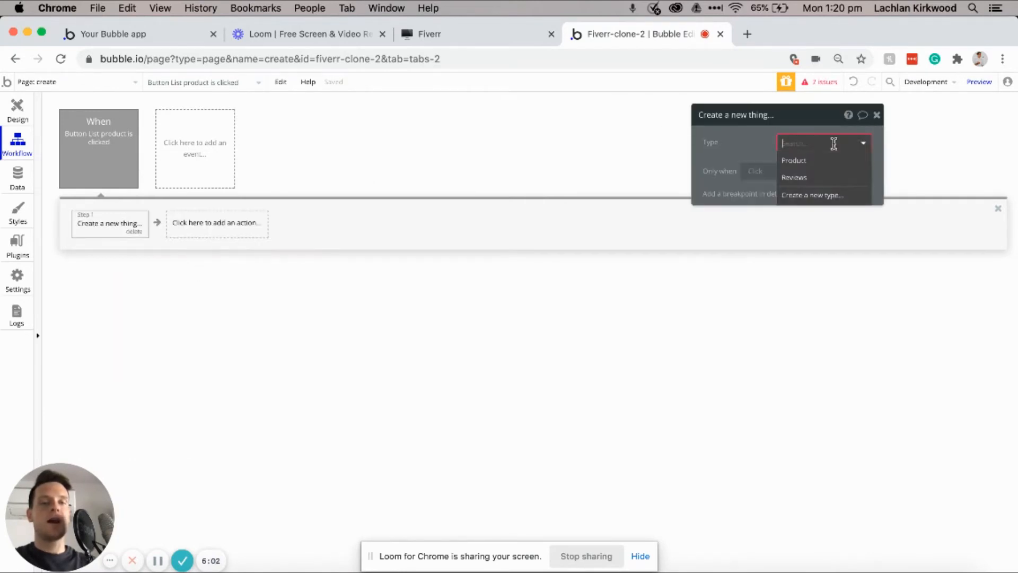
{"action": "left_click", "coordinate": [812, 162]}
Step: Set the new Product's Title to the Product-title input's value
{"action": "left_click", "coordinate": [765, 176]}
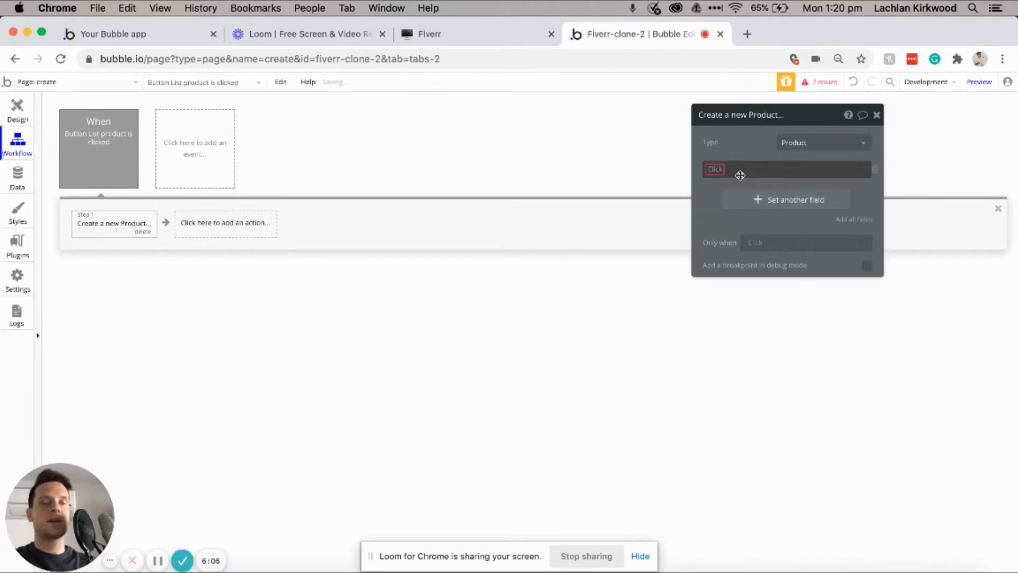
{"action": "left_click", "coordinate": [718, 170]}
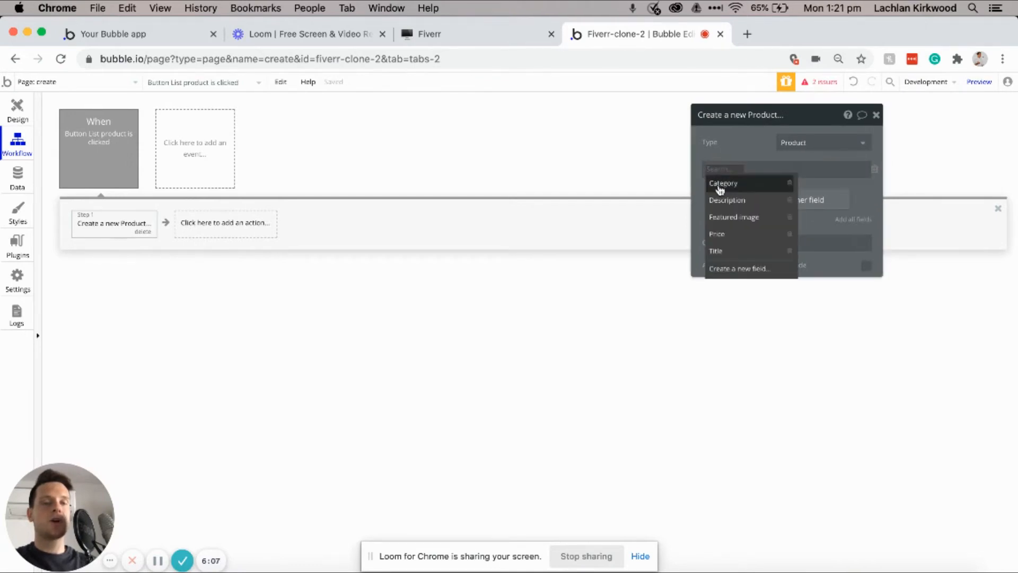
{"action": "left_click", "coordinate": [721, 255]}
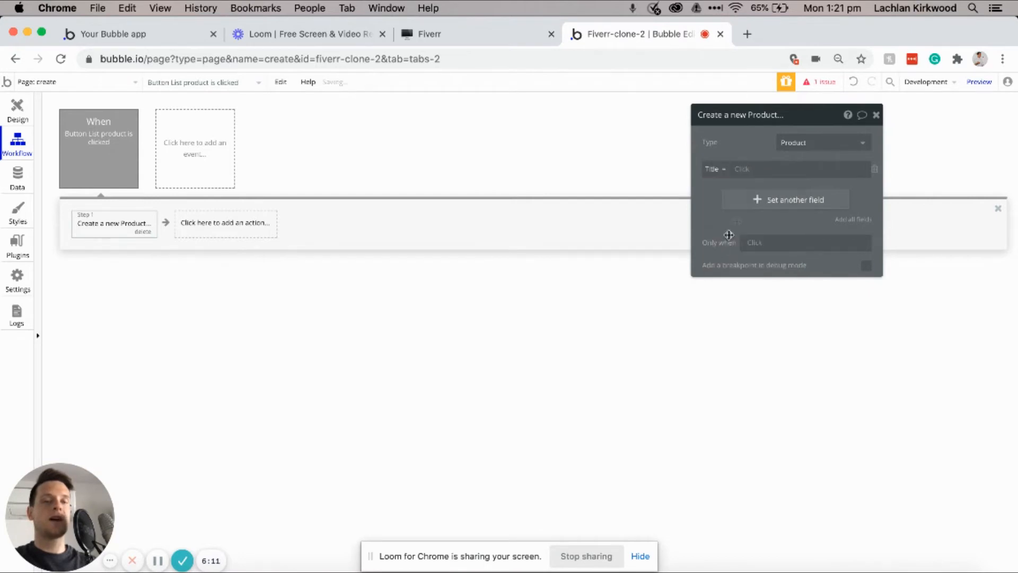
{"action": "left_click", "coordinate": [750, 171]}
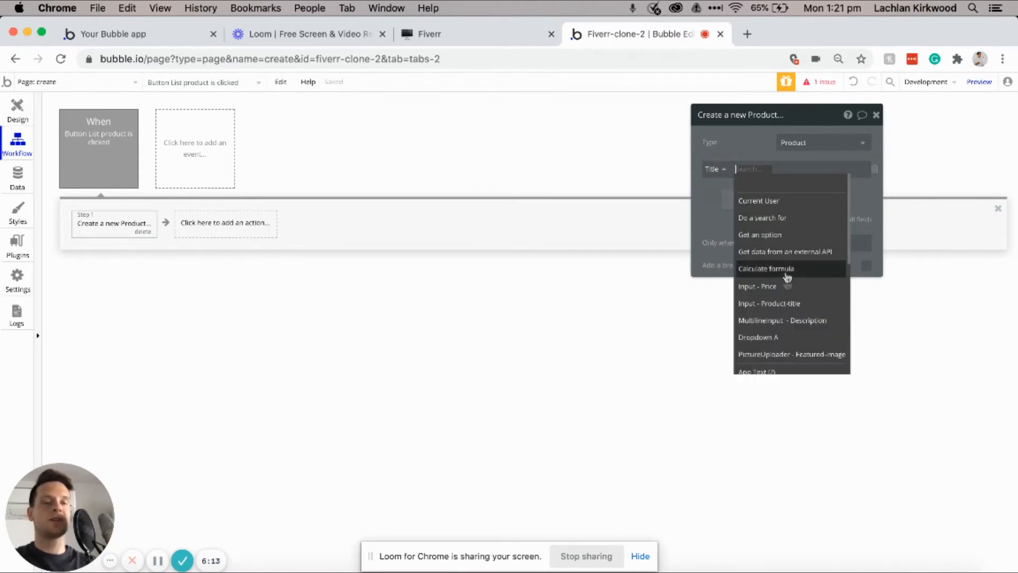
{"action": "left_click", "coordinate": [774, 303]}
{"action": "left_click", "coordinate": [826, 186]}
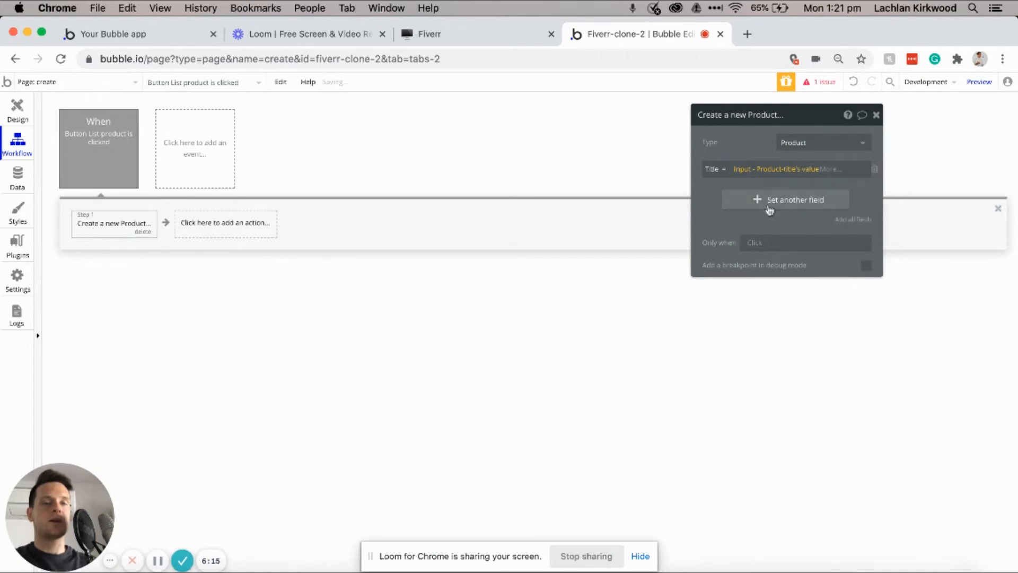
Step: Set Description from the description input and Featured-image from the picture uploader's value
{"action": "left_click", "coordinate": [735, 197]}
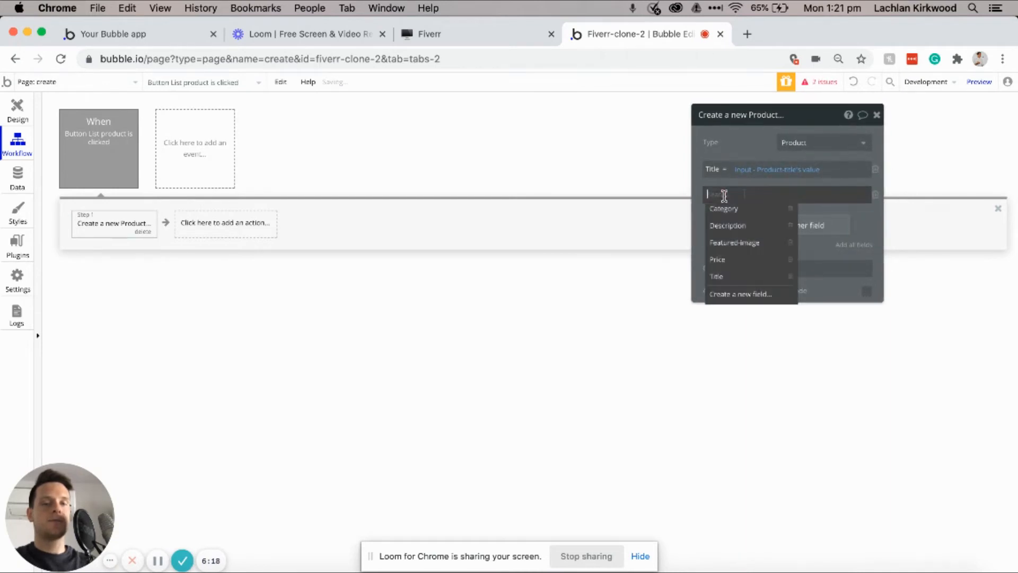
{"action": "left_click", "coordinate": [737, 225]}
{"action": "left_click", "coordinate": [766, 194]}
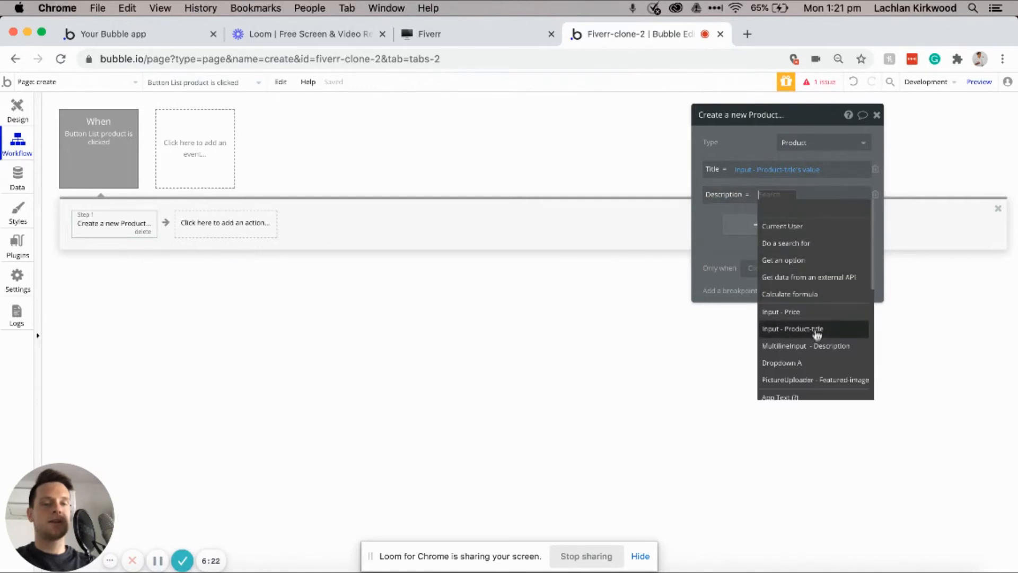
{"action": "left_click", "coordinate": [806, 346]}
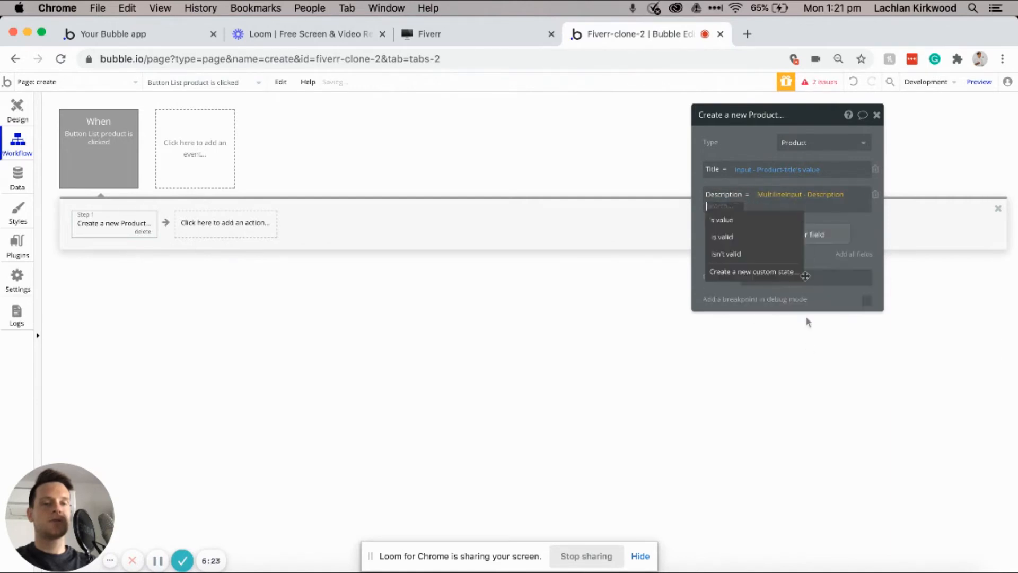
{"action": "left_click", "coordinate": [761, 218]}
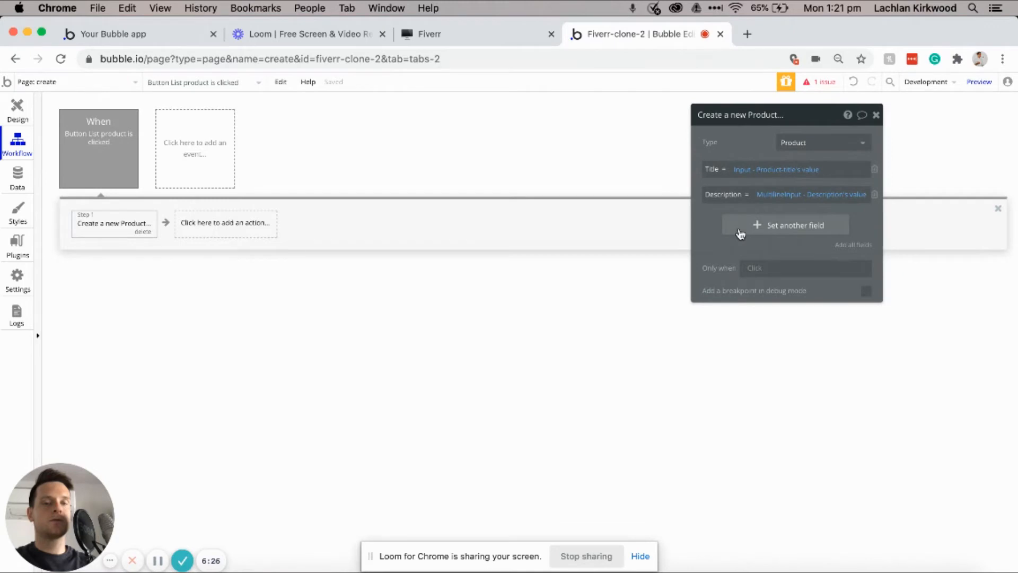
{"action": "left_click", "coordinate": [738, 232]}
{"action": "left_click", "coordinate": [733, 269]}
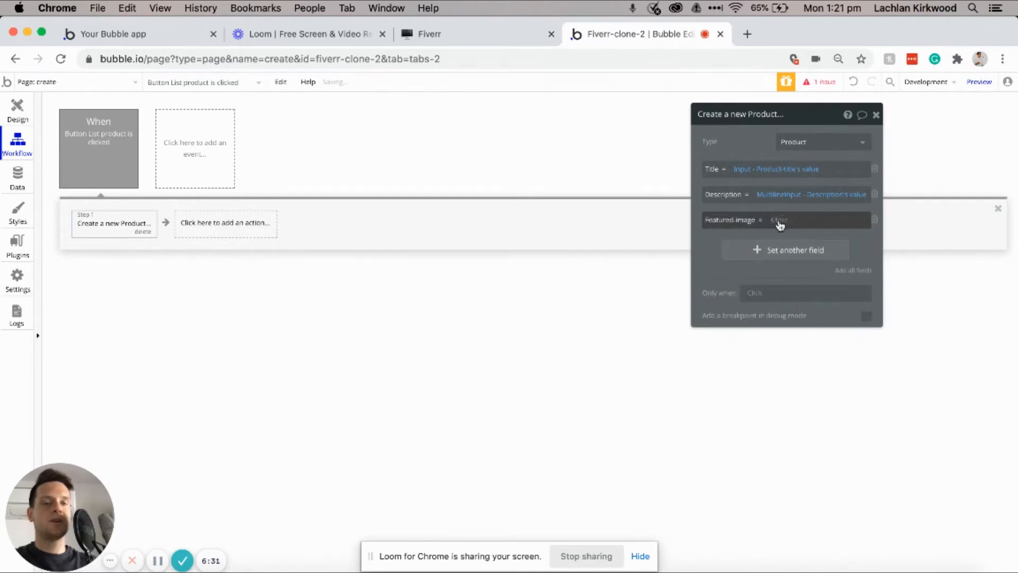
{"action": "left_click", "coordinate": [780, 223]}
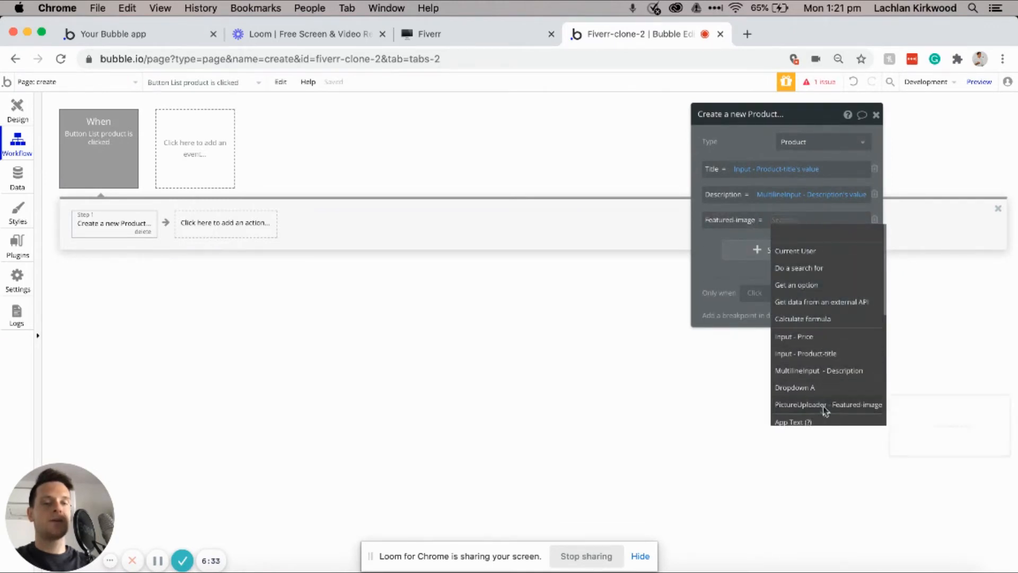
{"action": "left_click", "coordinate": [823, 407]}
Step: Set the Product's Category to Dropdown A's value
{"action": "left_click", "coordinate": [761, 264]}
{"action": "left_click", "coordinate": [743, 256]}
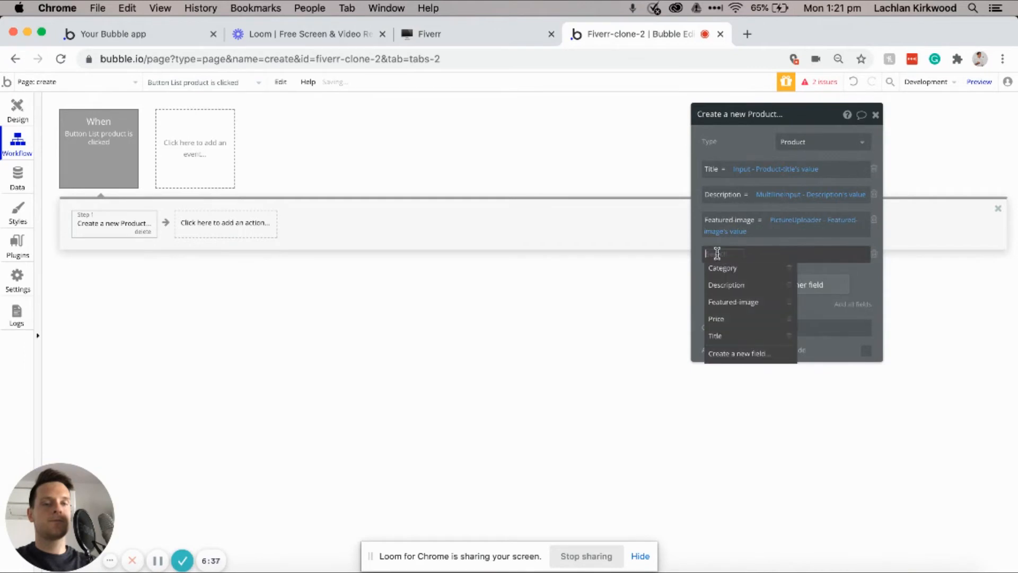
{"action": "left_click", "coordinate": [723, 268]}
{"action": "left_click", "coordinate": [761, 255]}
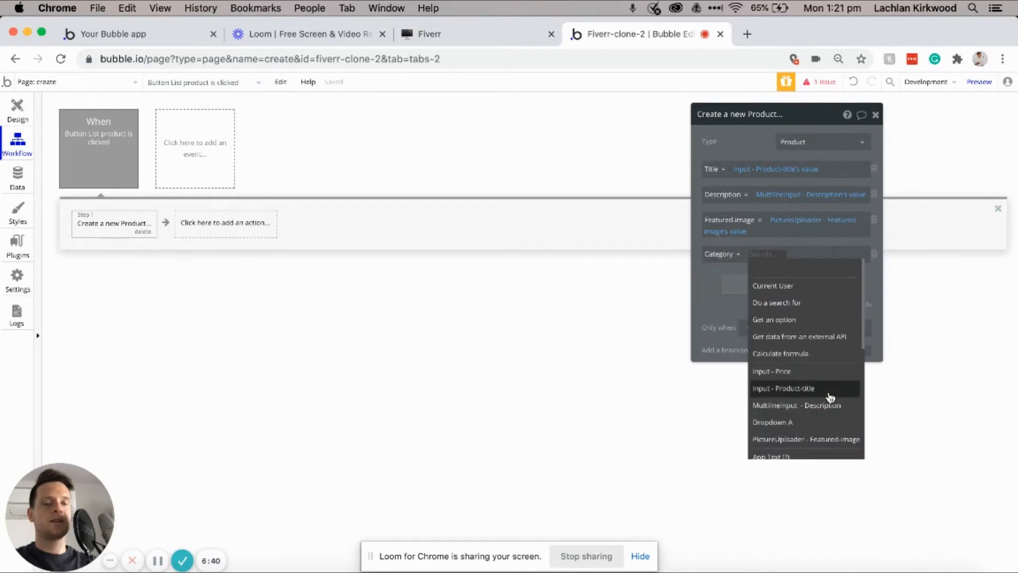
{"action": "left_click", "coordinate": [810, 423]}
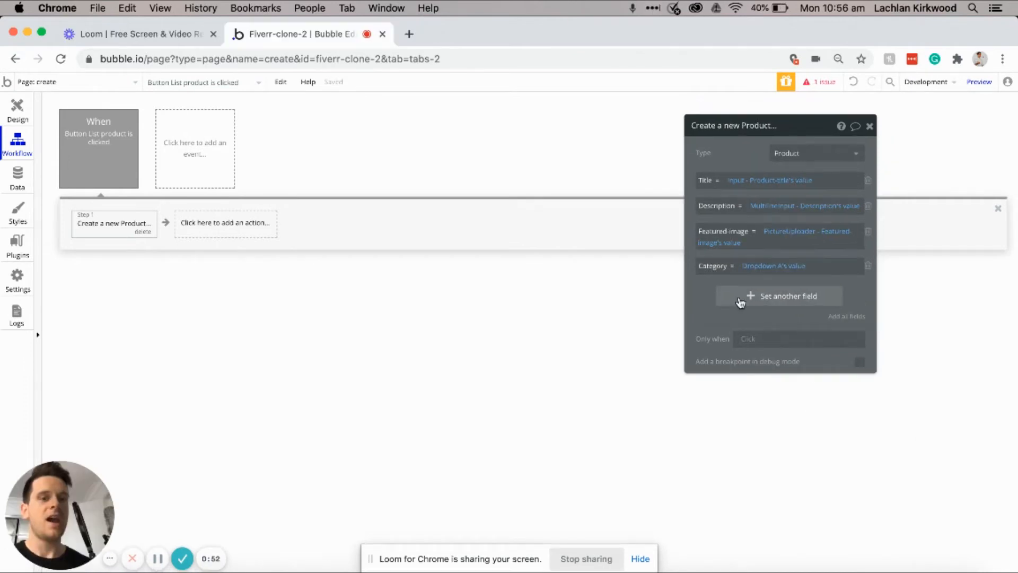
Step: Set the Product's Price to Input - Price's value
{"action": "left_click", "coordinate": [774, 295]}
{"action": "left_click", "coordinate": [705, 291]}
{"action": "left_click", "coordinate": [712, 355]}
{"action": "left_click", "coordinate": [733, 290]}
{"action": "mouse_move", "coordinate": [751, 413]}
{"action": "left_click", "coordinate": [751, 413]}
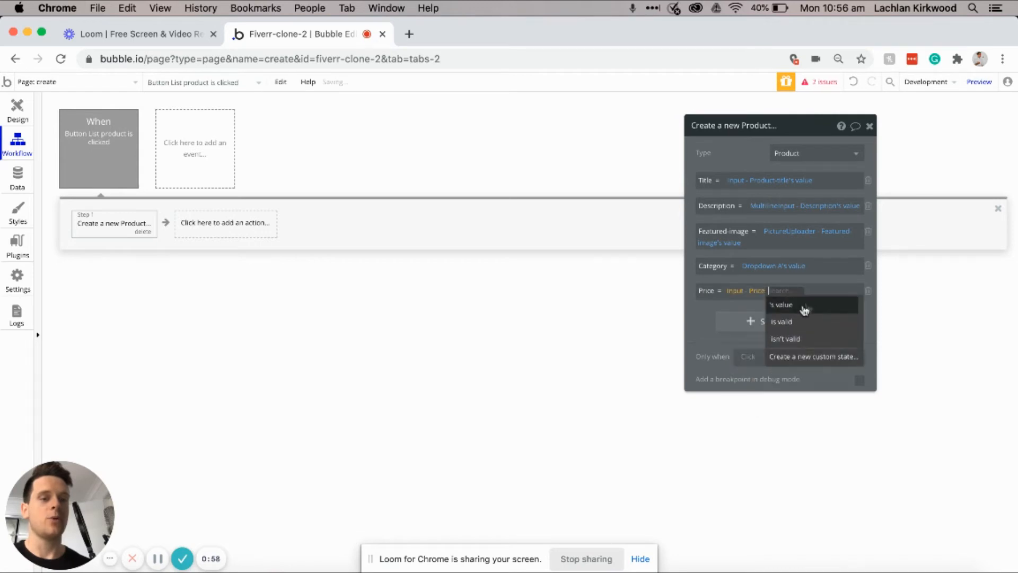
{"action": "left_click", "coordinate": [799, 307]}
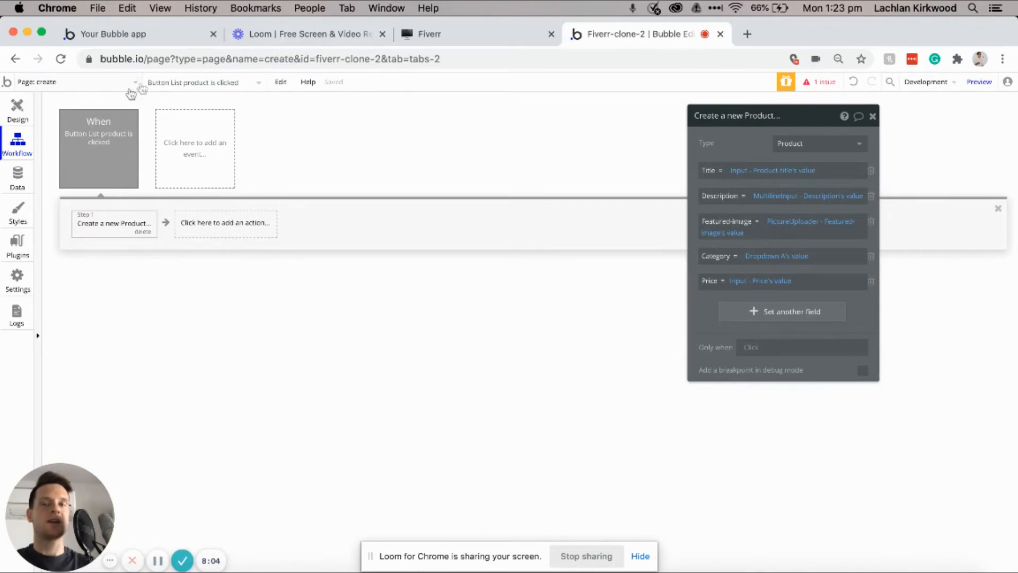
Step: Add a Navigation > Go to page action as step 2 of the List product workflow
{"action": "left_click", "coordinate": [17, 113]}
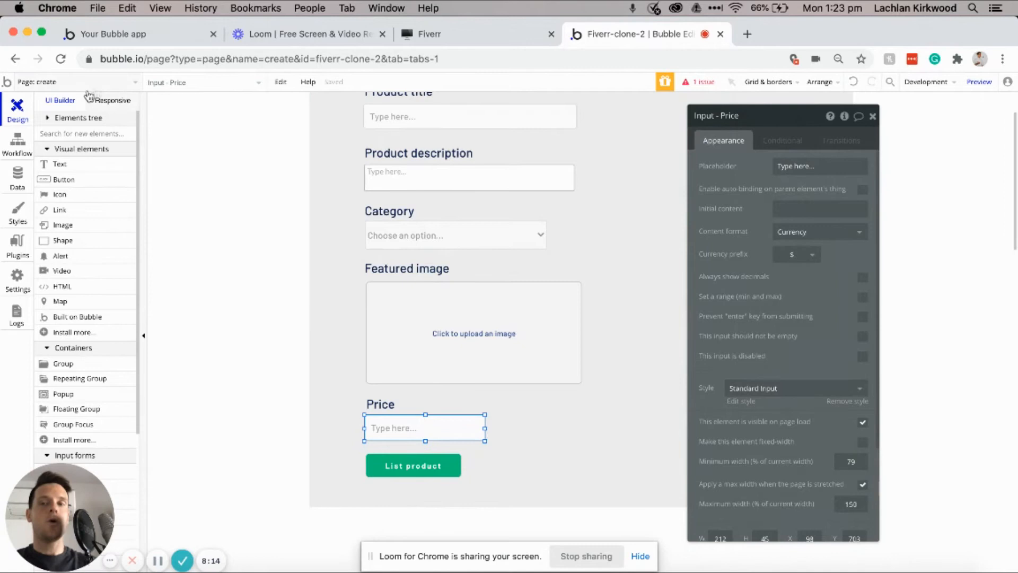
{"action": "left_click", "coordinate": [17, 141]}
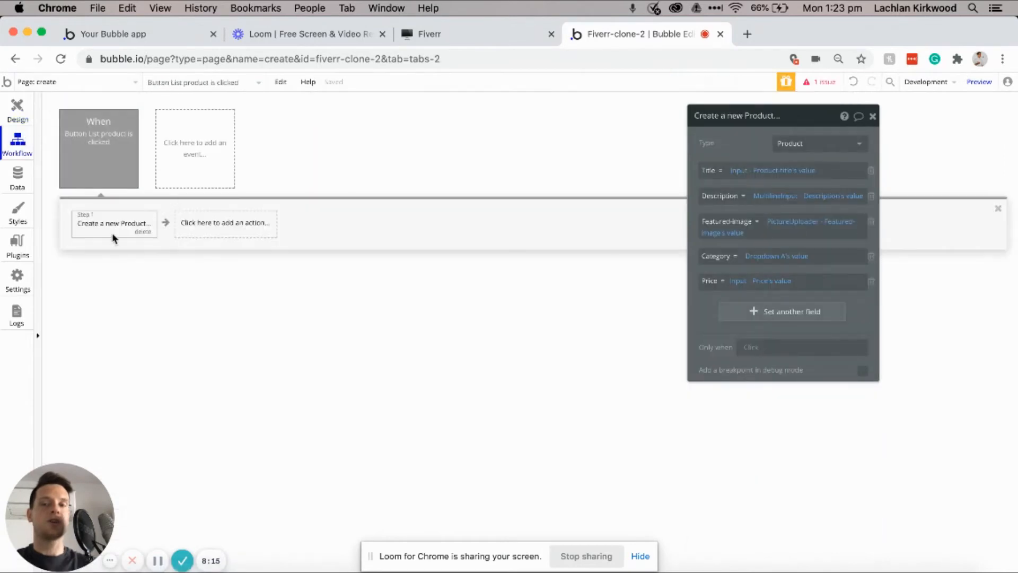
{"action": "left_click", "coordinate": [194, 224]}
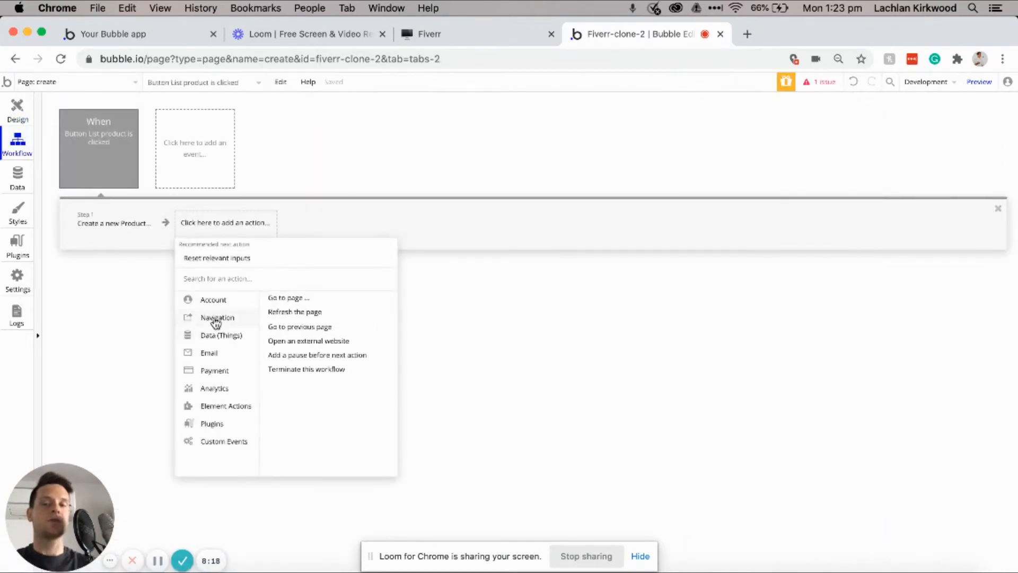
{"action": "left_click", "coordinate": [289, 298]}
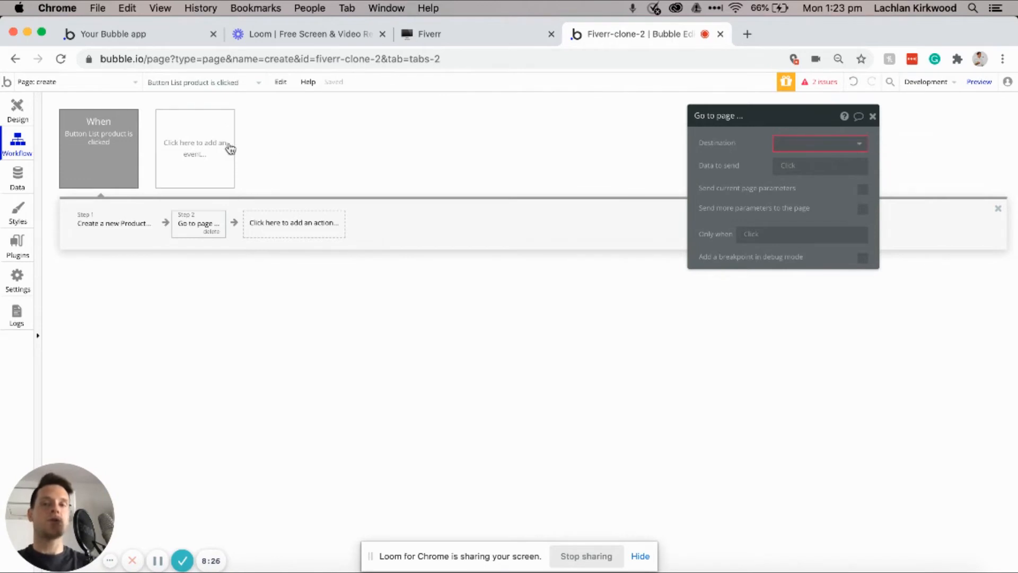
Step: Create a new page named profile from the page list
{"action": "left_click", "coordinate": [84, 82]}
{"action": "left_click", "coordinate": [72, 178]}
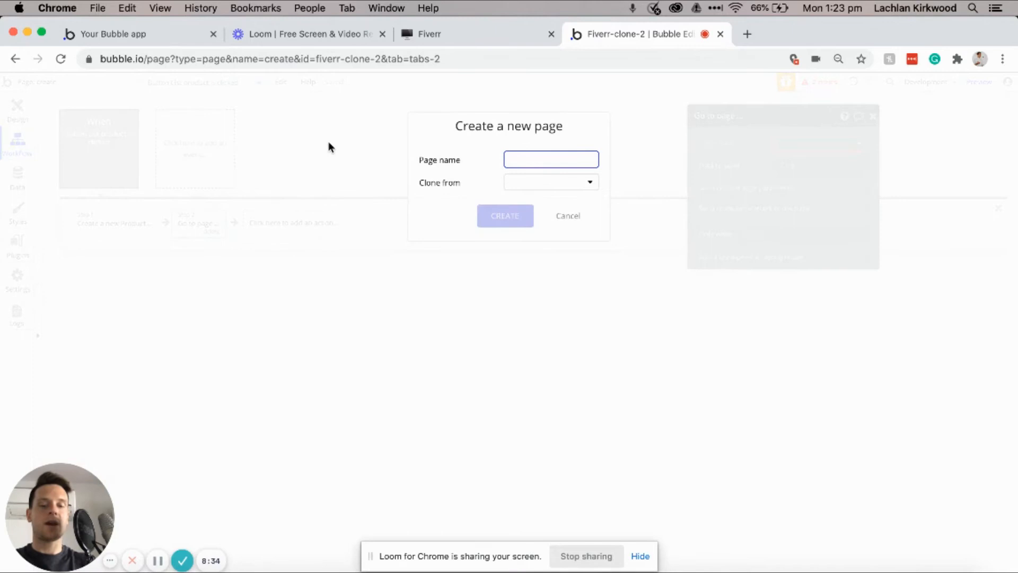
{"action": "type", "text": "profile"}
{"action": "left_click", "coordinate": [504, 217]}
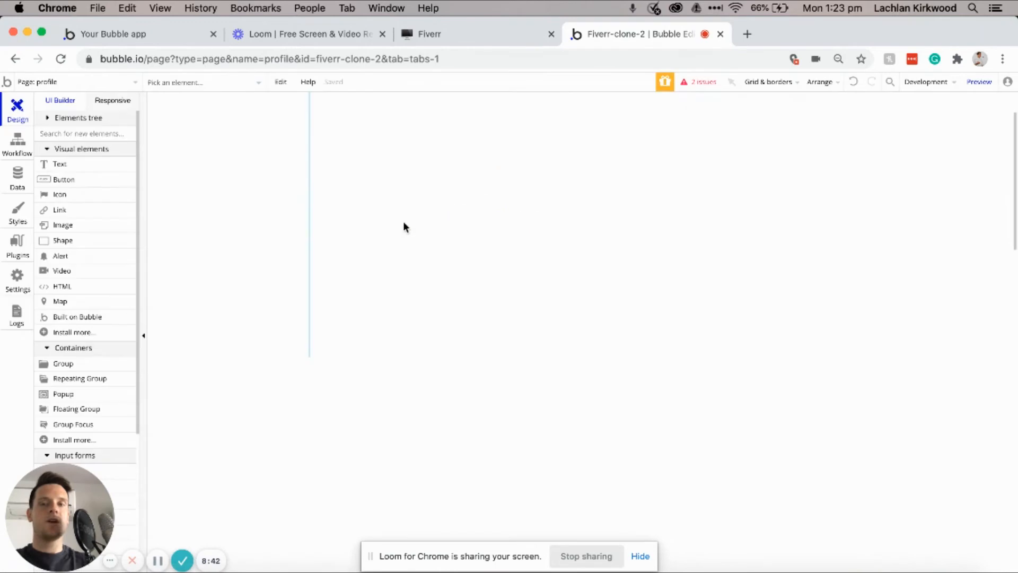
Step: Set the profile page's background colour to light grey #E6E6E6
{"action": "double_click", "coordinate": [403, 227]}
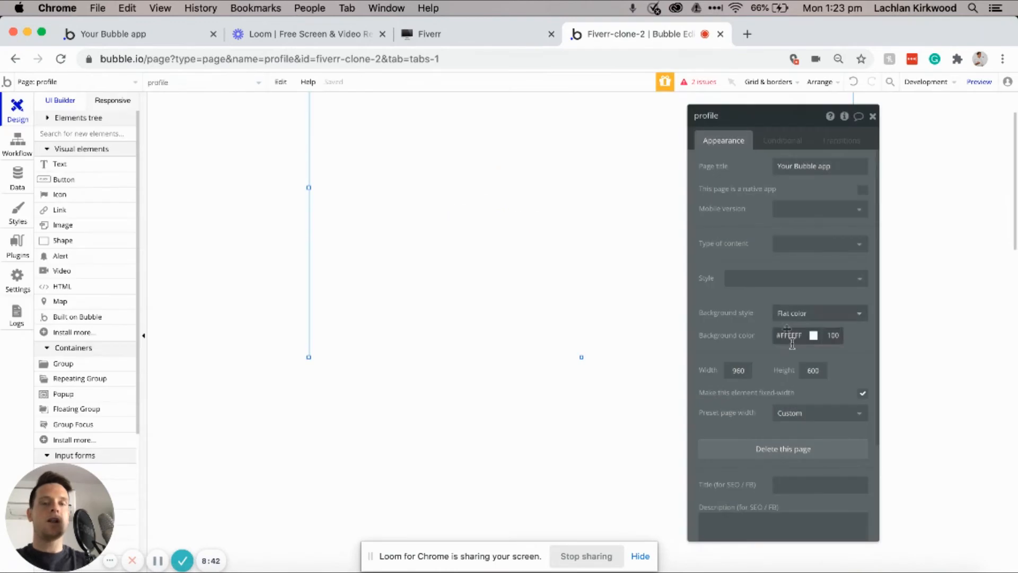
{"action": "left_click", "coordinate": [784, 335]}
{"action": "left_click", "coordinate": [774, 352]}
{"action": "left_click_drag", "start_coordinate": [772, 352], "coordinate": [768, 352]}
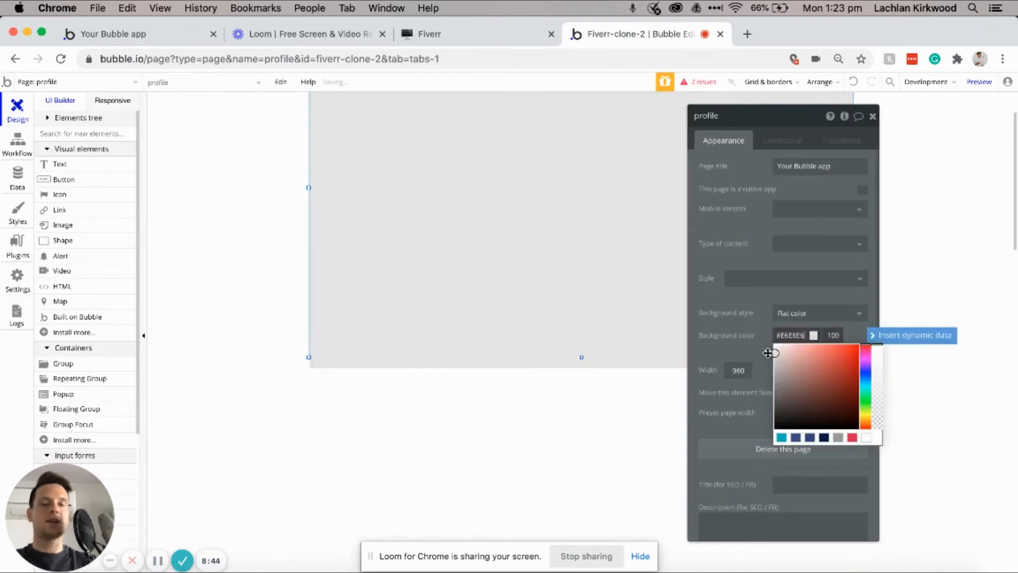
{"action": "left_click", "coordinate": [47, 87]}
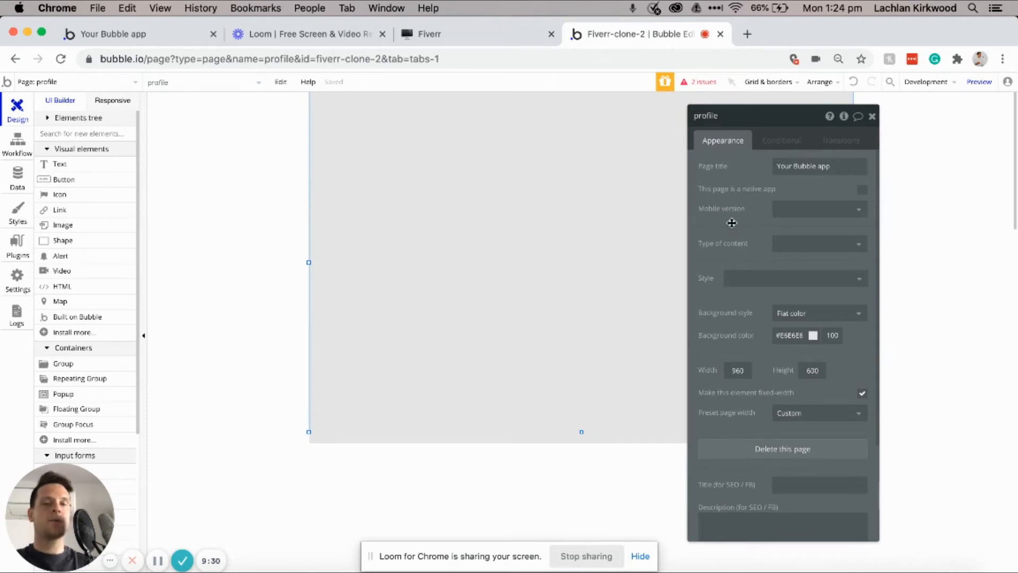
Step: Set the profile page's Type of content to User
{"action": "left_click", "coordinate": [813, 243]}
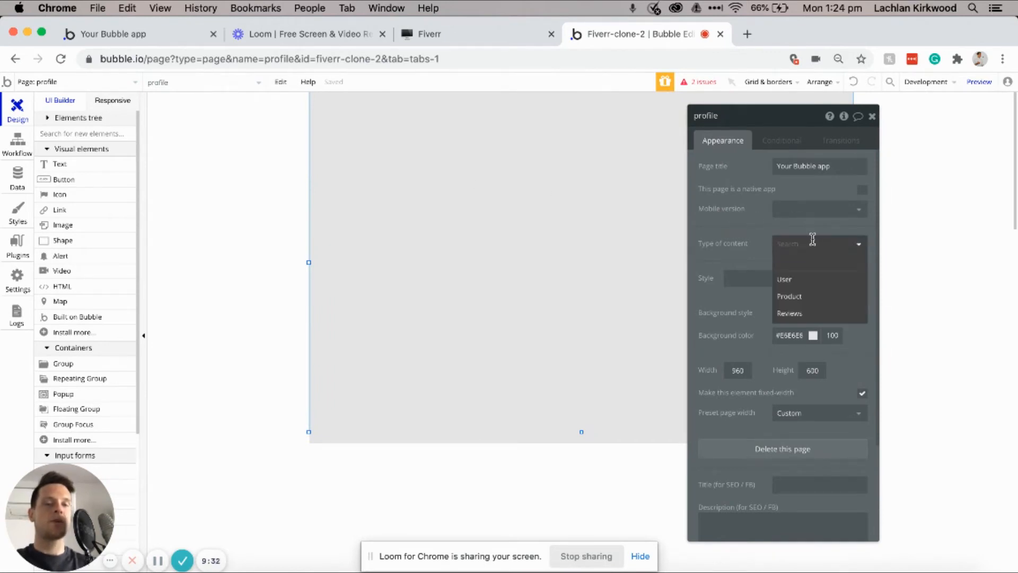
{"action": "left_click", "coordinate": [789, 282]}
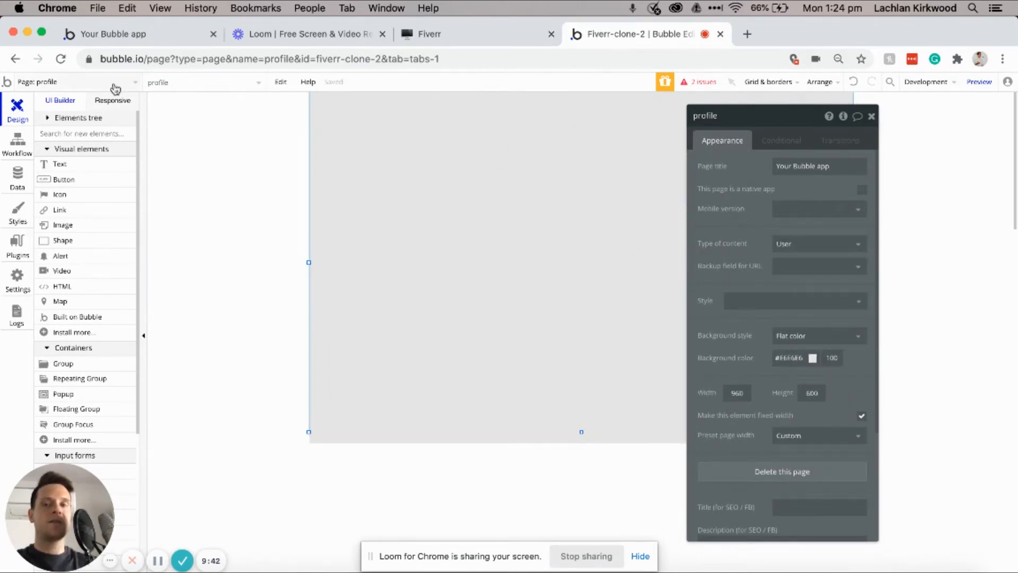
{"action": "left_click", "coordinate": [112, 82]}
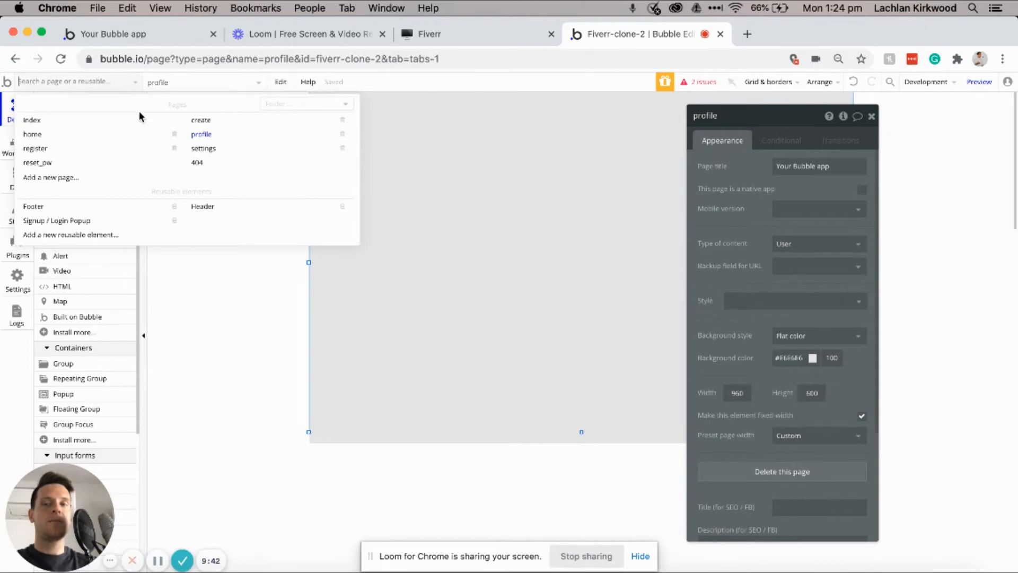
Step: On the create page, point the Go to page step at profile, sending Current User as data
{"action": "left_click", "coordinate": [220, 123]}
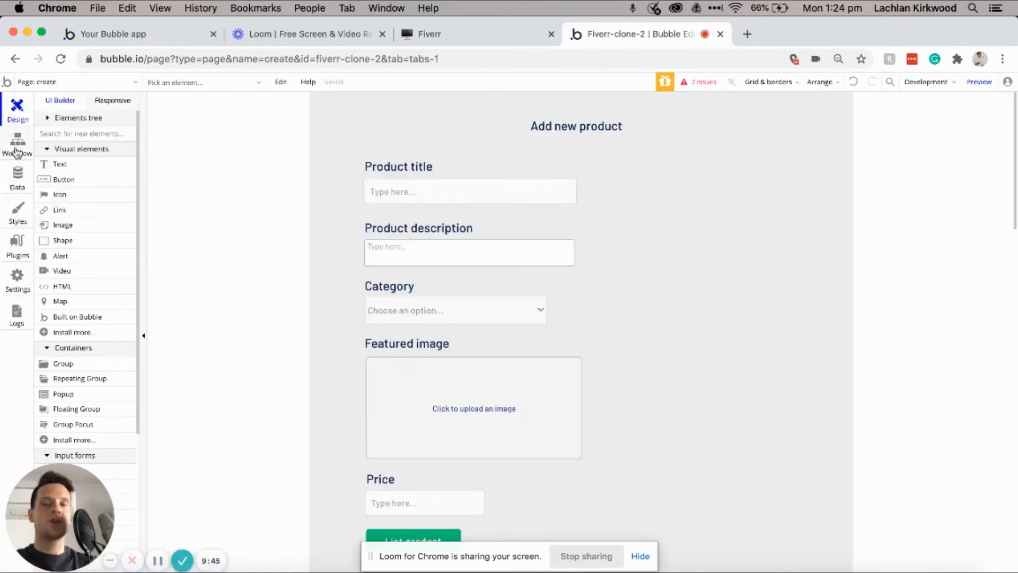
{"action": "left_click", "coordinate": [16, 153]}
{"action": "left_click", "coordinate": [113, 173]}
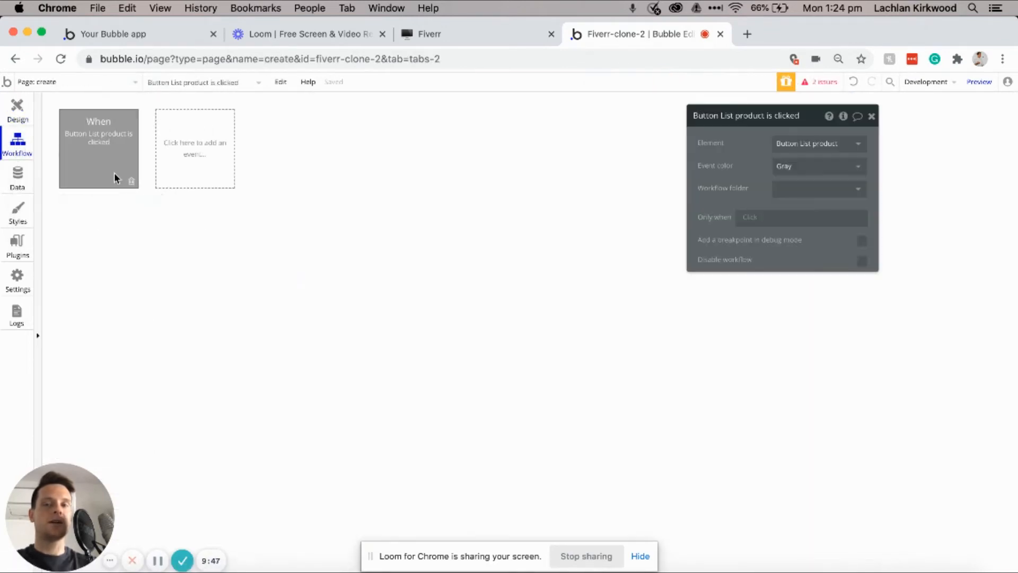
{"action": "left_click", "coordinate": [194, 223]}
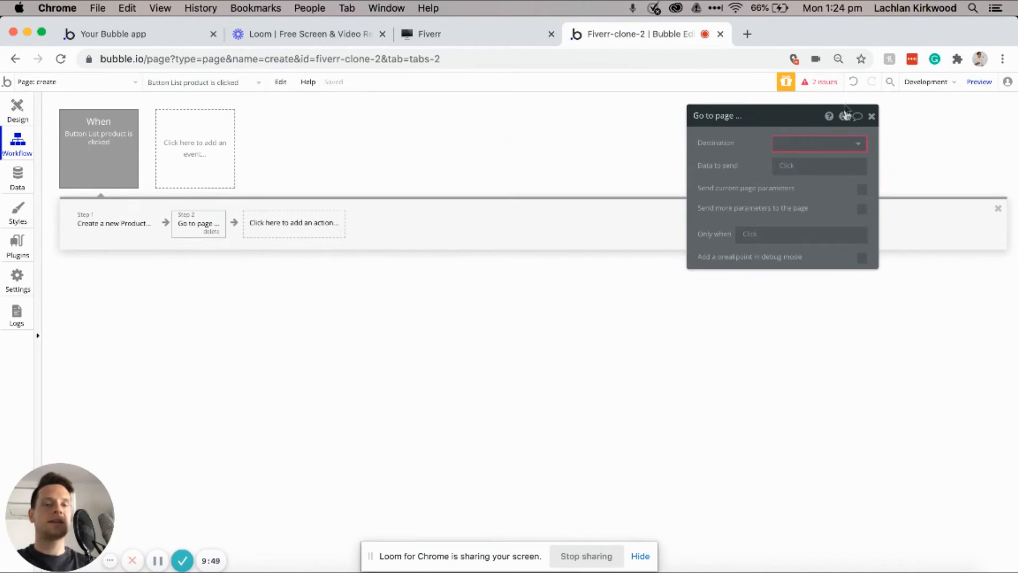
{"action": "left_click", "coordinate": [833, 142]}
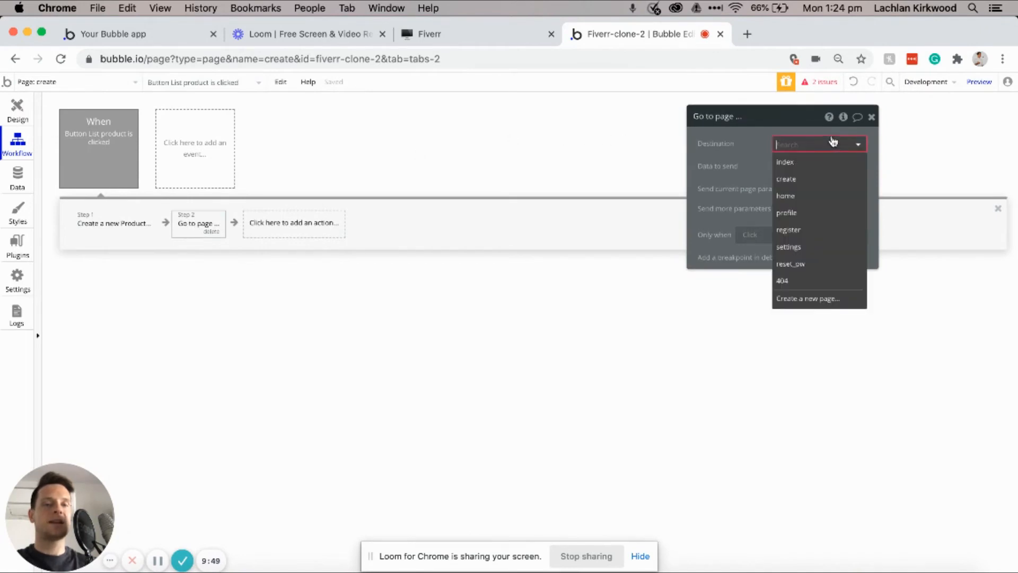
{"action": "left_click", "coordinate": [808, 213]}
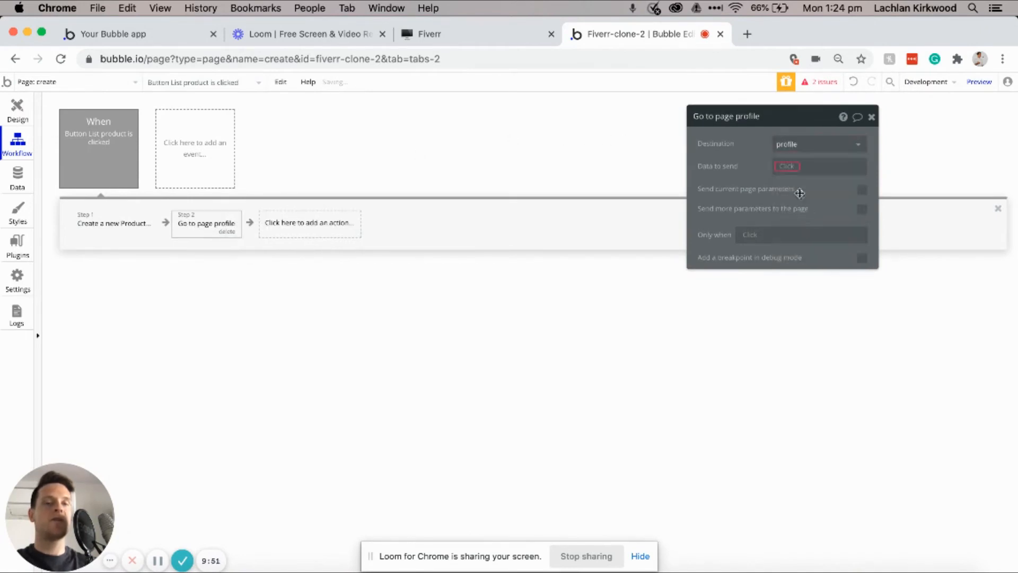
{"action": "left_click", "coordinate": [784, 169]}
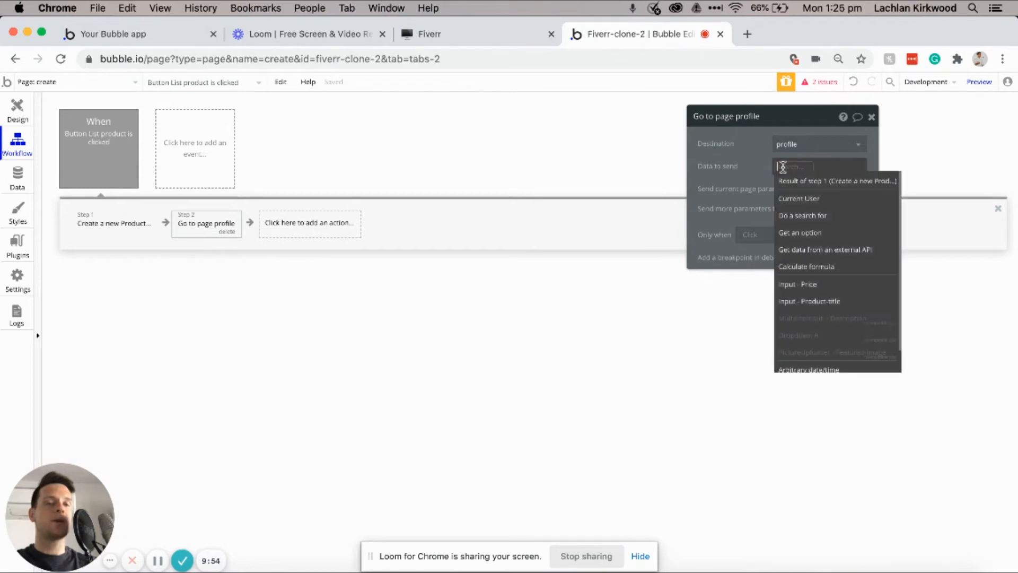
{"action": "left_click", "coordinate": [794, 198]}
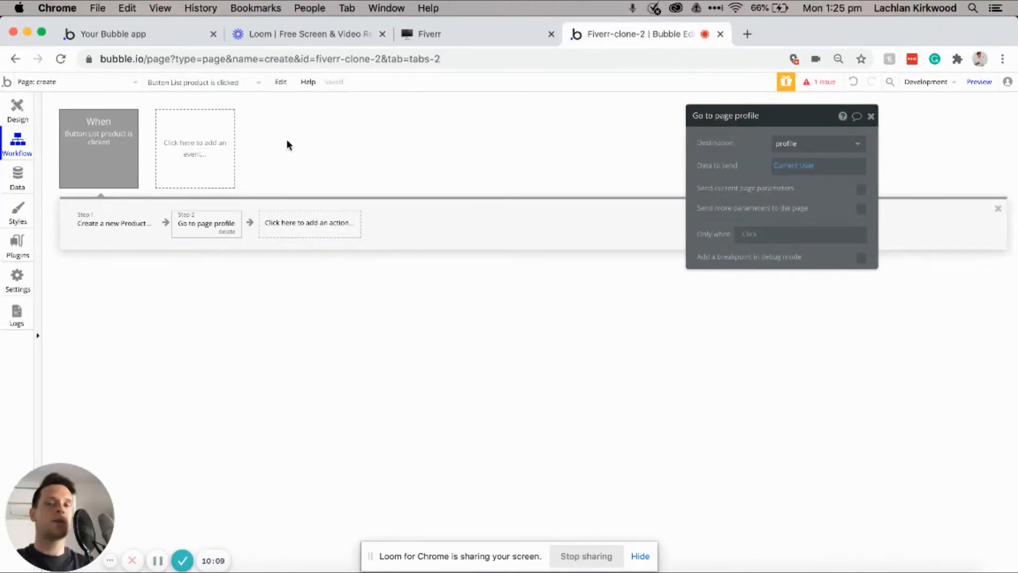
Step: Add a 'Page is loaded' event to the create page's workflows
{"action": "left_click", "coordinate": [27, 110]}
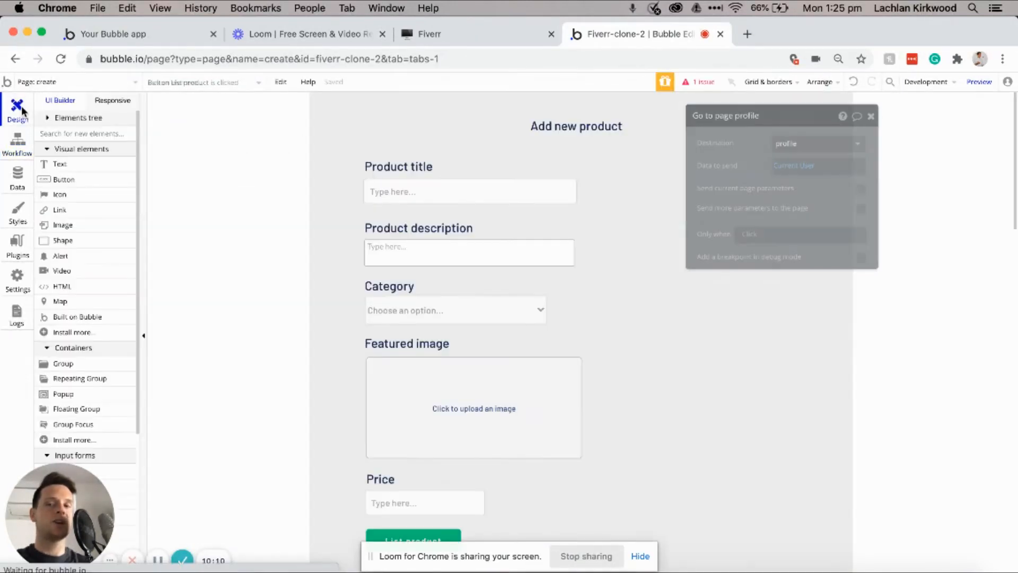
{"action": "double_click", "coordinate": [500, 114]}
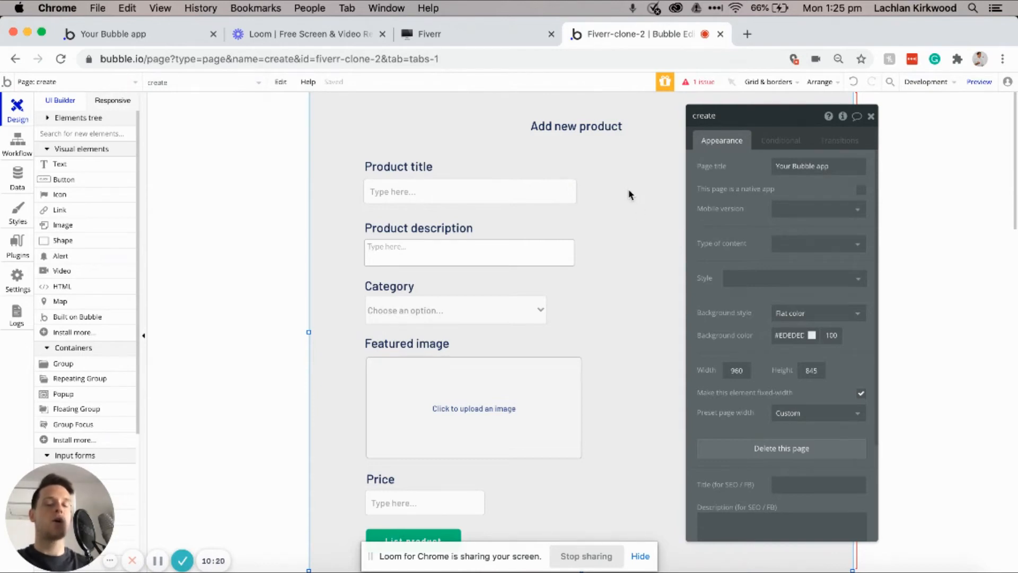
{"action": "scroll", "coordinate": [587, 169], "scroll_direction": "down", "scroll_amount": 4}
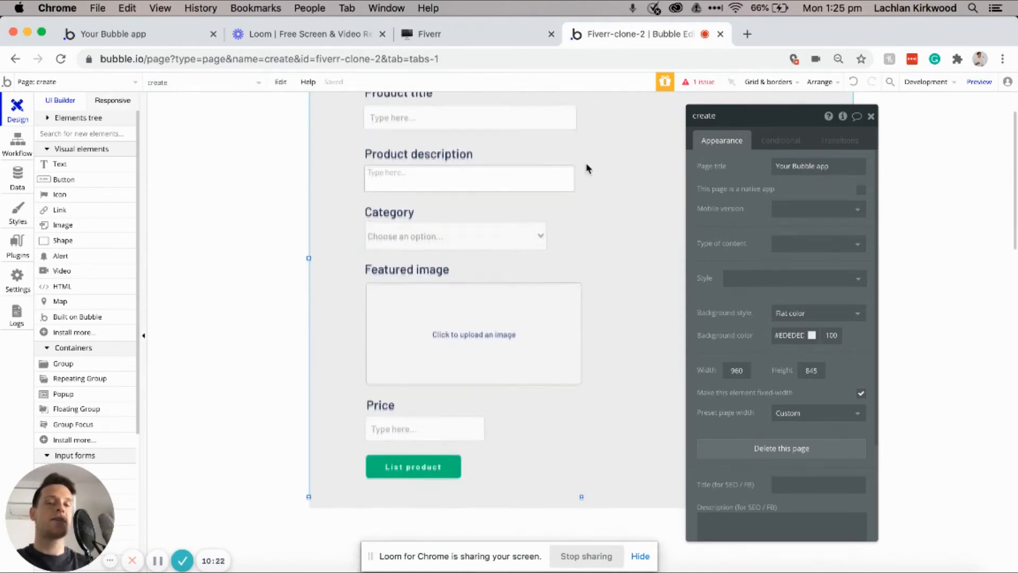
{"action": "scroll", "coordinate": [565, 207], "scroll_direction": "up", "scroll_amount": 4}
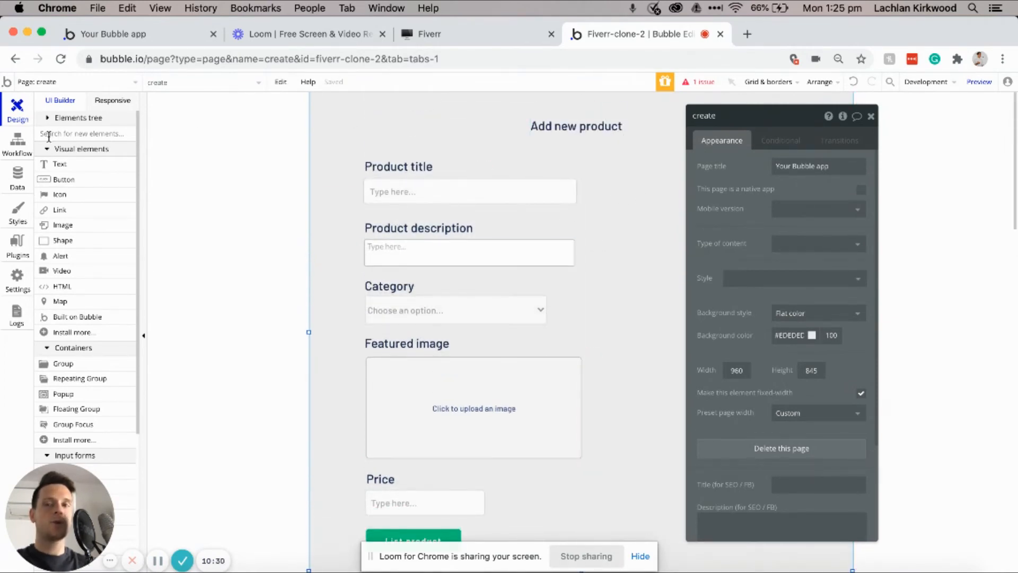
{"action": "left_click", "coordinate": [22, 149]}
{"action": "left_click", "coordinate": [218, 159]}
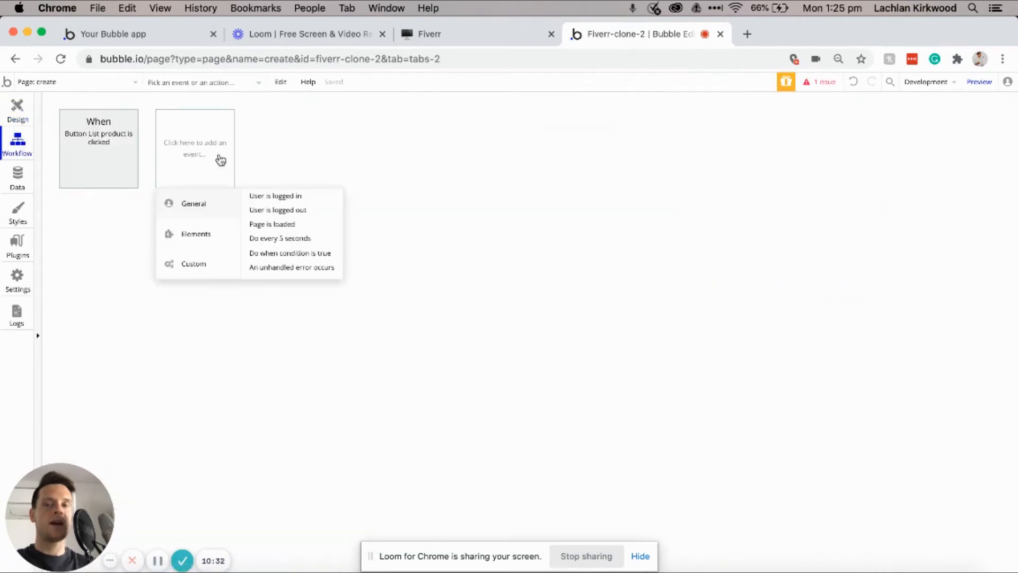
{"action": "left_click", "coordinate": [273, 225]}
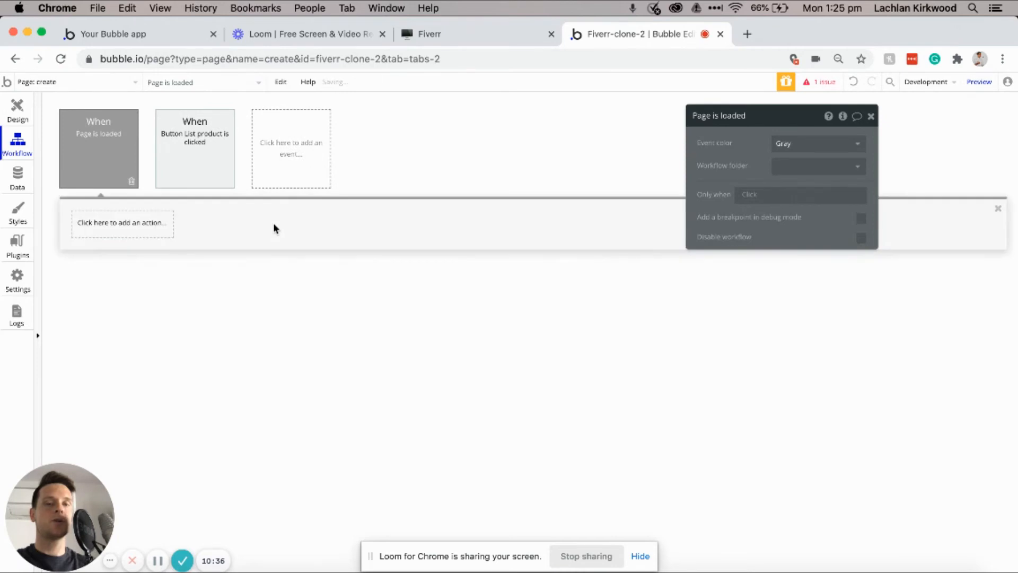
Step: Give the page-load event an Only when condition reading "Current User's Profile-type is"
{"action": "left_click", "coordinate": [748, 194]}
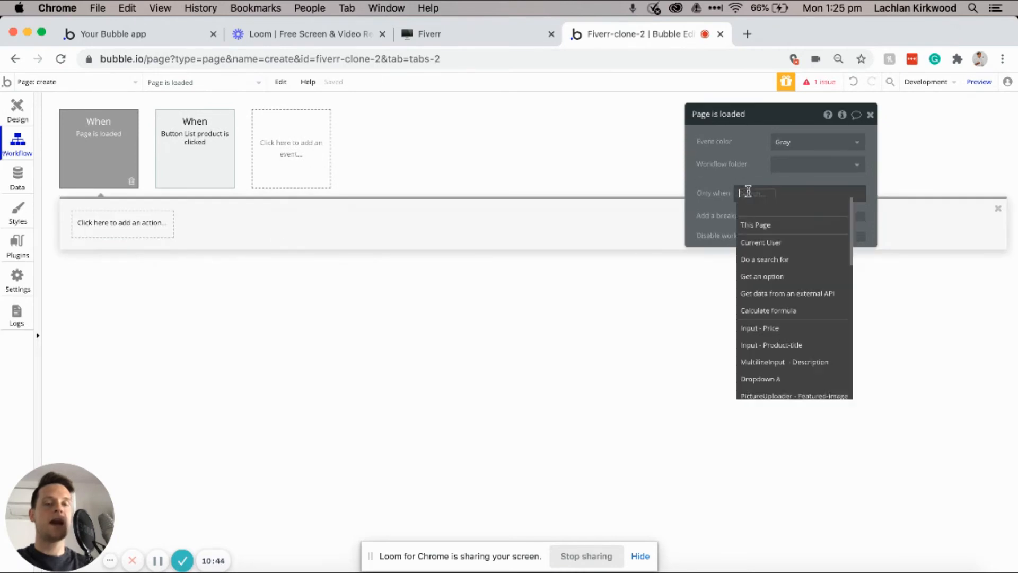
{"action": "left_click", "coordinate": [764, 243]}
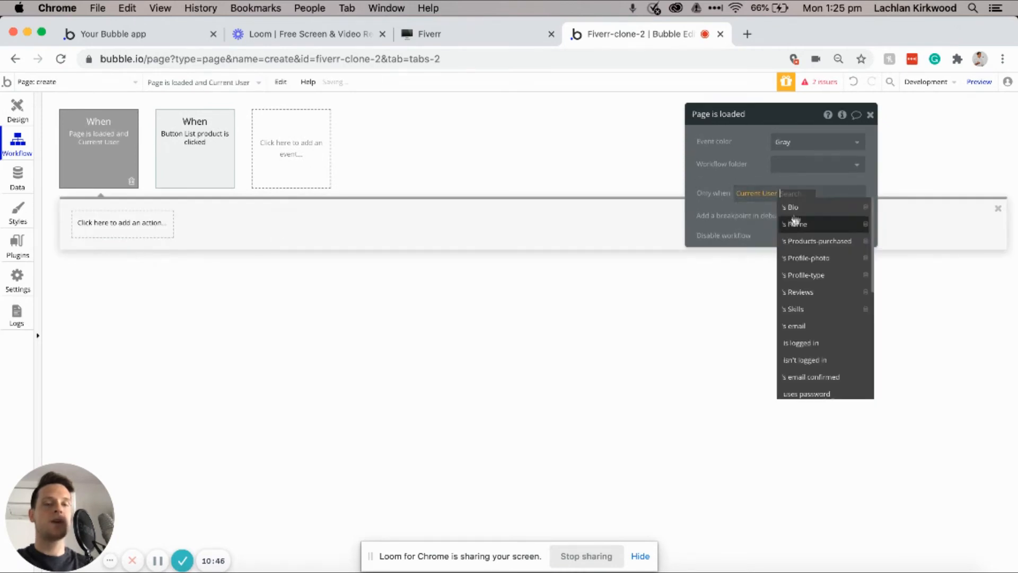
{"action": "left_click", "coordinate": [807, 275]}
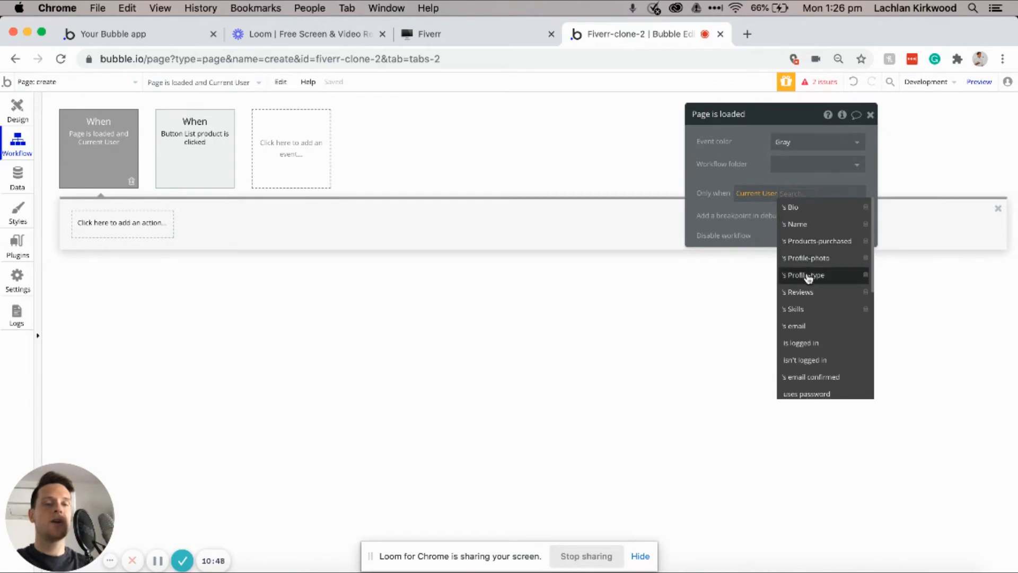
{"action": "left_click", "coordinate": [828, 208]}
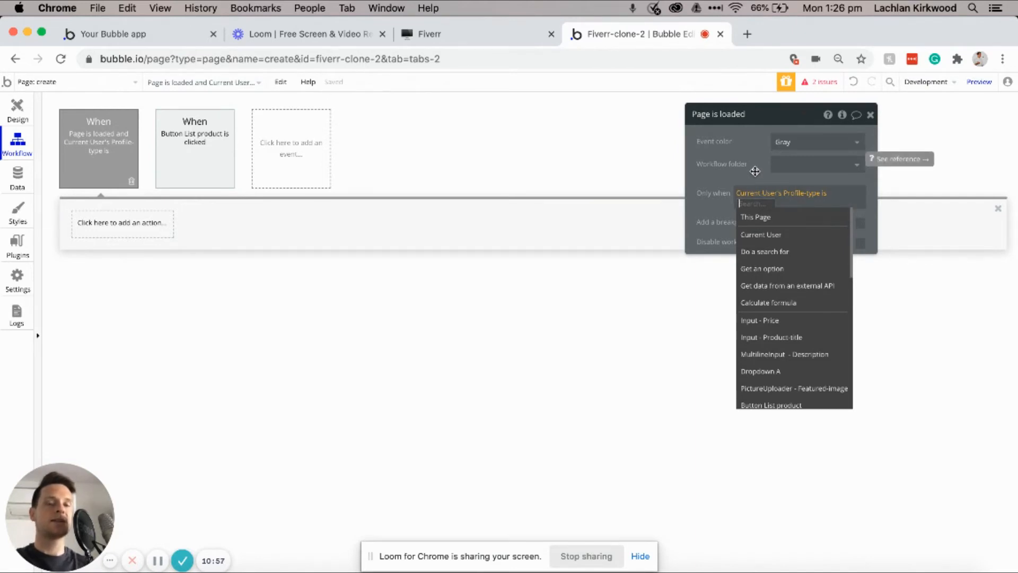
{"action": "left_click", "coordinate": [755, 172]}
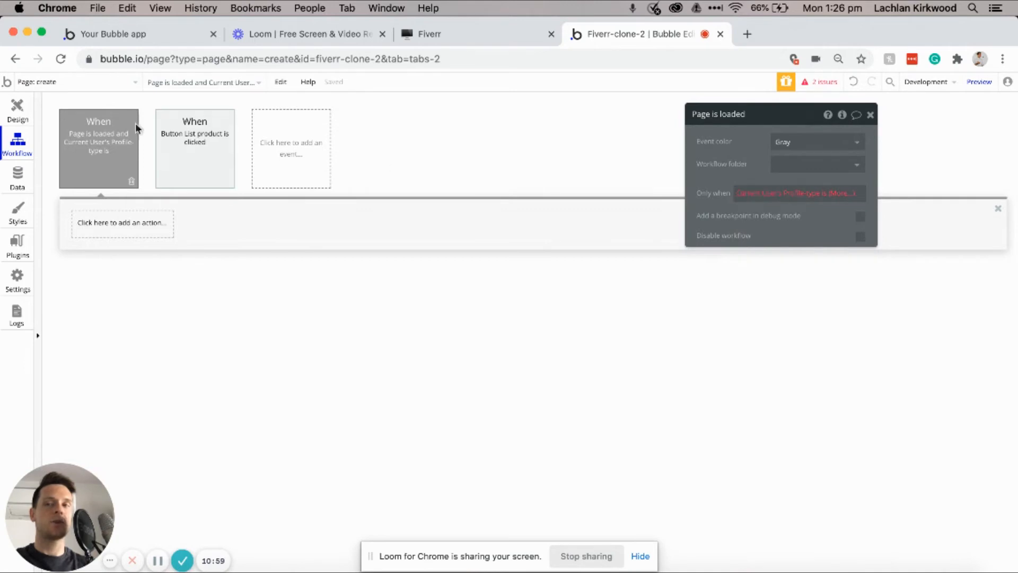
{"action": "left_click", "coordinate": [120, 83]}
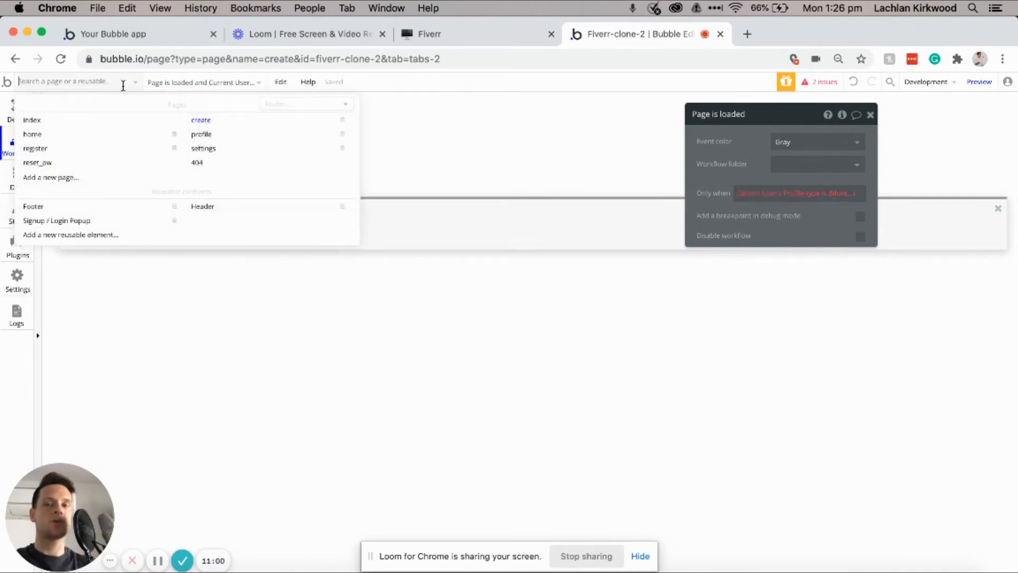
Step: Select the register page's 'I'm looking to purchase products' Account type choice, then return to the create page
{"action": "left_click", "coordinate": [104, 155]}
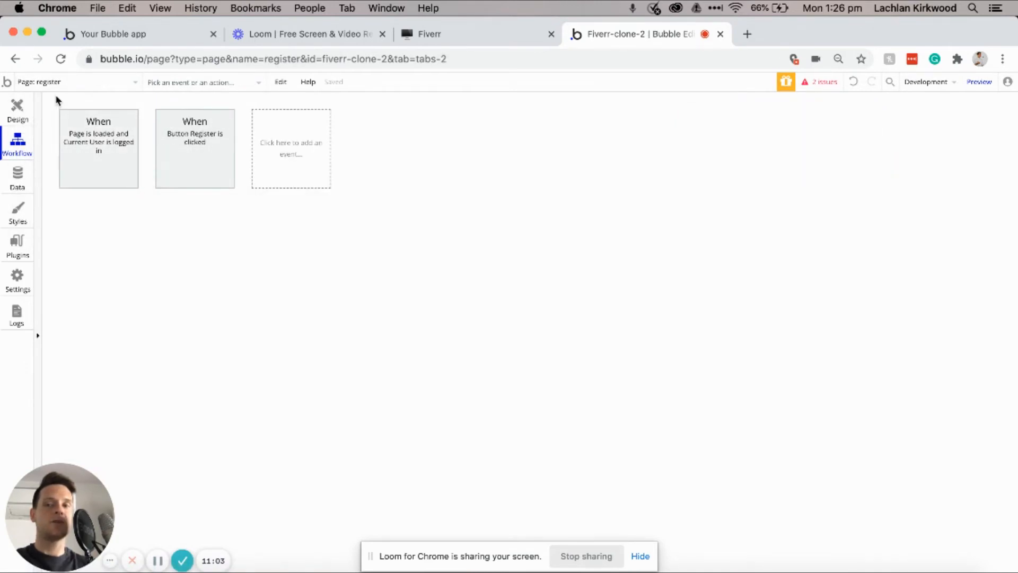
{"action": "left_click", "coordinate": [17, 107]}
{"action": "double_click", "coordinate": [414, 350]}
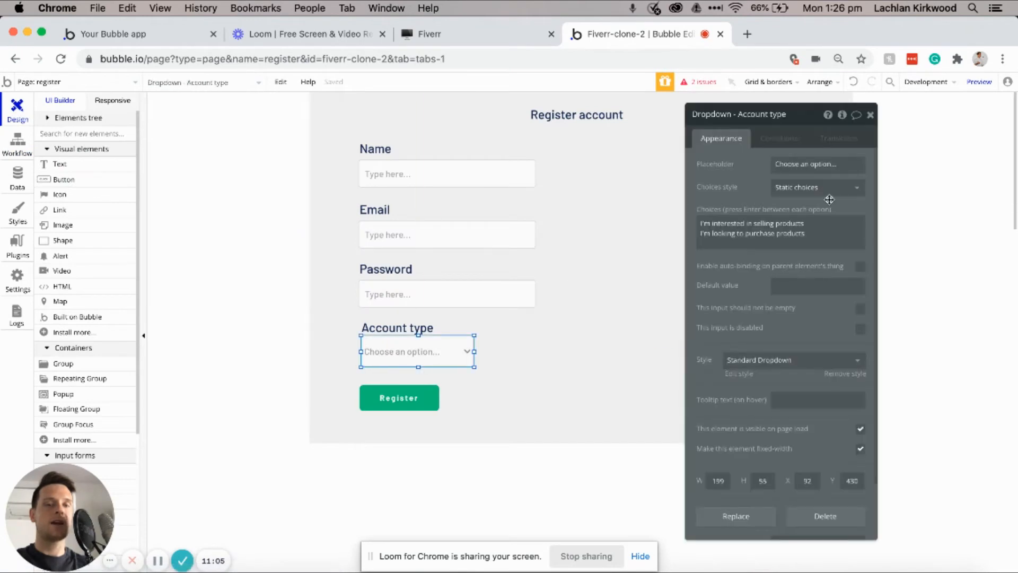
{"action": "left_click", "coordinate": [815, 235]}
{"action": "triple_click", "coordinate": [815, 235]}
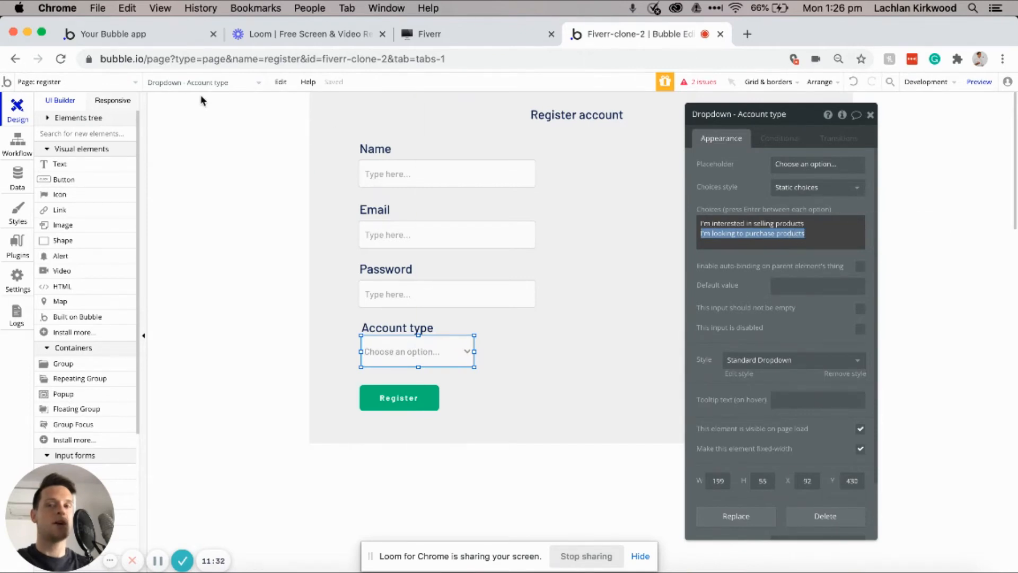
{"action": "left_click", "coordinate": [121, 84]}
{"action": "left_click", "coordinate": [202, 120]}
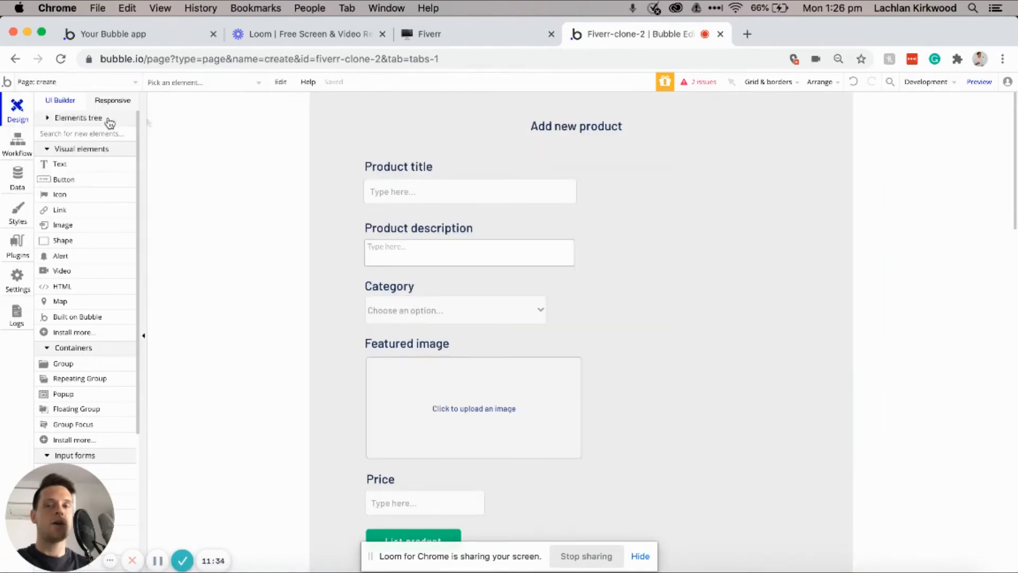
Step: Complete the page-load condition with the pasted value 'I'm looking to purchase products'
{"action": "left_click", "coordinate": [18, 143]}
{"action": "left_click", "coordinate": [188, 164]}
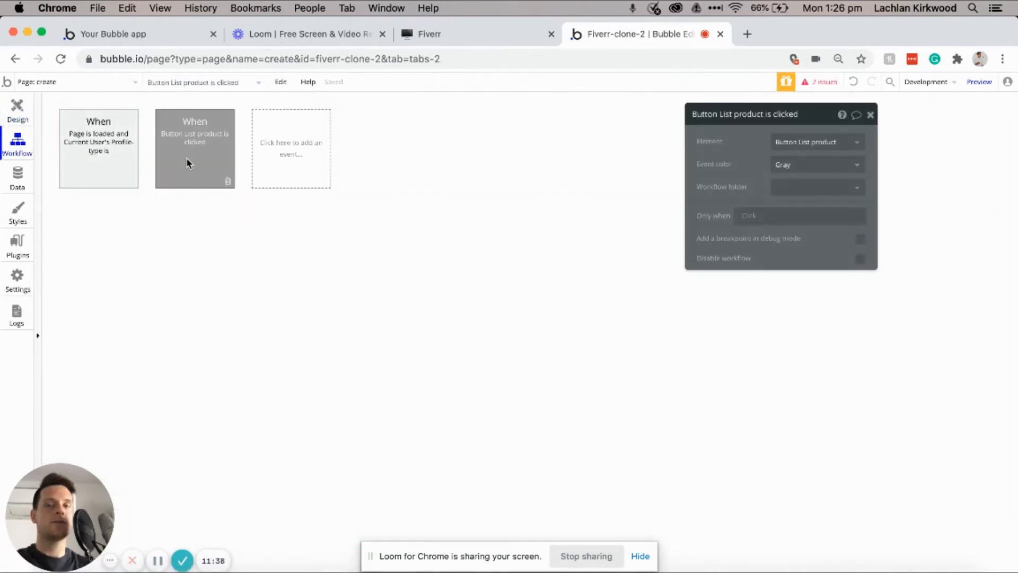
{"action": "left_click", "coordinate": [110, 154]}
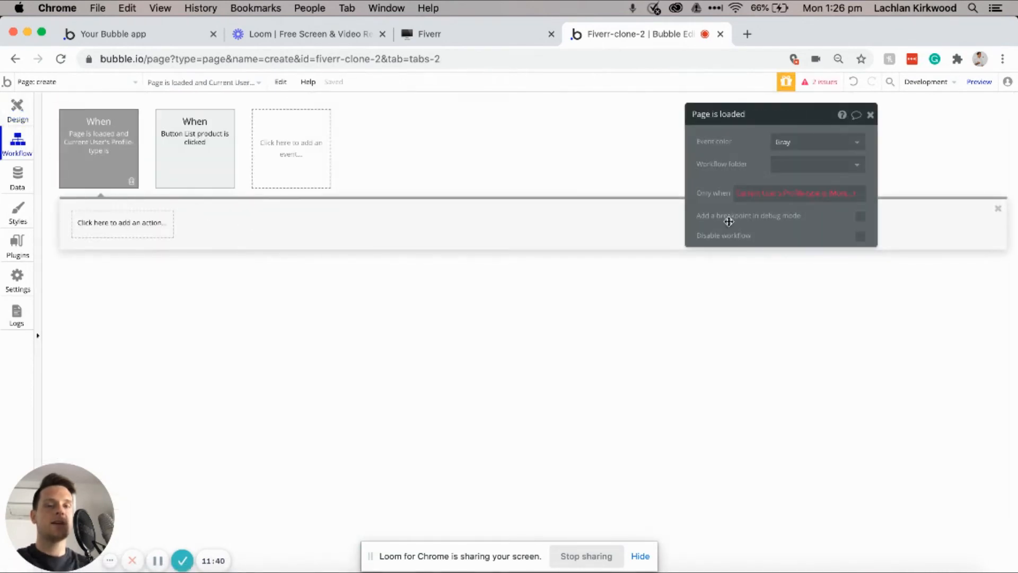
{"action": "left_click", "coordinate": [839, 194]}
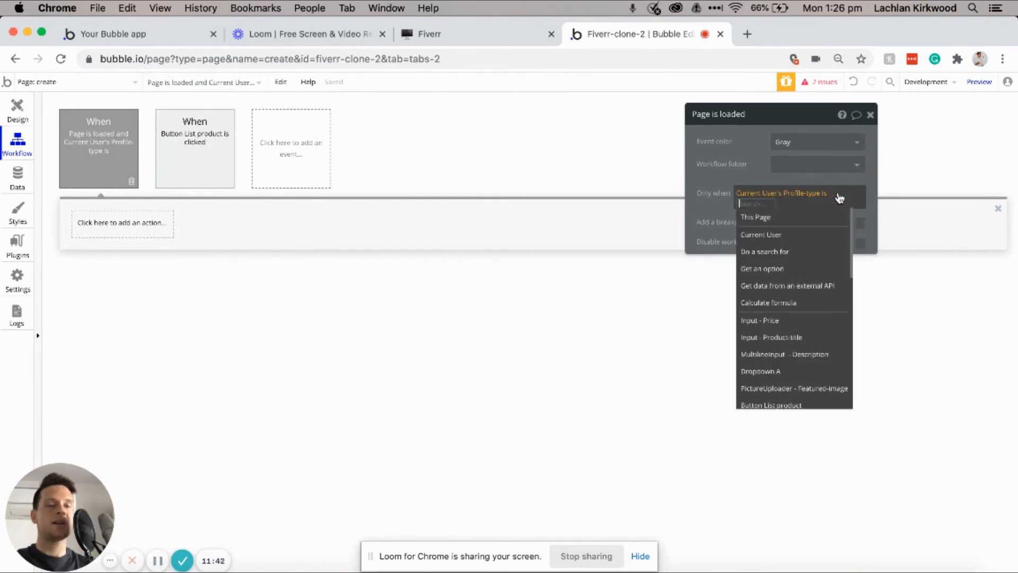
{"action": "key", "text": "super+v"}
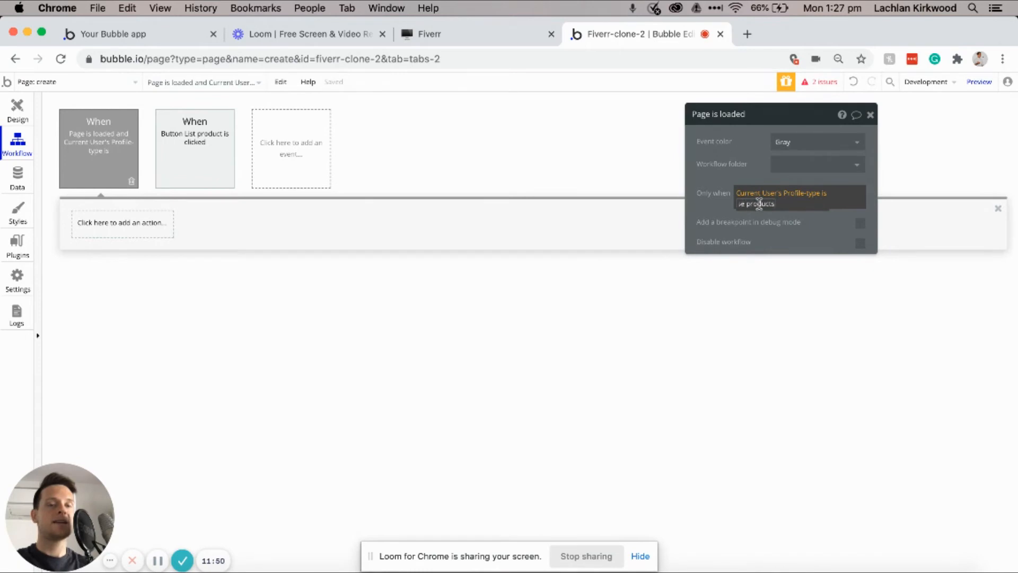
{"action": "left_click", "coordinate": [754, 175]}
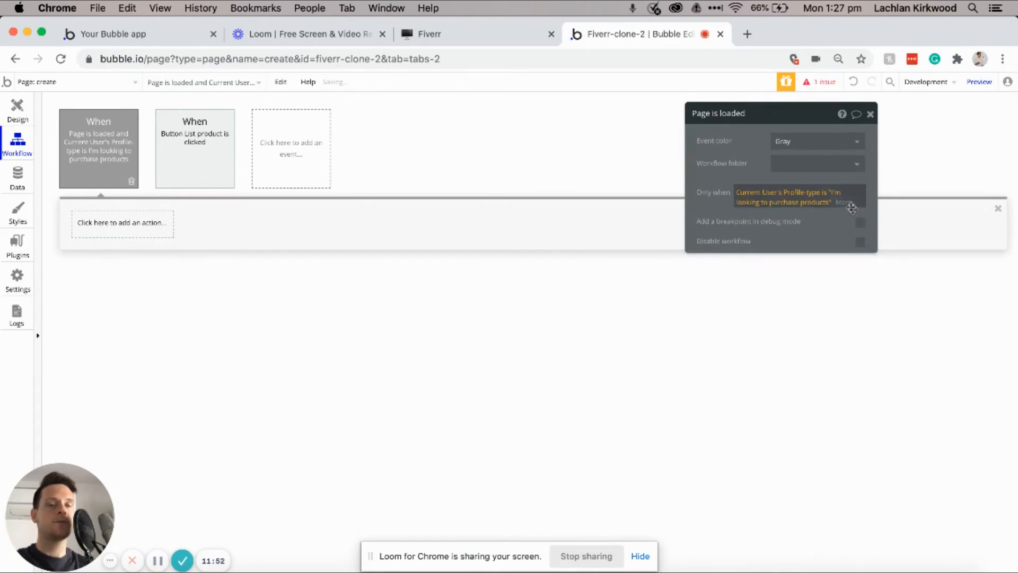
Step: Add a Go to page action sending those users to the home page
{"action": "left_click", "coordinate": [121, 228]}
{"action": "mouse_move", "coordinate": [115, 293]}
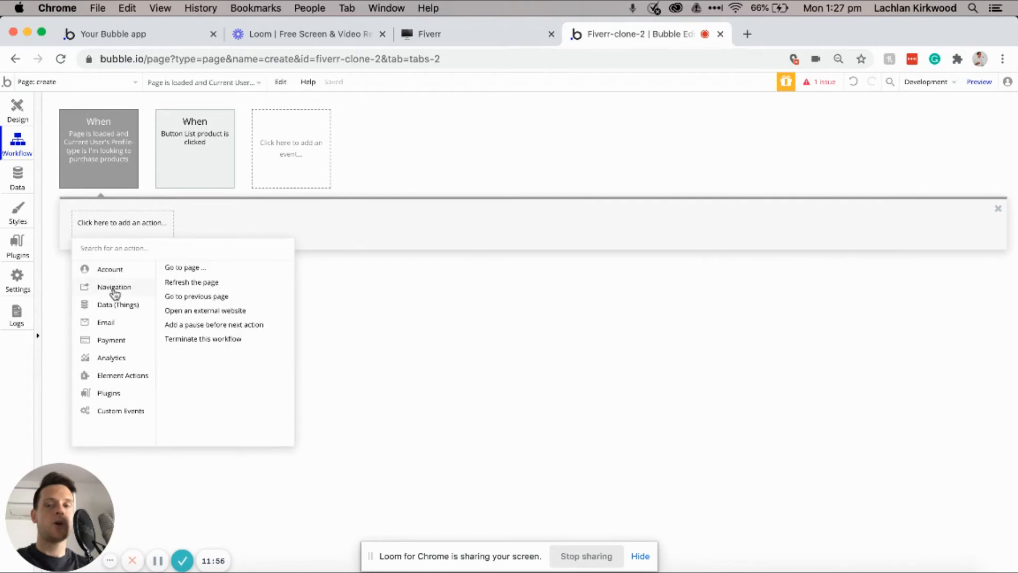
{"action": "left_click", "coordinate": [181, 268]}
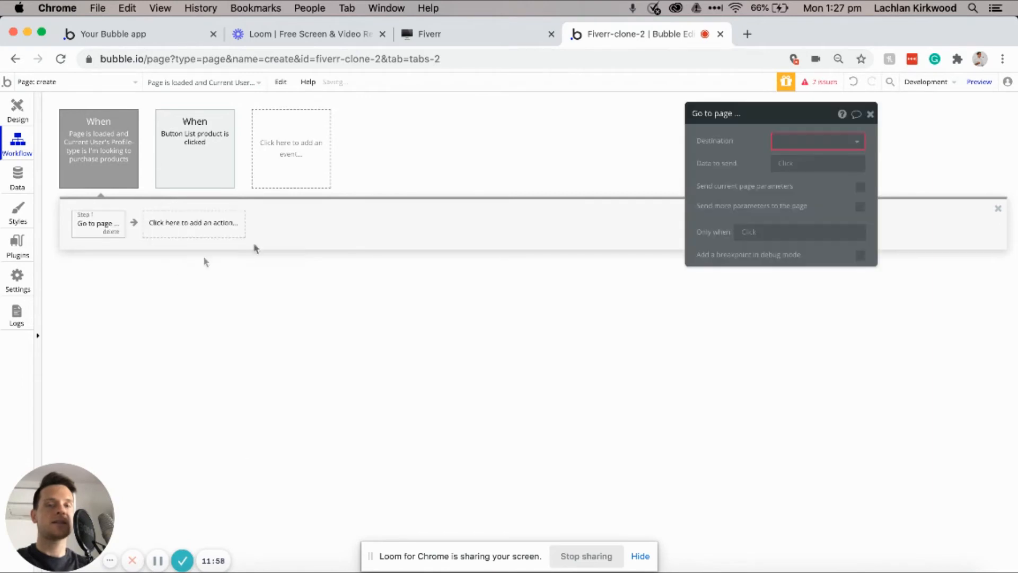
{"action": "left_click", "coordinate": [825, 140]}
{"action": "left_click", "coordinate": [791, 195]}
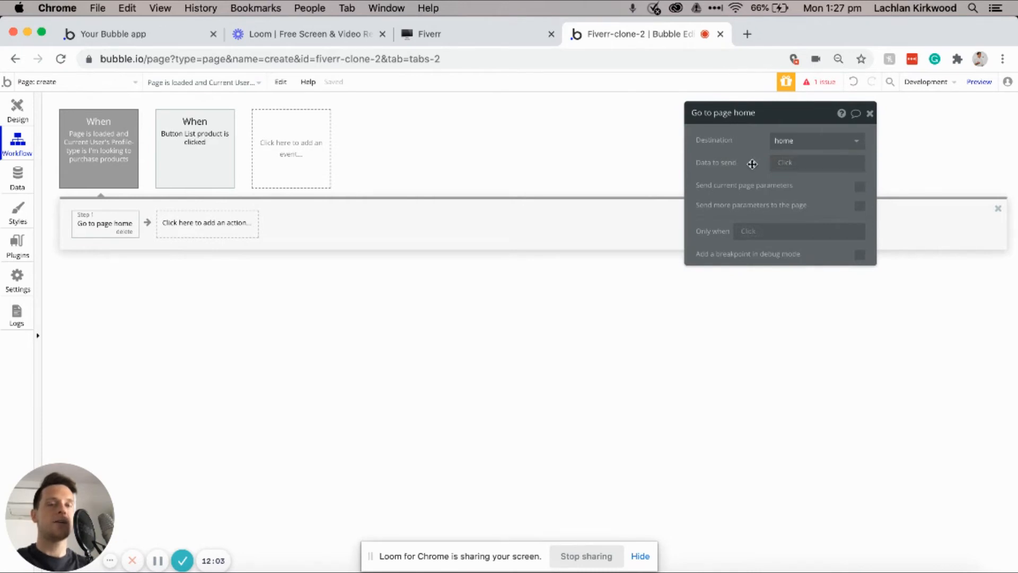
{"action": "left_click", "coordinate": [17, 110]}
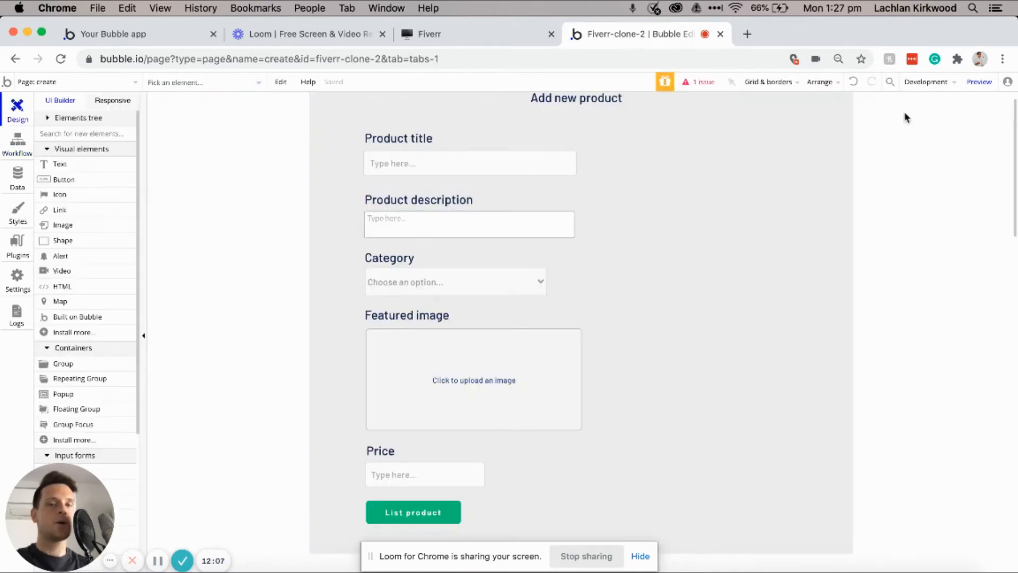
Step: Enter title 'Bubble no-code', description "I'll teach you how to", and category Web Development
{"action": "mouse_move", "coordinate": [980, 87]}
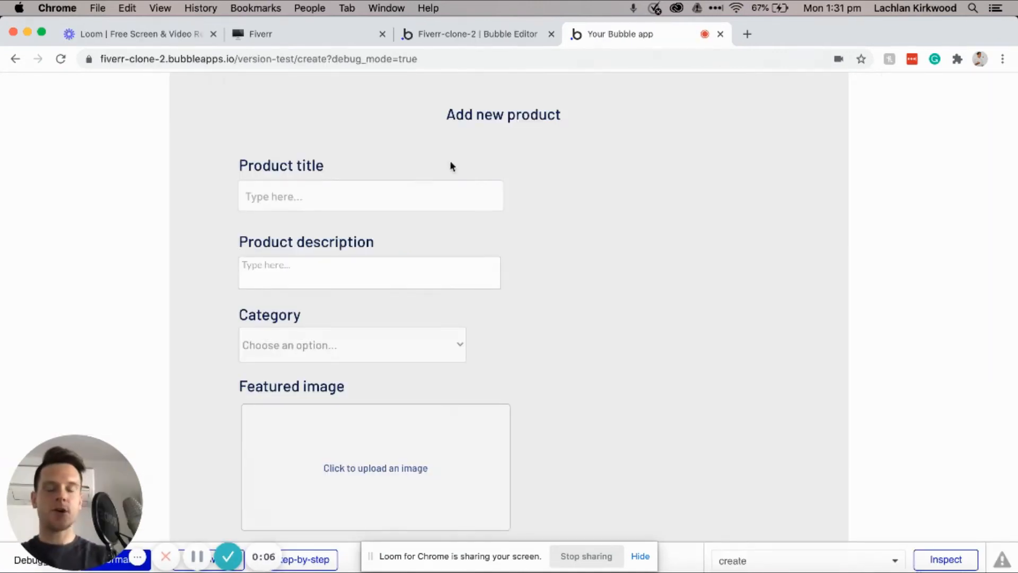
{"action": "left_click", "coordinate": [412, 202]}
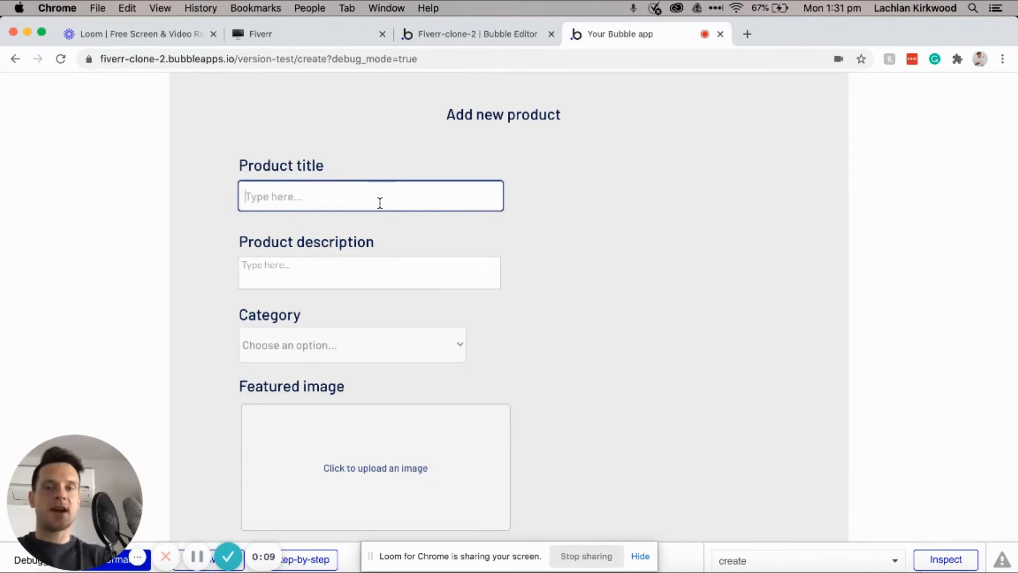
{"action": "type", "text": "Bubb"}
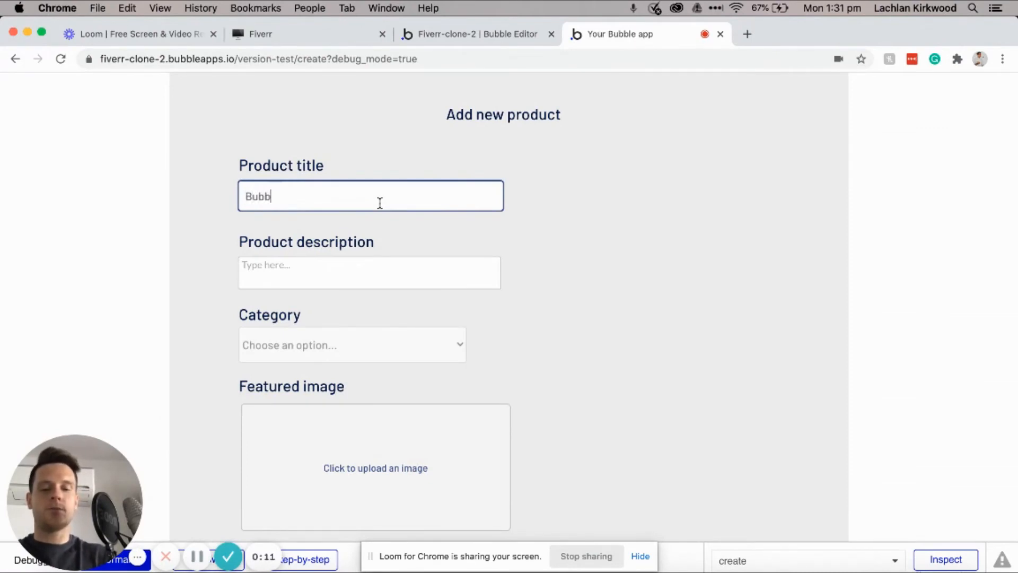
{"action": "type", "text": "le no-code building"}
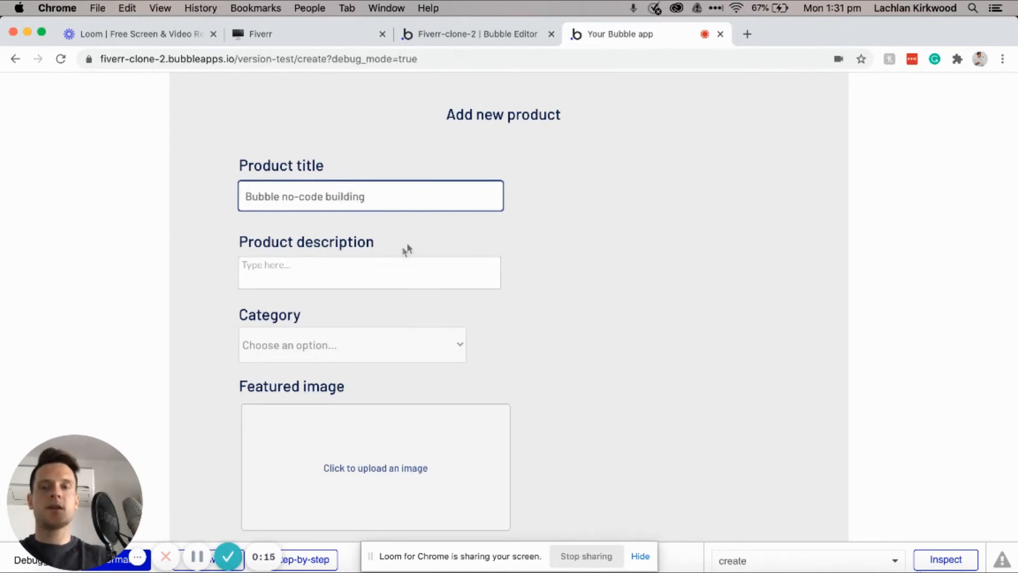
{"action": "left_click", "coordinate": [376, 278]}
{"action": "type", "text": "I'll teahc you how to build a Bubble ap"}
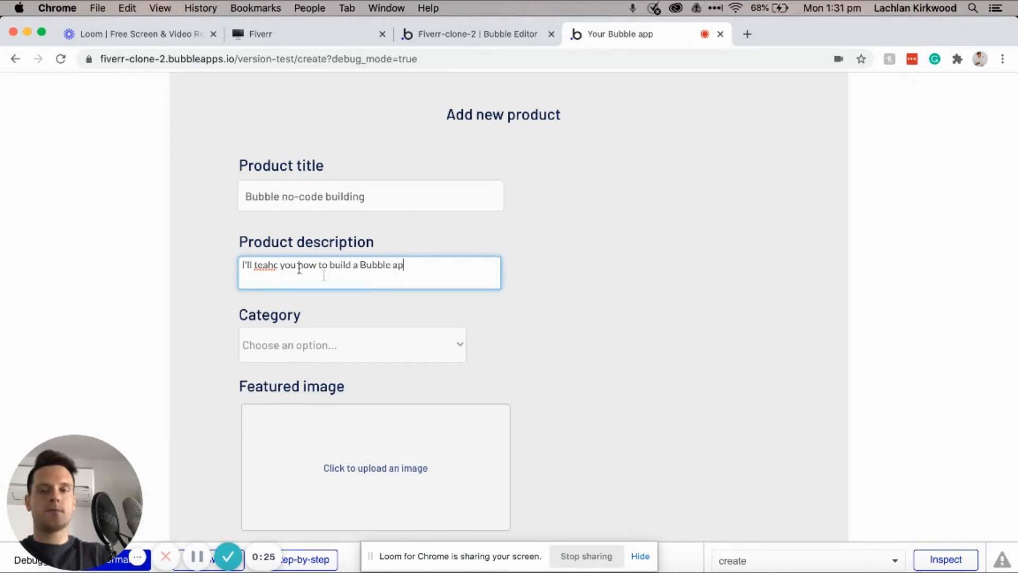
{"action": "double_click", "coordinate": [271, 264]}
{"action": "type", "text": "teach"}
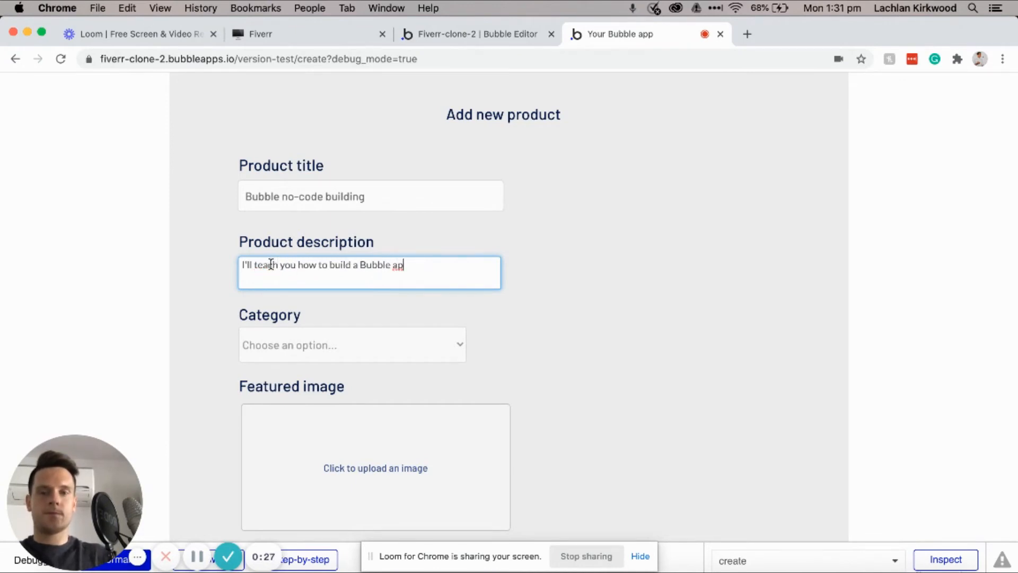
{"action": "left_click", "coordinate": [321, 349]}
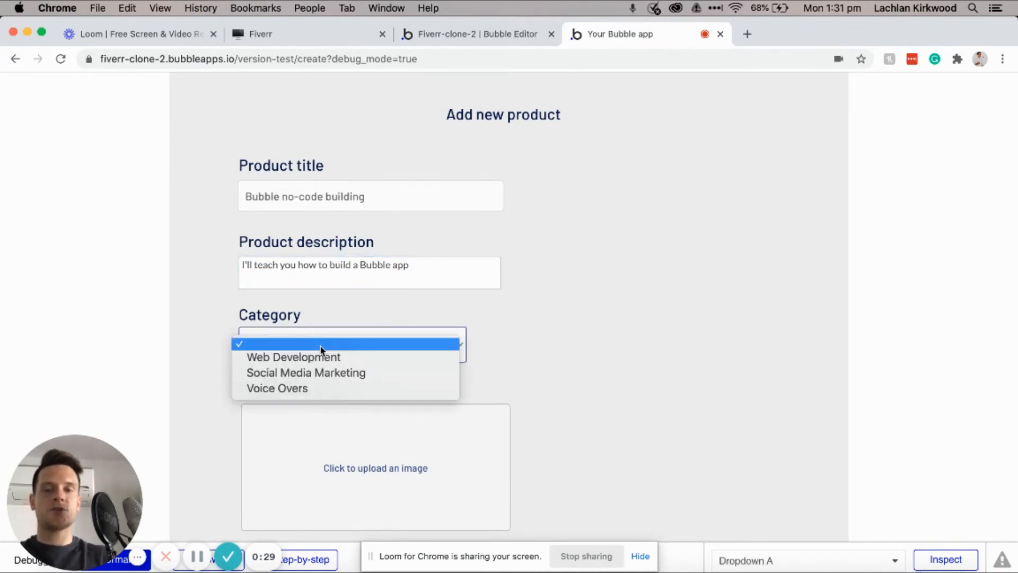
{"action": "left_click", "coordinate": [323, 359]}
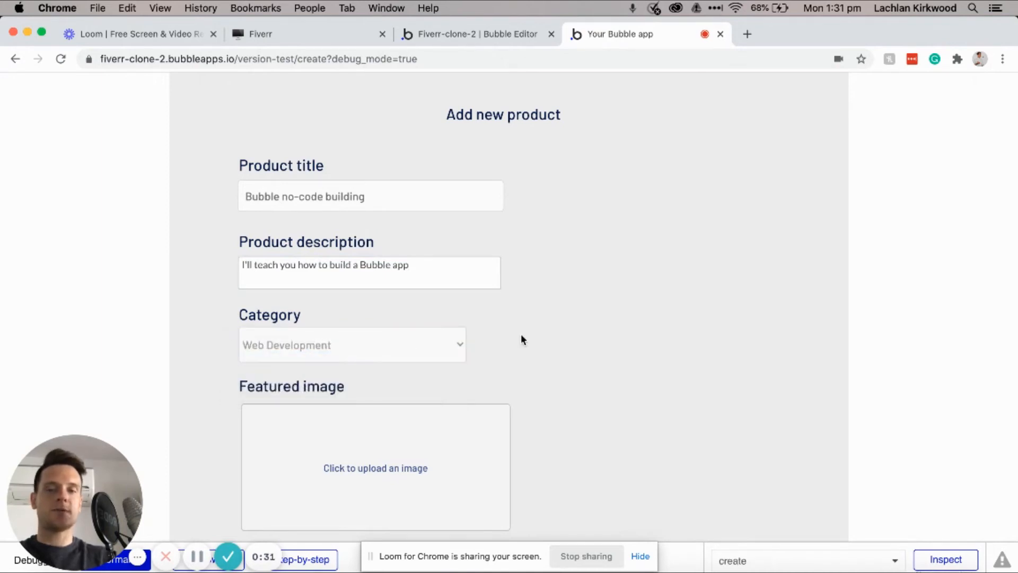
Step: Upload Bubble.png as the featured image, set the price to 99, and submit the listing
{"action": "scroll", "coordinate": [521, 333], "scroll_direction": "down", "scroll_amount": 3}
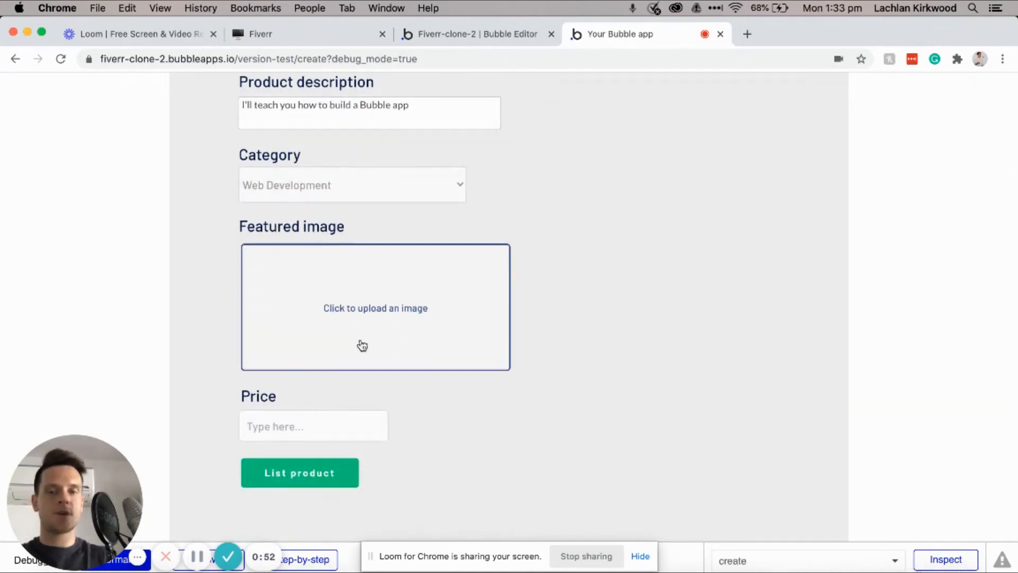
{"action": "left_click", "coordinate": [407, 308]}
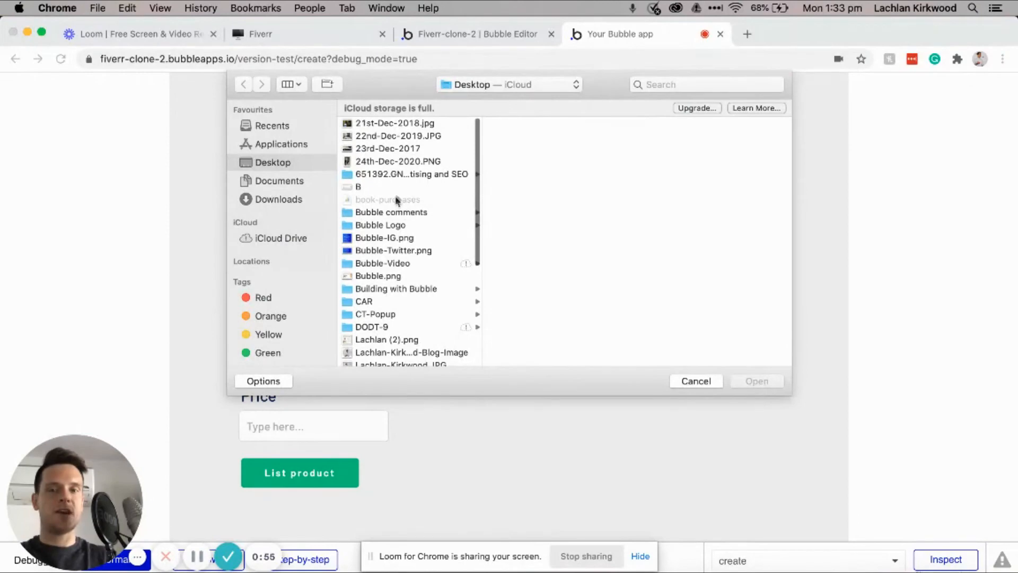
{"action": "left_click", "coordinate": [381, 275]}
{"action": "left_click", "coordinate": [756, 381]}
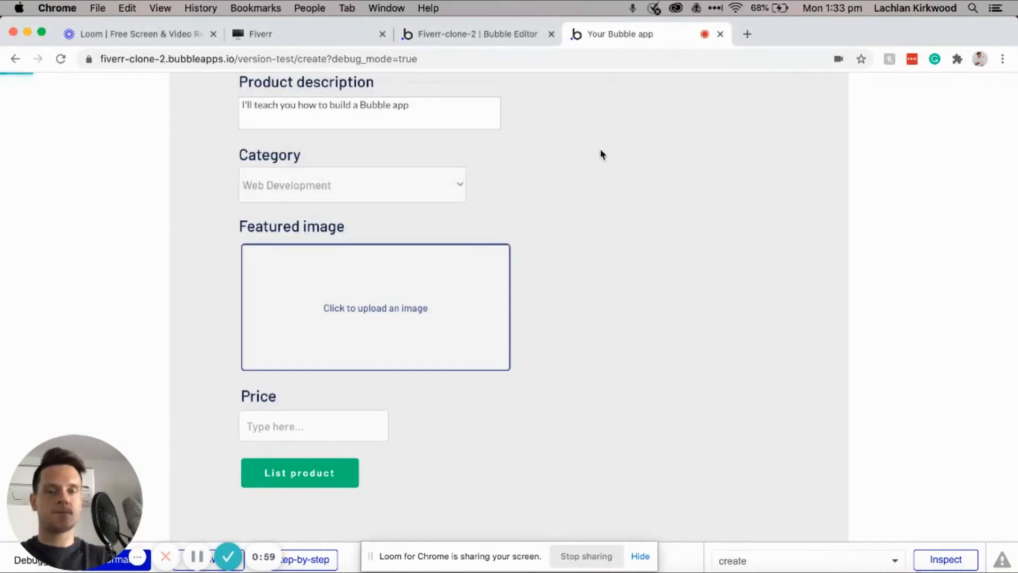
{"action": "left_click", "coordinate": [303, 423]}
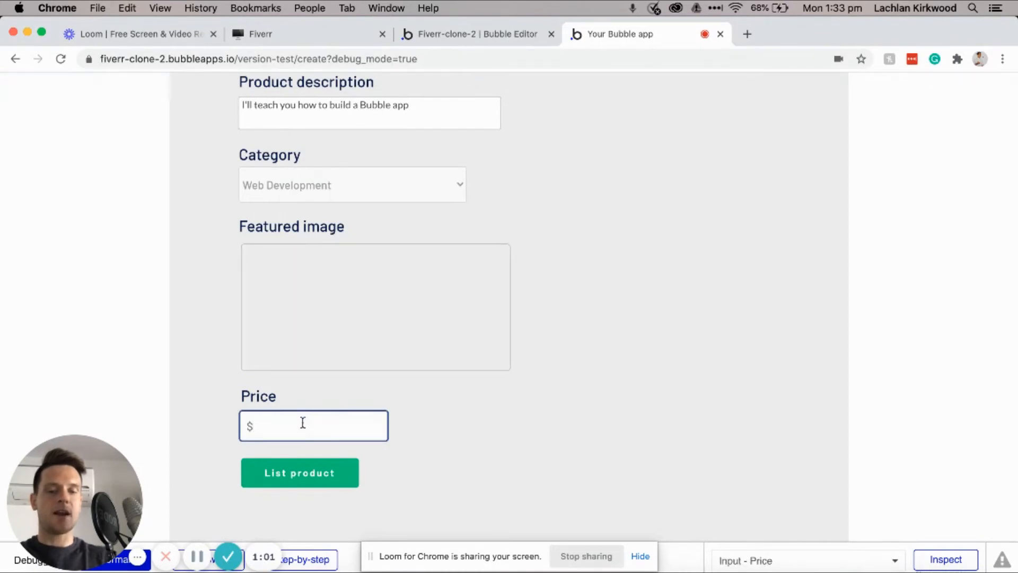
{"action": "type", "text": "99"}
{"action": "left_click", "coordinate": [521, 412]}
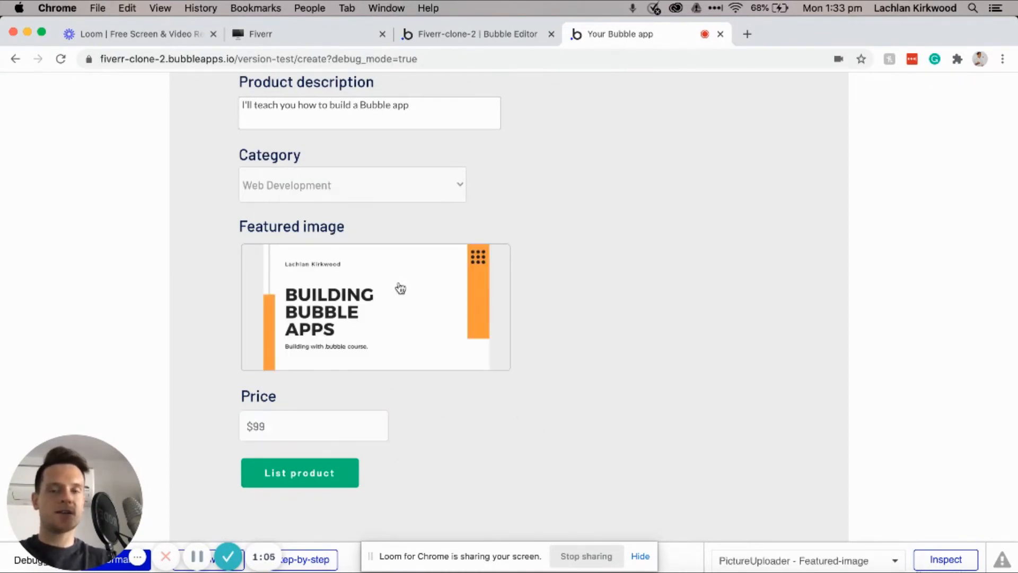
{"action": "left_click", "coordinate": [316, 480]}
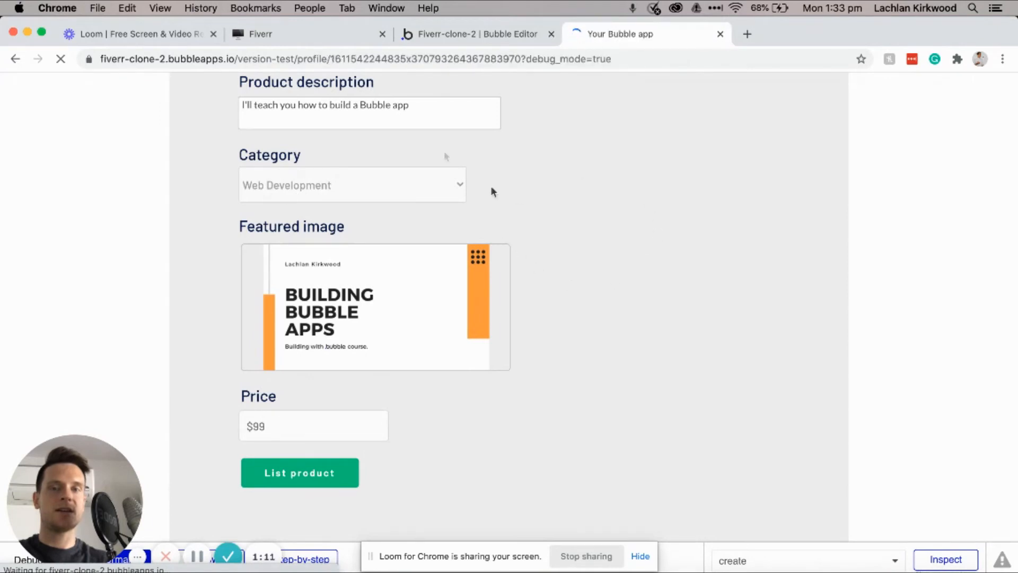
Step: Edit the preview's address bar to go to the settings page
{"action": "left_click", "coordinate": [305, 57]}
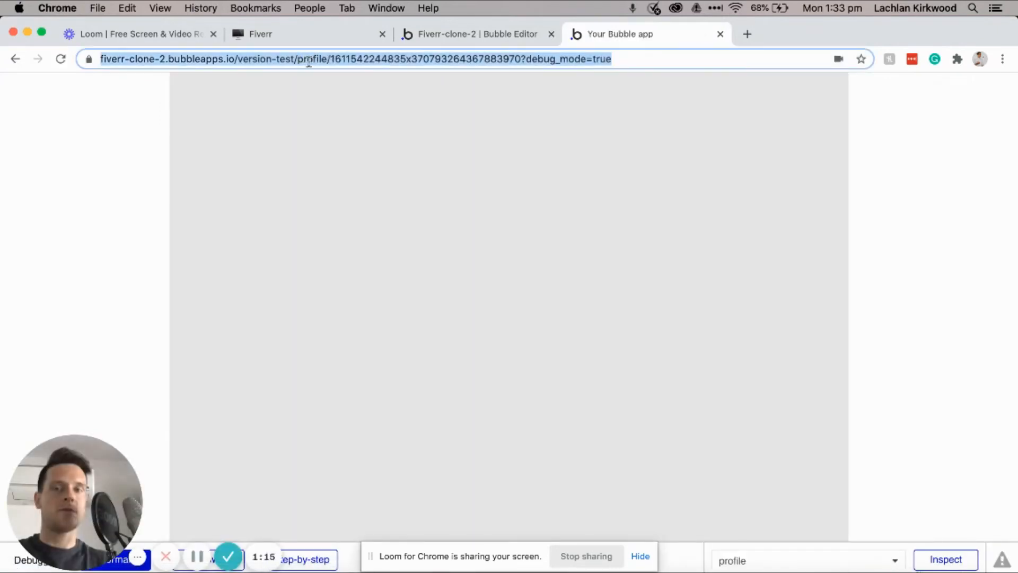
{"action": "left_click", "coordinate": [333, 58]}
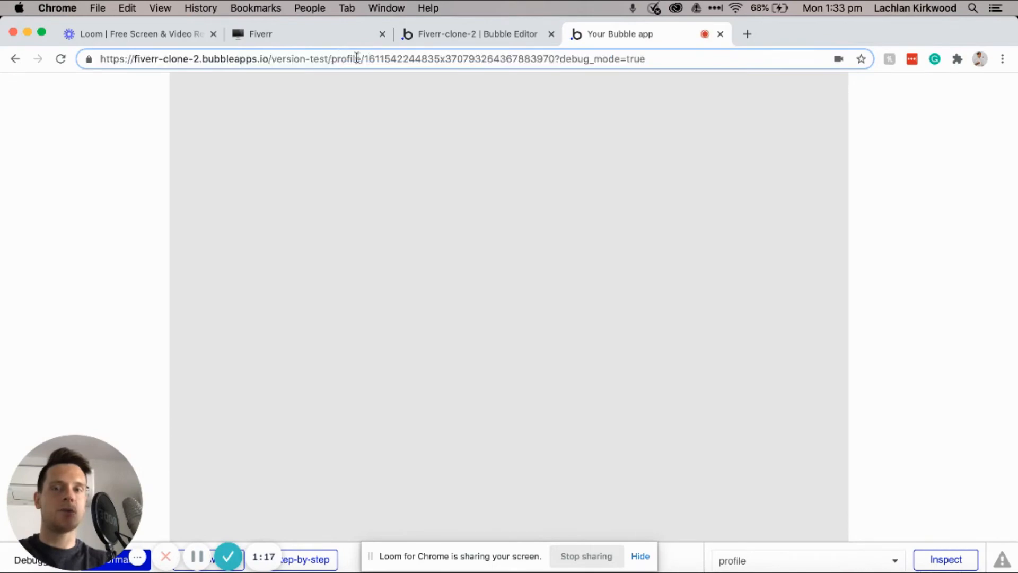
{"action": "left_click_drag", "start_coordinate": [364, 57], "coordinate": [546, 55]}
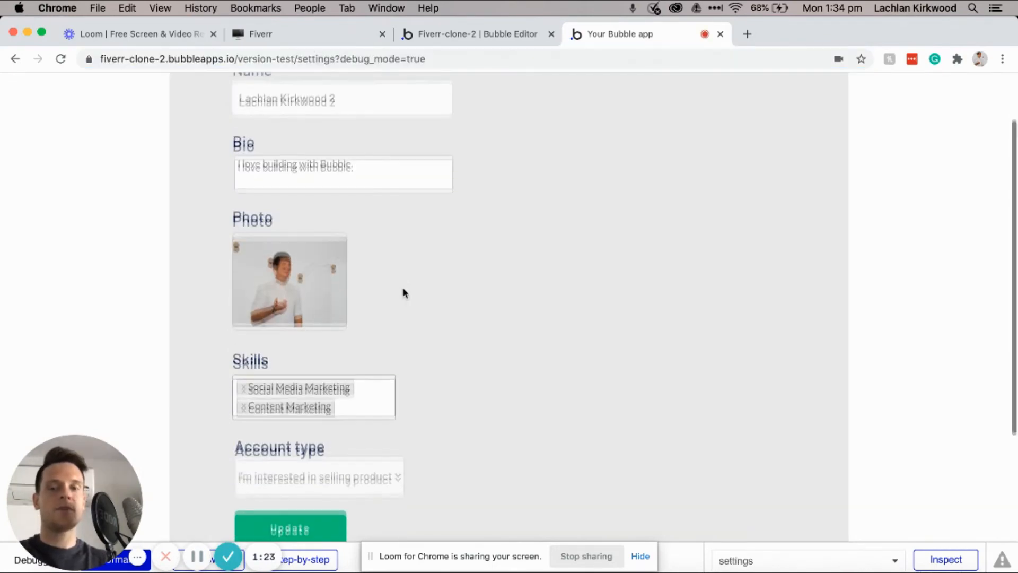
Step: Set Account type to 'I'm looking to purchase products' and save with Update
{"action": "scroll", "coordinate": [402, 287], "scroll_direction": "down", "scroll_amount": 3}
{"action": "left_click", "coordinate": [362, 411]}
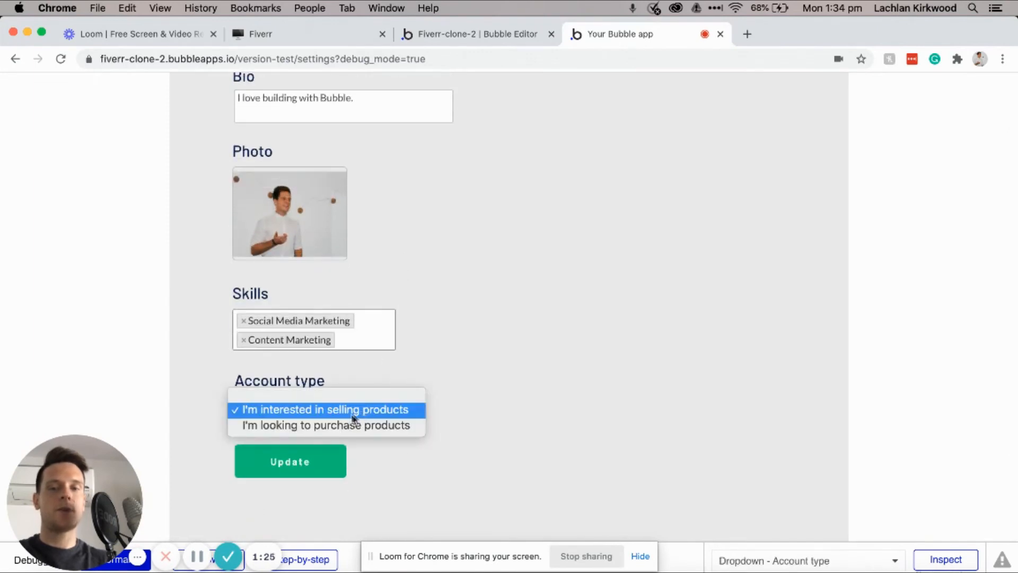
{"action": "left_click", "coordinate": [311, 426]}
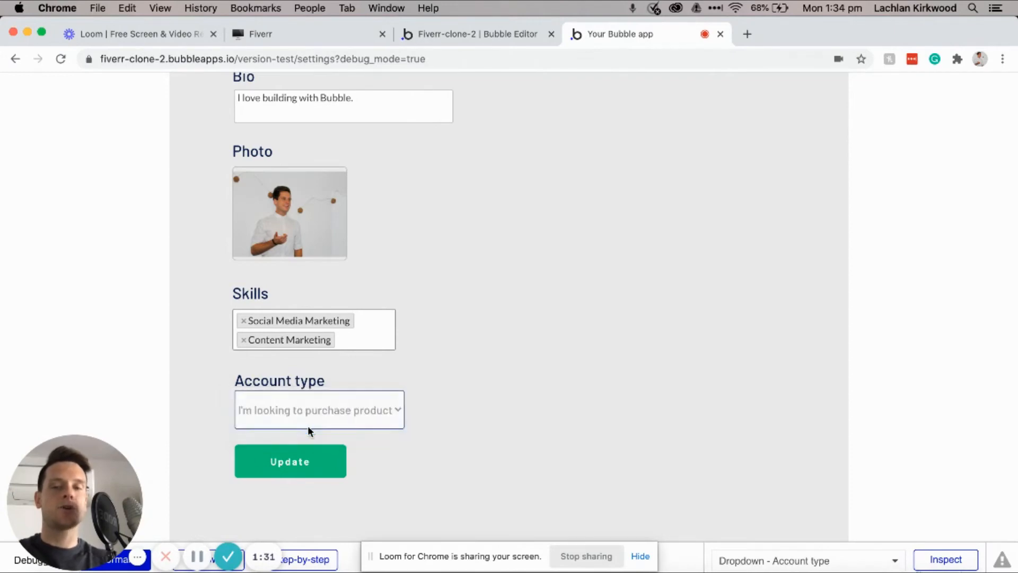
{"action": "left_click", "coordinate": [307, 463]}
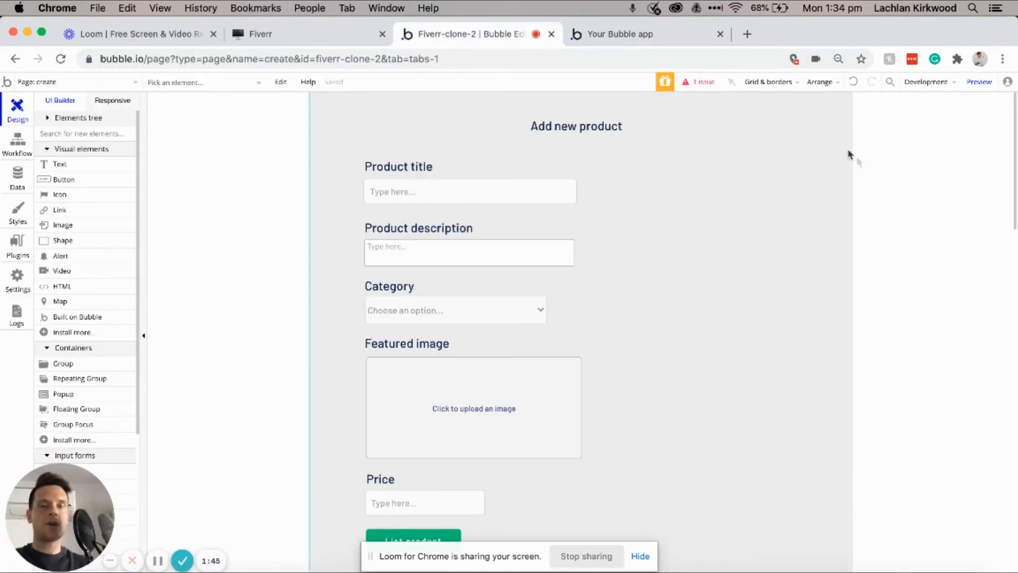
Step: Preview the app and check that it lands on the still-blank home page
{"action": "scroll", "coordinate": [787, 243], "scroll_direction": "down", "scroll_amount": 2}
{"action": "scroll", "coordinate": [787, 248], "scroll_direction": "up", "scroll_amount": 2}
{"action": "left_click", "coordinate": [970, 85]}
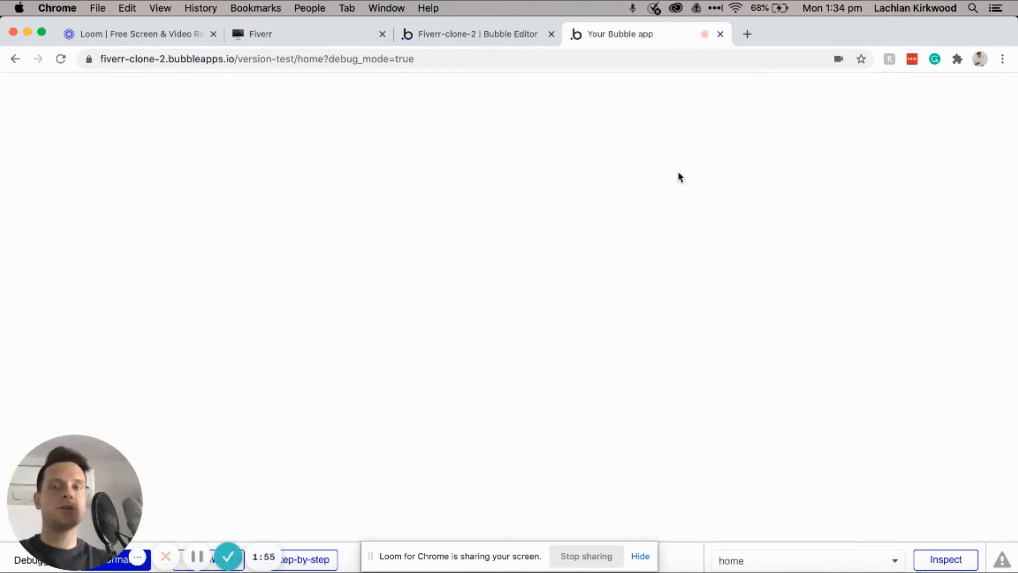
{"action": "left_click", "coordinate": [303, 59]}
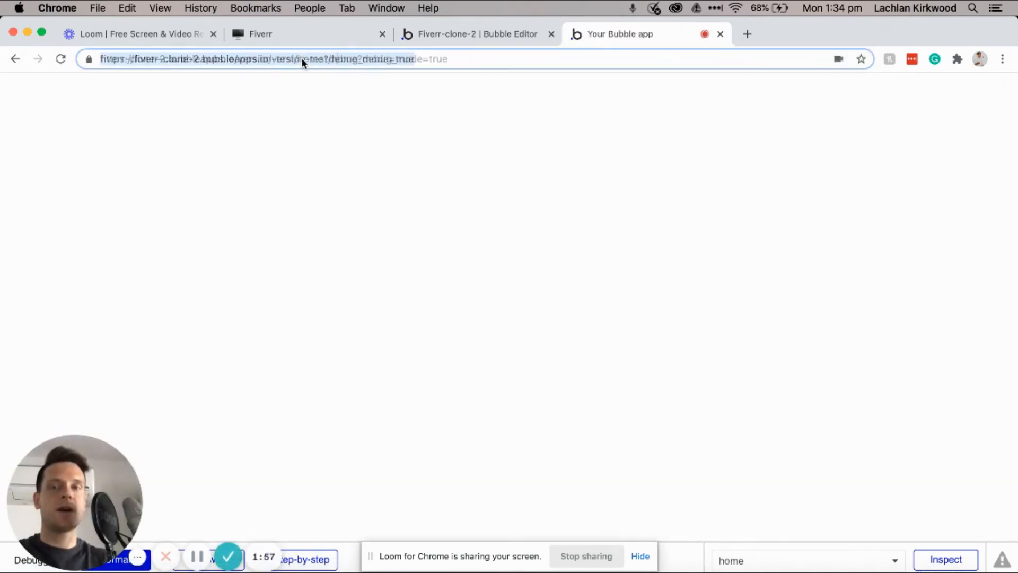
{"action": "left_click_drag", "start_coordinate": [331, 59], "coordinate": [365, 59]}
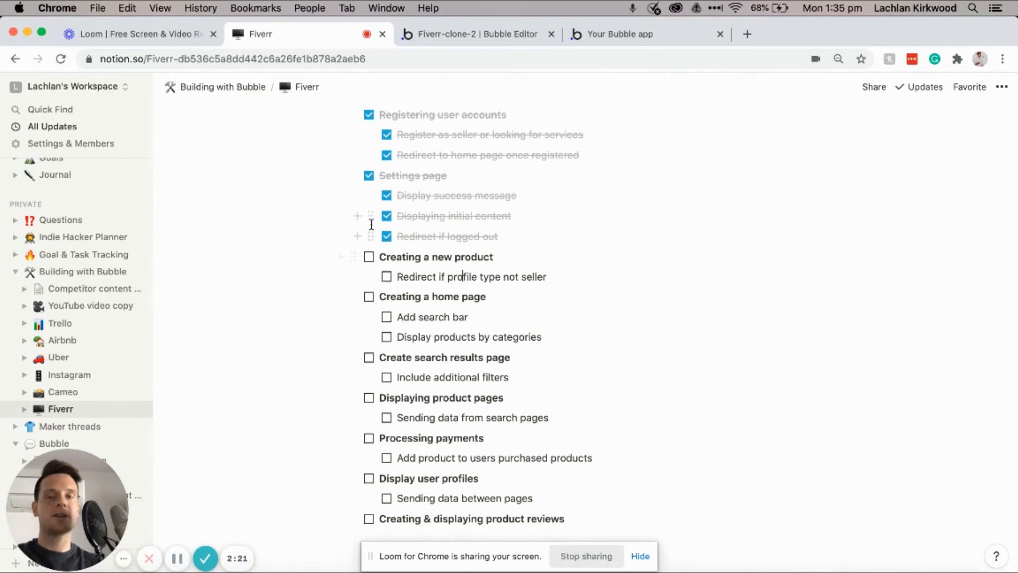
Step: Tick off 'Creating a new product' and its 'Redirect if profile type not seller' sub-task
{"action": "left_click", "coordinate": [369, 260]}
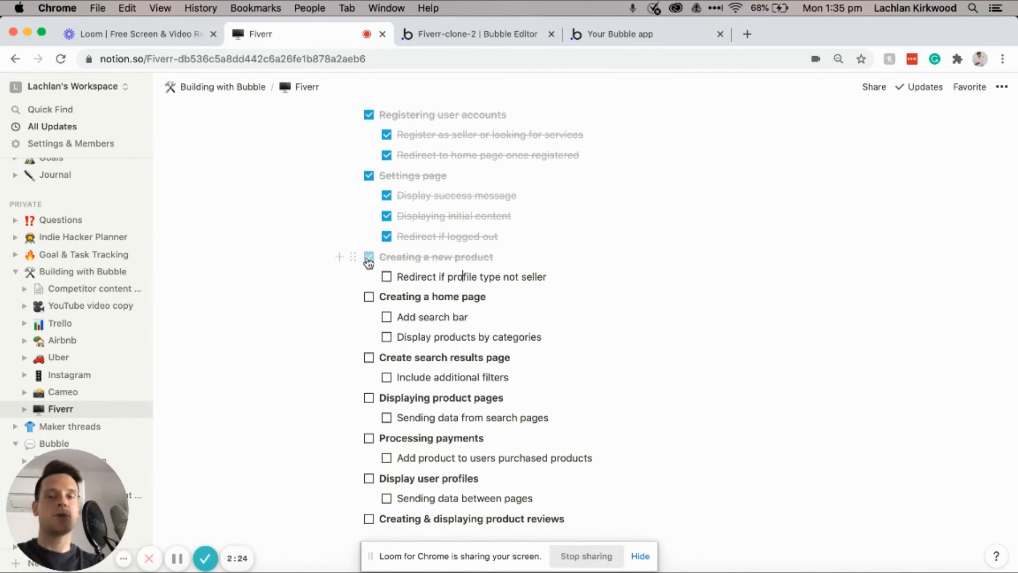
{"action": "left_click", "coordinate": [386, 277]}
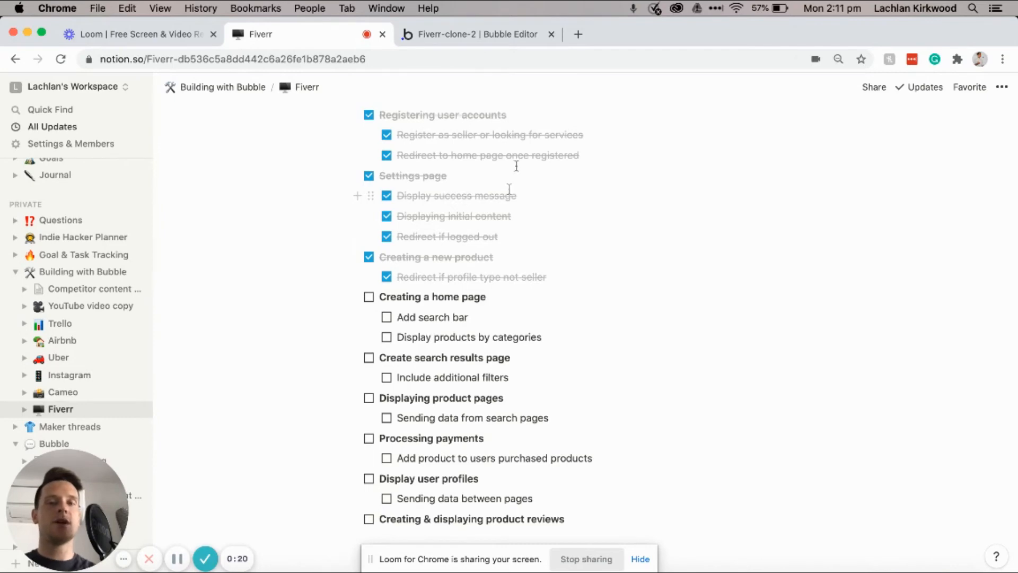
Step: Set the home page background to #F2F2F2 and draw a repeating group near the top
{"action": "left_click", "coordinate": [456, 38]}
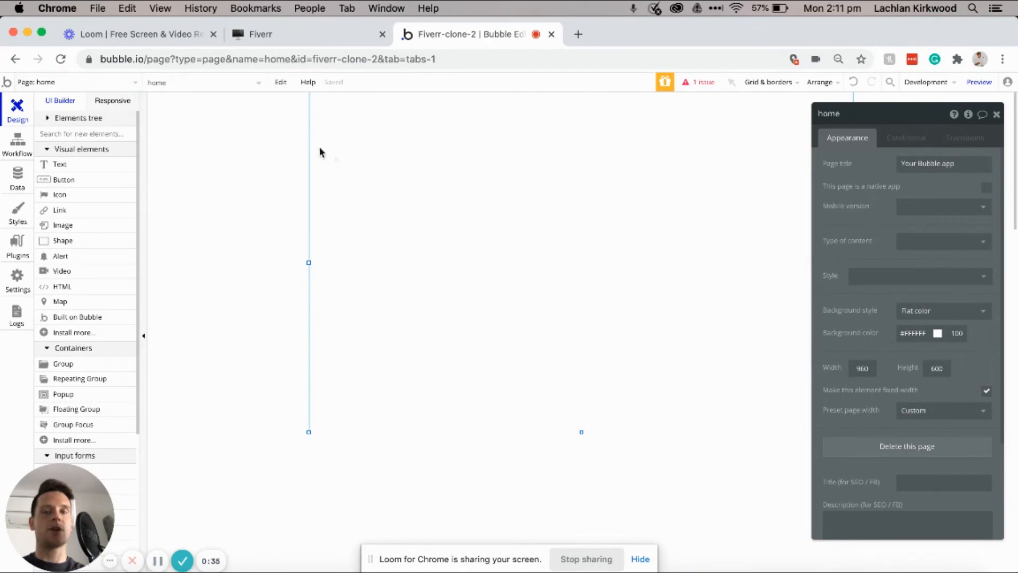
{"action": "left_click", "coordinate": [911, 328]}
{"action": "left_click_drag", "start_coordinate": [908, 348], "coordinate": [891, 346]}
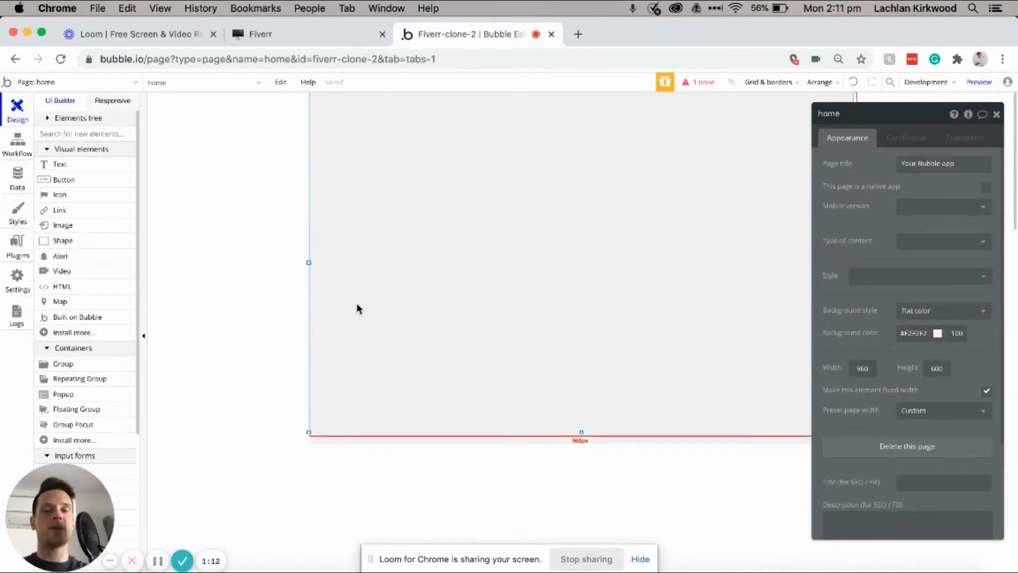
{"action": "left_click", "coordinate": [104, 380]}
{"action": "mouse_move", "coordinate": [372, 158]}
{"action": "left_mouse_down"}
{"action": "mouse_move", "coordinate": [620, 314]}
{"action": "mouse_move", "coordinate": [685, 384]}
{"action": "left_mouse_up"}
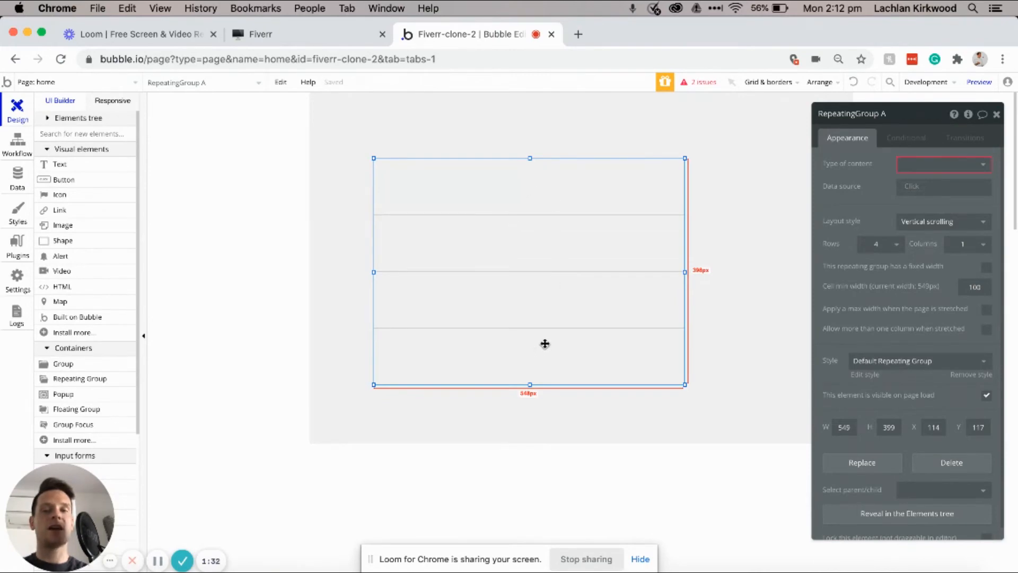
Step: Set the repeating group's content type to Product, sourced from Do a search for Product
{"action": "left_click", "coordinate": [920, 165]}
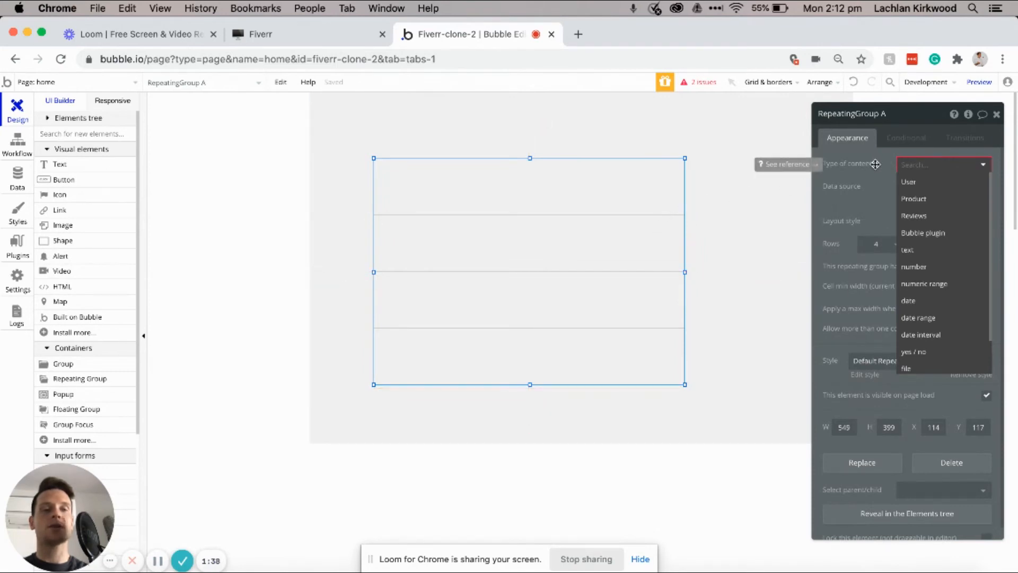
{"action": "left_click", "coordinate": [913, 198]}
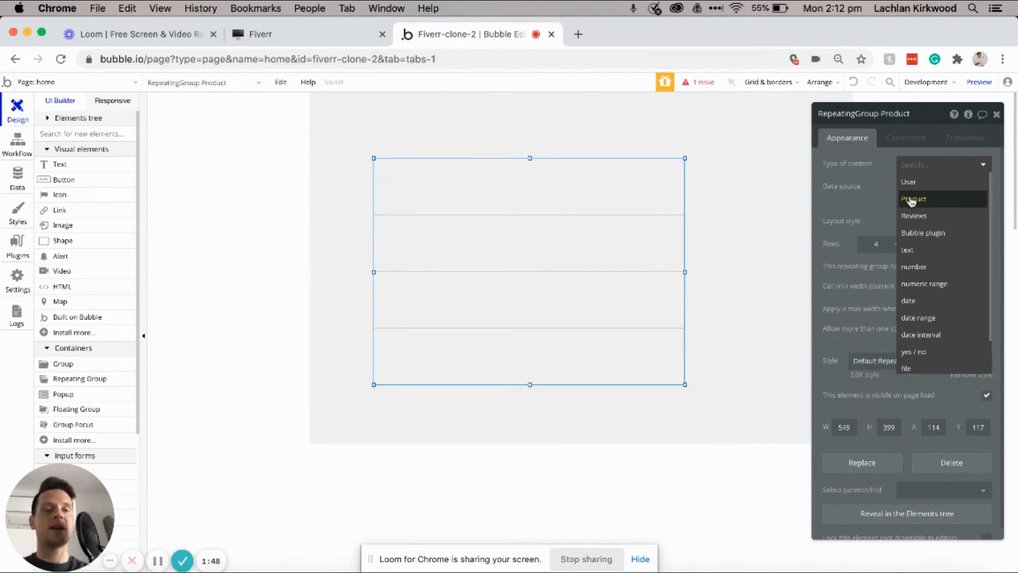
{"action": "left_click", "coordinate": [911, 200]}
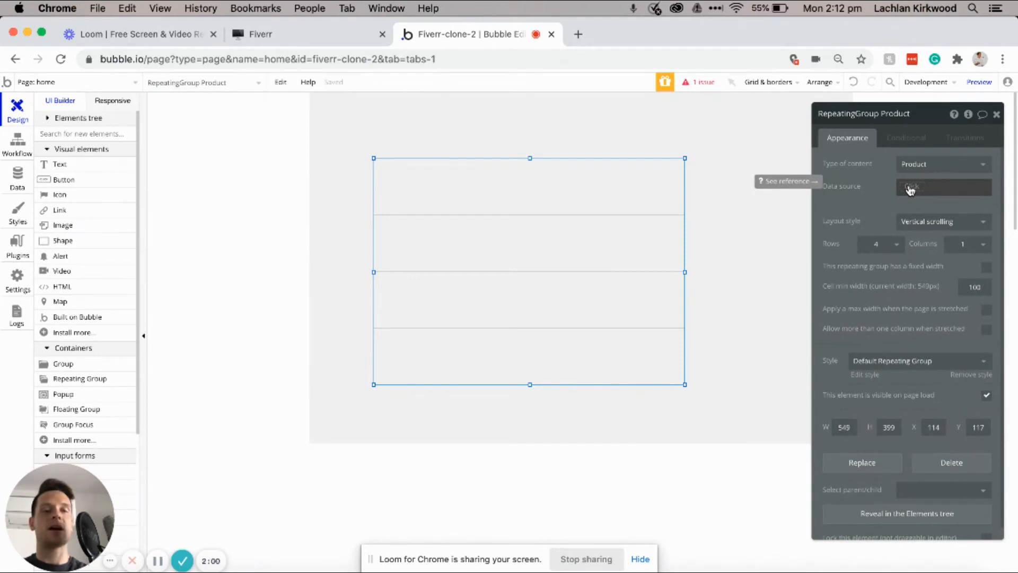
{"action": "left_click", "coordinate": [910, 190]}
{"action": "left_click", "coordinate": [909, 233]}
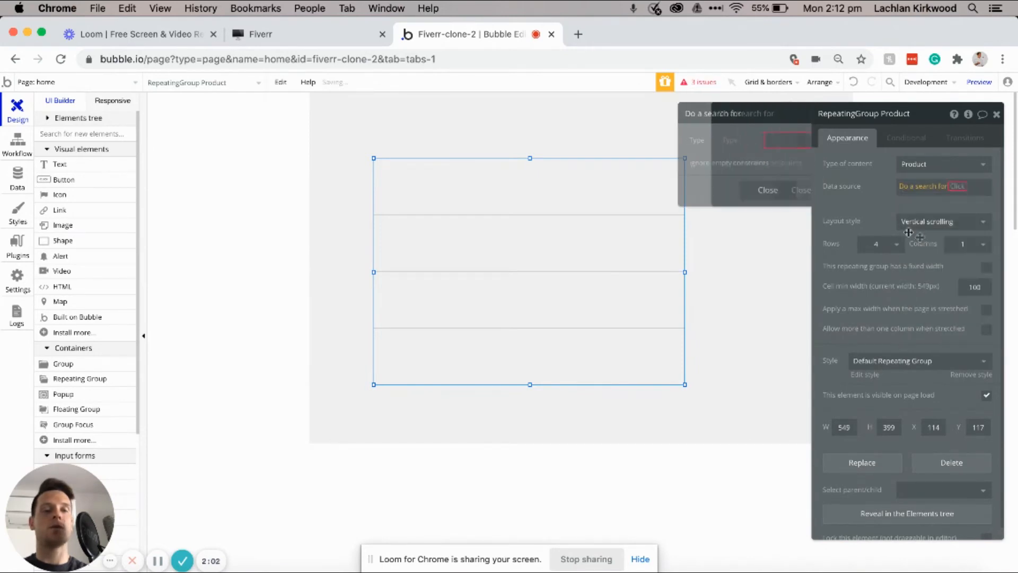
{"action": "left_click", "coordinate": [742, 140]}
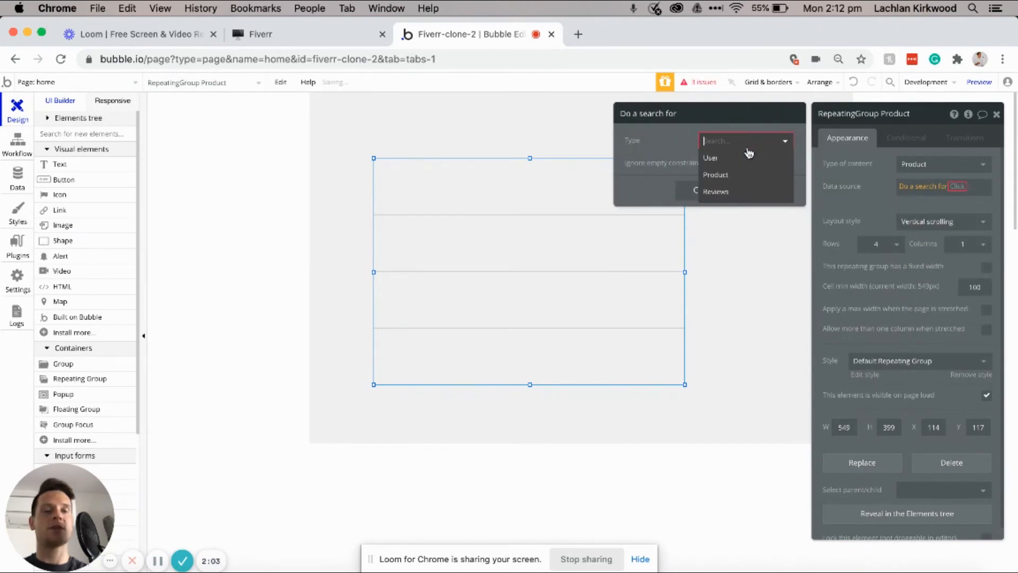
{"action": "left_click", "coordinate": [729, 179]}
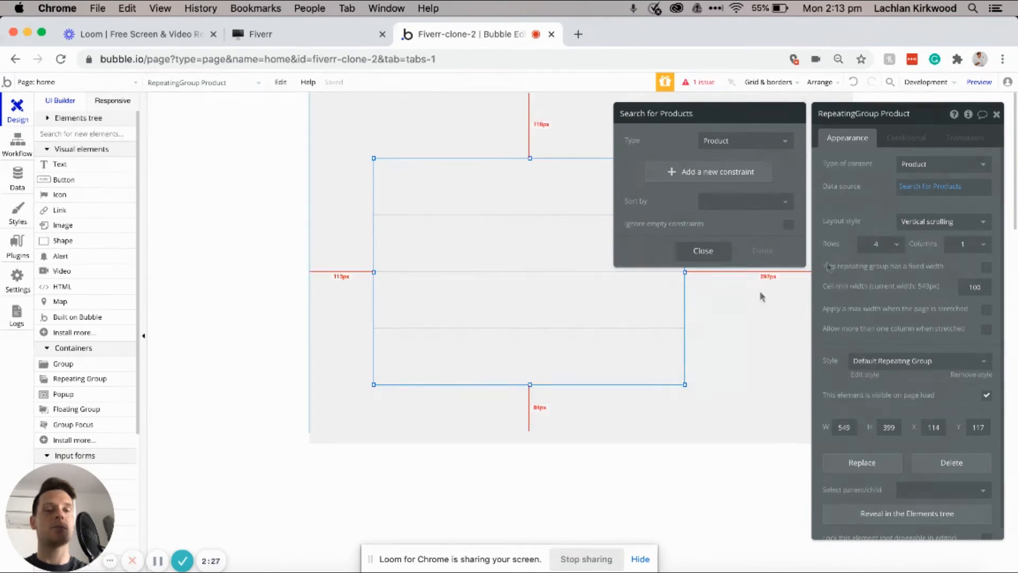
{"action": "left_click", "coordinate": [785, 283]}
Step: Lay the repeating group out as 1 row of 3 columns
{"action": "left_click", "coordinate": [605, 285]}
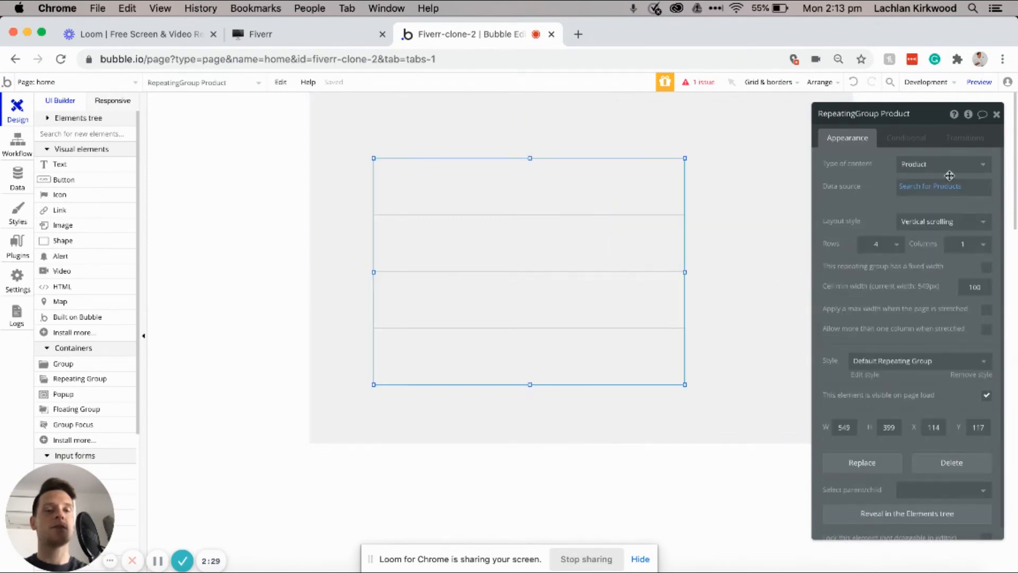
{"action": "left_click", "coordinate": [892, 245]}
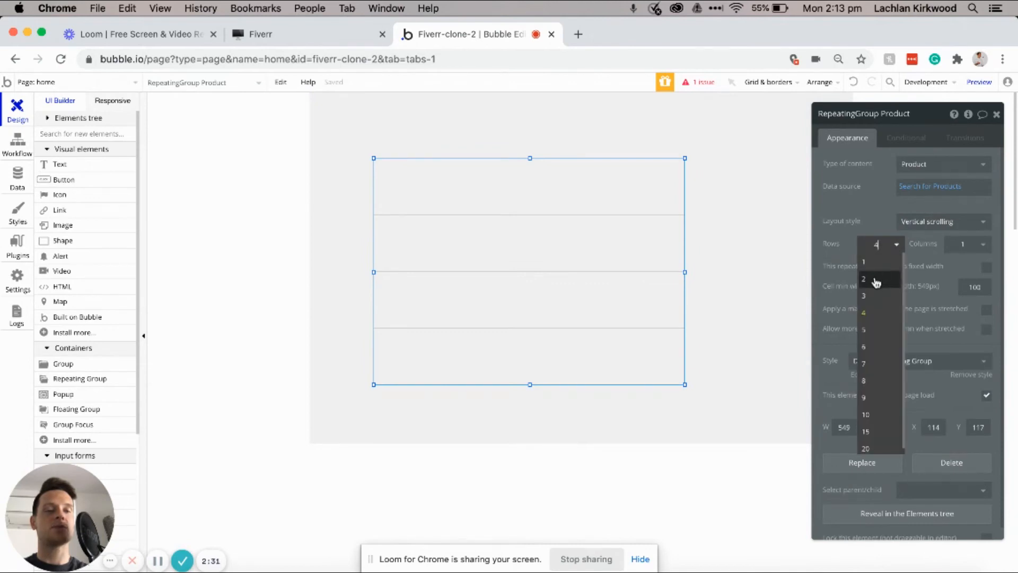
{"action": "left_click", "coordinate": [871, 263]}
{"action": "left_click", "coordinate": [967, 245]}
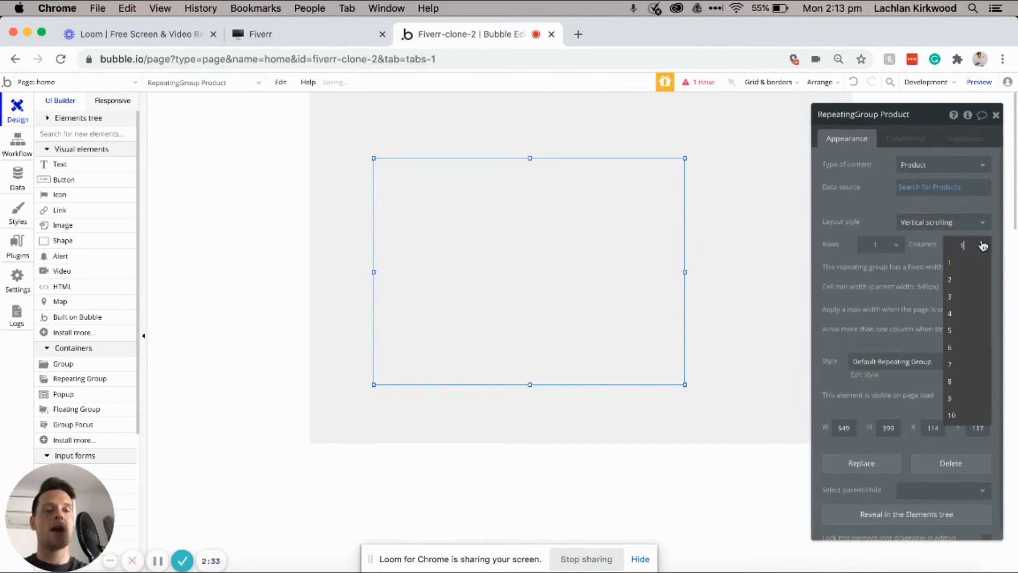
{"action": "left_click", "coordinate": [960, 295]}
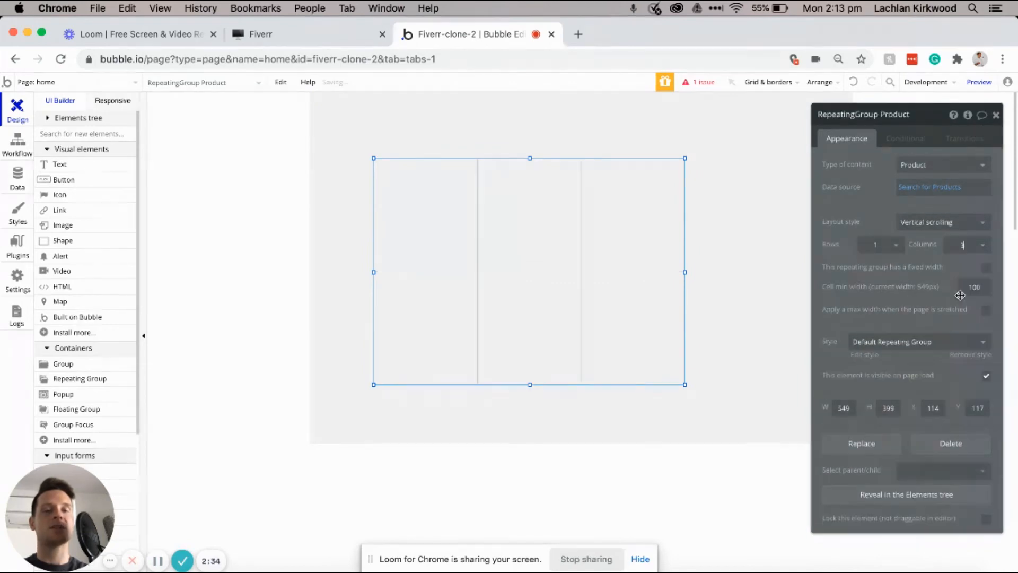
{"action": "left_click", "coordinate": [966, 244]}
{"action": "left_click", "coordinate": [957, 312]}
Step: Widen and shorten the repeating group, then centre it horizontally on the page
{"action": "left_click_drag", "start_coordinate": [685, 272], "coordinate": [796, 260]}
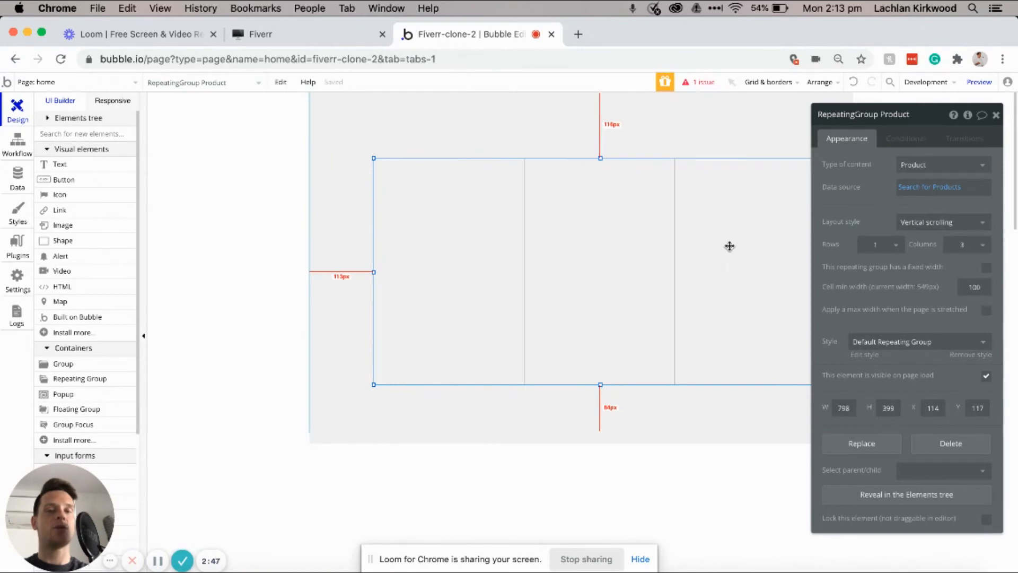
{"action": "left_click_drag", "start_coordinate": [603, 383], "coordinate": [603, 297]}
{"action": "right_click", "coordinate": [603, 300]}
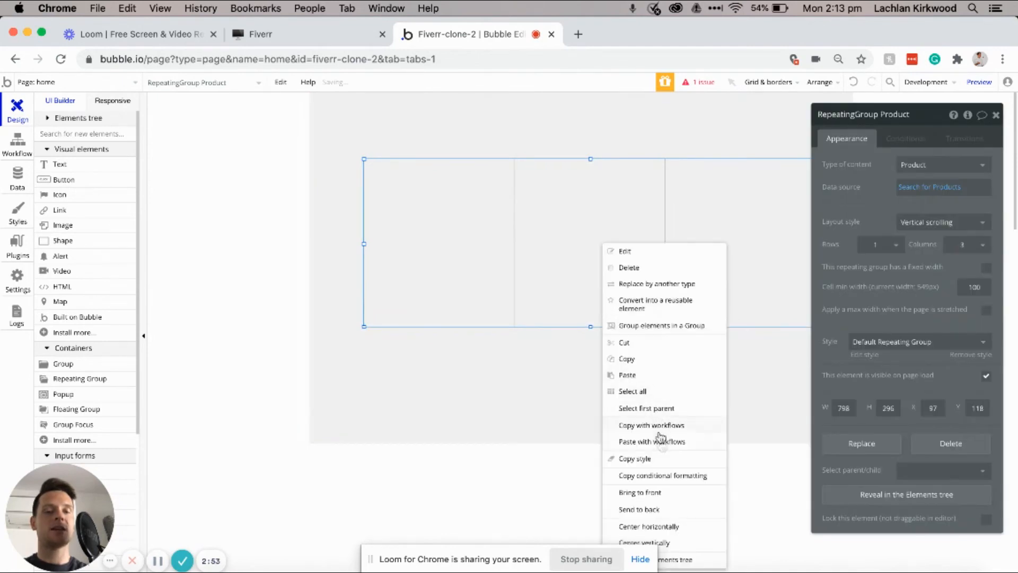
{"action": "left_click", "coordinate": [648, 527]}
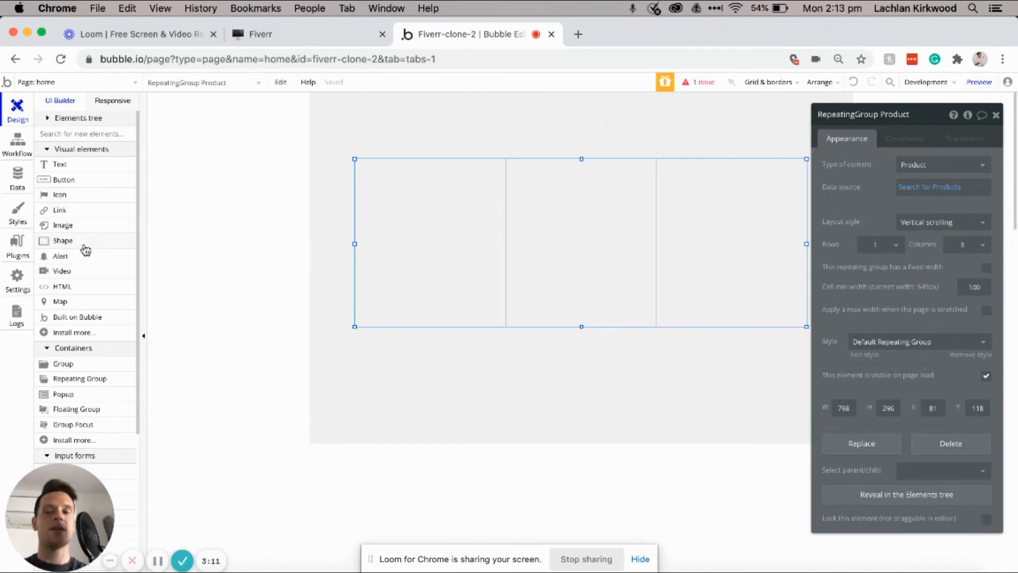
Step: Draw an image in the first cell showing Current cell's Product's Featured-image, about 245×160 px
{"action": "left_click", "coordinate": [63, 225]}
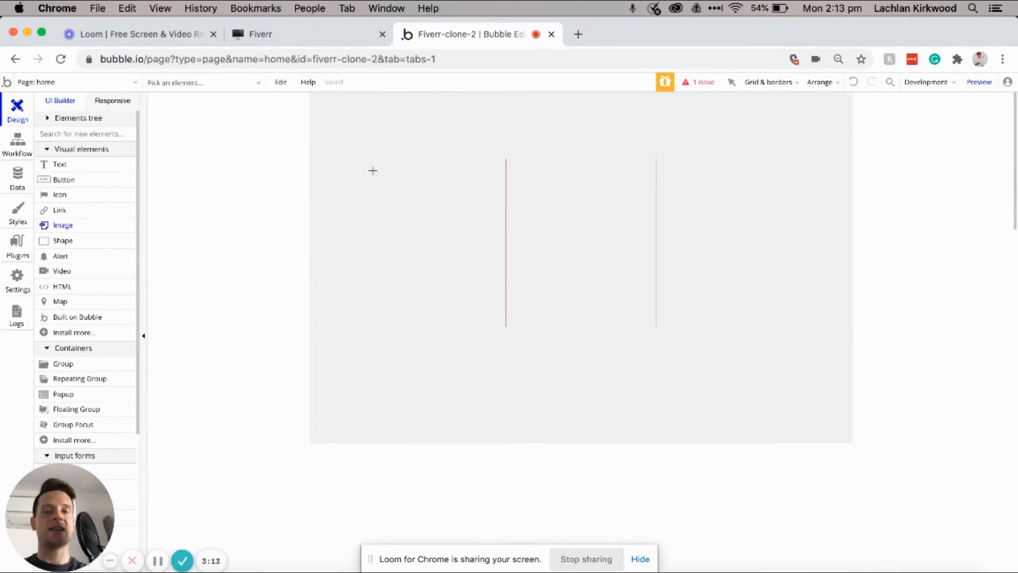
{"action": "left_click_drag", "start_coordinate": [402, 182], "coordinate": [497, 257]}
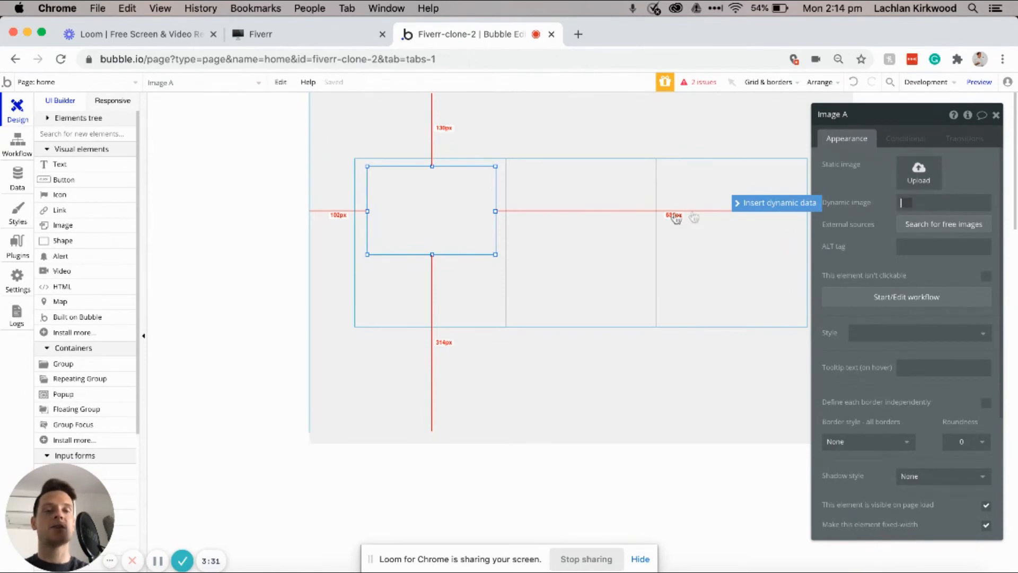
{"action": "left_click", "coordinate": [796, 206]}
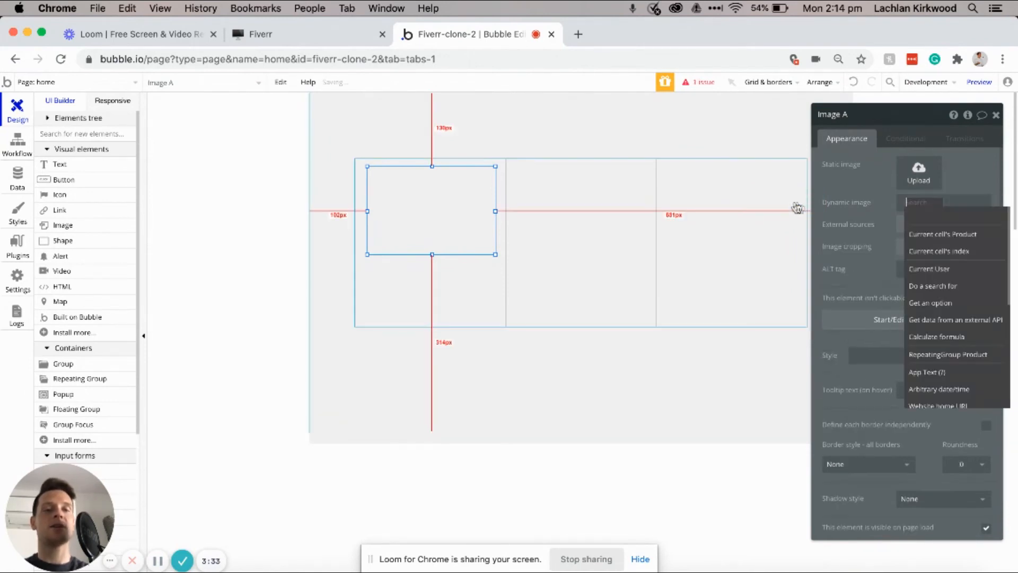
{"action": "left_click", "coordinate": [917, 236]}
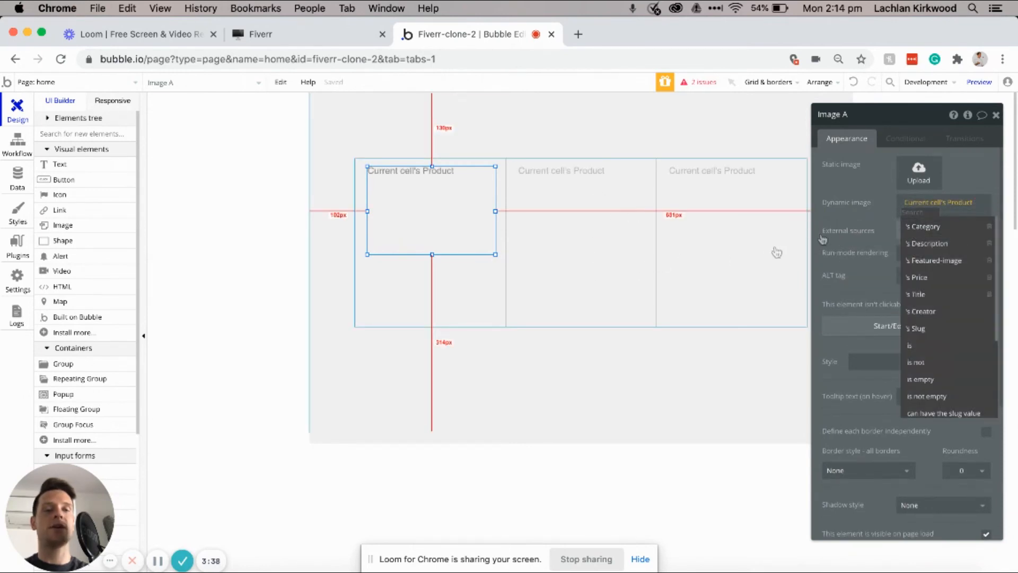
{"action": "left_click", "coordinate": [921, 261]}
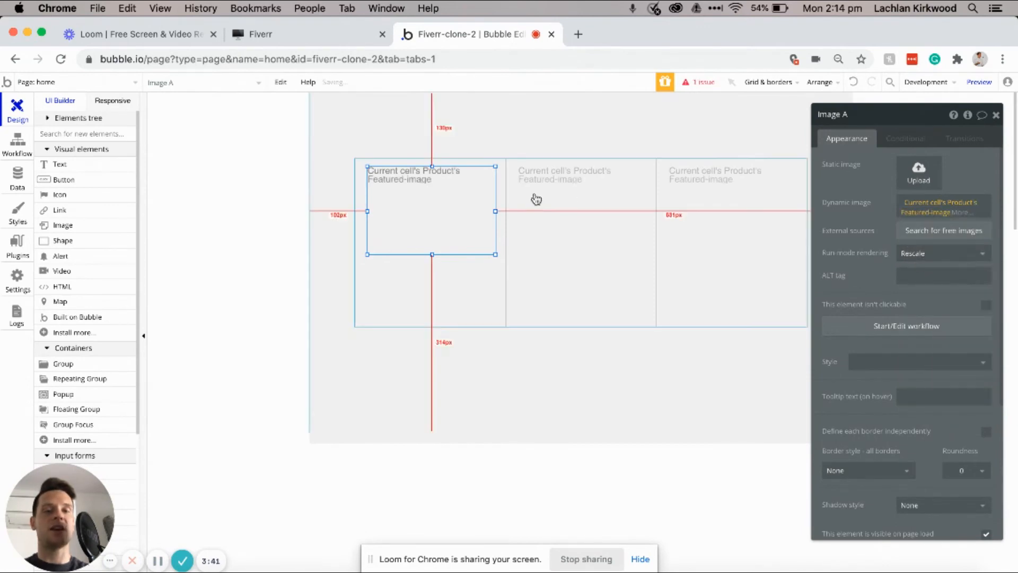
{"action": "left_click_drag", "start_coordinate": [479, 243], "coordinate": [499, 255]}
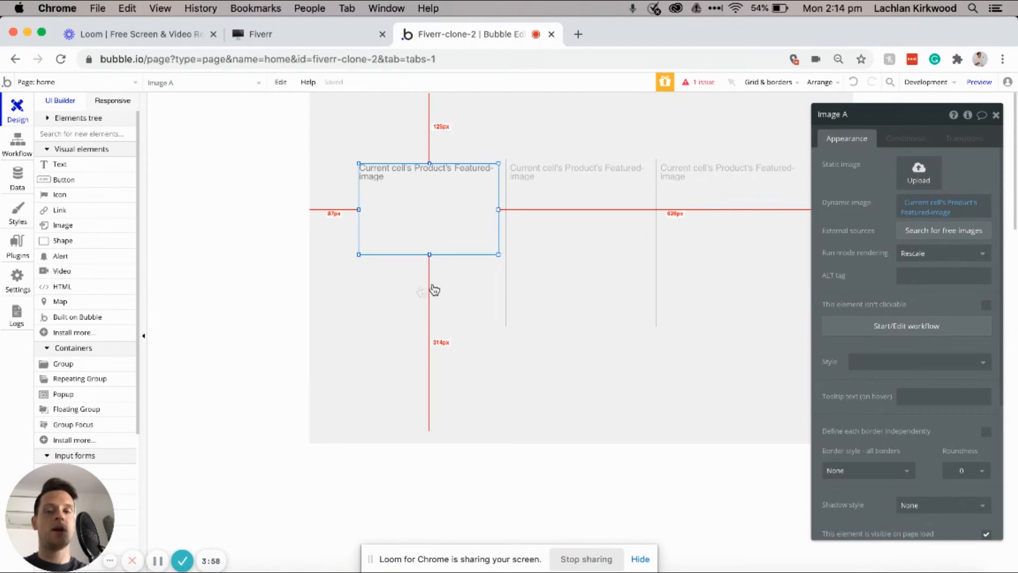
{"action": "left_click", "coordinate": [89, 164]}
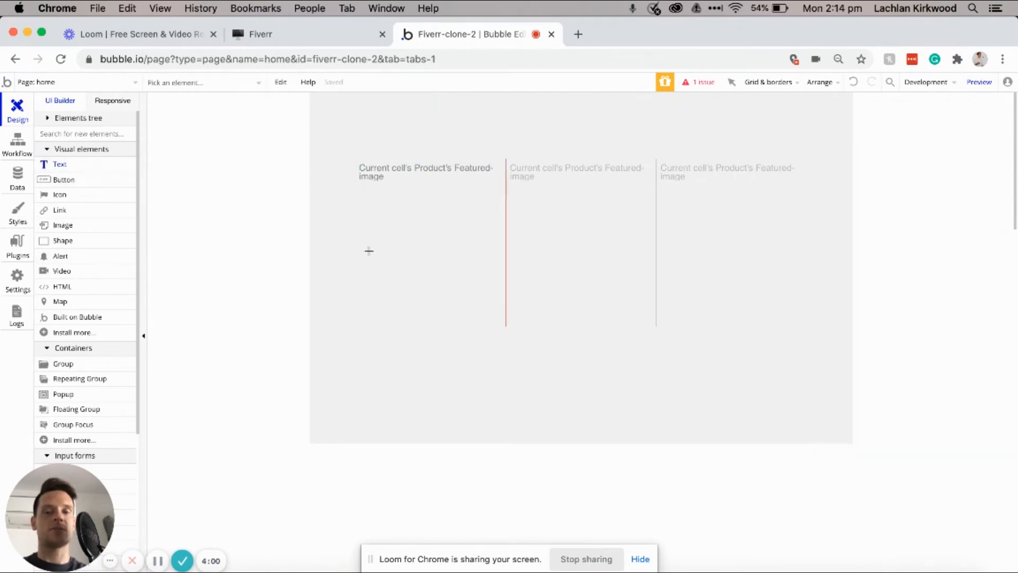
Step: Add a Section Heading text of Current cell's Product's Title below the image, spanning the cell
{"action": "left_click_drag", "start_coordinate": [360, 252], "coordinate": [446, 269]}
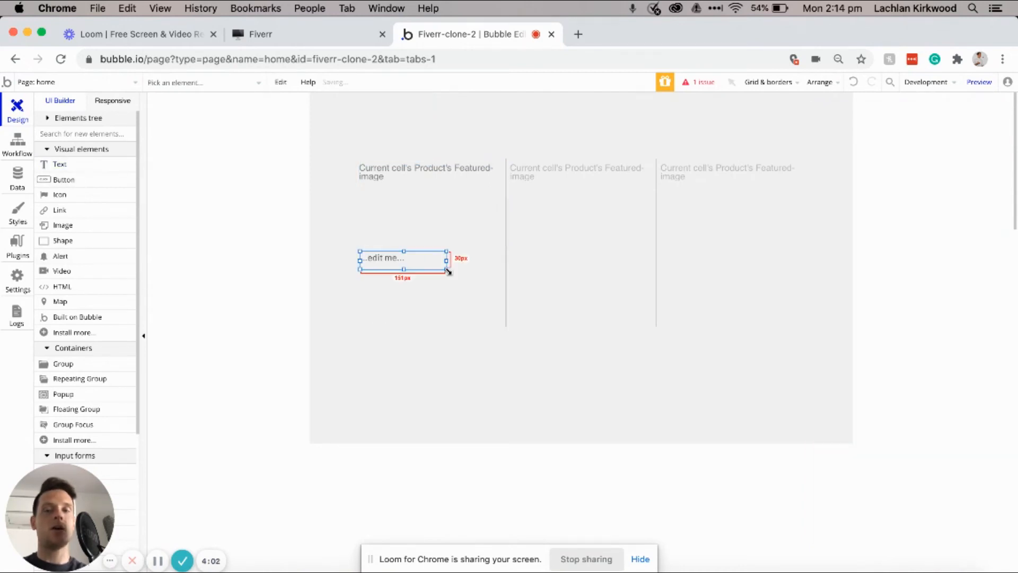
{"action": "left_click", "coordinate": [773, 164]}
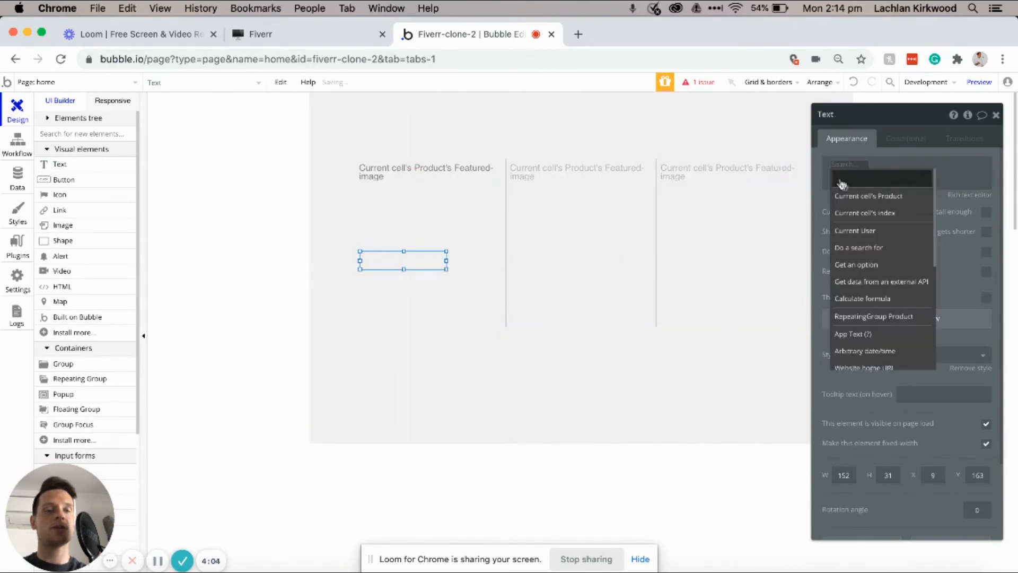
{"action": "left_click", "coordinate": [851, 197]}
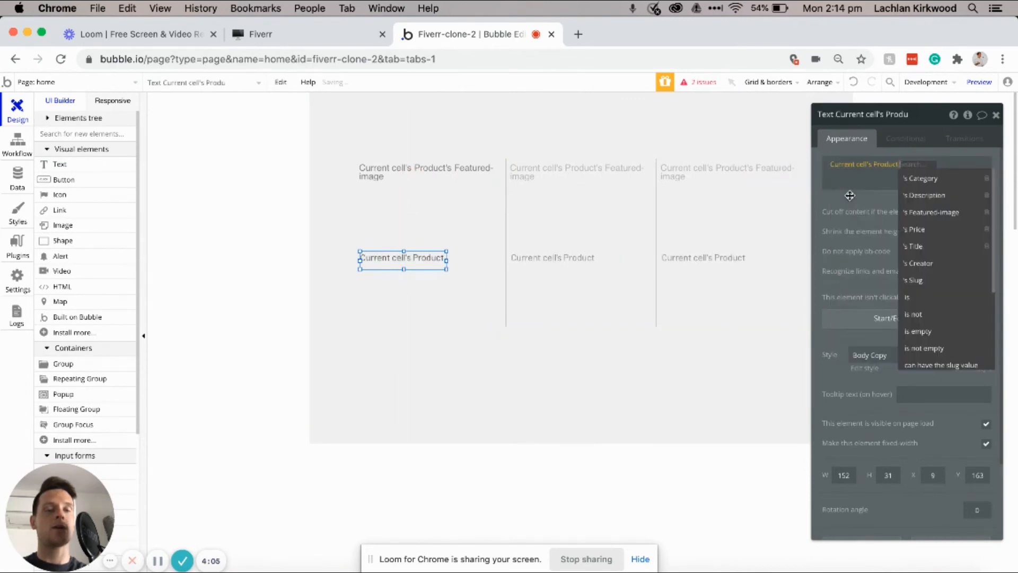
{"action": "left_click", "coordinate": [925, 245]}
{"action": "left_click", "coordinate": [902, 355]}
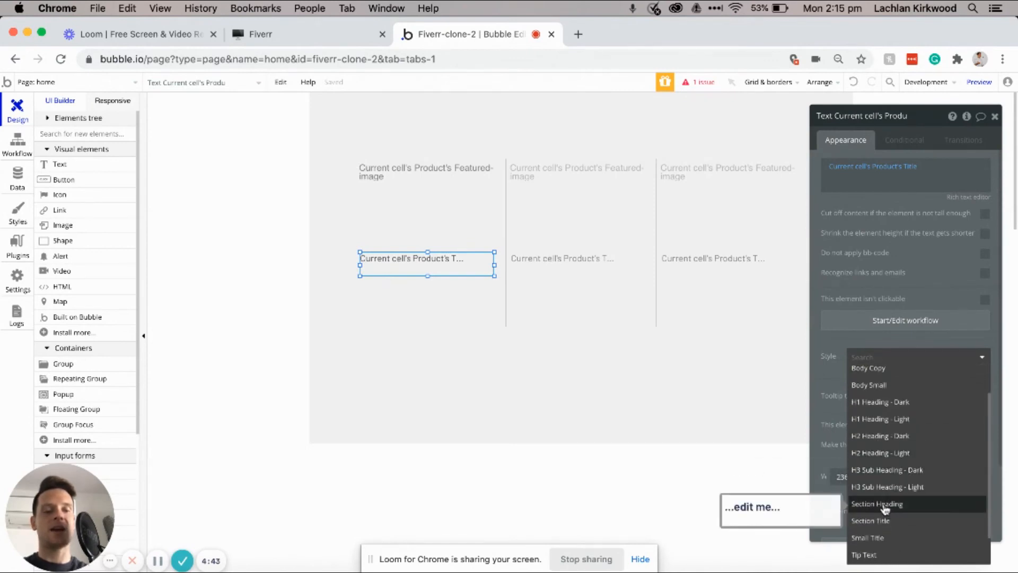
{"action": "left_click", "coordinate": [879, 503]}
{"action": "left_click_drag", "start_coordinate": [428, 275], "coordinate": [427, 271]}
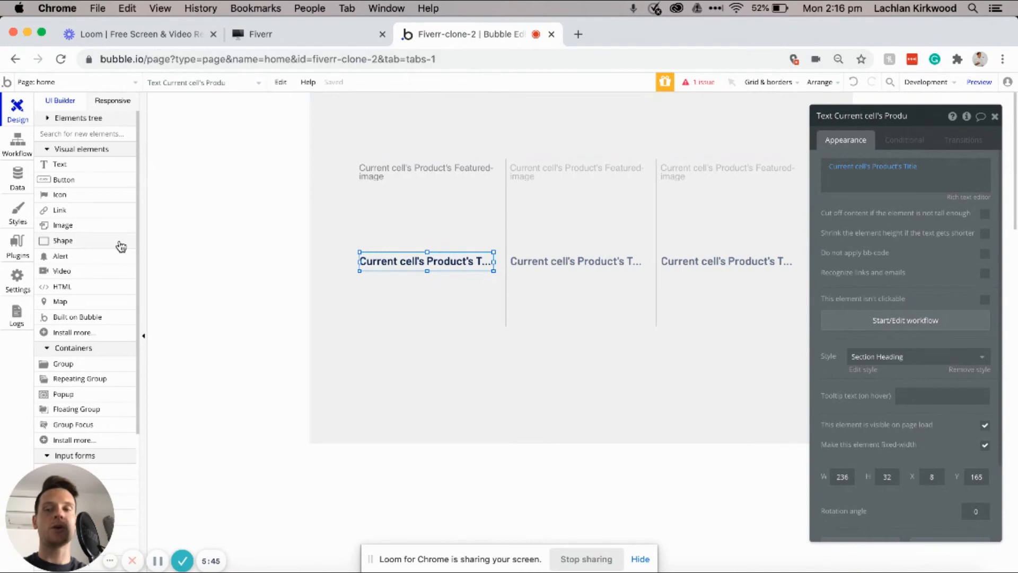
Step: Add a small image under the title showing Current cell's Product's Creator's Profile-photo
{"action": "left_click", "coordinate": [85, 224]}
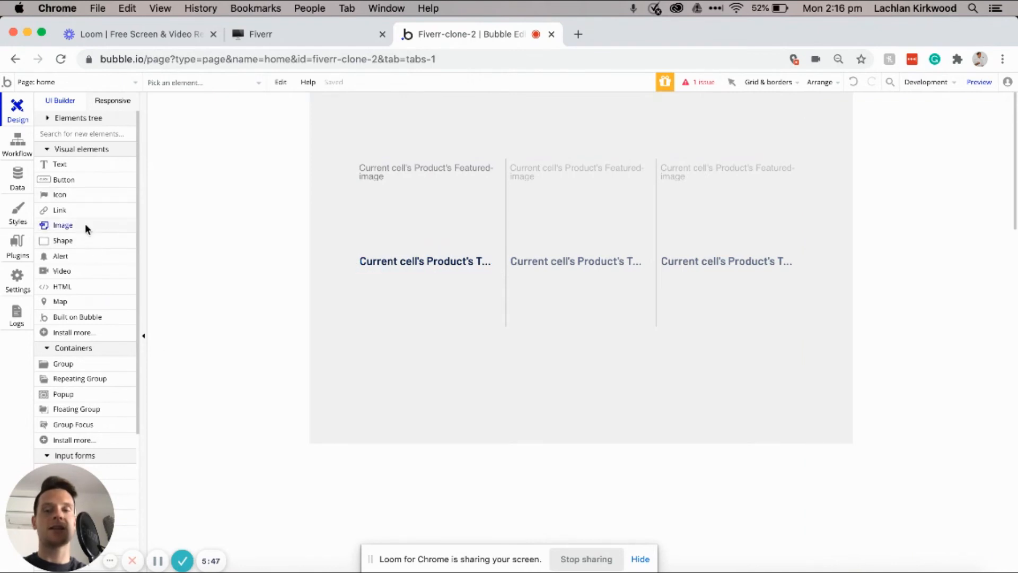
{"action": "left_click_drag", "start_coordinate": [375, 278], "coordinate": [386, 292]}
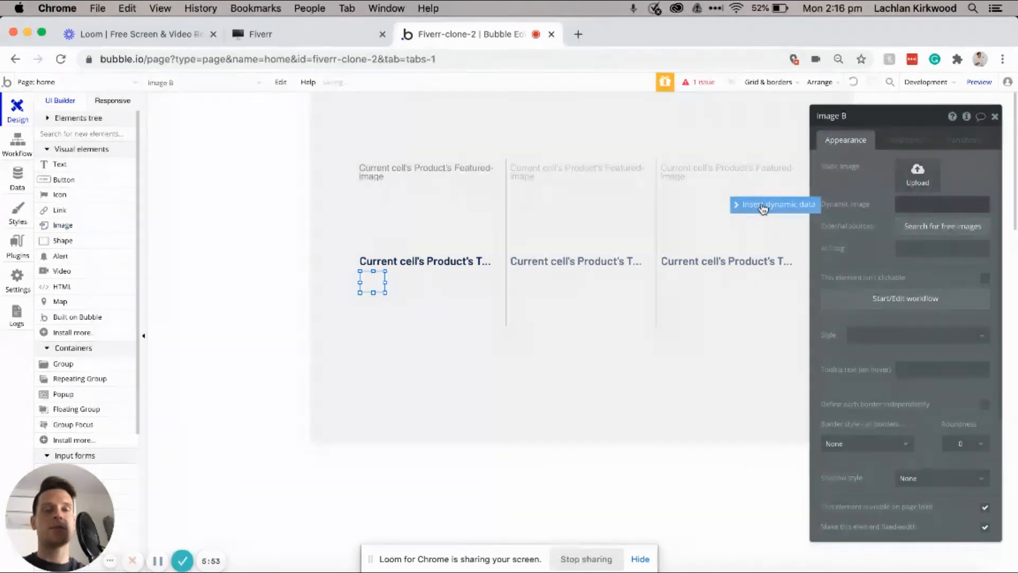
{"action": "left_click", "coordinate": [761, 208]}
{"action": "left_click", "coordinate": [919, 236]}
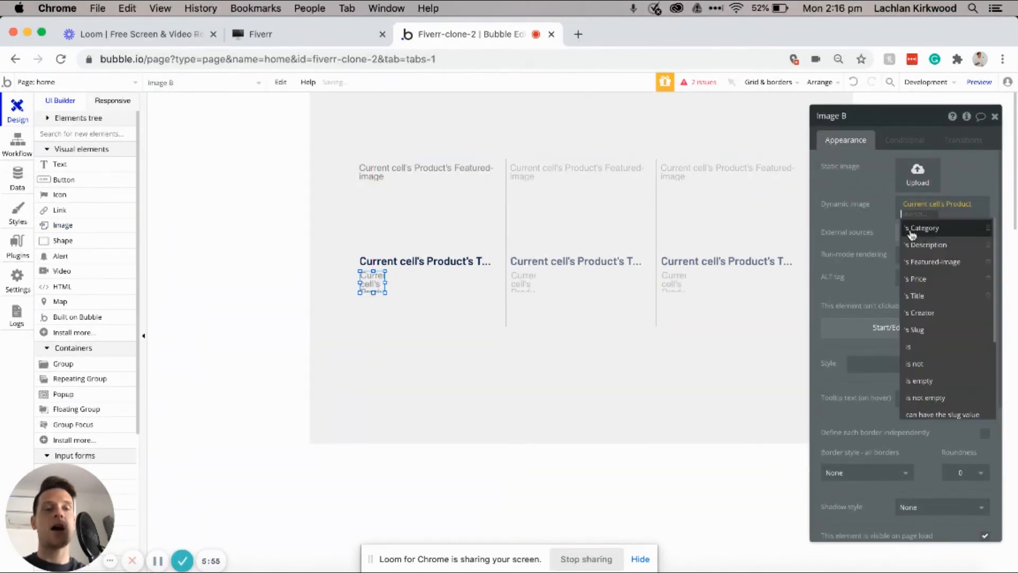
{"action": "left_click", "coordinate": [928, 313]}
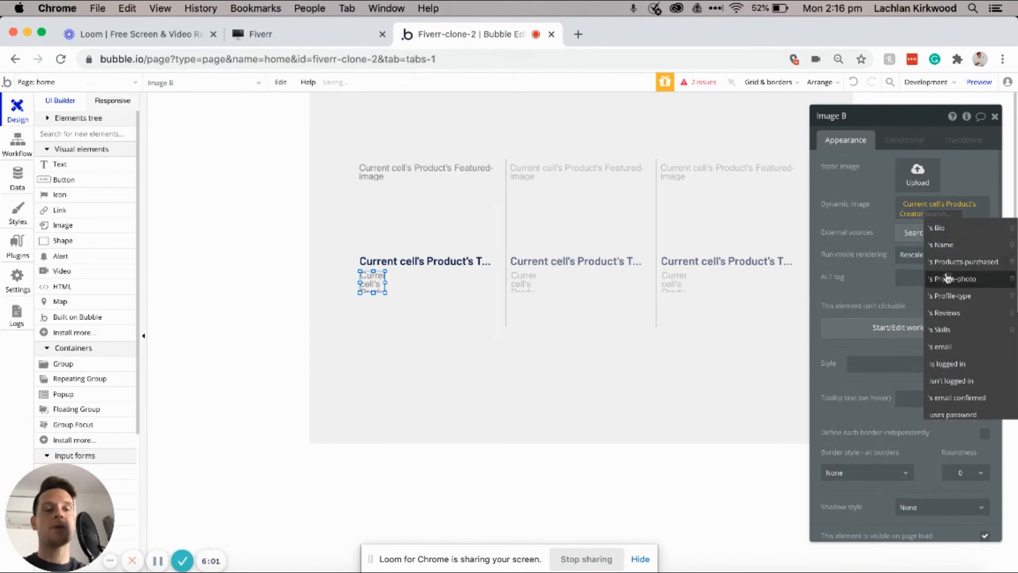
{"action": "left_click", "coordinate": [949, 279]}
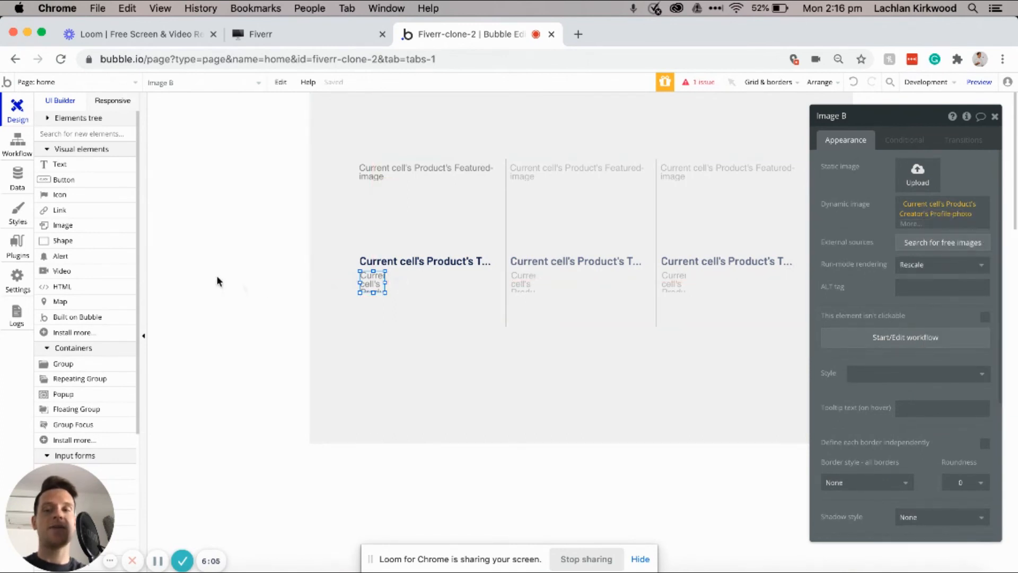
Step: Add a text beside the photo showing Current cell's Product's Creator's Name
{"action": "left_click", "coordinate": [78, 166]}
{"action": "left_click_drag", "start_coordinate": [389, 275], "coordinate": [480, 287]}
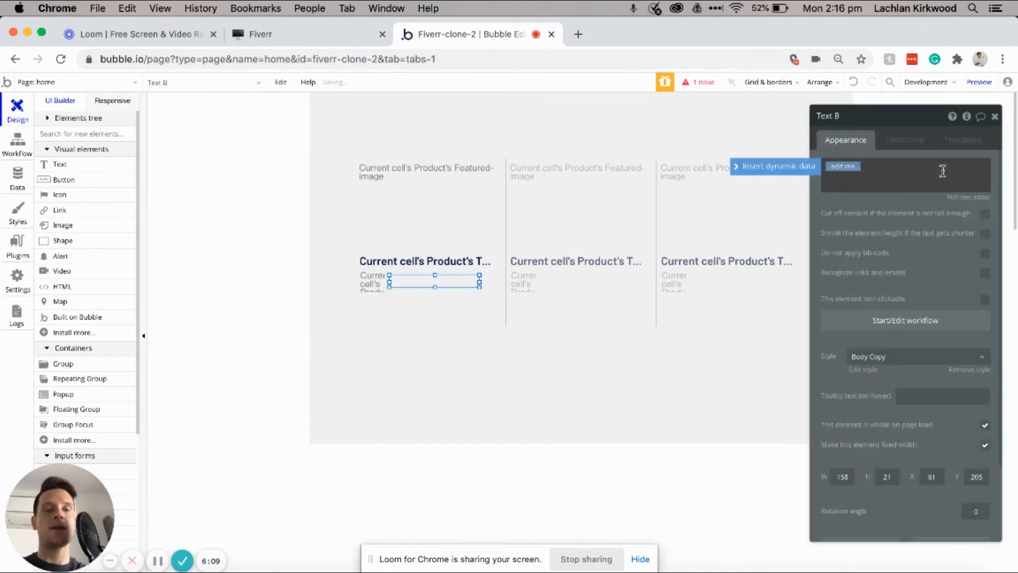
{"action": "left_click", "coordinate": [805, 169]}
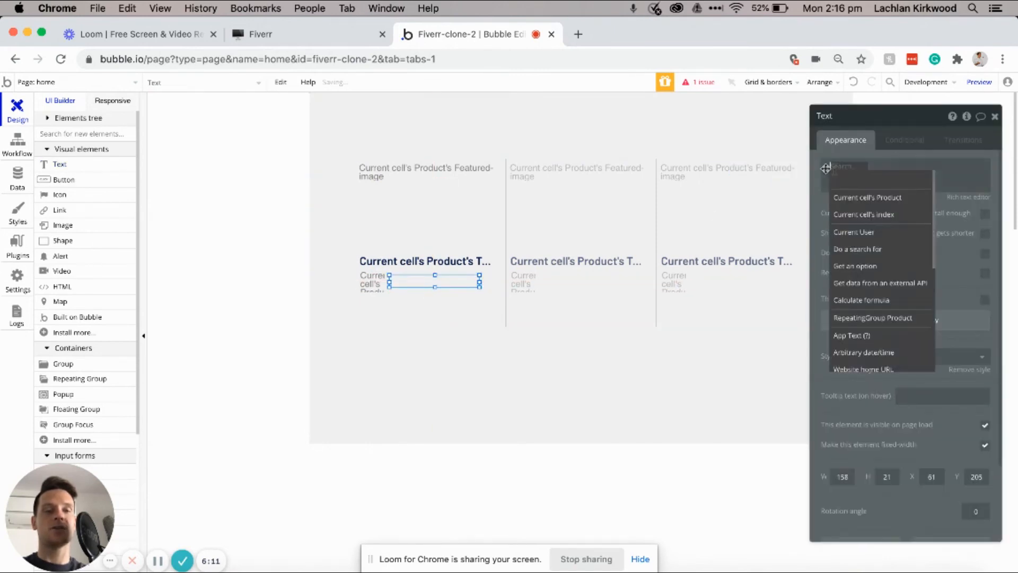
{"action": "left_click", "coordinate": [868, 197]}
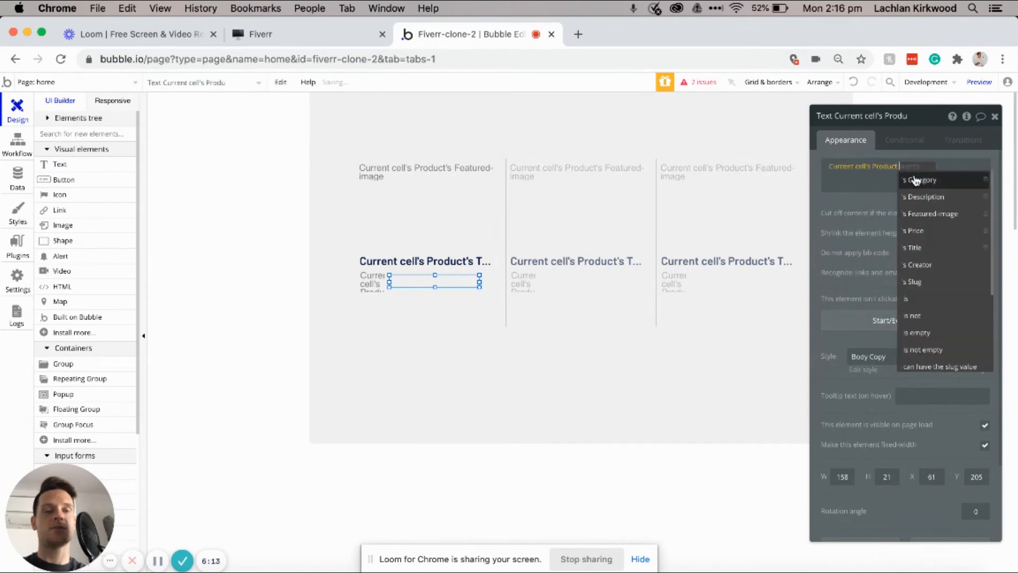
{"action": "left_click", "coordinate": [917, 264]}
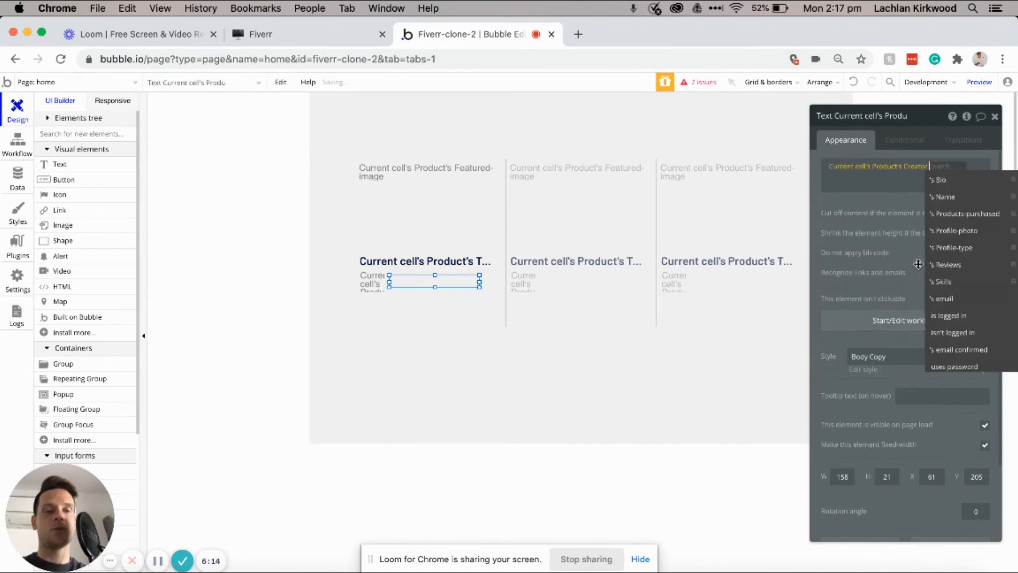
{"action": "left_click", "coordinate": [941, 199]}
{"action": "left_click_drag", "start_coordinate": [480, 287], "coordinate": [486, 291]}
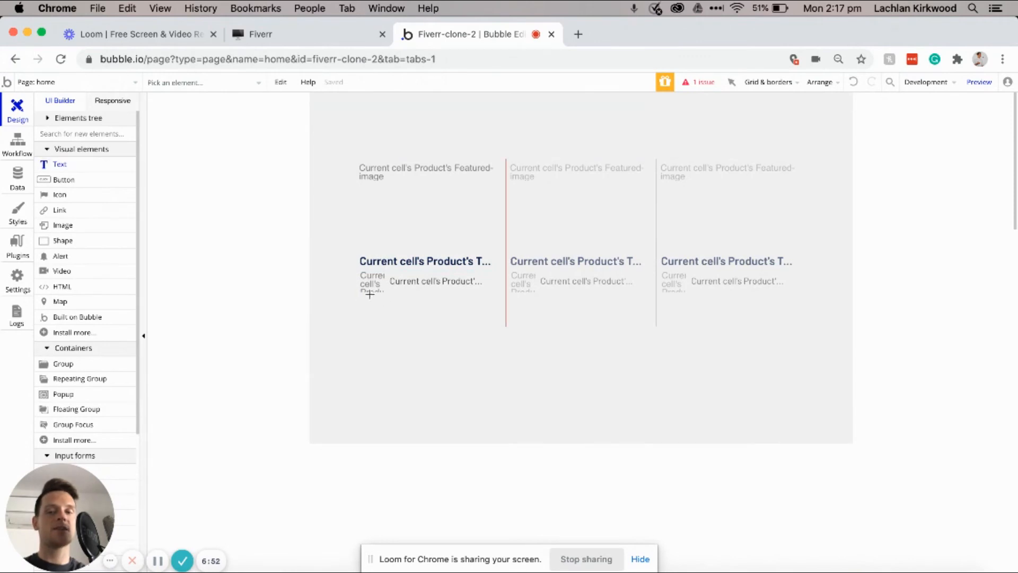
Step: Add a price text of '$' plus Current cell's Product's Price, styled H2 Heading - Dark
{"action": "left_click_drag", "start_coordinate": [356, 295], "coordinate": [497, 311]}
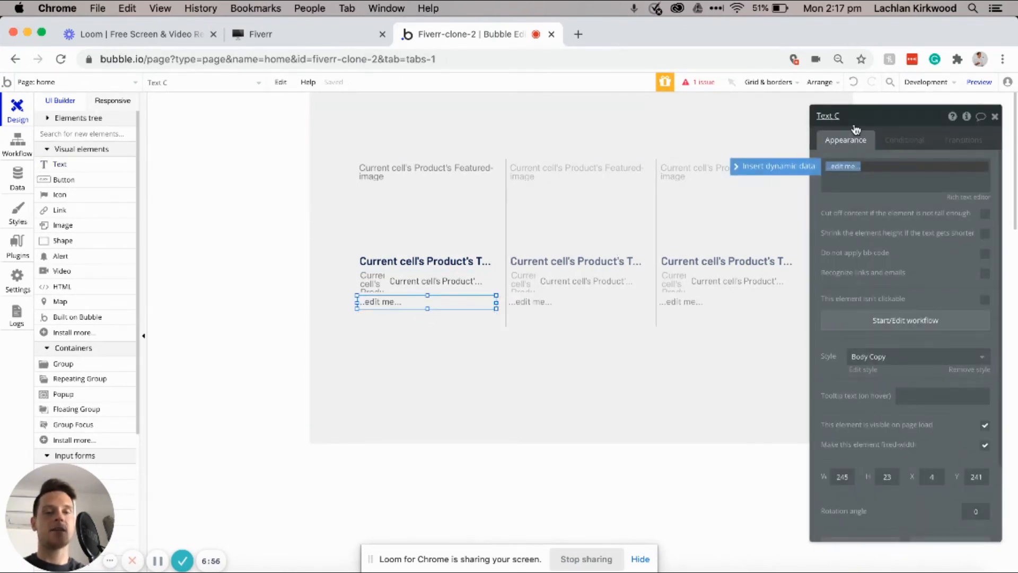
{"action": "key", "text": "BackSpace"}
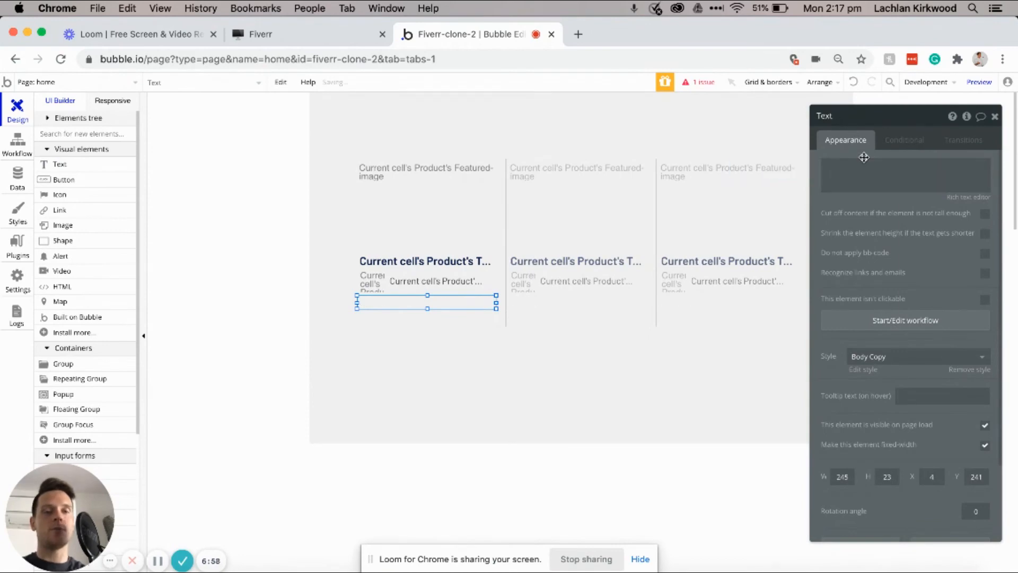
{"action": "left_click", "coordinate": [864, 163]}
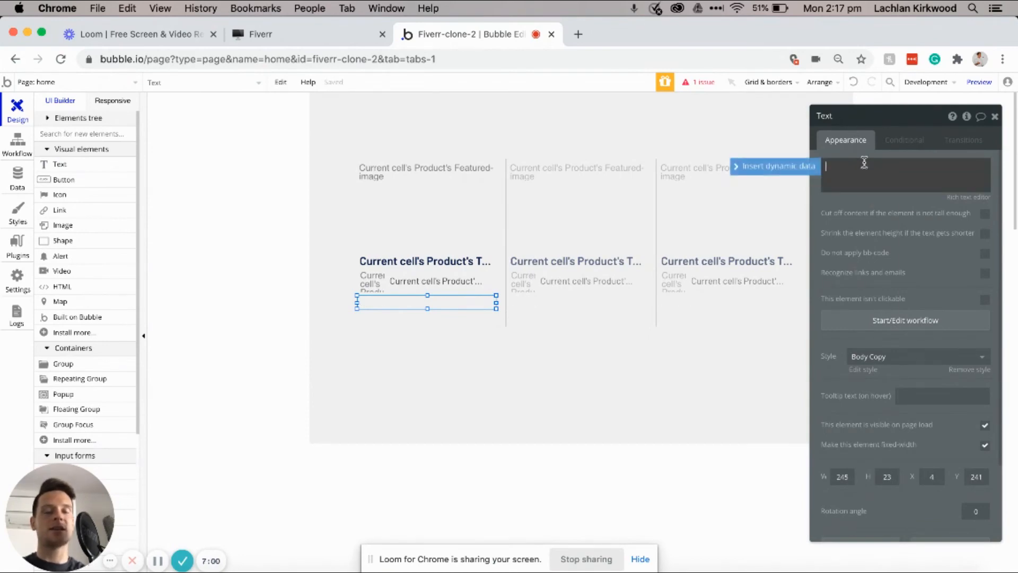
{"action": "left_click", "coordinate": [778, 174]}
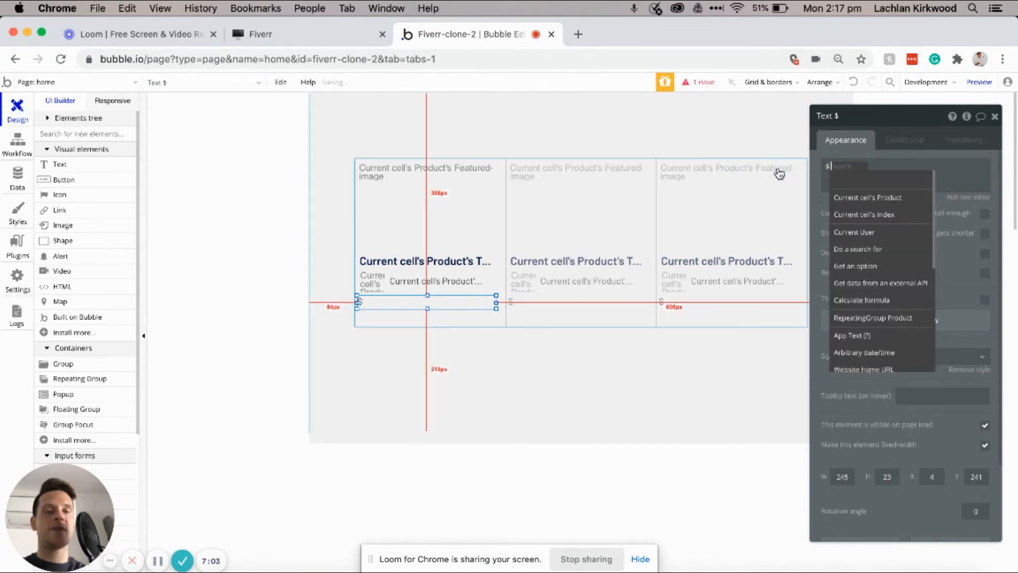
{"action": "left_click", "coordinate": [853, 197]}
{"action": "left_click", "coordinate": [919, 232]}
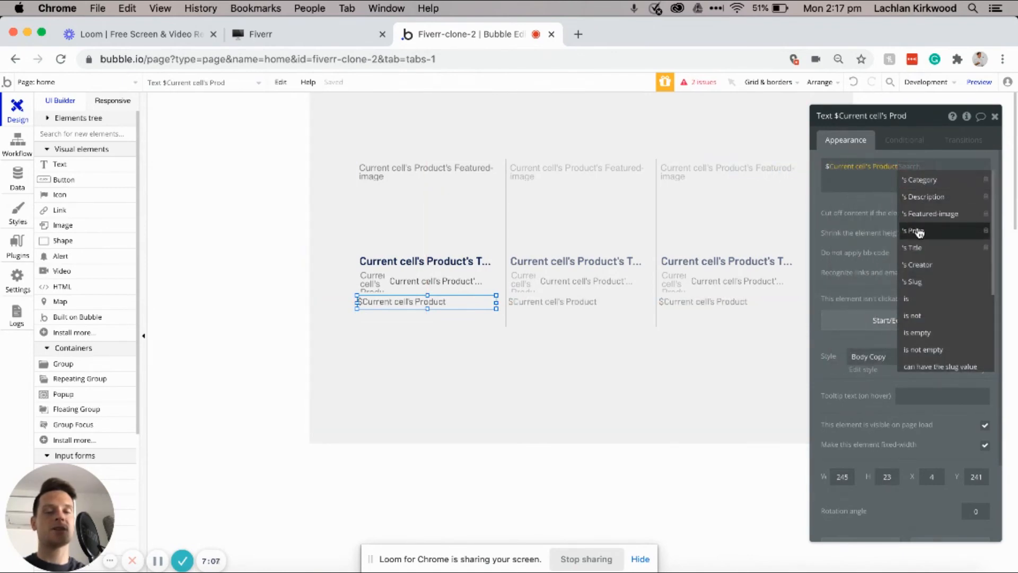
{"action": "left_click", "coordinate": [887, 354]}
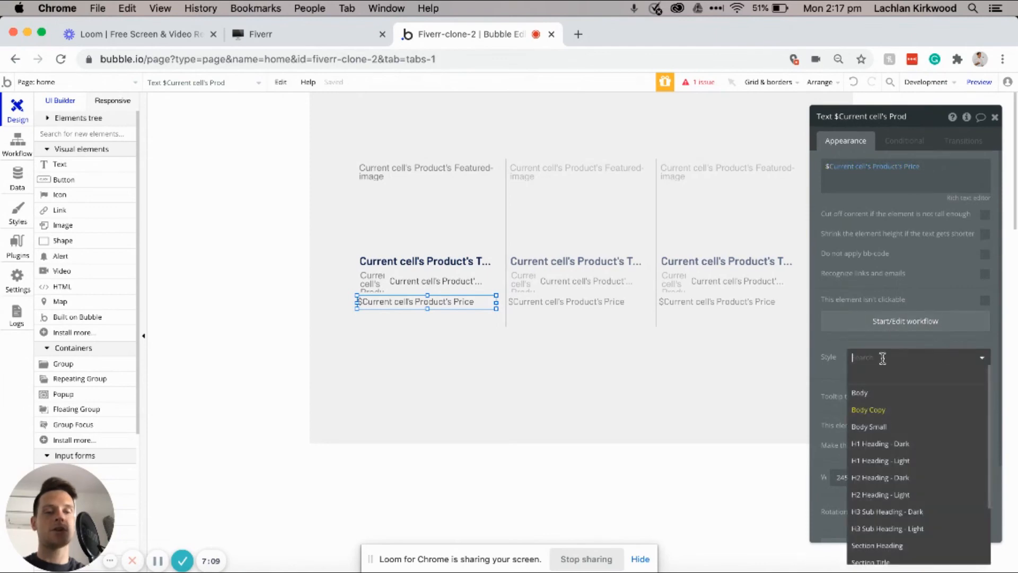
{"action": "left_click", "coordinate": [878, 477]}
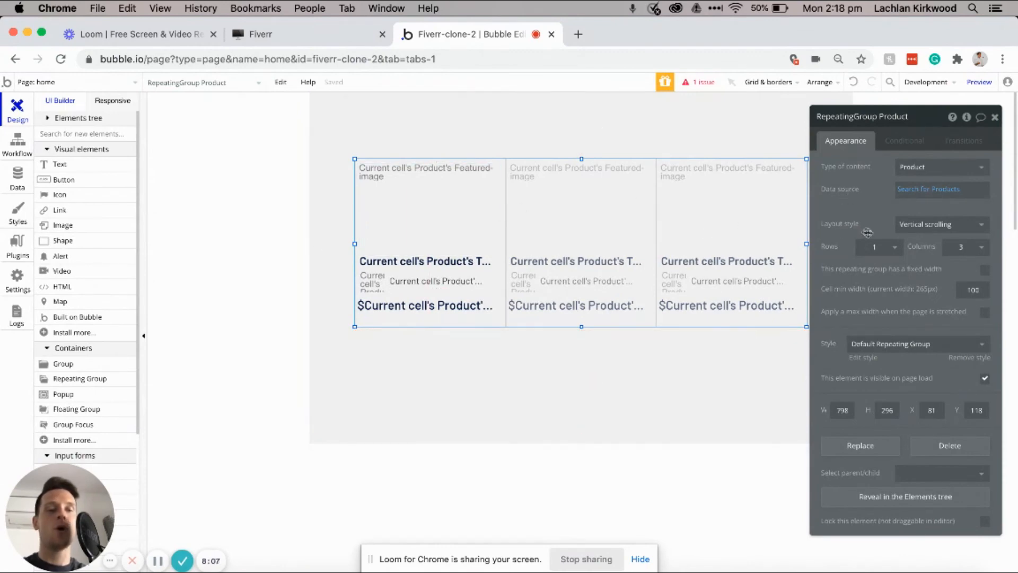
Step: Try a two-row product grid by setting rows to 2 and stretching the grid taller
{"action": "left_click", "coordinate": [880, 248]}
{"action": "left_click", "coordinate": [872, 284]}
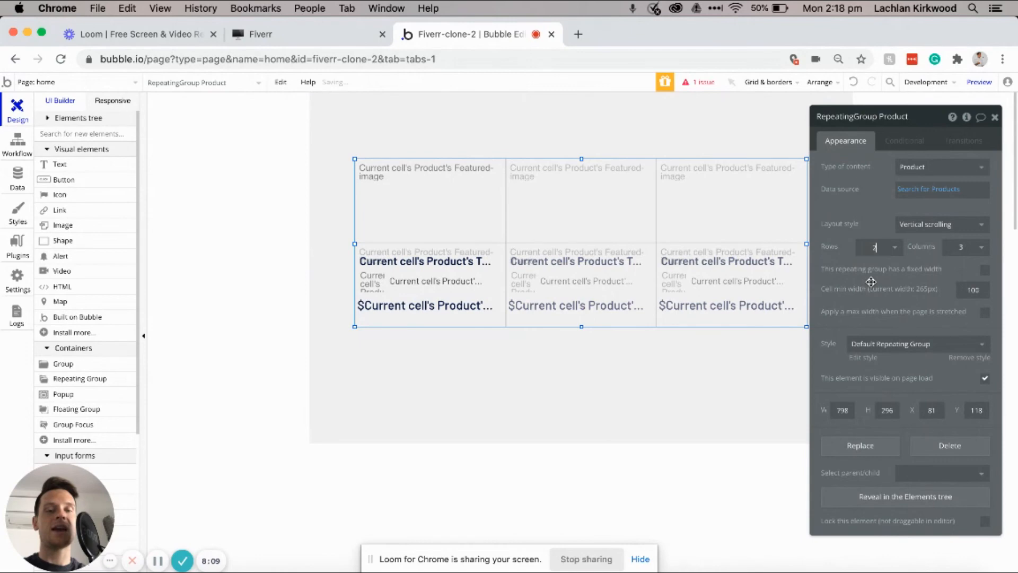
{"action": "left_click_drag", "start_coordinate": [582, 326], "coordinate": [568, 462]}
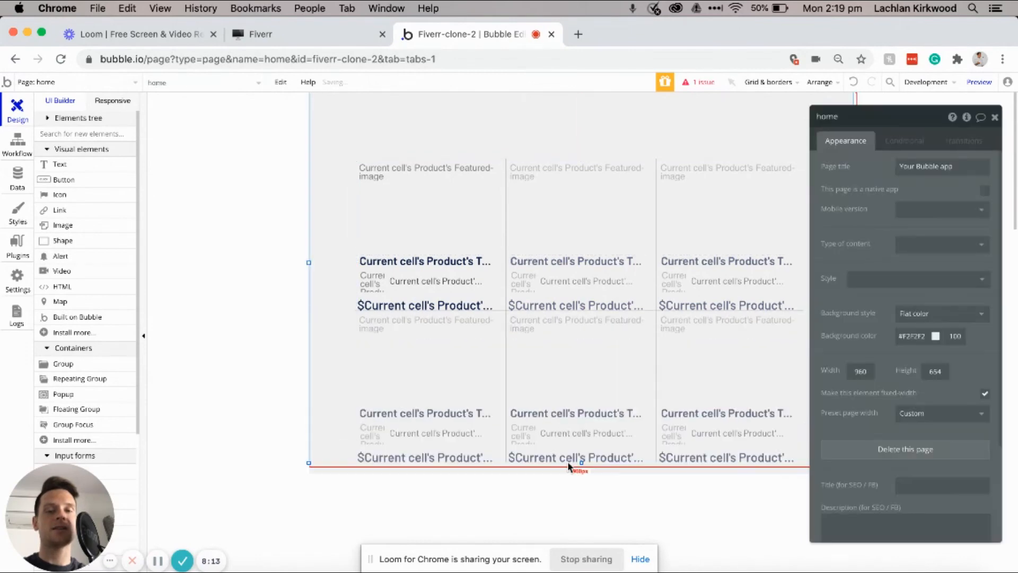
{"action": "scroll", "coordinate": [567, 424], "scroll_direction": "down", "scroll_amount": 4}
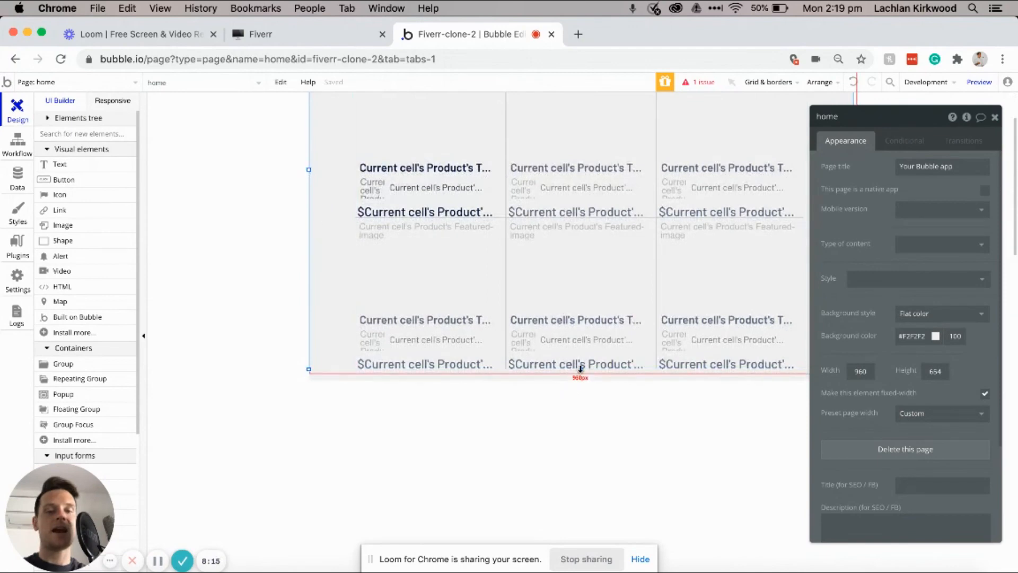
{"action": "left_click", "coordinate": [580, 369]}
{"action": "left_click_drag", "start_coordinate": [581, 369], "coordinate": [579, 441]}
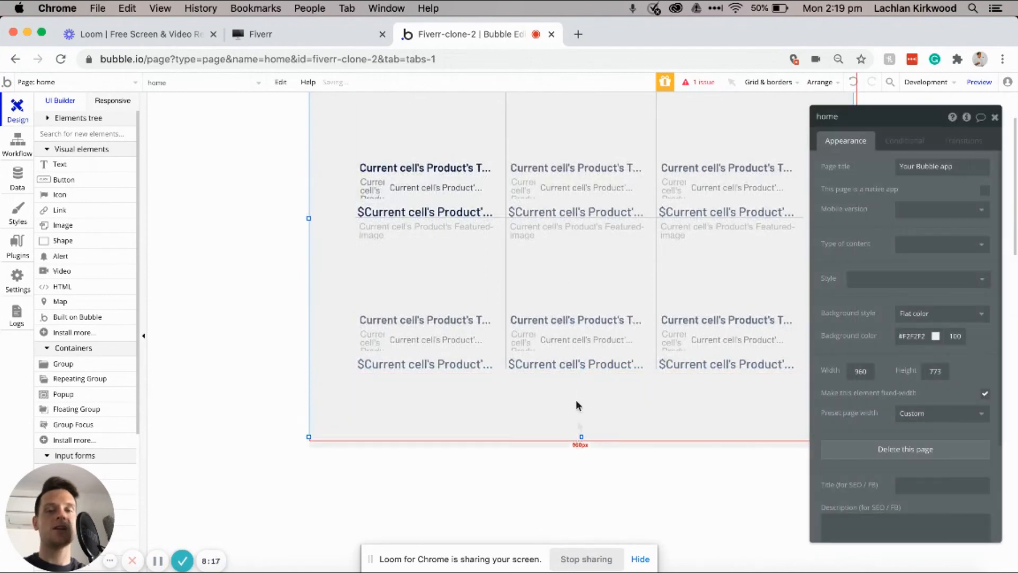
Step: Undo twice to restore the single-row grid and the 600 px page height
{"action": "scroll", "coordinate": [552, 280], "scroll_direction": "up", "scroll_amount": 3}
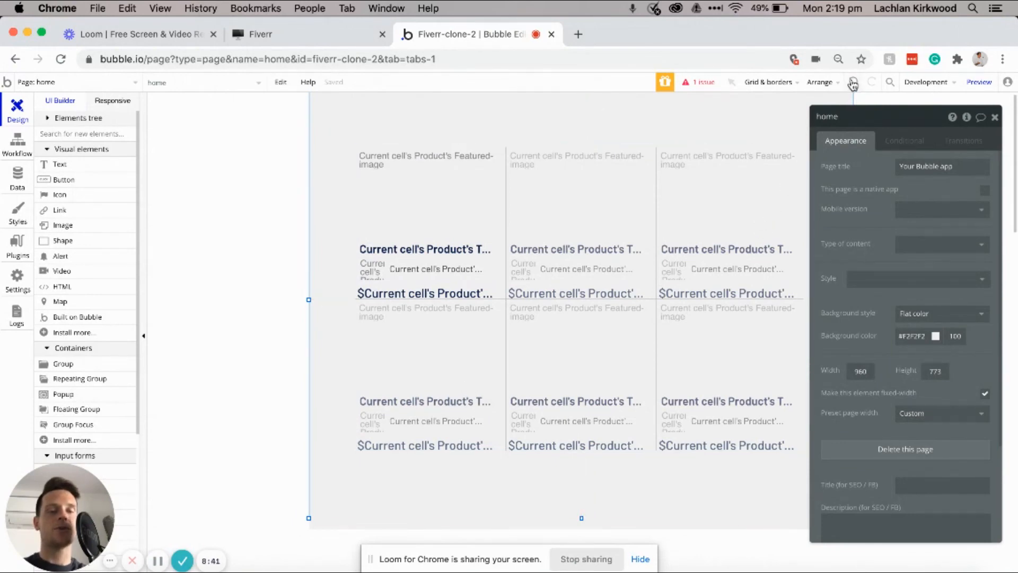
{"action": "left_click", "coordinate": [853, 82]}
{"action": "left_click", "coordinate": [853, 83]}
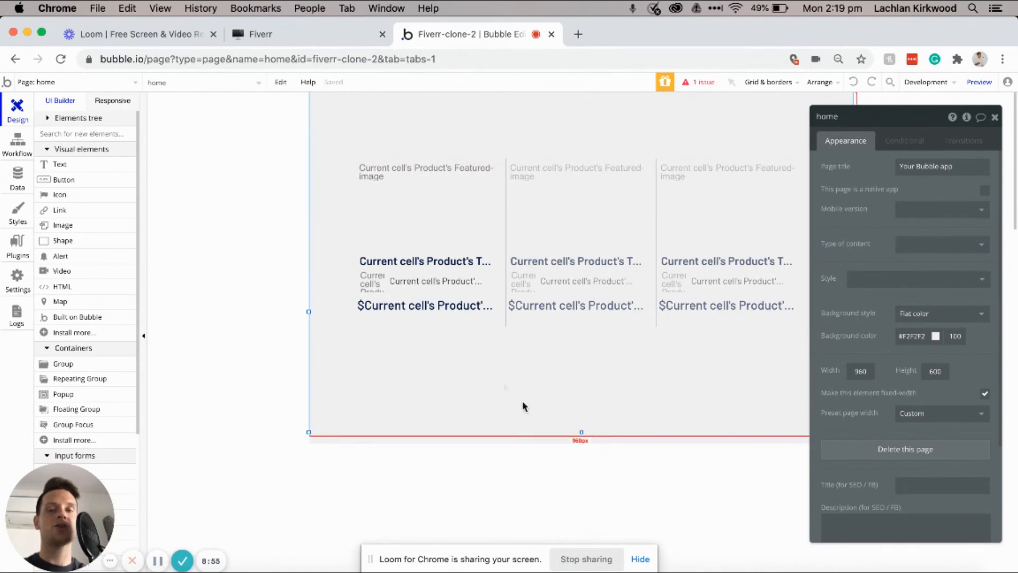
Step: Add a 'Web Development' text above the product grid in H2 Heading - Dark style
{"action": "left_click", "coordinate": [59, 164]}
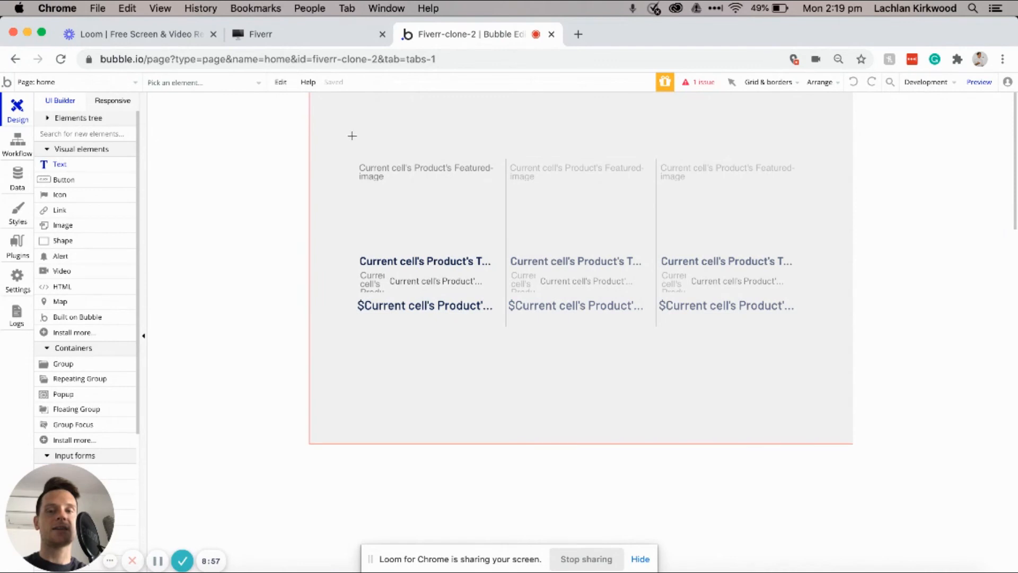
{"action": "left_click_drag", "start_coordinate": [357, 135], "coordinate": [485, 151]}
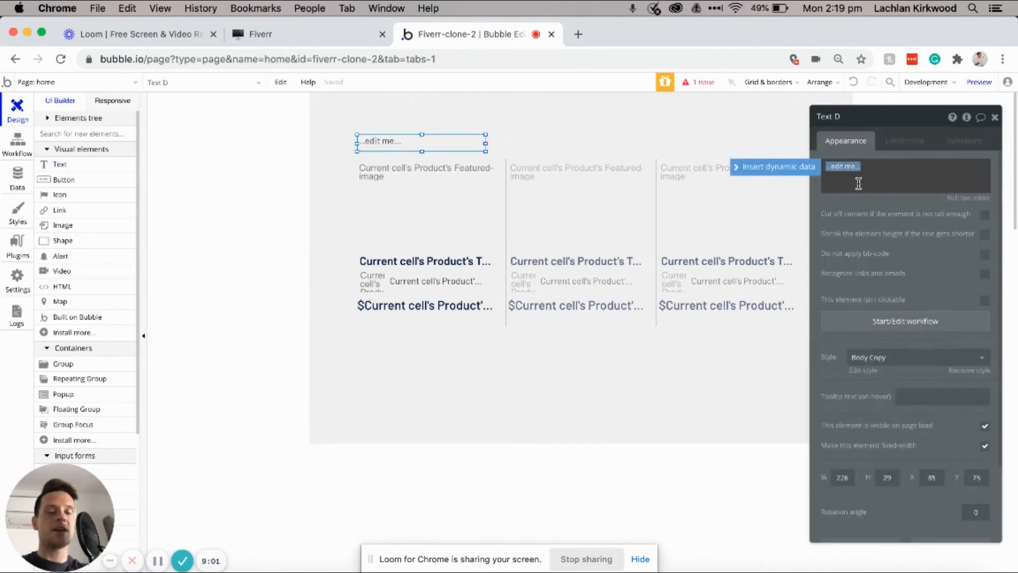
{"action": "type", "text": "Web"}
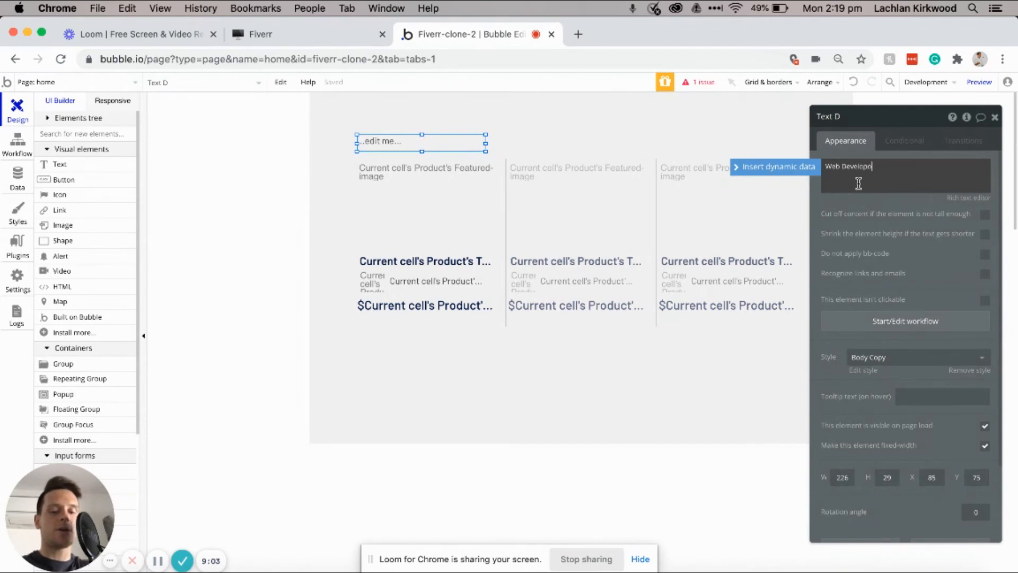
{"action": "type", "text": " Development"}
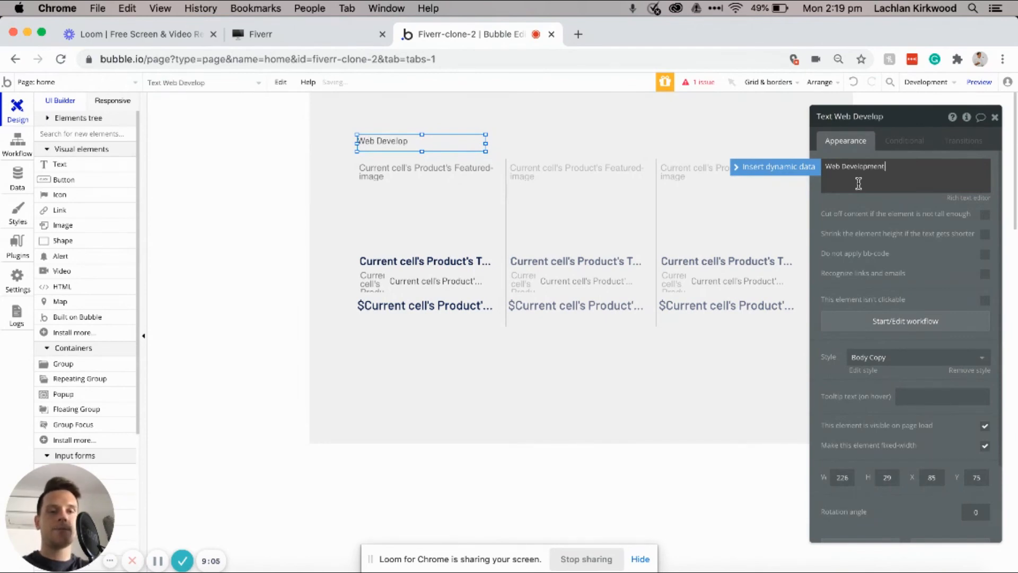
{"action": "left_click", "coordinate": [878, 360]}
{"action": "left_click", "coordinate": [873, 477]}
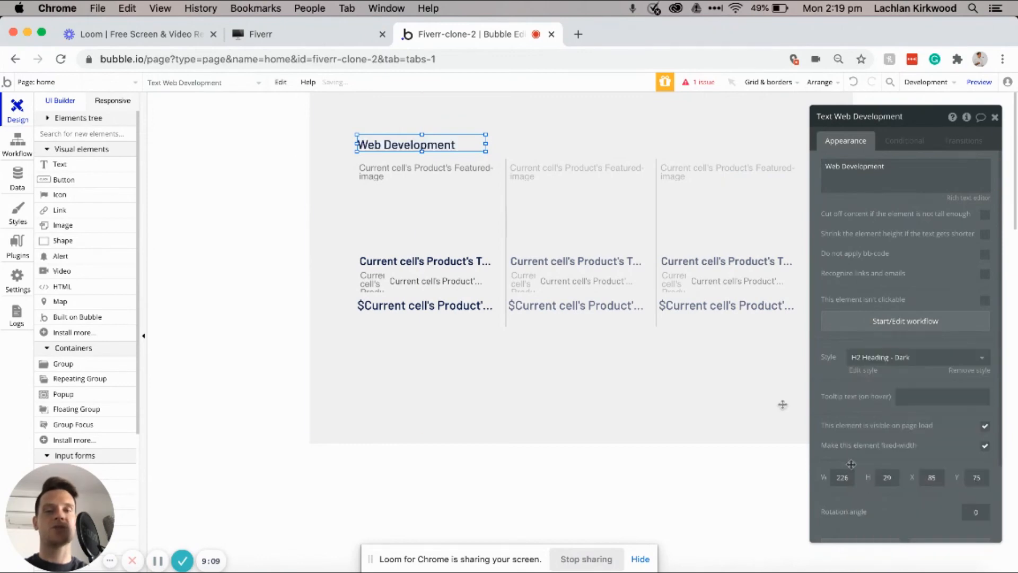
Step: Nudge the product grid up slightly beneath the new heading
{"action": "left_click", "coordinate": [518, 223]}
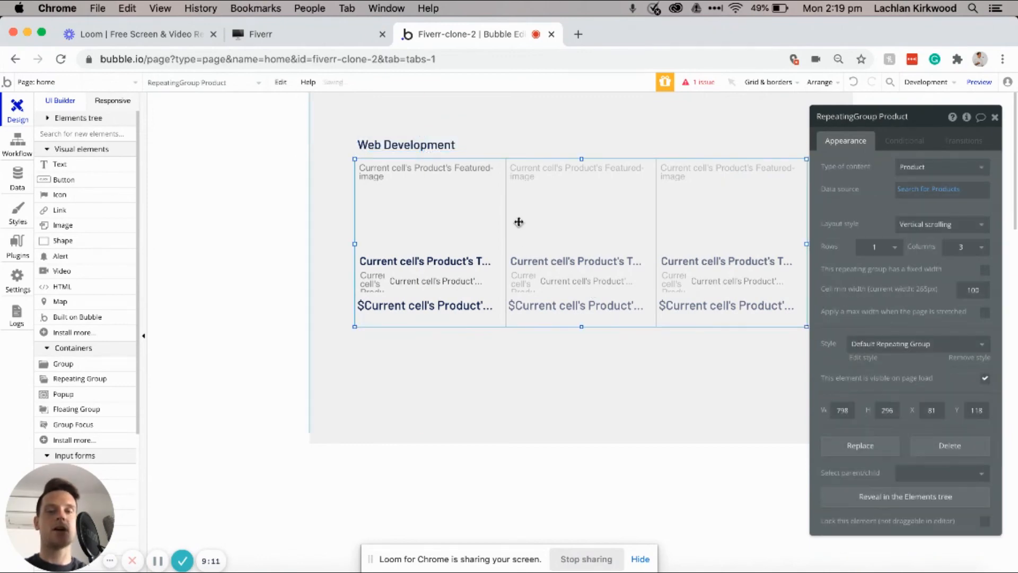
{"action": "key", "text": "Up"}
{"action": "key", "text": "Up"}
{"action": "key", "text": "Up"}
{"action": "key", "text": "Up"}
{"action": "key", "text": "Up"}
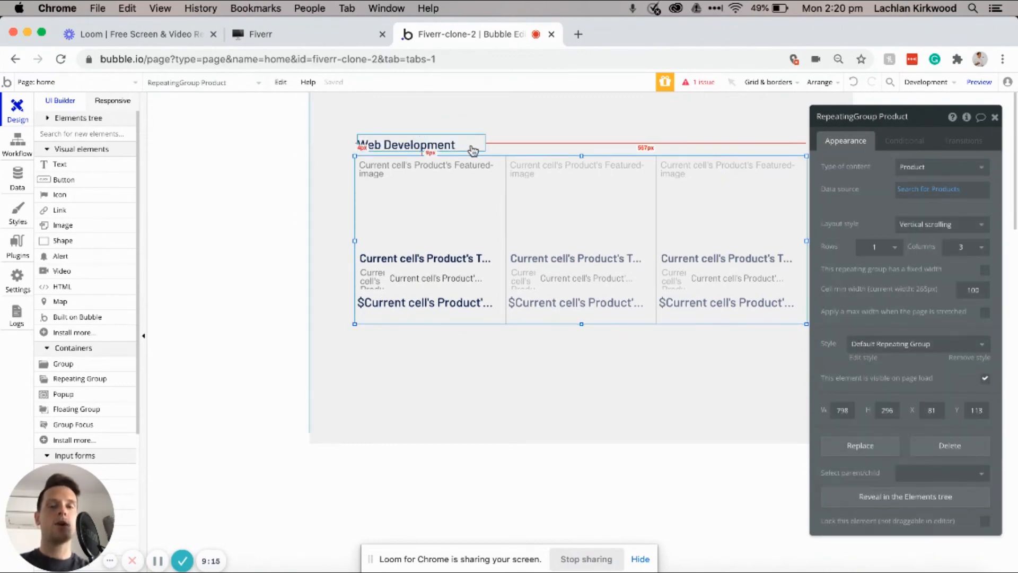
{"action": "left_click", "coordinate": [504, 139]}
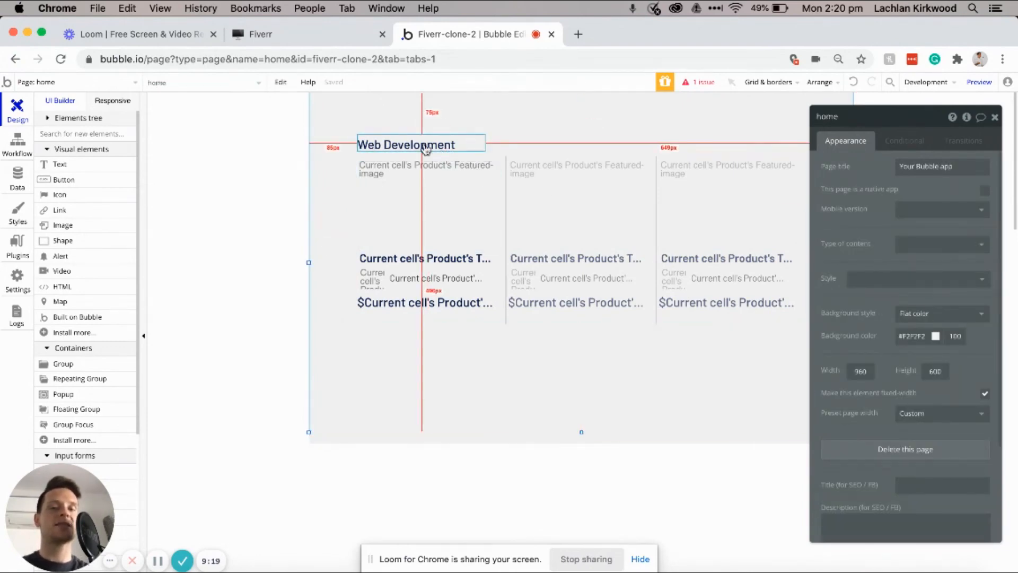
{"action": "left_click", "coordinate": [506, 203]}
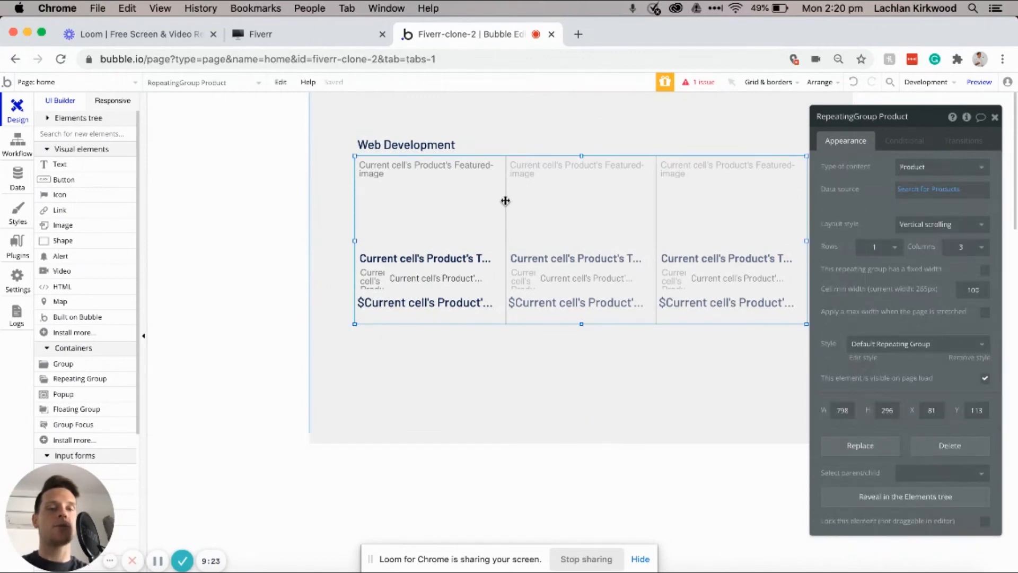
Step: Add a Category = constraint to the grid's Search for Products
{"action": "left_click", "coordinate": [941, 192]}
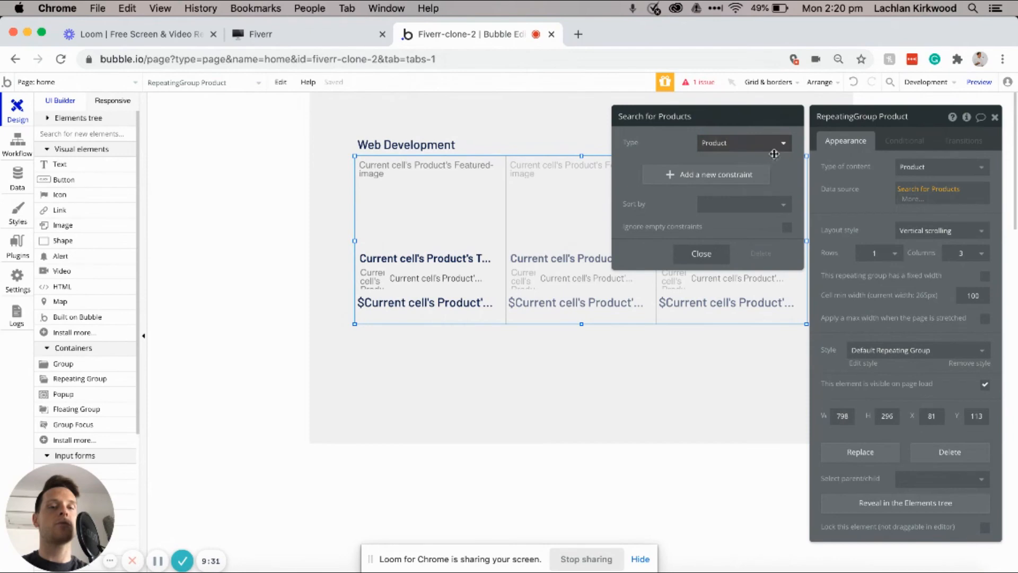
{"action": "left_click", "coordinate": [677, 181]}
{"action": "left_click", "coordinate": [643, 172]}
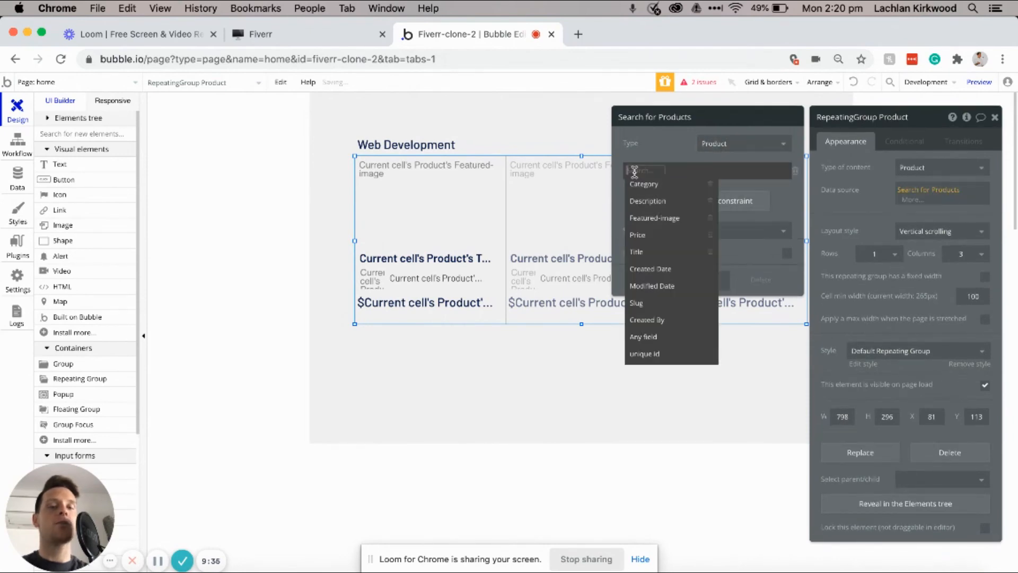
{"action": "left_click", "coordinate": [641, 185]}
{"action": "left_click", "coordinate": [663, 175]}
{"action": "left_click", "coordinate": [670, 187]}
Step: Set the Category value to Web Development, then select the heading together with the grid
{"action": "left_click", "coordinate": [676, 173]}
{"action": "type", "text": "WebDev"}
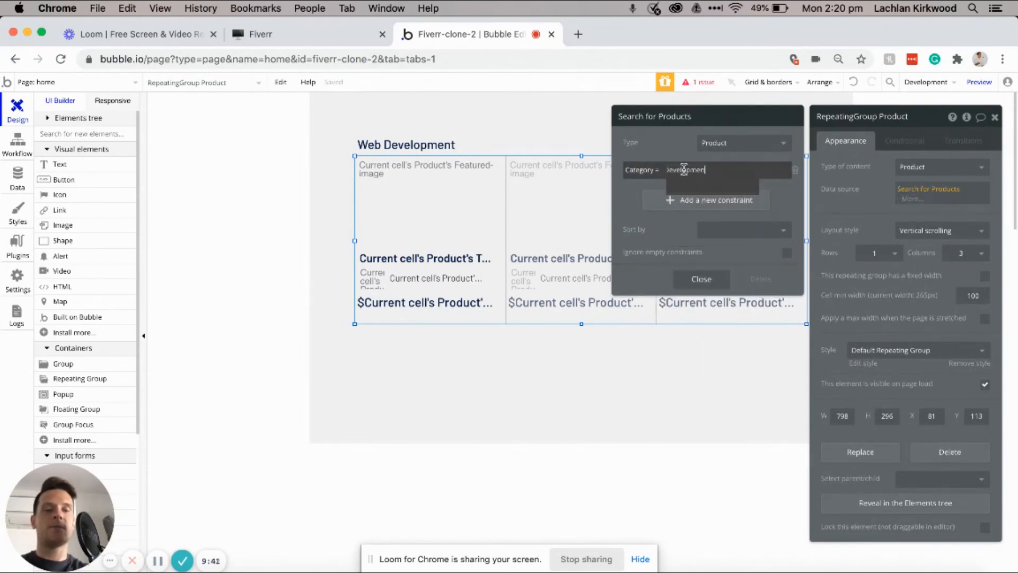
{"action": "key", "text": "Return"}
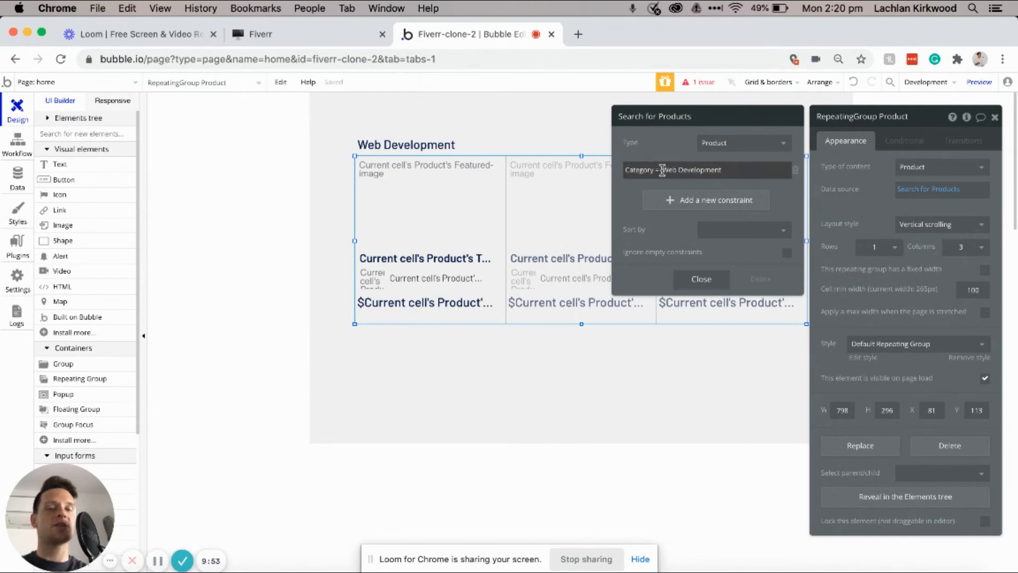
{"action": "left_click", "coordinate": [663, 169]}
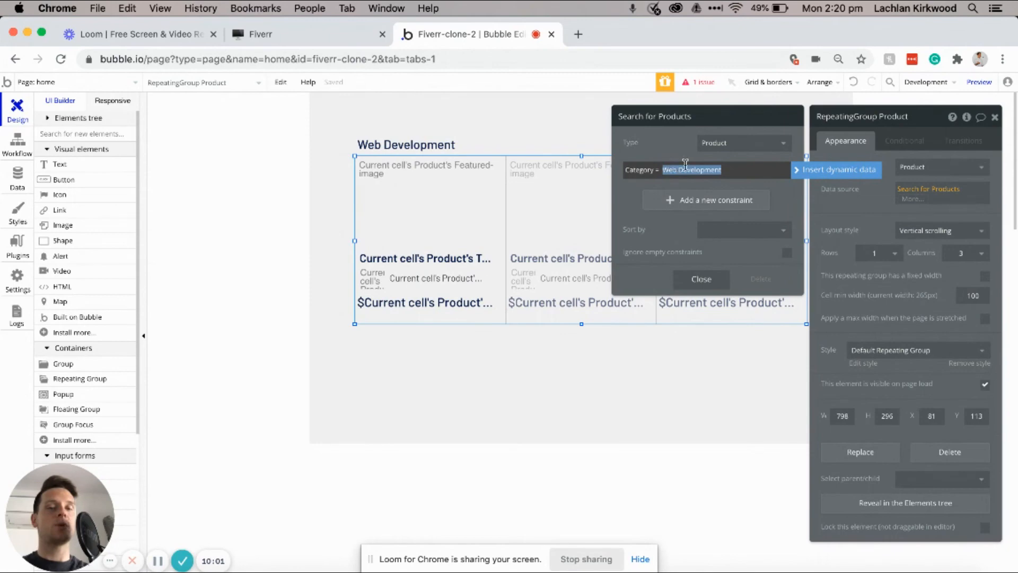
{"action": "left_click", "coordinate": [624, 190]}
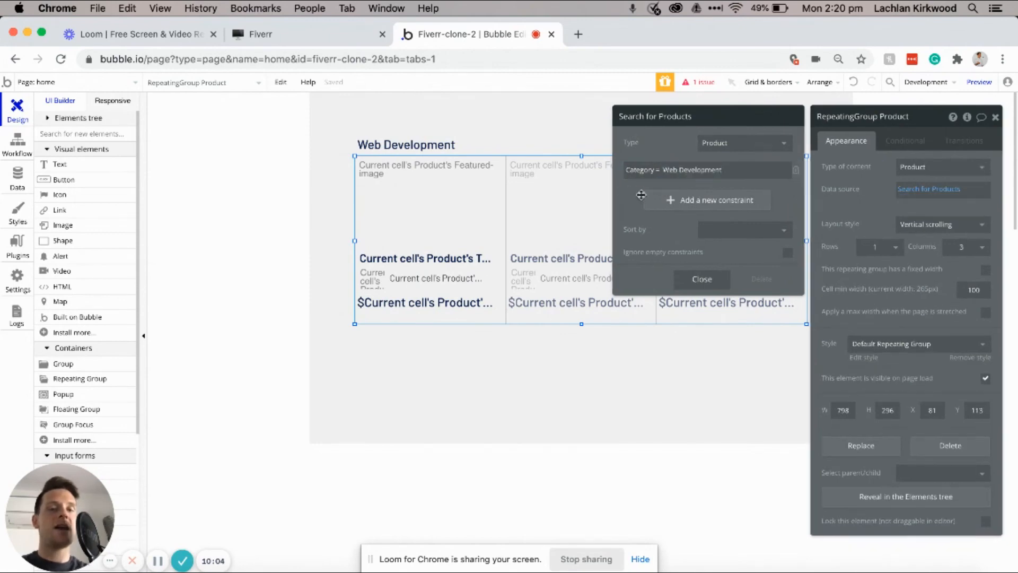
{"action": "left_click", "coordinate": [408, 146]}
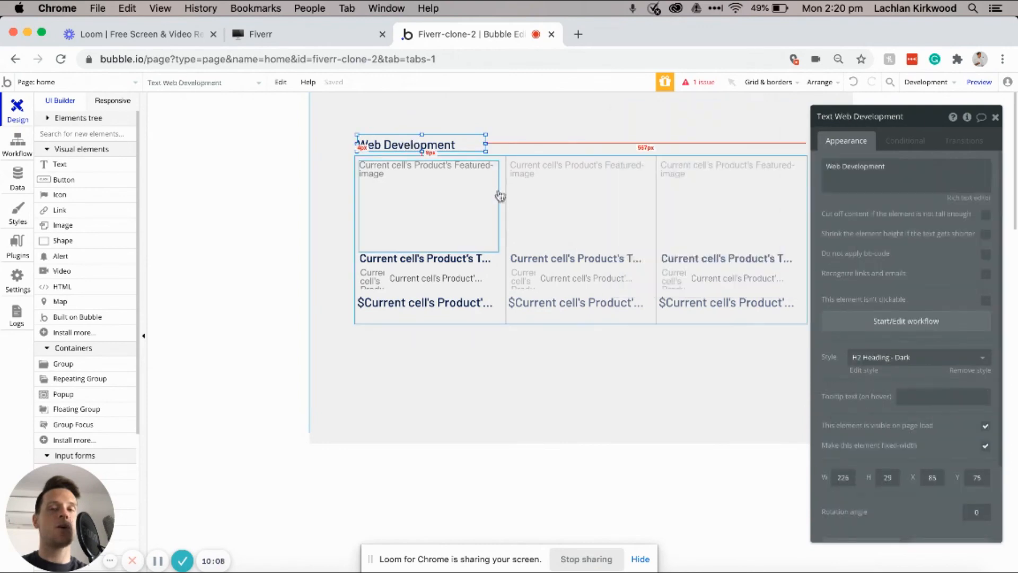
{"action": "left_click", "coordinate": [513, 213], "text": "shift"}
Step: Duplicate the Web Development heading and grid and place the copy below the first
{"action": "key", "text": "super+c"}
{"action": "key", "text": "super+v"}
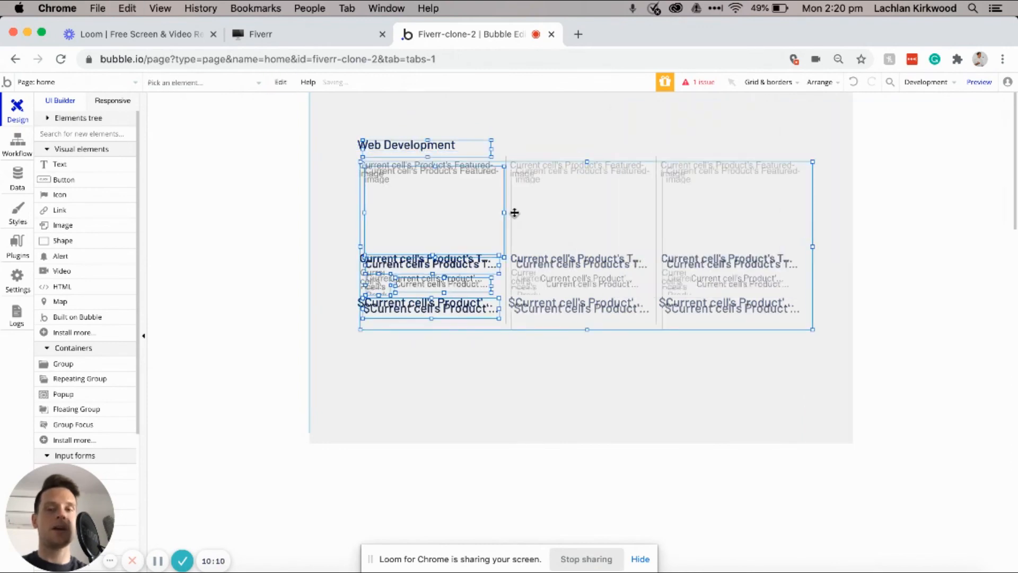
{"action": "left_click_drag", "start_coordinate": [513, 212], "coordinate": [502, 404]}
{"action": "left_click", "coordinate": [513, 337]}
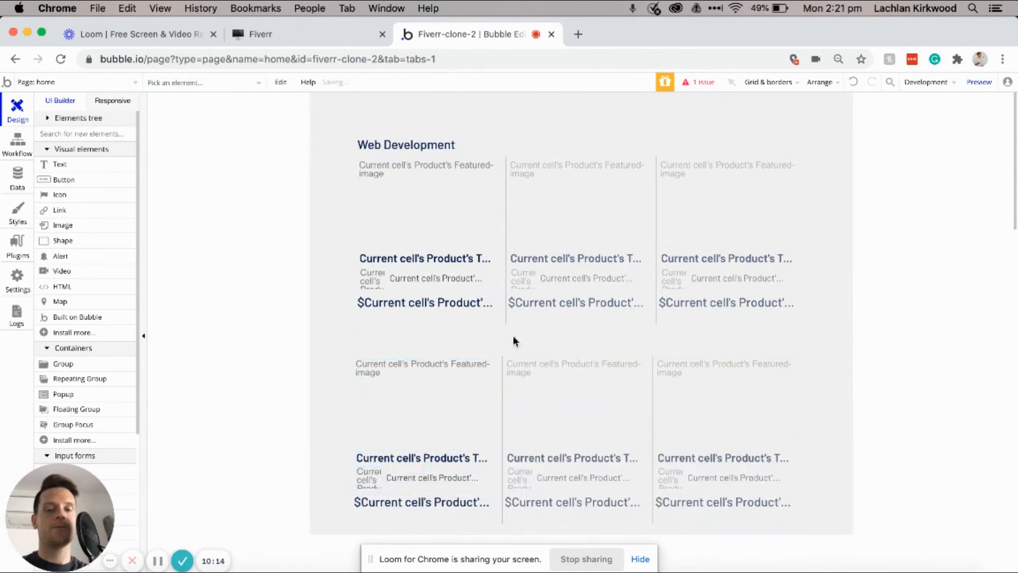
{"action": "scroll", "coordinate": [514, 337], "scroll_direction": "down", "scroll_amount": 1}
Step: Rename the copied heading to 'Voice Overs' and shift the second section down a bit
{"action": "left_click", "coordinate": [471, 304]}
{"action": "left_click_drag", "start_coordinate": [483, 294], "coordinate": [489, 289]}
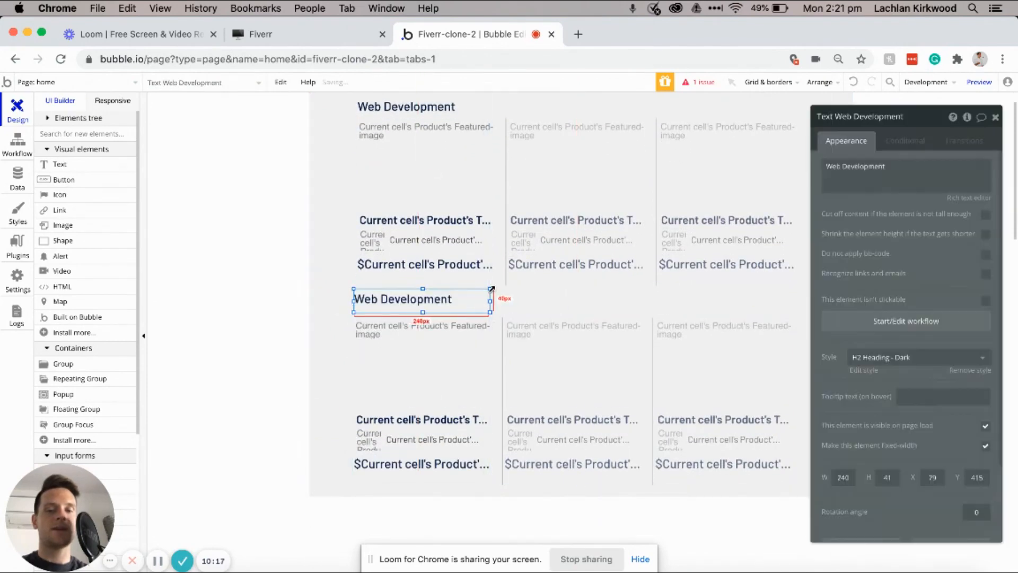
{"action": "triple_click", "coordinate": [892, 176]}
{"action": "type", "text": "Voice"}
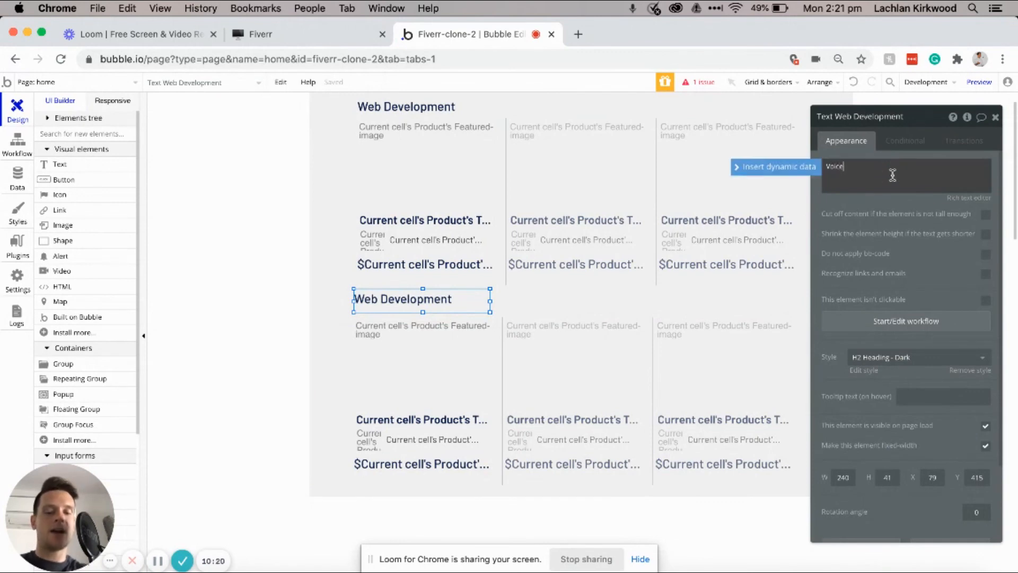
{"action": "type", "text": " Overs"}
{"action": "left_click", "coordinate": [502, 354], "text": "shift"}
{"action": "key", "text": "Down"}
{"action": "key", "text": "Down"}
{"action": "key", "text": "Down"}
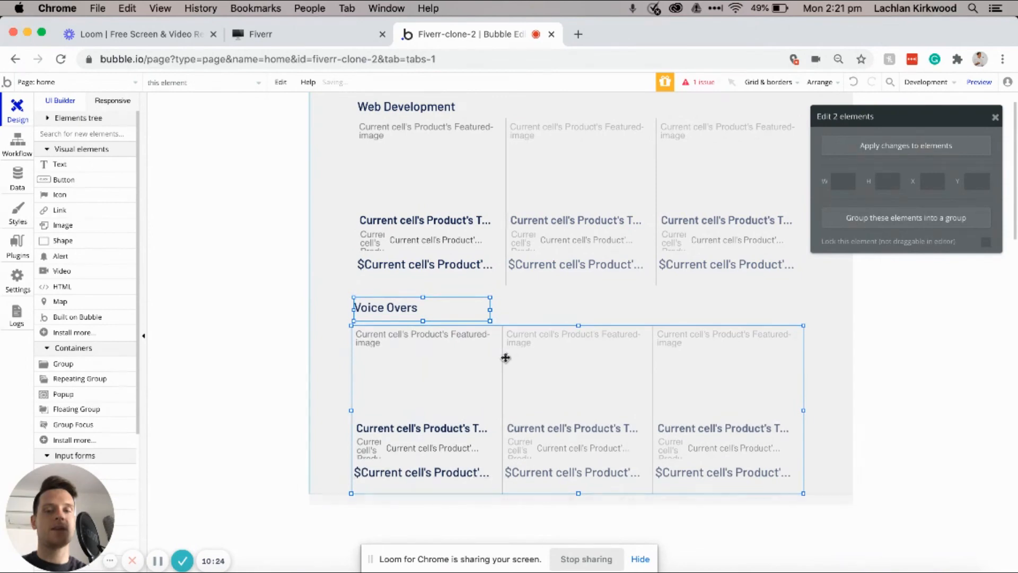
{"action": "left_click", "coordinate": [490, 375]}
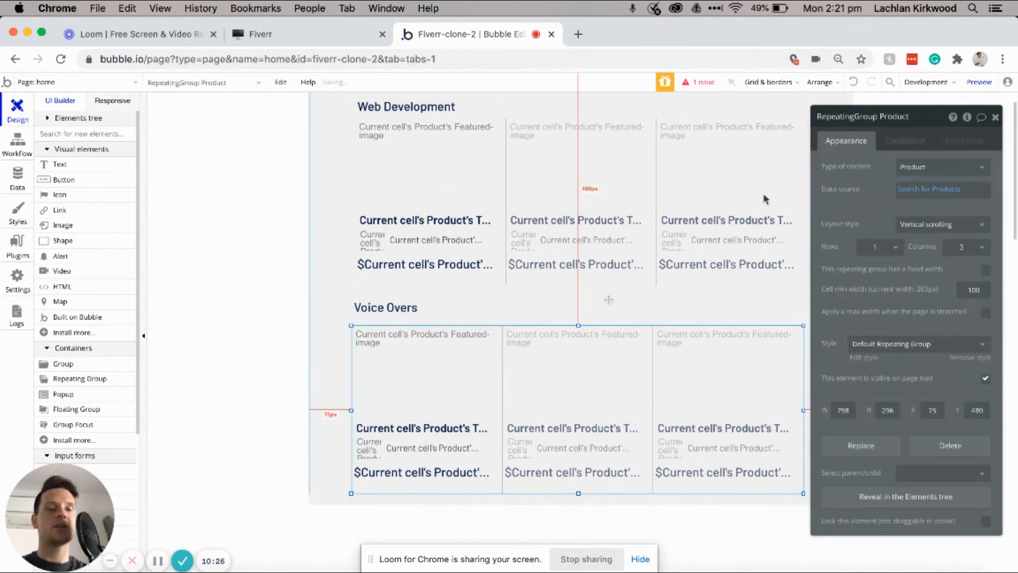
Step: Change the lower grid's Category constraint to Voice Overs
{"action": "left_click", "coordinate": [929, 189]}
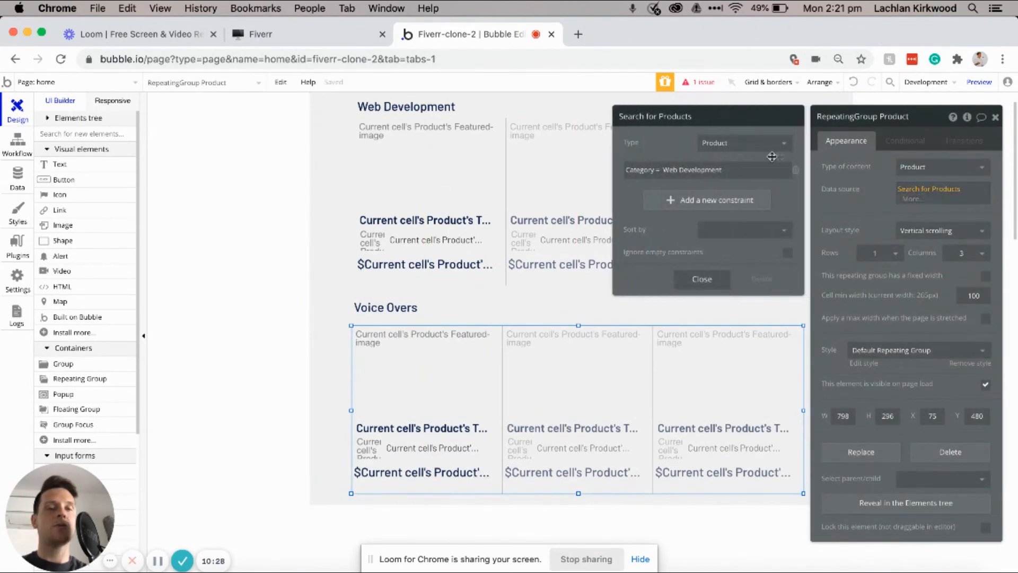
{"action": "left_click", "coordinate": [711, 171]}
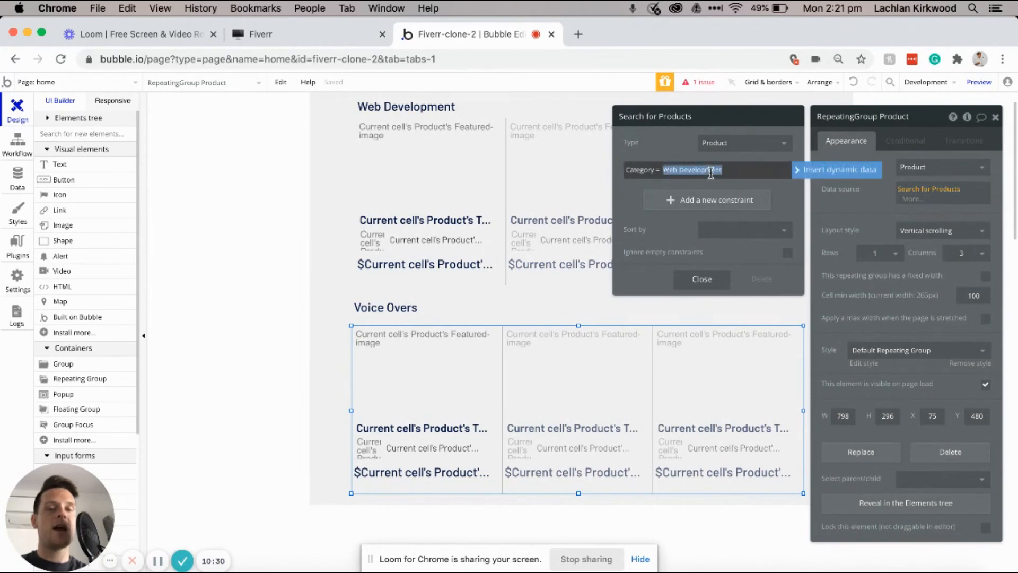
{"action": "type", "text": "Voice"}
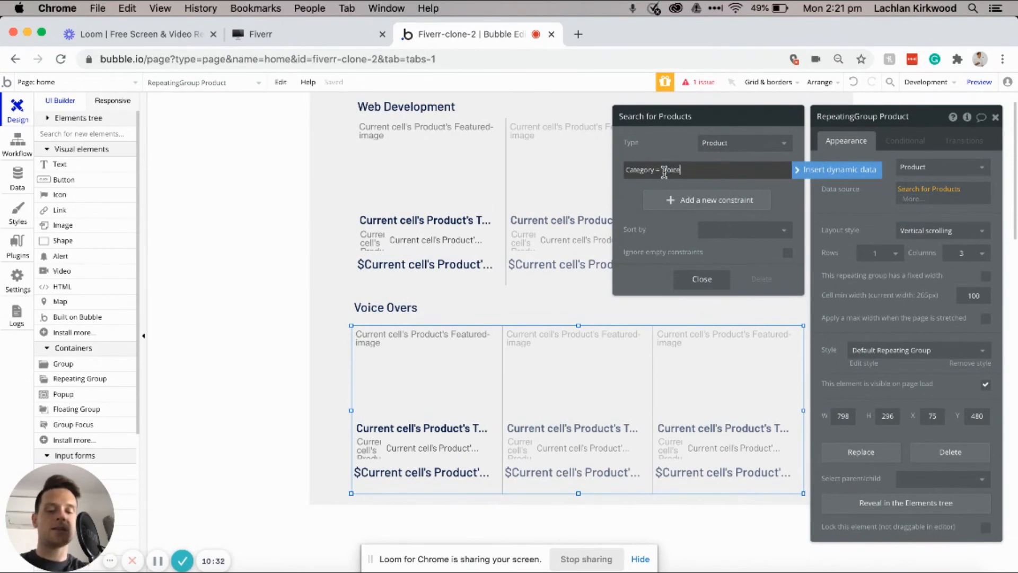
{"action": "type", "text": " Overs"}
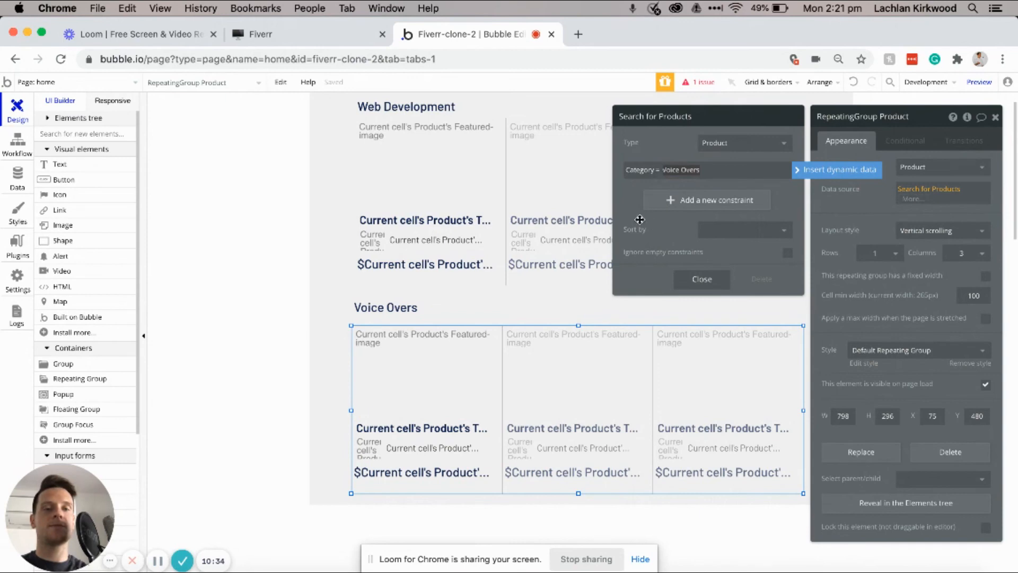
{"action": "left_click", "coordinate": [648, 221]}
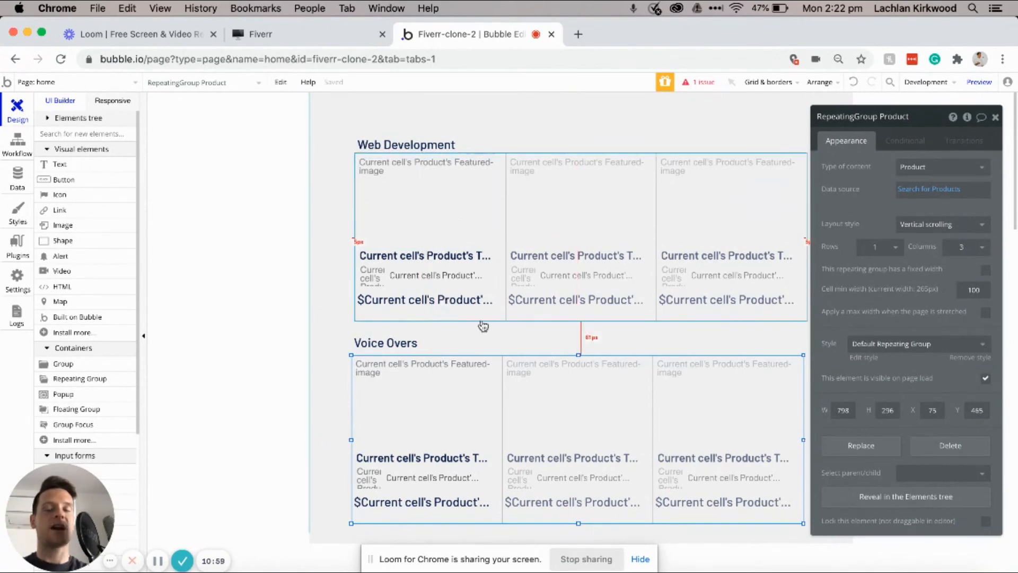
{"action": "scroll", "coordinate": [468, 326], "scroll_direction": "down", "scroll_amount": 2}
{"action": "scroll", "coordinate": [469, 329], "scroll_direction": "up", "scroll_amount": 2}
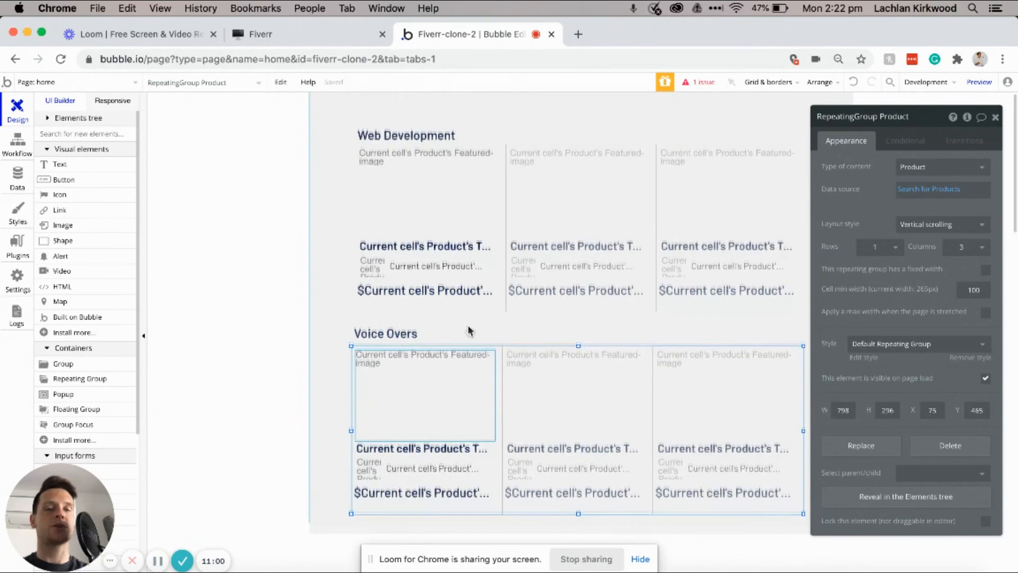
{"action": "scroll", "coordinate": [470, 330], "scroll_direction": "up", "scroll_amount": 1}
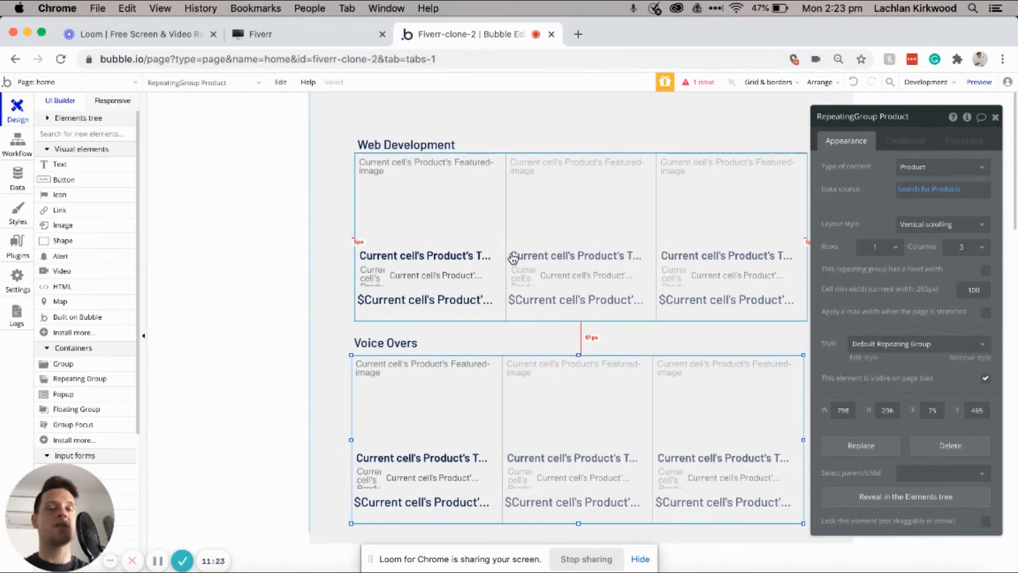
{"action": "left_click", "coordinate": [391, 119]}
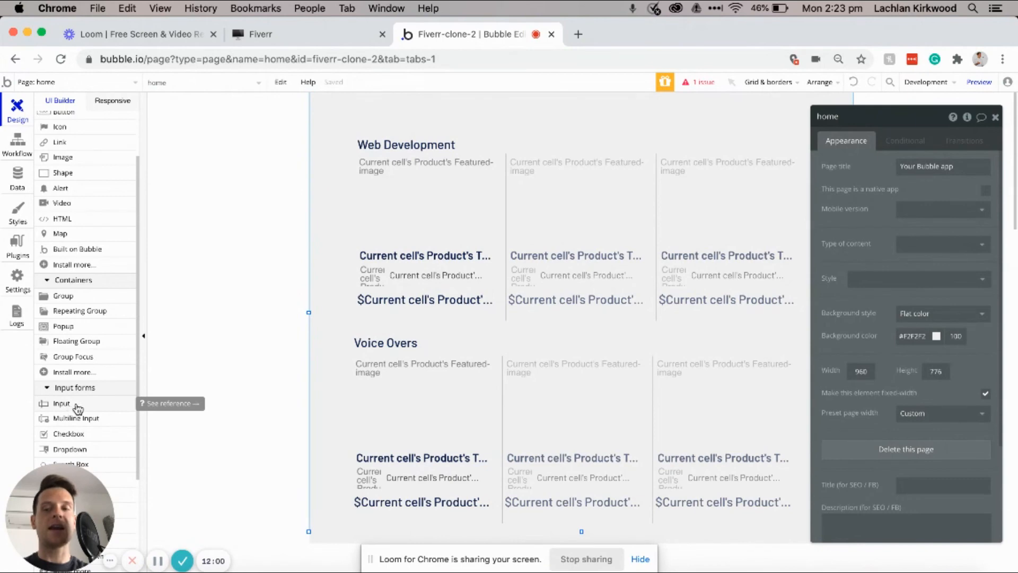
{"action": "scroll", "coordinate": [75, 411], "scroll_direction": "down", "scroll_amount": 2}
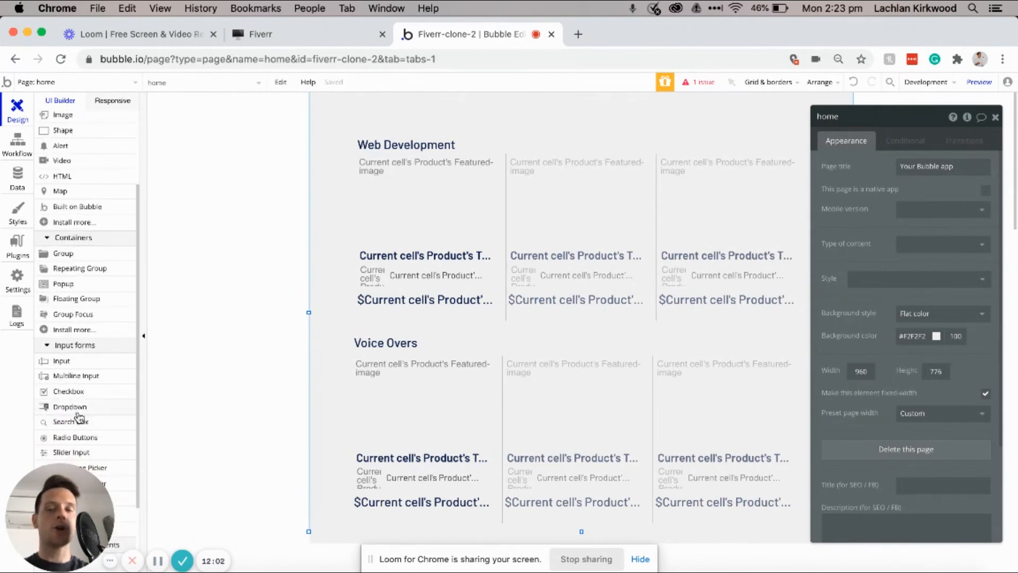
Step: Draw a text input above the Web Development heading with placeholder 'Find services...'
{"action": "left_click", "coordinate": [77, 365]}
{"action": "mouse_move", "coordinate": [356, 103]}
{"action": "left_mouse_down"}
{"action": "mouse_move", "coordinate": [556, 127]}
{"action": "mouse_move", "coordinate": [504, 112]}
{"action": "left_mouse_up"}
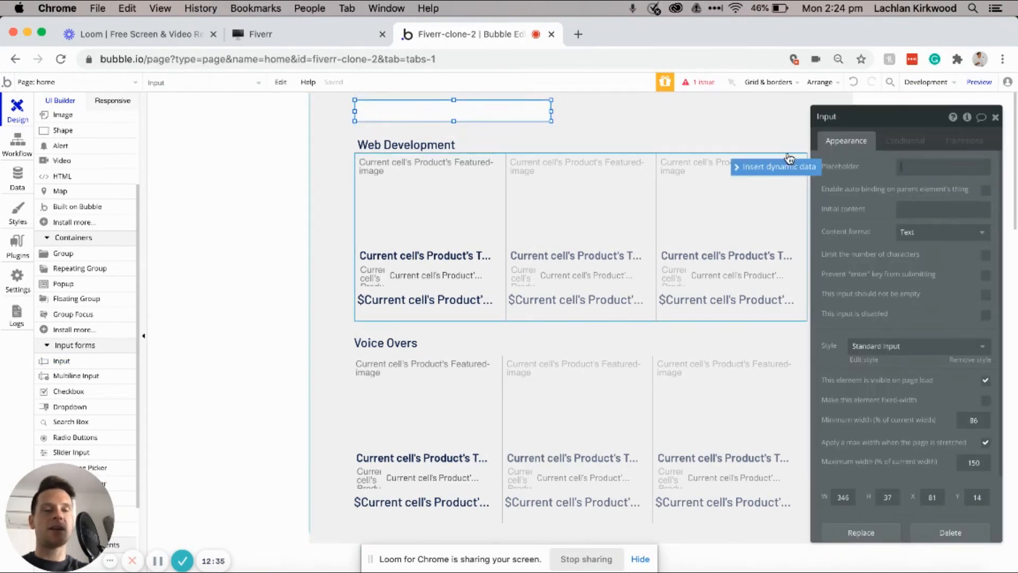
{"action": "type", "text": "d services..."}
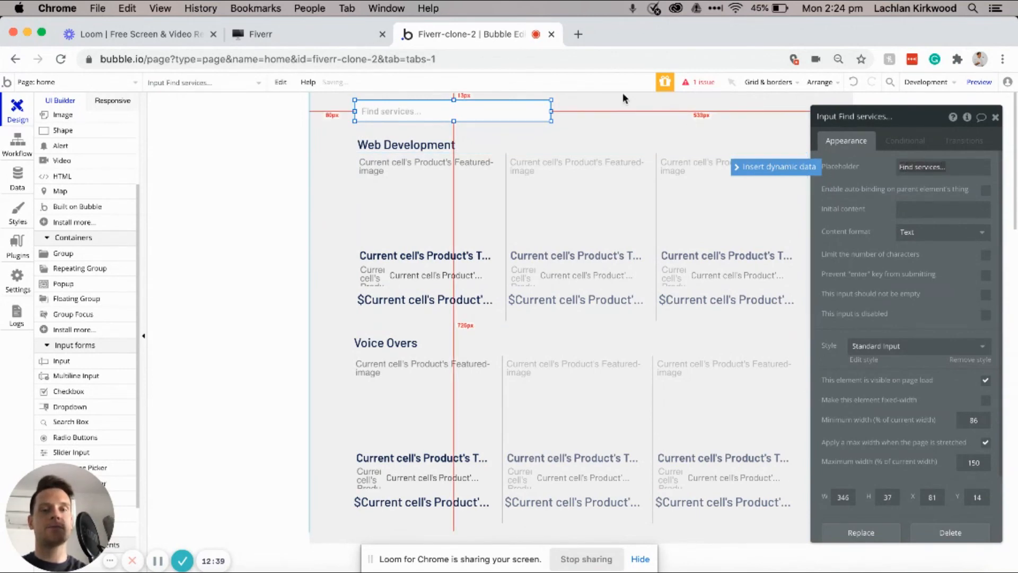
{"action": "left_click", "coordinate": [315, 145]}
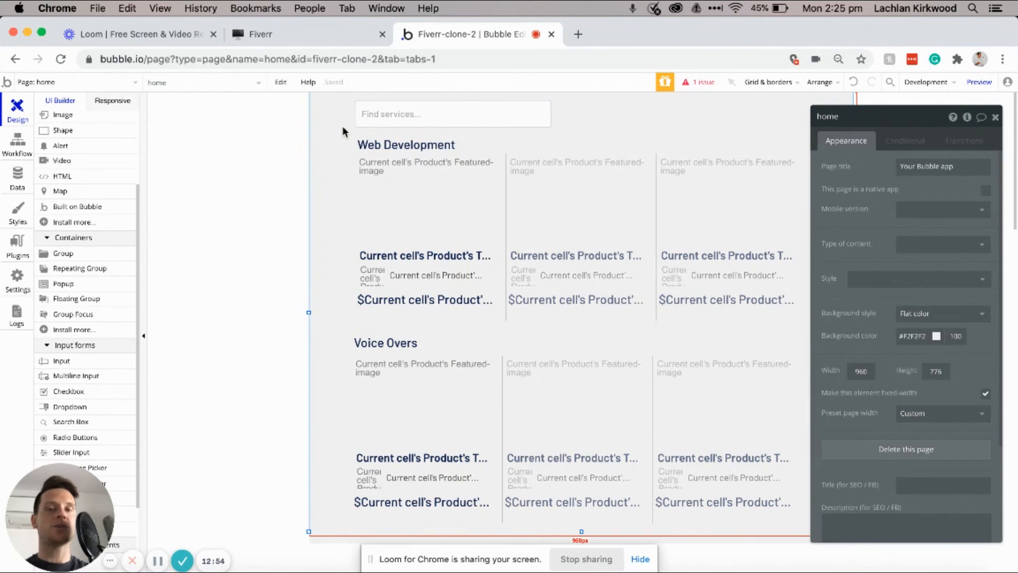
{"action": "left_click", "coordinate": [367, 114]}
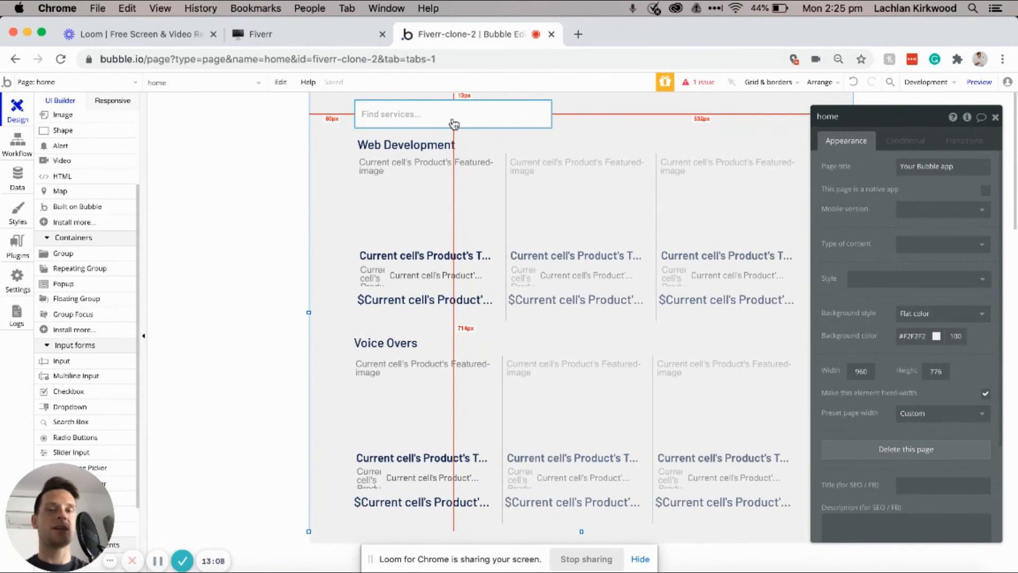
Step: Create a new page named search-results
{"action": "left_click", "coordinate": [120, 83]}
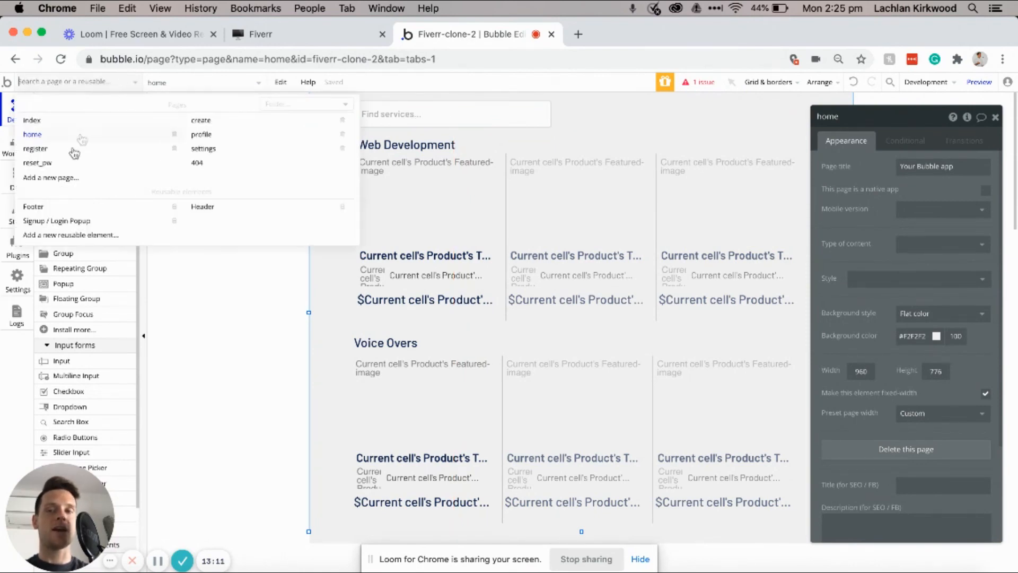
{"action": "left_click", "coordinate": [51, 178]}
{"action": "type", "text": "search-resu"}
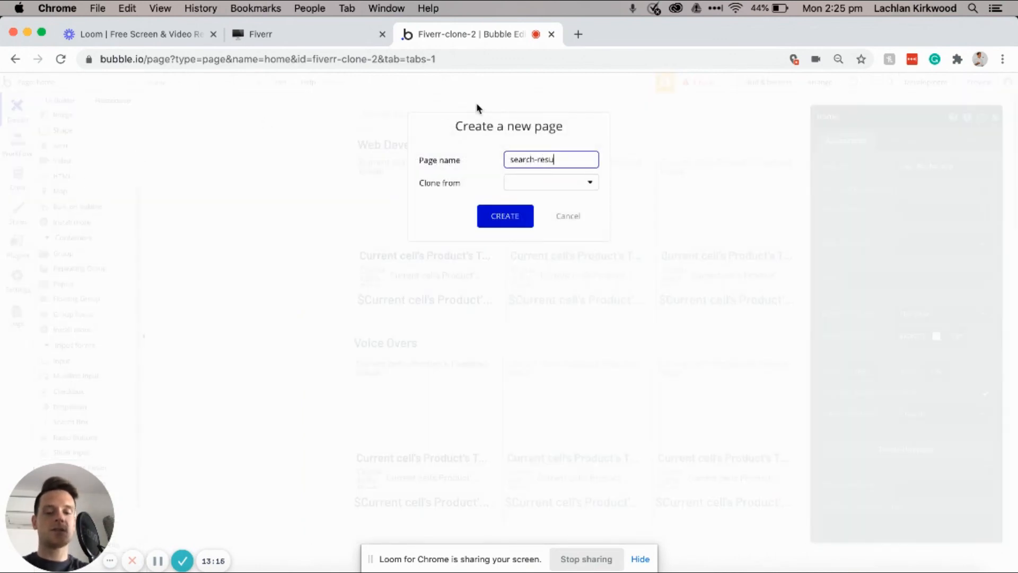
{"action": "left_click", "coordinate": [493, 215]}
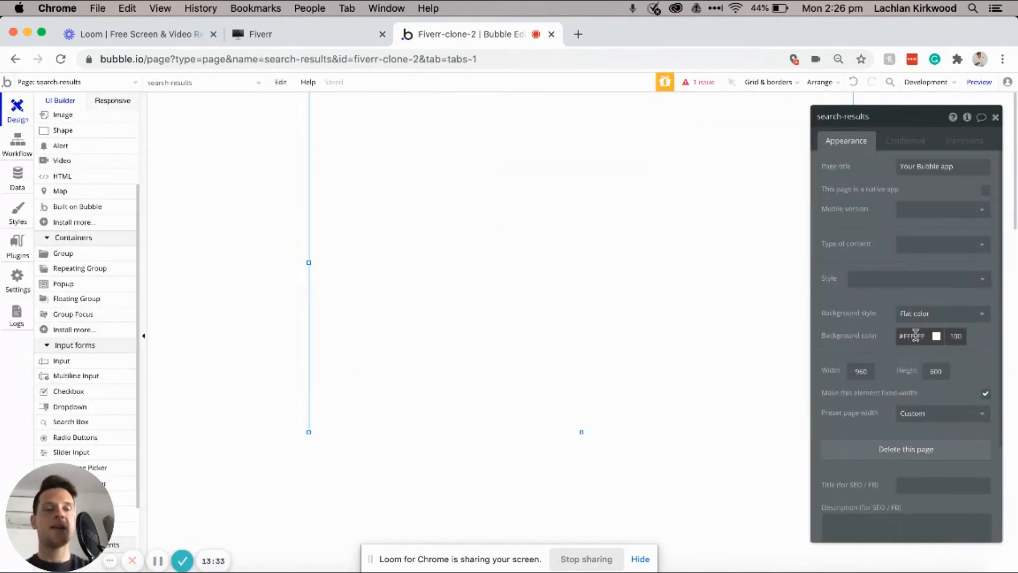
Step: Give search-results a light grey #F0F0F0 background and return to the home page
{"action": "left_click", "coordinate": [915, 336]}
{"action": "left_click_drag", "start_coordinate": [898, 346], "coordinate": [882, 351]}
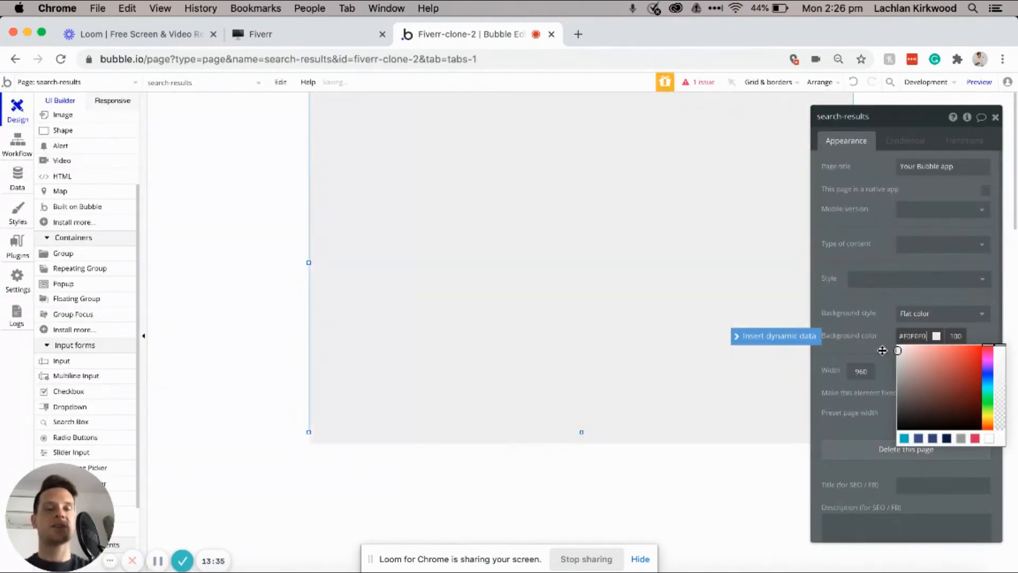
{"action": "left_click", "coordinate": [81, 80]}
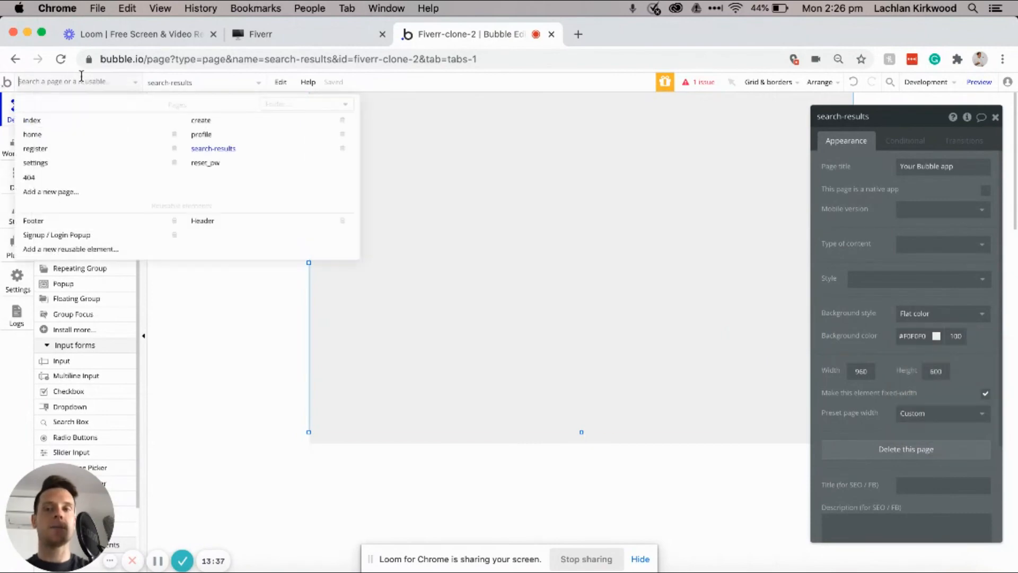
{"action": "left_click", "coordinate": [150, 134]}
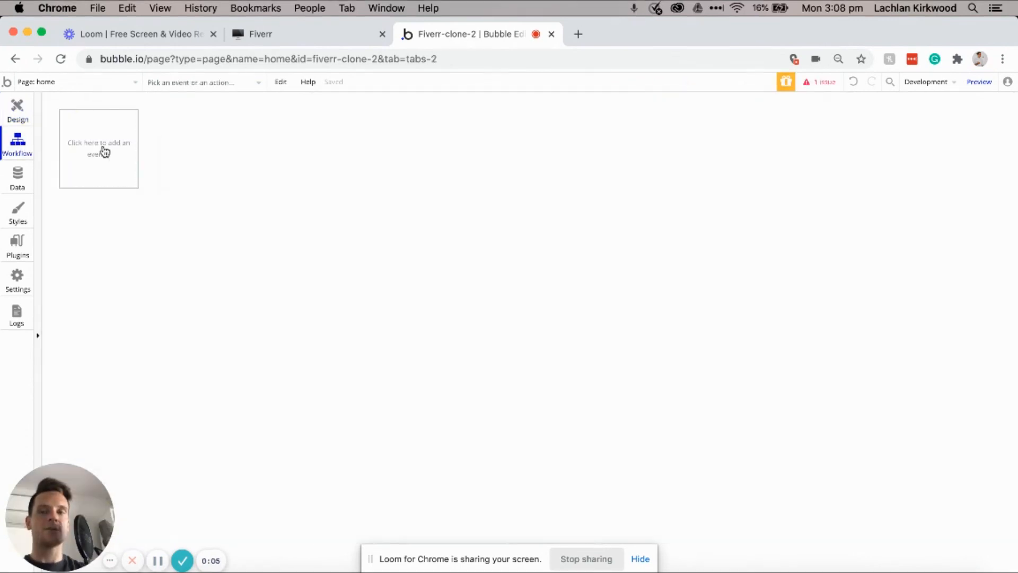
Step: Add an 'An input's value is changed' event for the Find services input
{"action": "left_click", "coordinate": [104, 153]}
{"action": "mouse_move", "coordinate": [100, 233]}
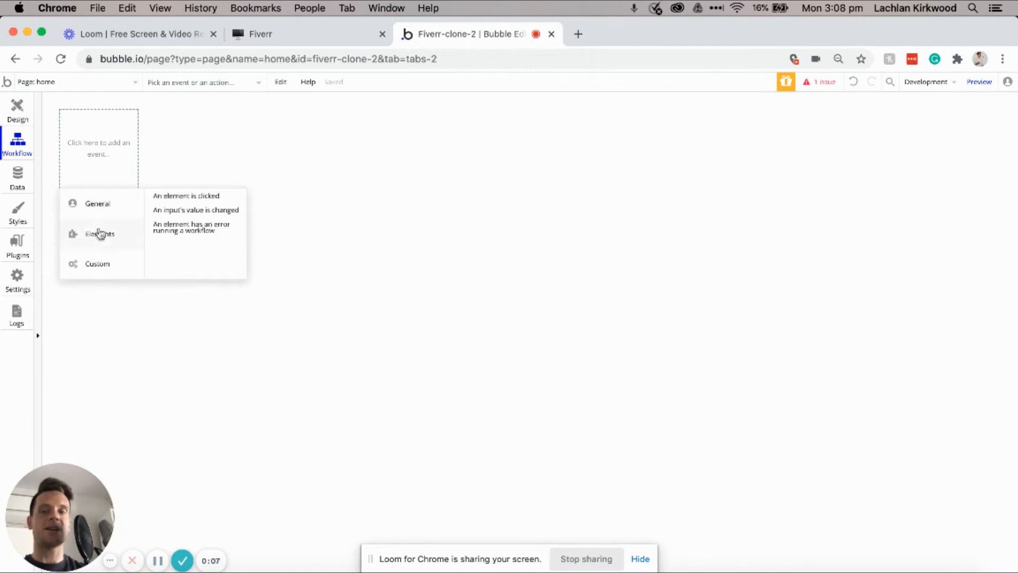
{"action": "left_click", "coordinate": [175, 211]}
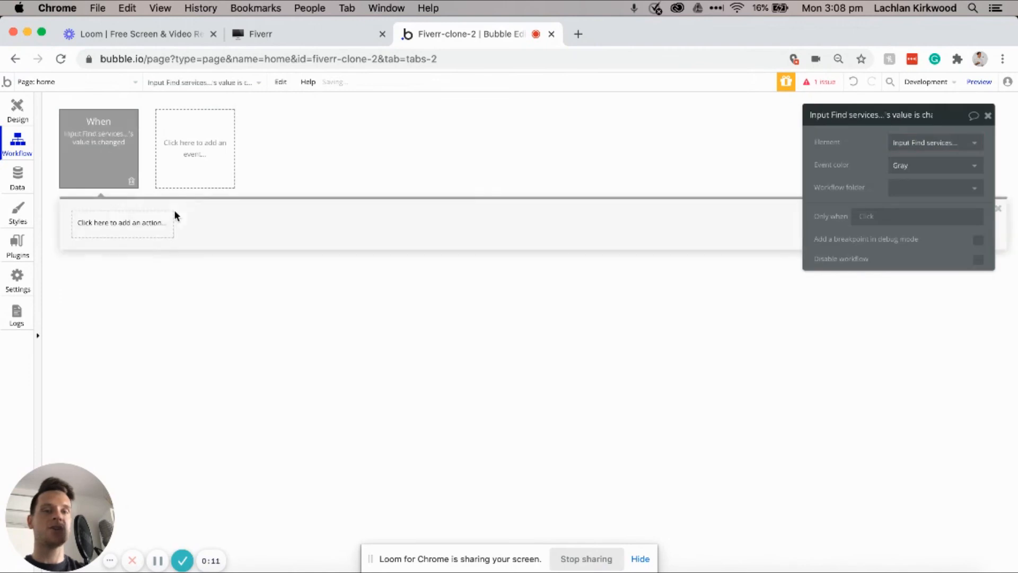
{"action": "left_click", "coordinate": [895, 145]}
{"action": "mouse_move", "coordinate": [916, 164]}
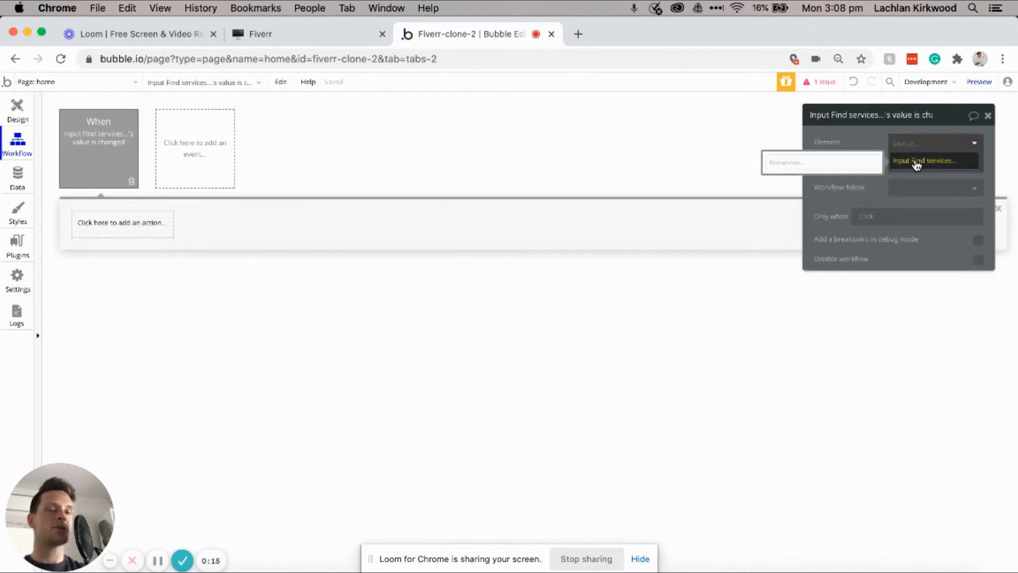
{"action": "left_click", "coordinate": [903, 160]}
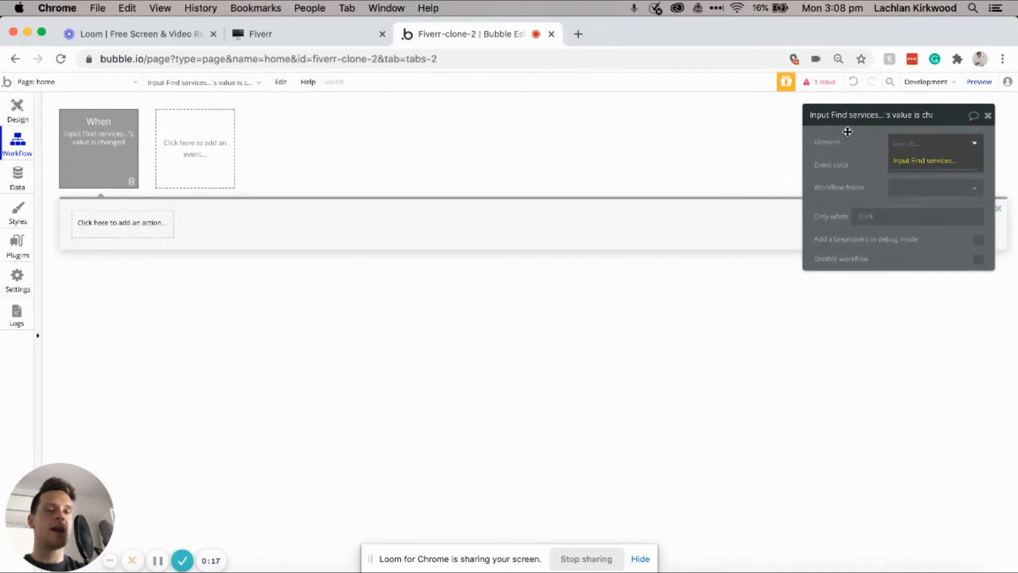
Step: Add a Go to page action targeting search-results
{"action": "left_click", "coordinate": [162, 235]}
{"action": "mouse_move", "coordinate": [128, 290]}
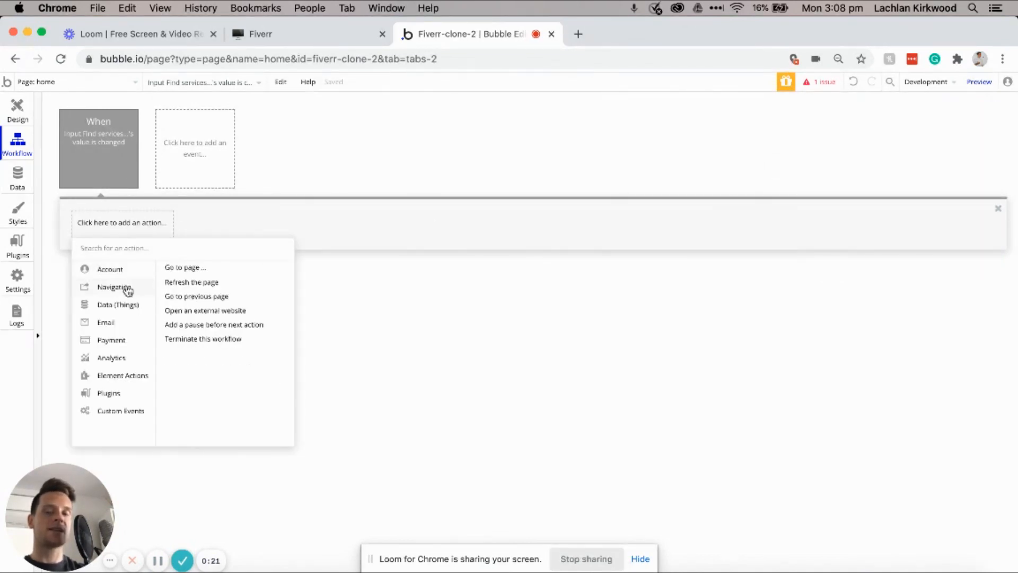
{"action": "left_click", "coordinate": [190, 269]}
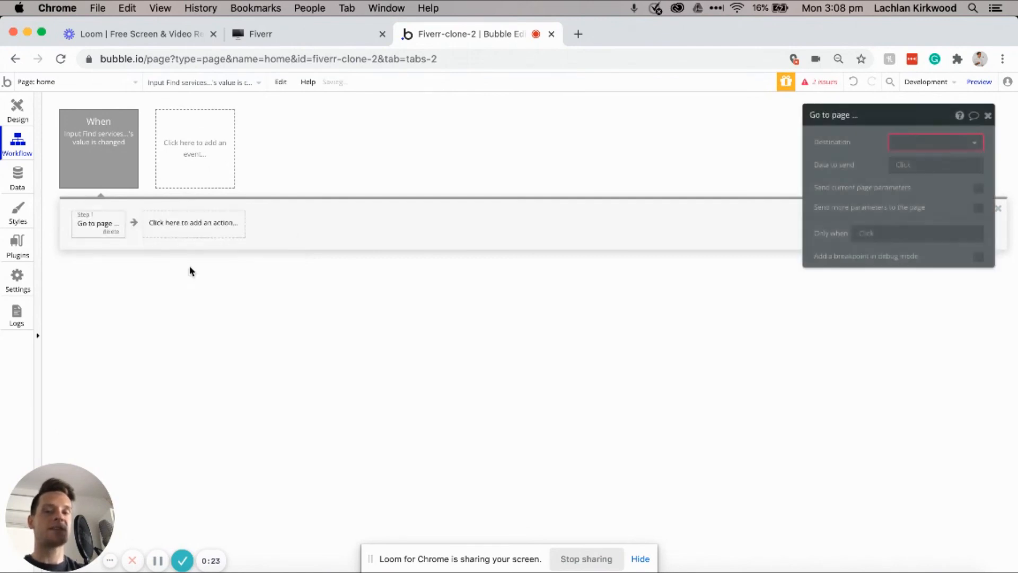
{"action": "left_click", "coordinate": [906, 143]}
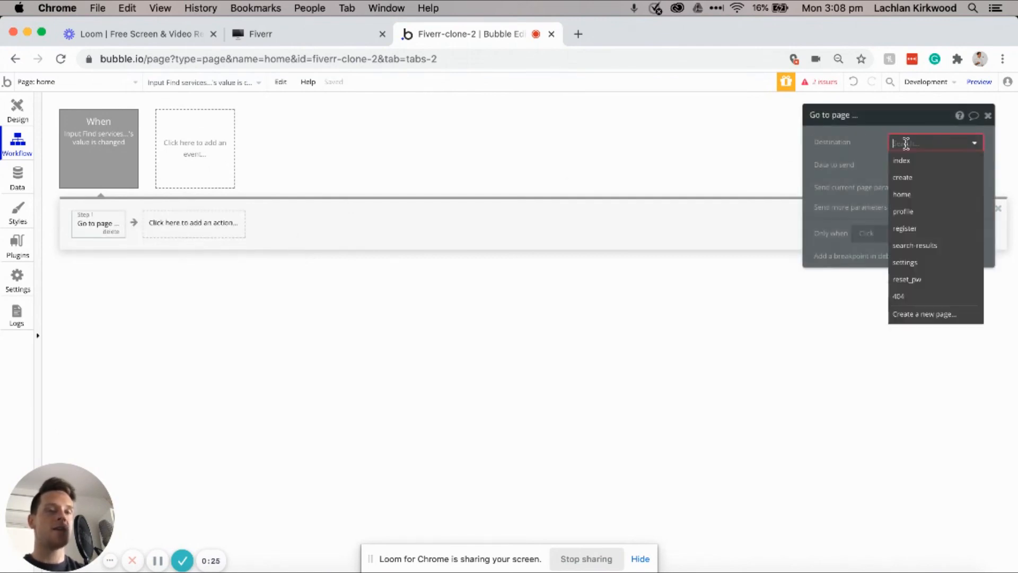
{"action": "left_click", "coordinate": [915, 245]}
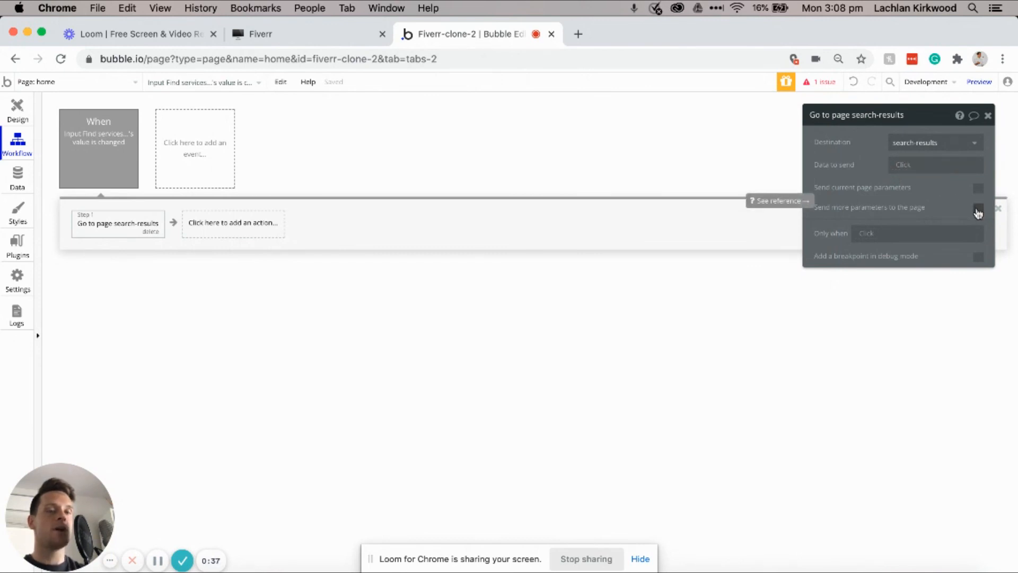
Step: Send a URL parameter query = This input's value, then preview the app
{"action": "left_click", "coordinate": [978, 208]}
{"action": "left_click", "coordinate": [918, 241]}
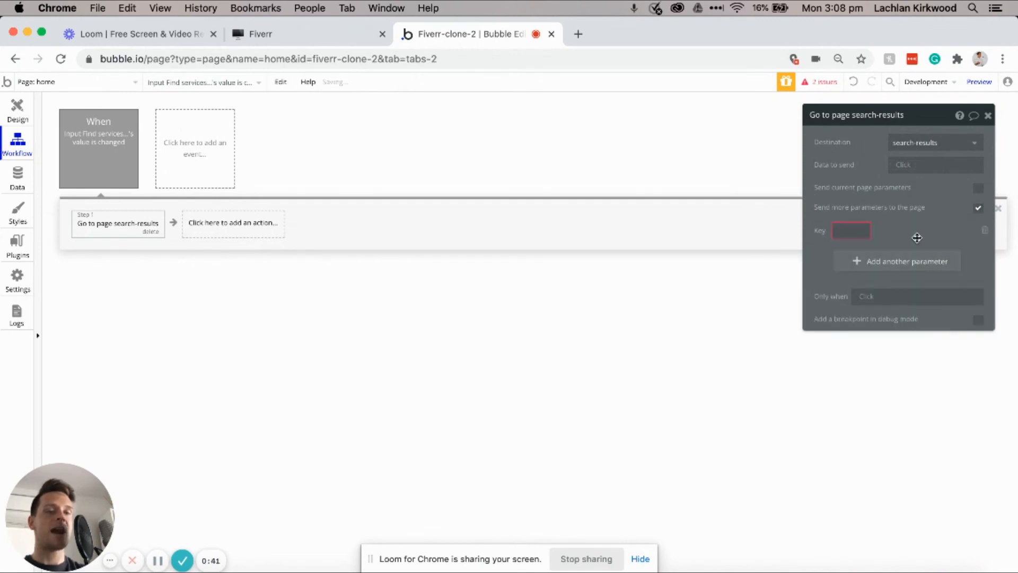
{"action": "left_click", "coordinate": [858, 231]}
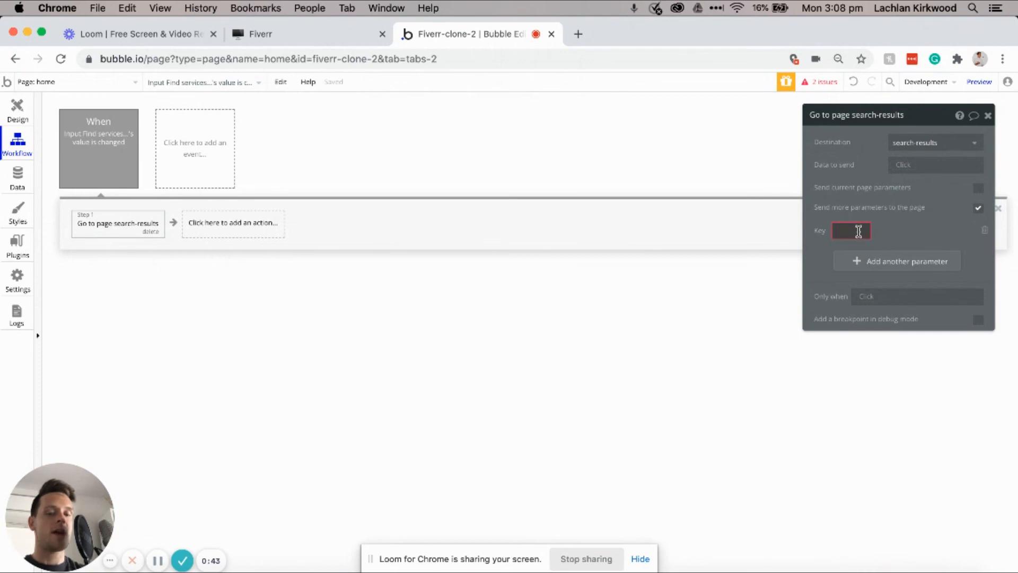
{"action": "type", "text": "query"}
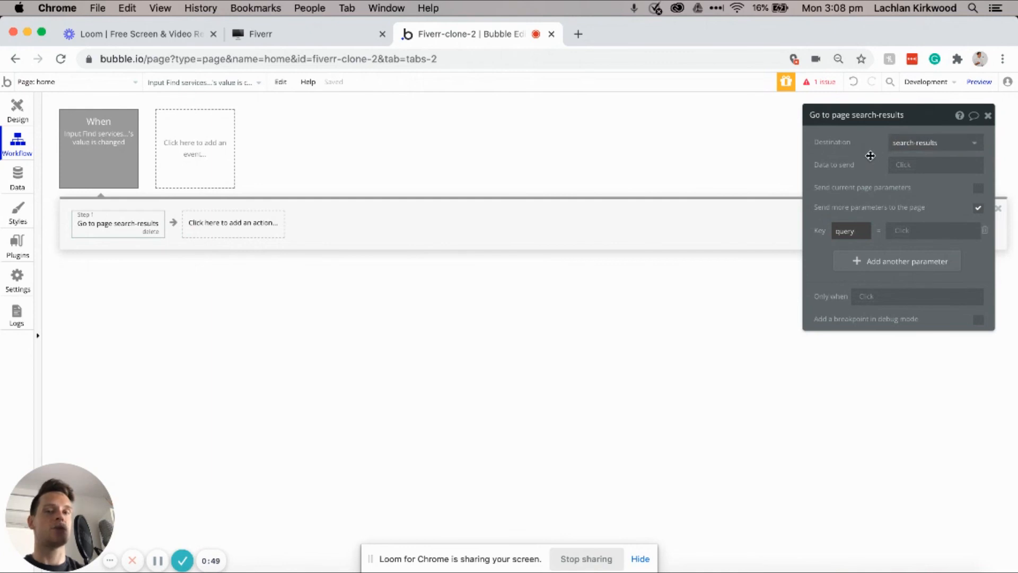
{"action": "left_click", "coordinate": [902, 233]}
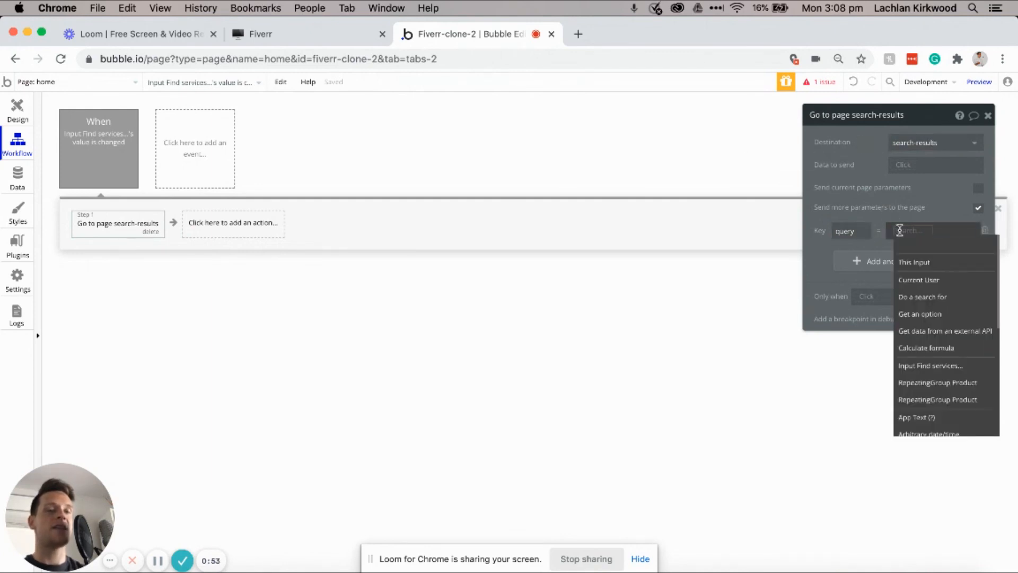
{"action": "left_click", "coordinate": [914, 264]}
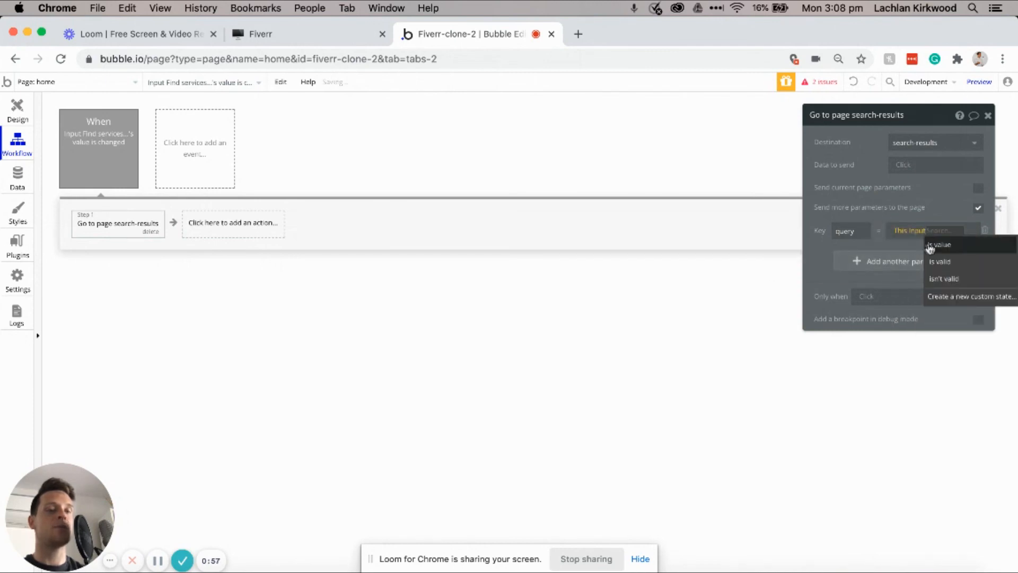
{"action": "left_click", "coordinate": [930, 247]}
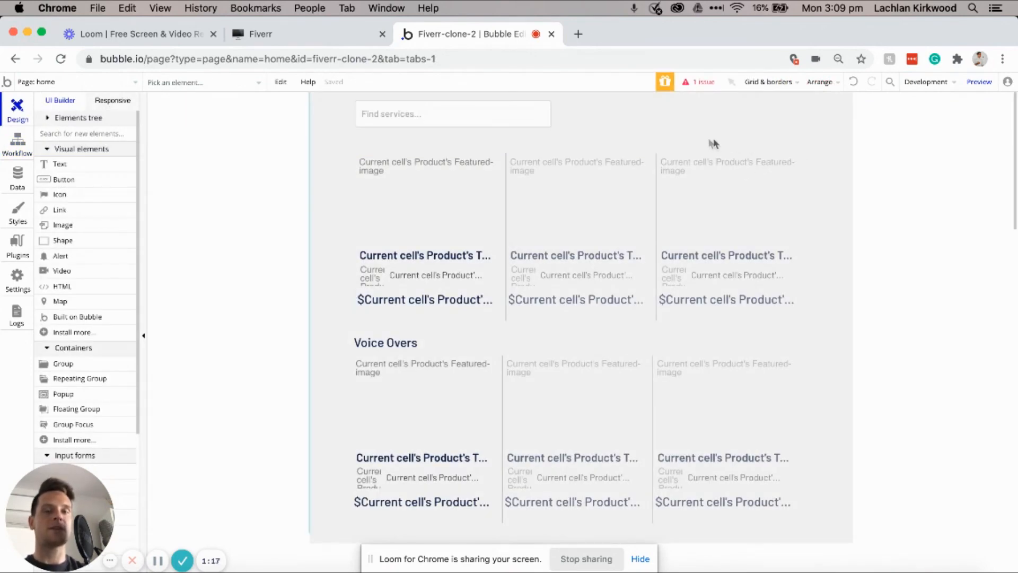
{"action": "mouse_move", "coordinate": [970, 88]}
{"action": "left_click", "coordinate": [970, 85]}
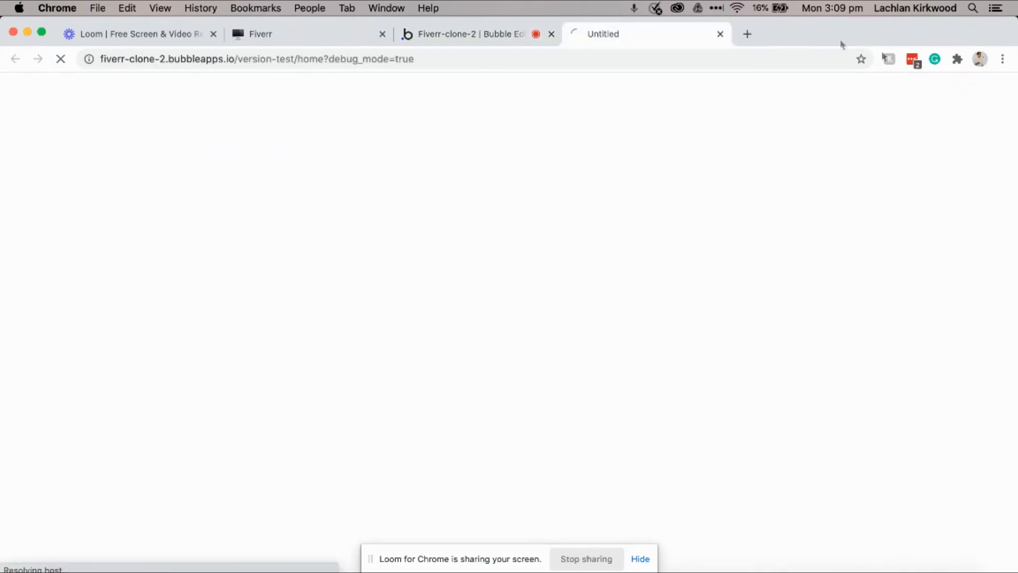
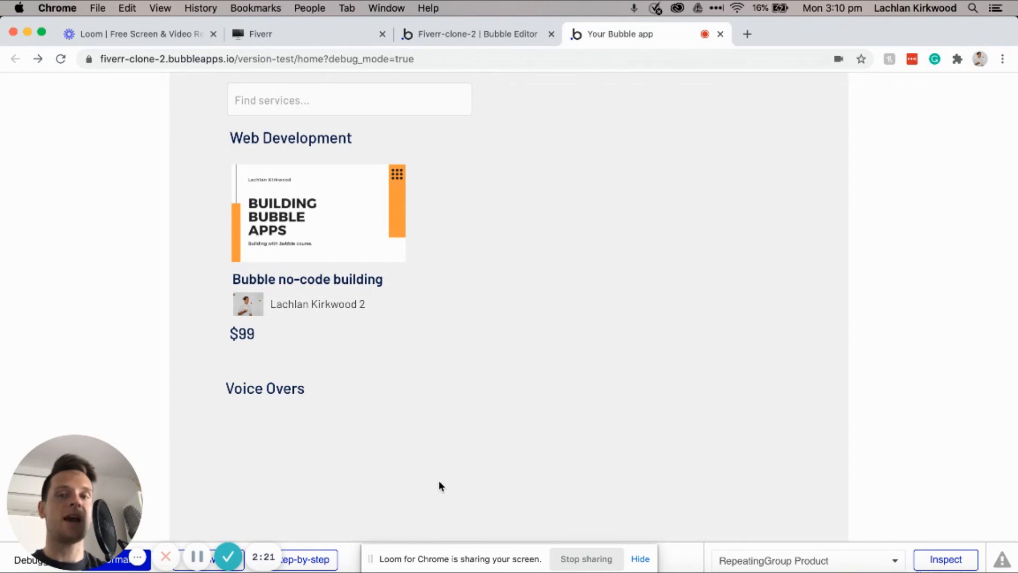
Step: Search 'Social media' in the preview's Find services box, loading search-results with query=Social media
{"action": "left_click", "coordinate": [356, 99]}
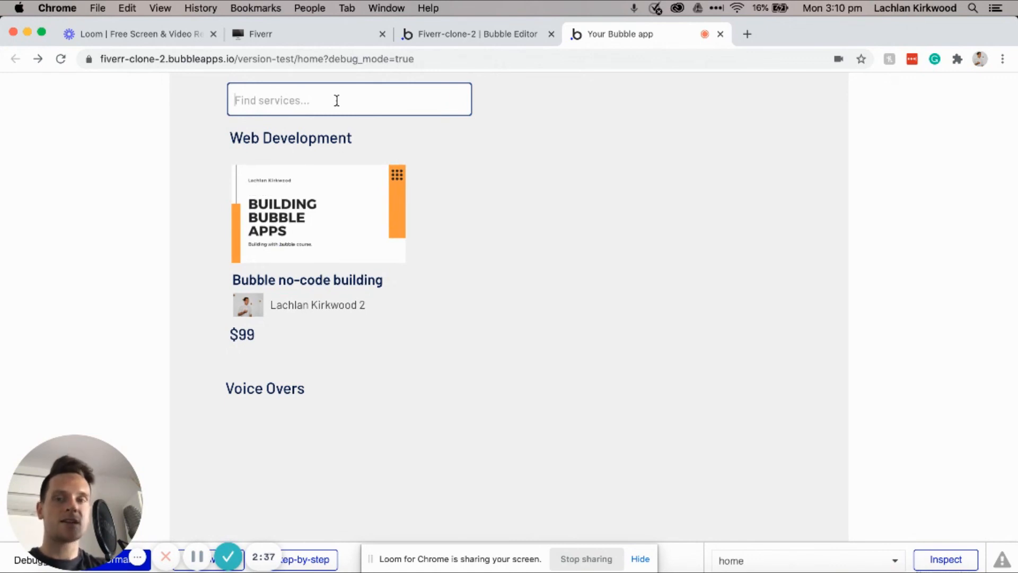
{"action": "type", "text": "Social media"}
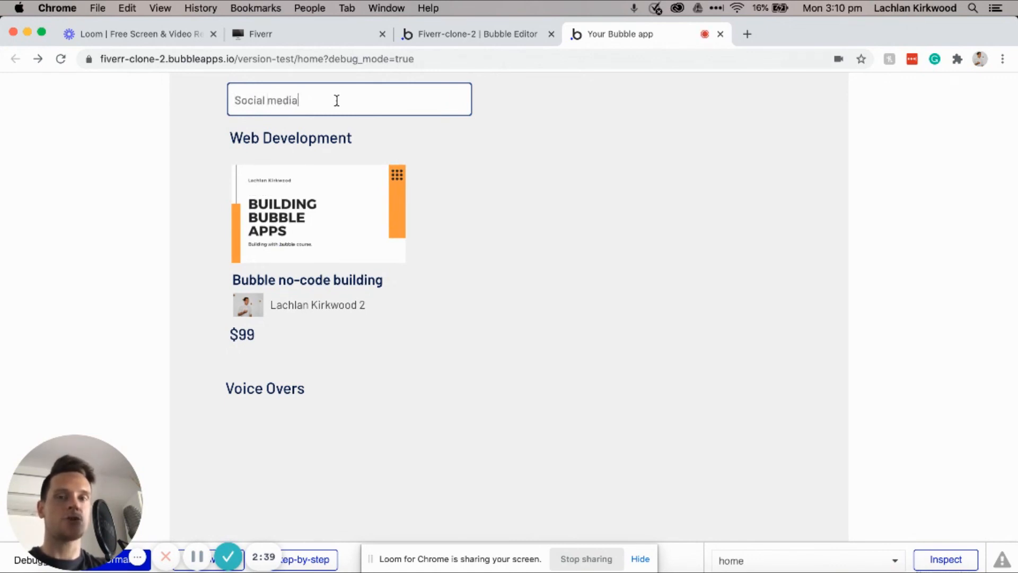
{"action": "key", "text": "Return"}
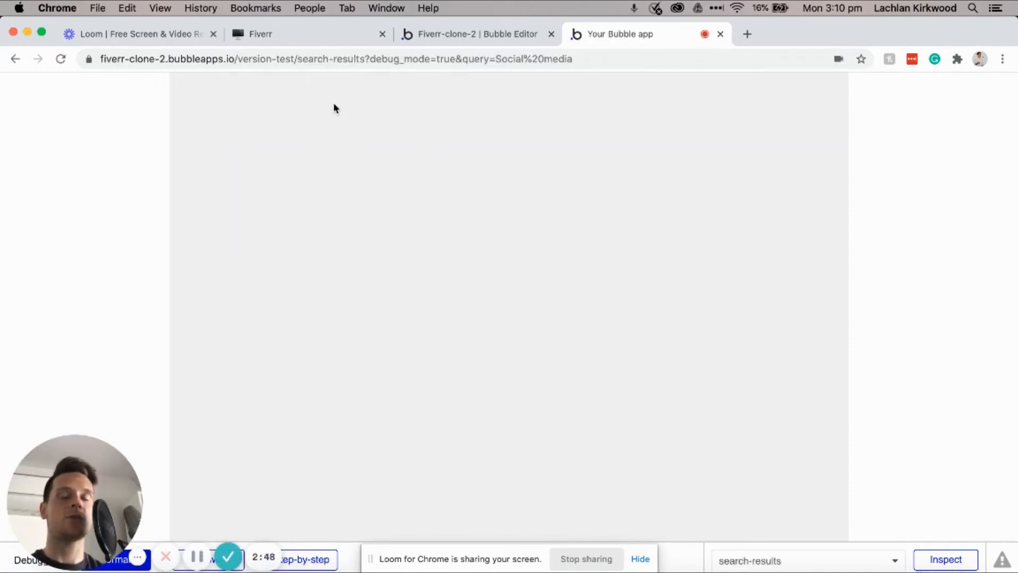
{"action": "left_click", "coordinate": [312, 59]}
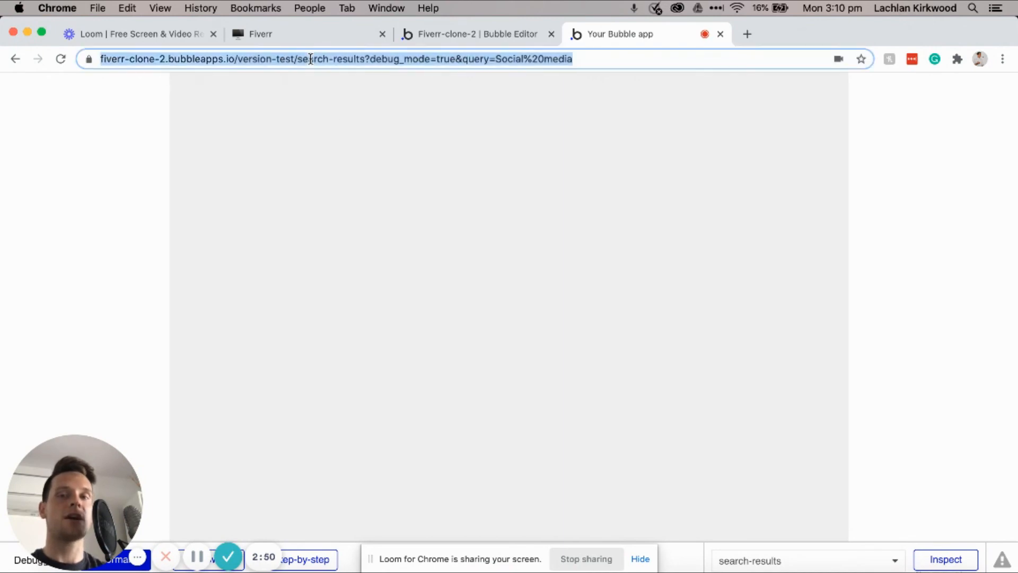
{"action": "left_click", "coordinate": [302, 58]}
{"action": "left_click_drag", "start_coordinate": [328, 58], "coordinate": [401, 59]}
{"action": "left_click_drag", "start_coordinate": [488, 58], "coordinate": [495, 58]}
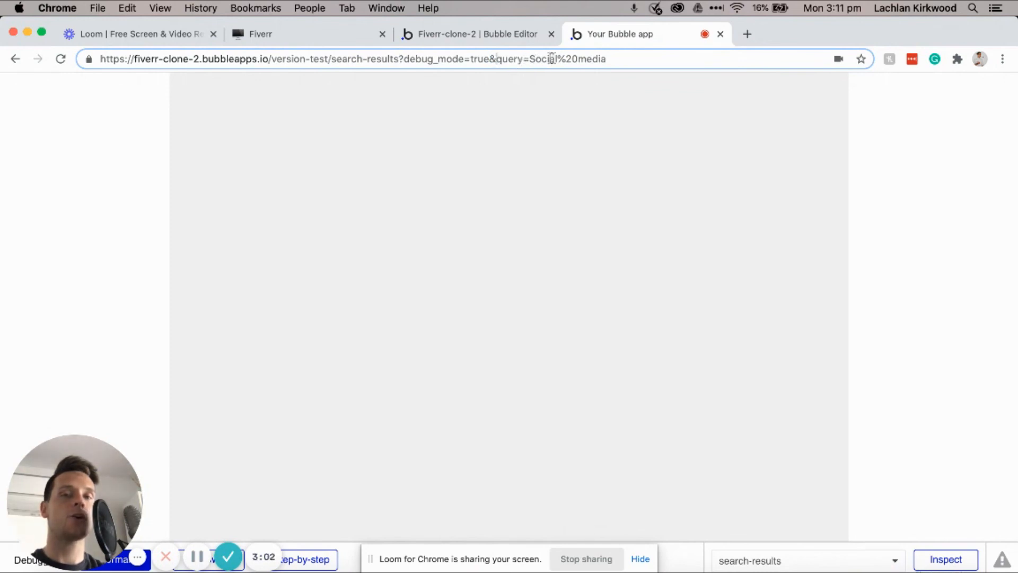
{"action": "left_click_drag", "start_coordinate": [610, 59], "coordinate": [529, 60]}
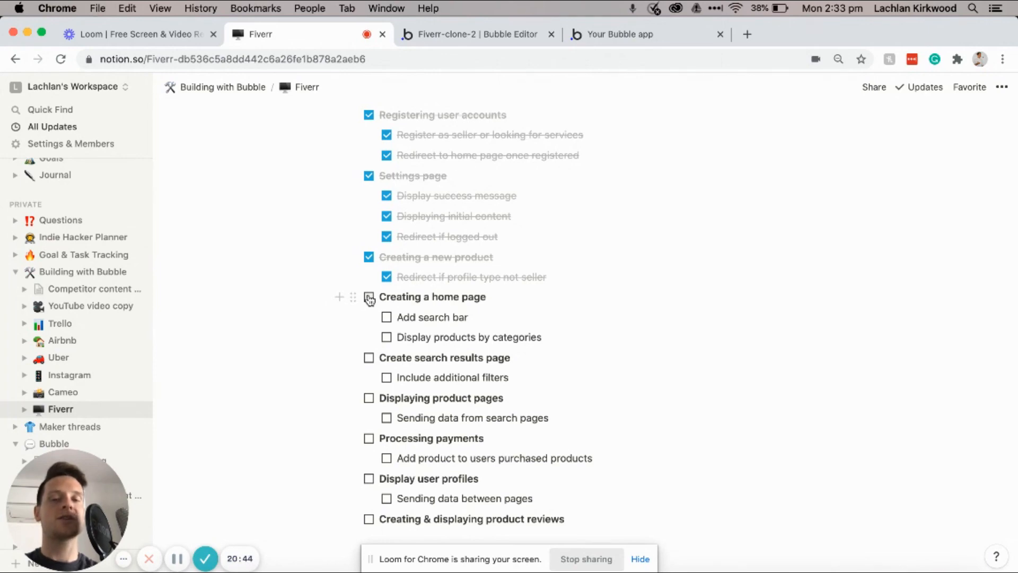
Step: Tick the 'Creating a home page' and 'Display products by categories' checklist items
{"action": "left_click", "coordinate": [369, 298]}
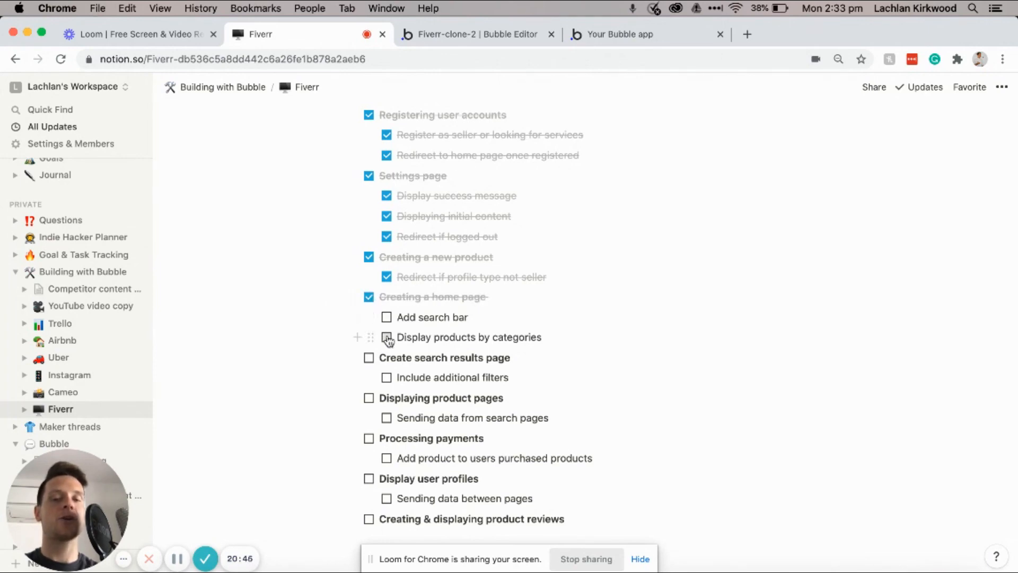
{"action": "left_click", "coordinate": [388, 337]}
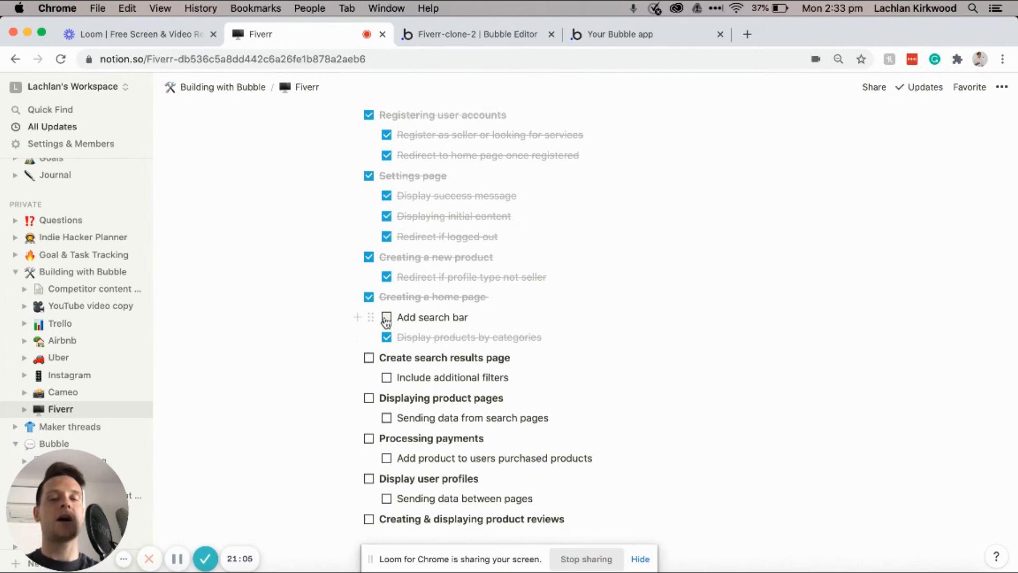